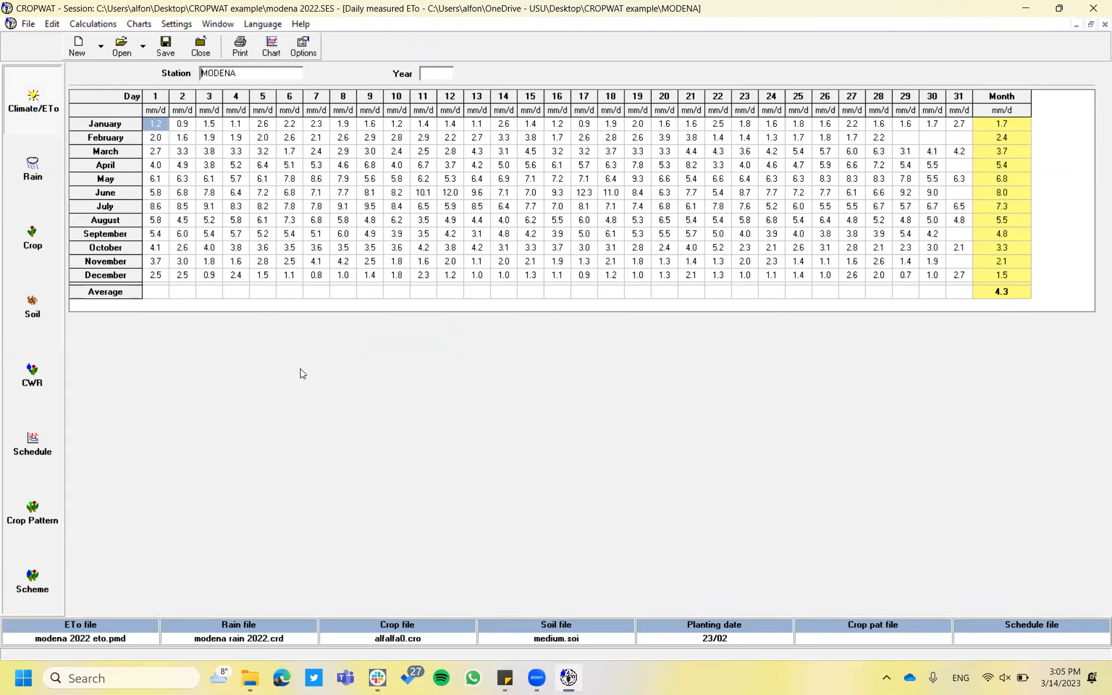
# Review the Modena session's rain, crop, soil and daily ETo data, and view the CROPWAT example folder holding its files.
pyautogui.click(33, 164)
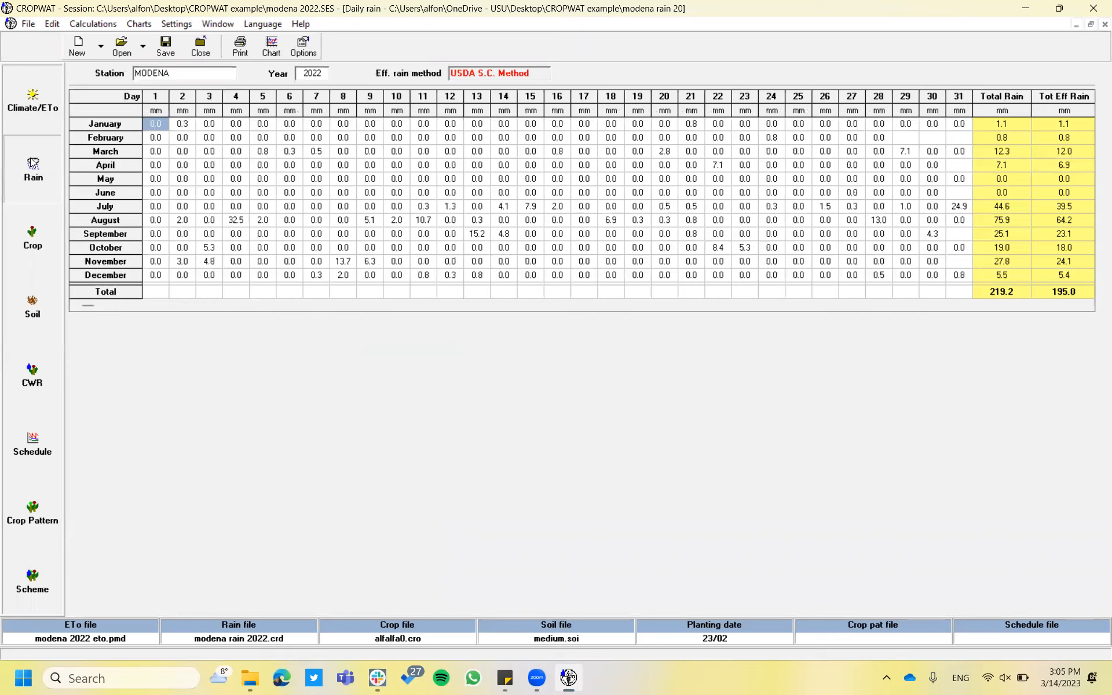
pyautogui.click(43, 247)
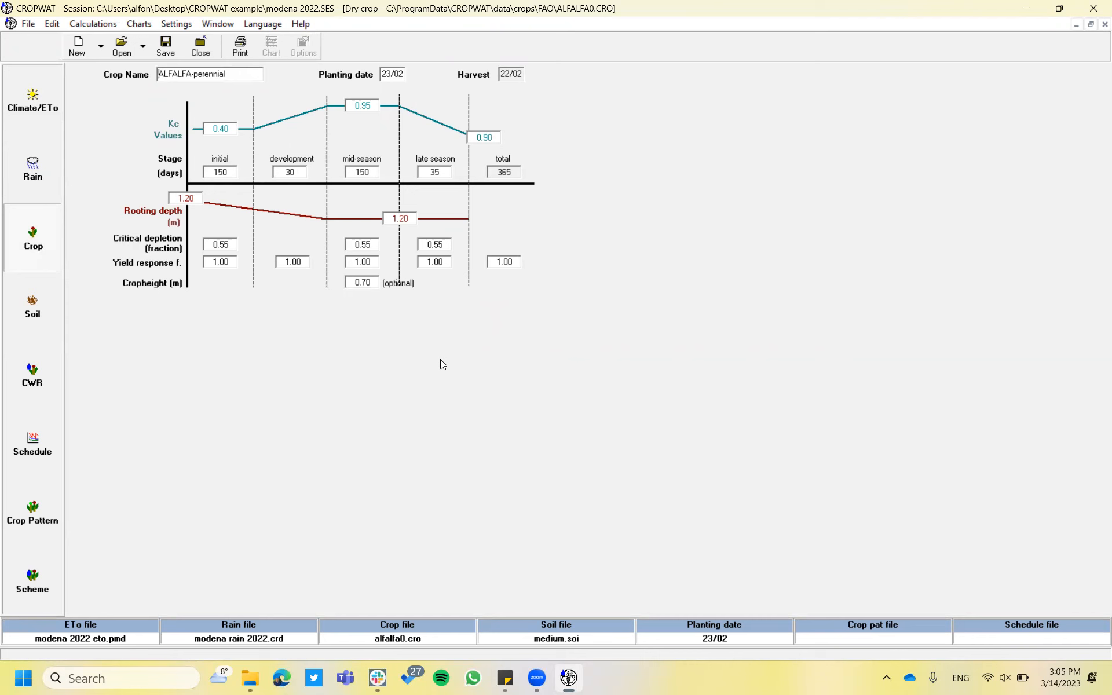
pyautogui.click(33, 307)
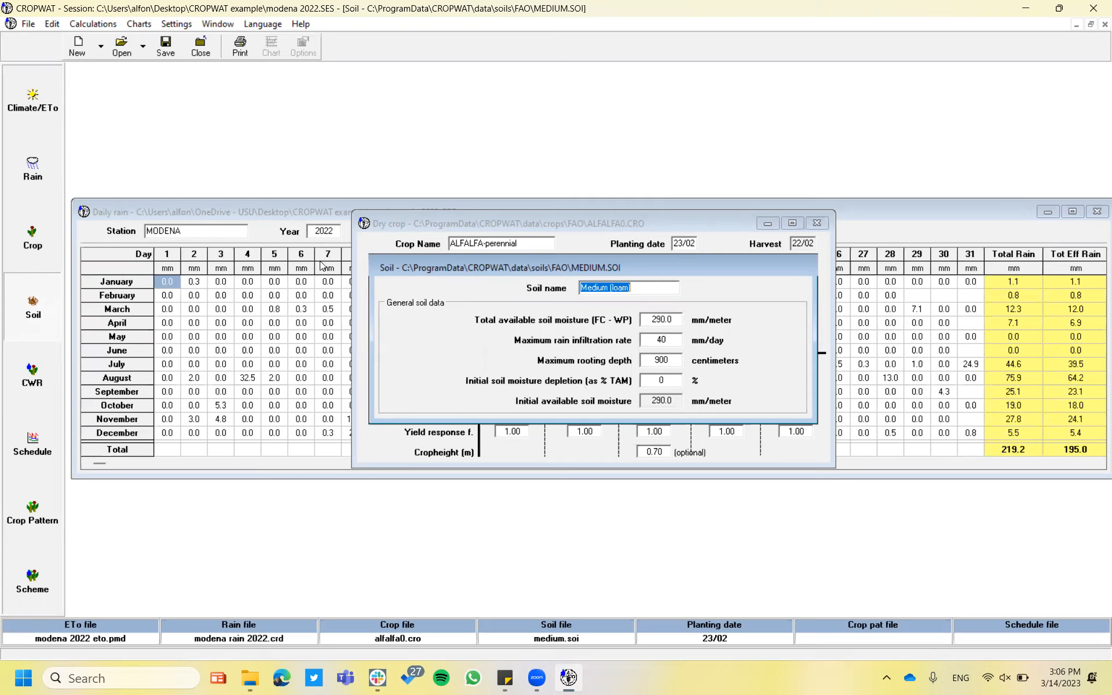
pyautogui.click(32, 95)
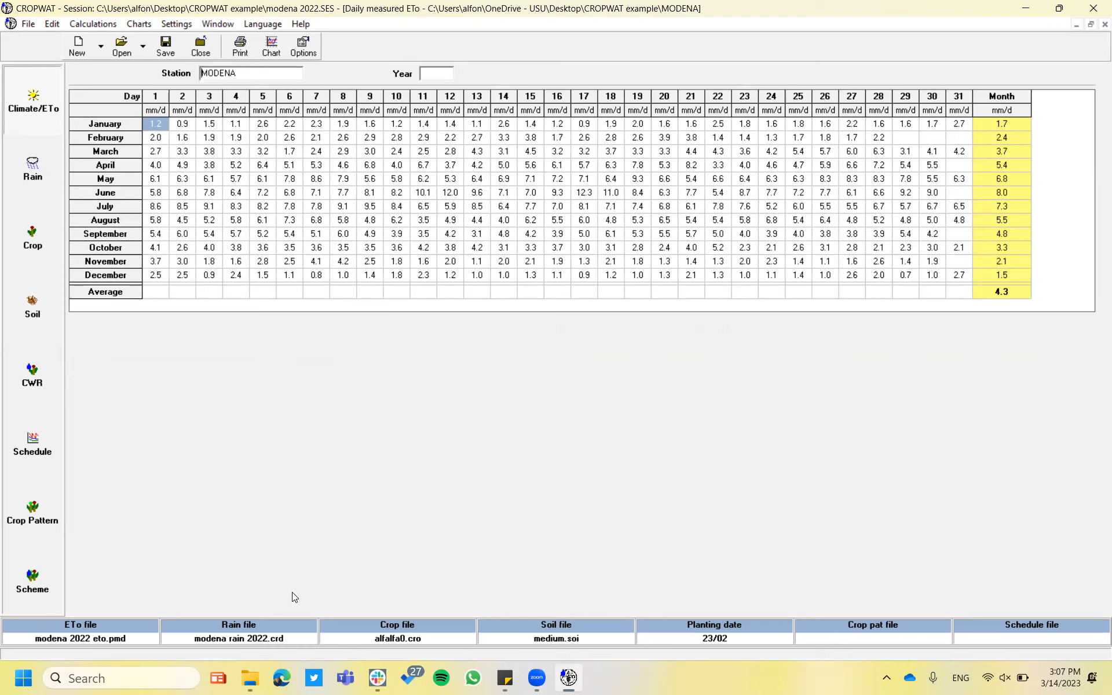
pyautogui.click(250, 680)
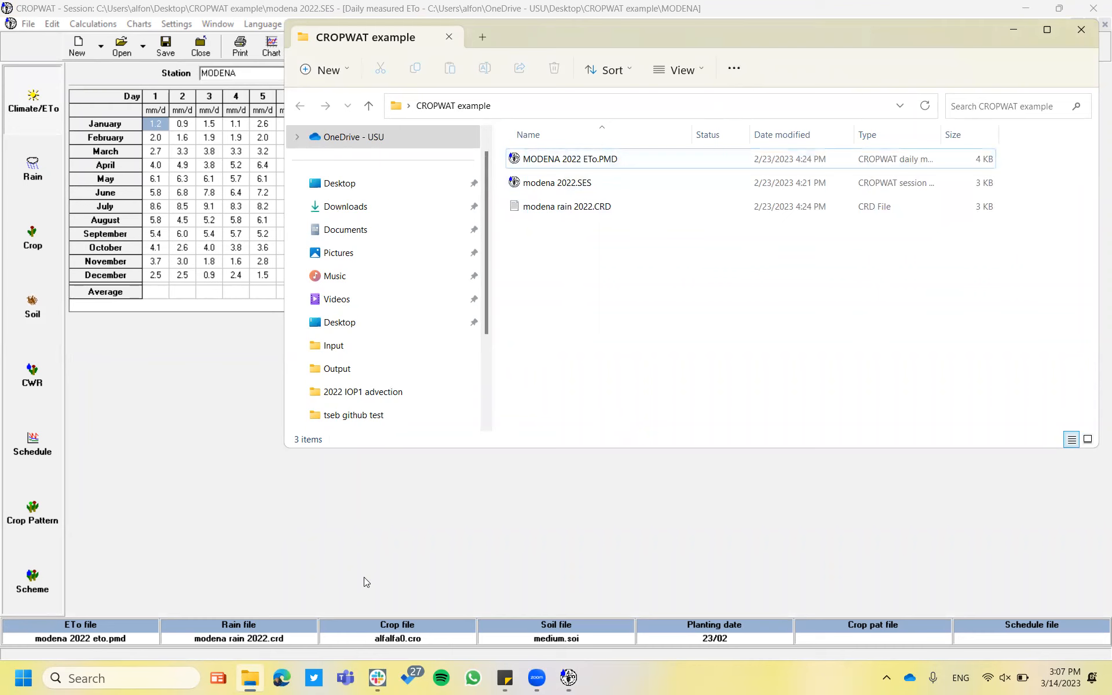
# Switch to the Edge browser and search the web for "usu canvas".
pyautogui.click(282, 679)
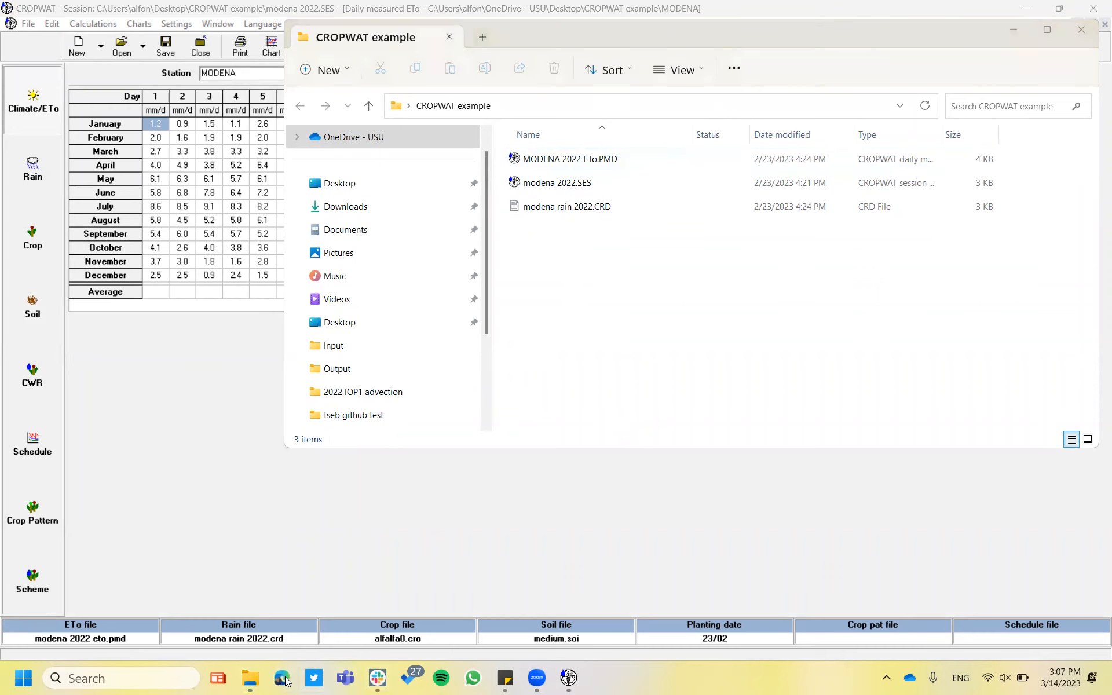
pyautogui.write('canvas')
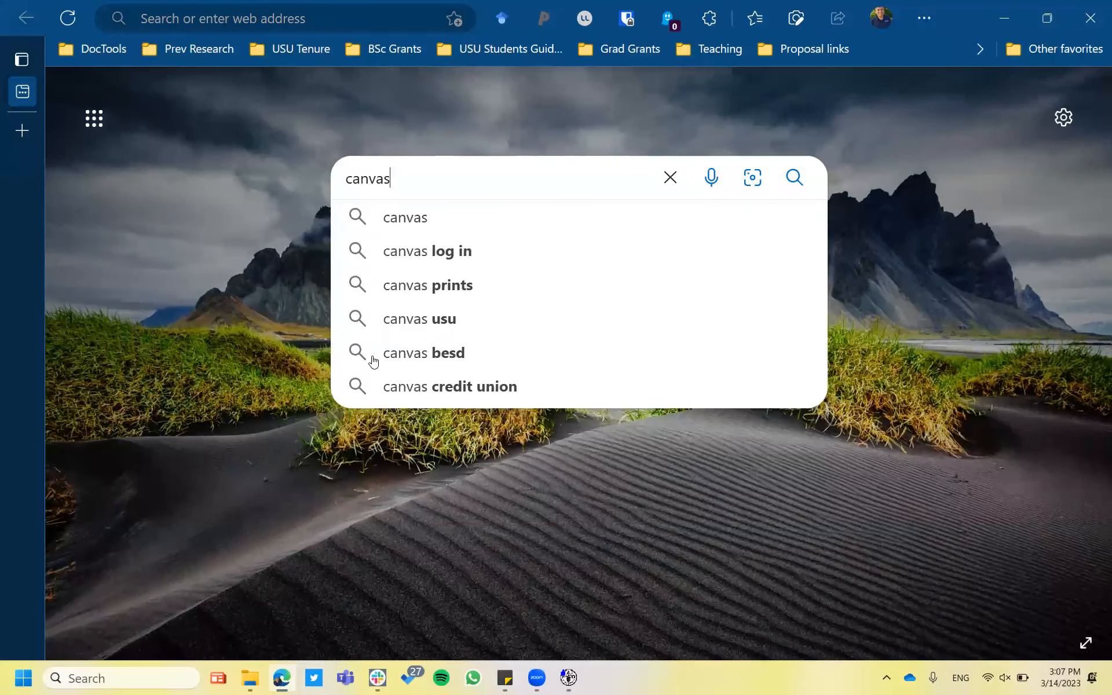
pyautogui.press('BackSpace')
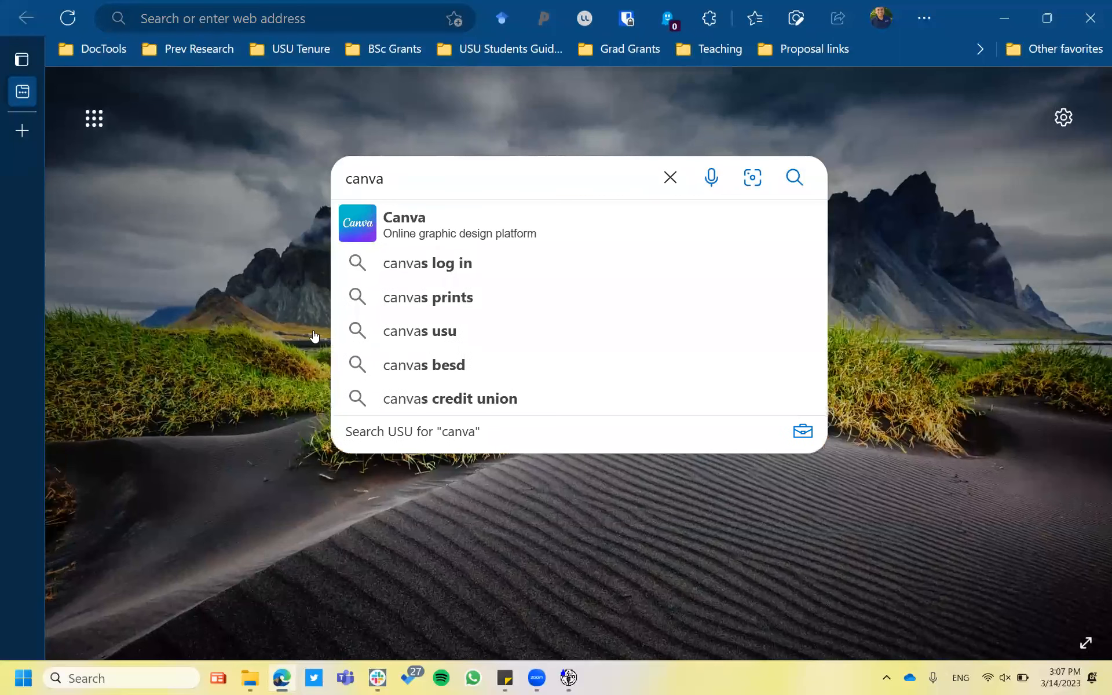
pyautogui.click(314, 19)
pyautogui.write('usu canvas')
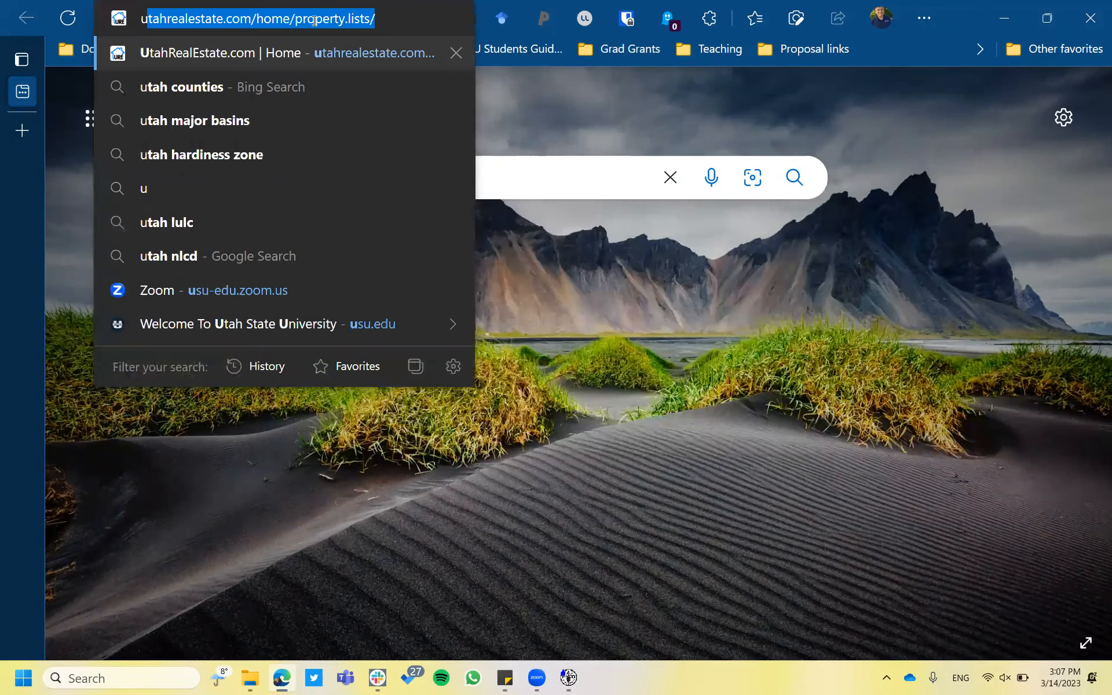
pyautogui.press('Return')
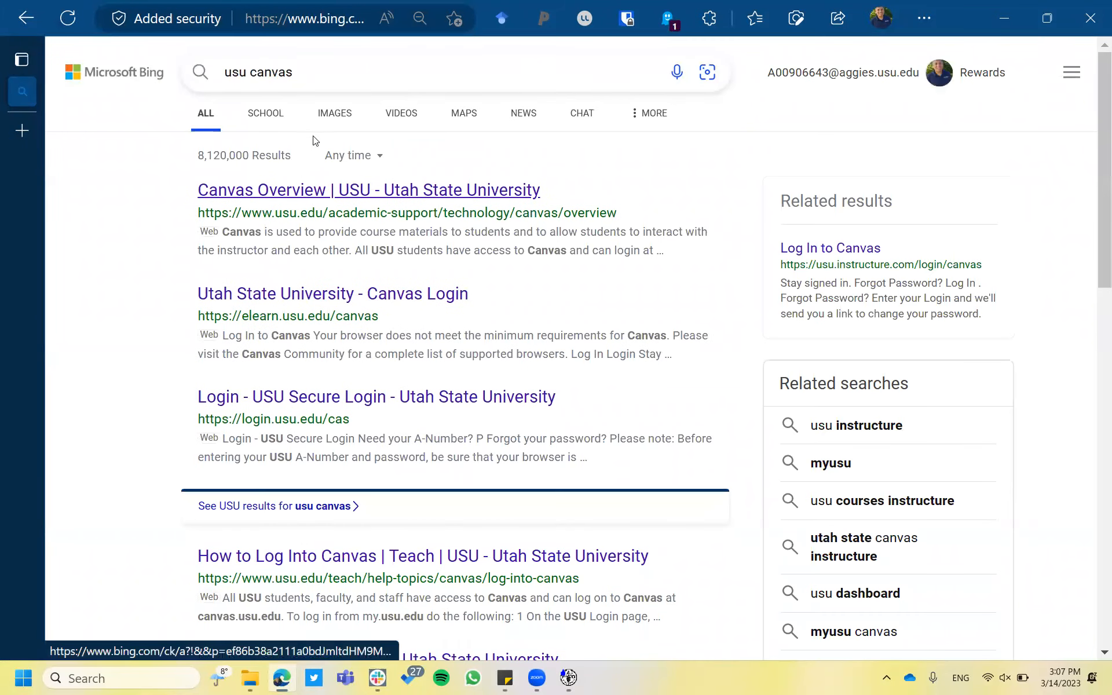
# Go to the Canvas dashboard at canvas.usu.edu.
pyautogui.click(308, 20)
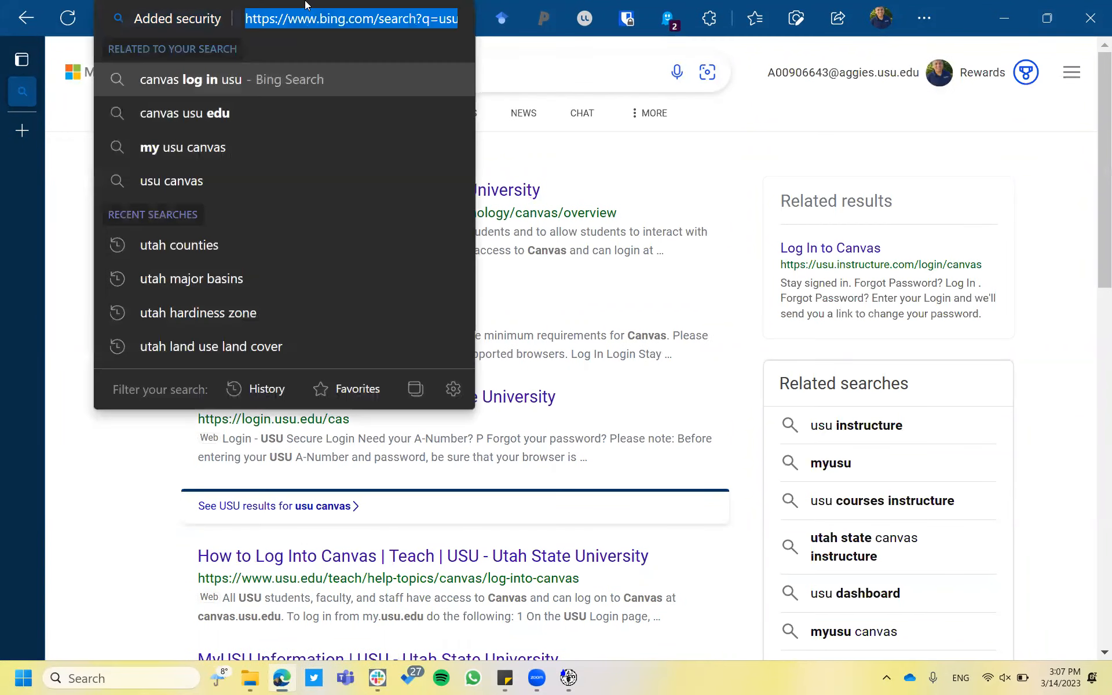
pyautogui.write('usu.')
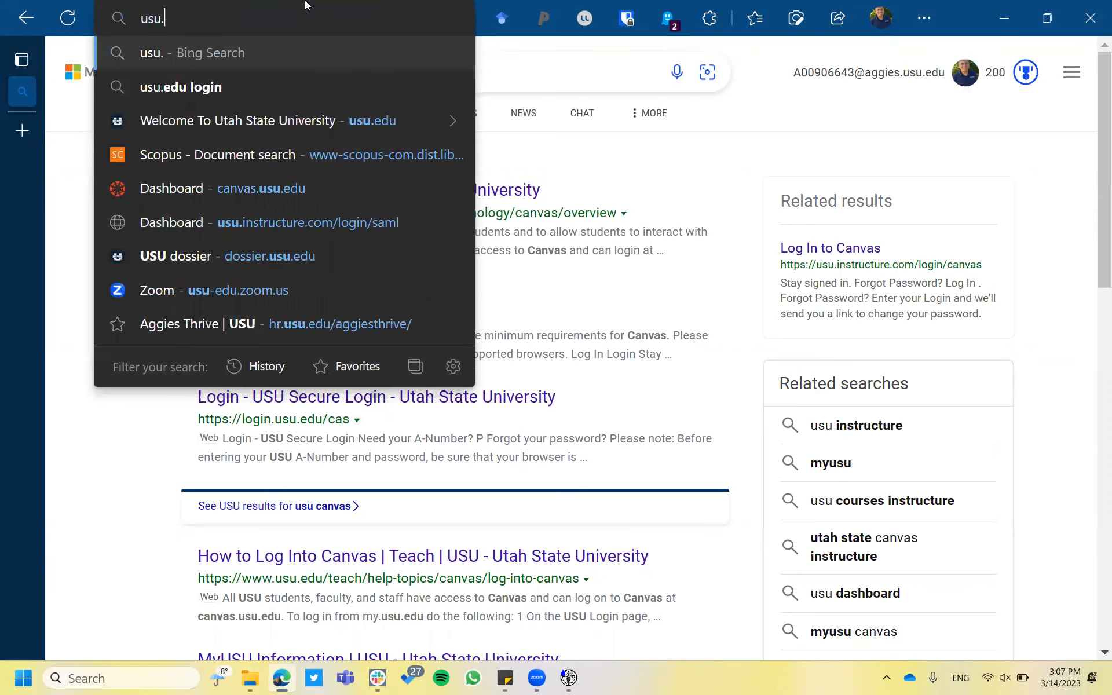
pyautogui.press('BackSpace')
pyautogui.press('BackSpace')
pyautogui.press('BackSpace')
pyautogui.press('BackSpace')
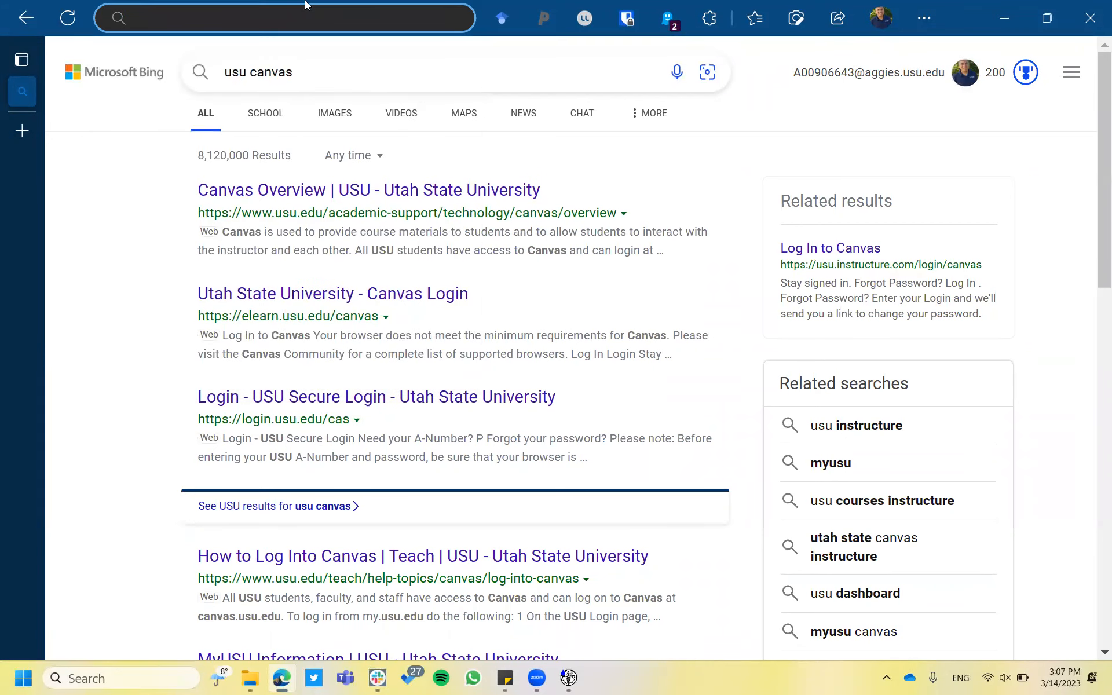
pyautogui.write('canvas')
pyautogui.press('BackSpace')
pyautogui.press('BackSpace')
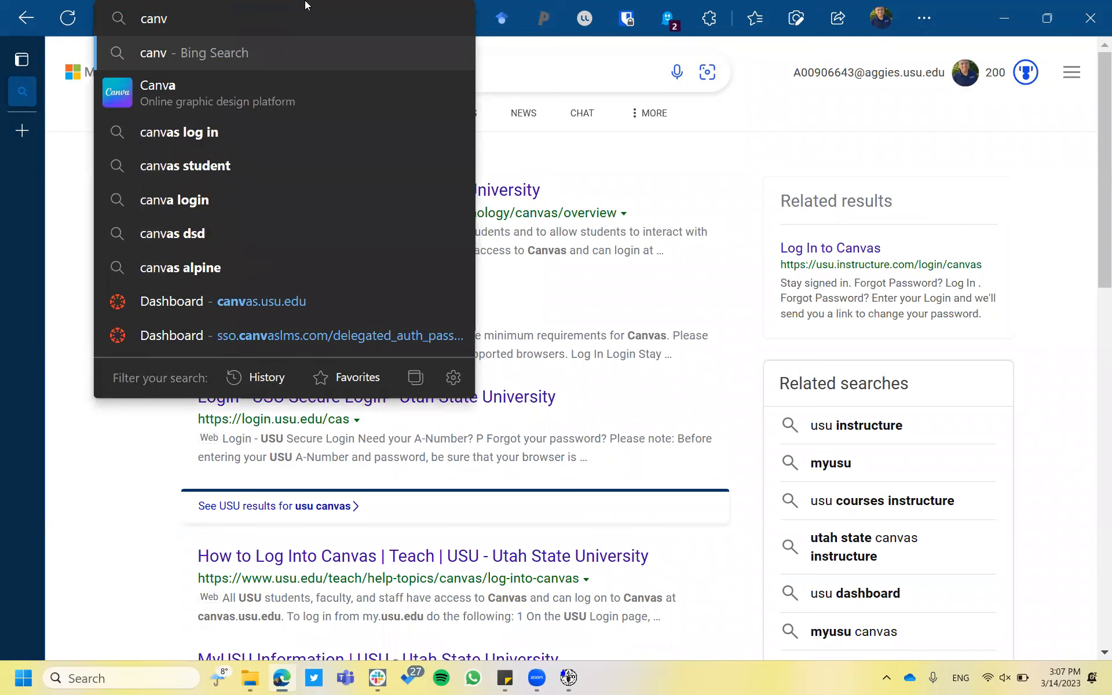
pyautogui.click(292, 302)
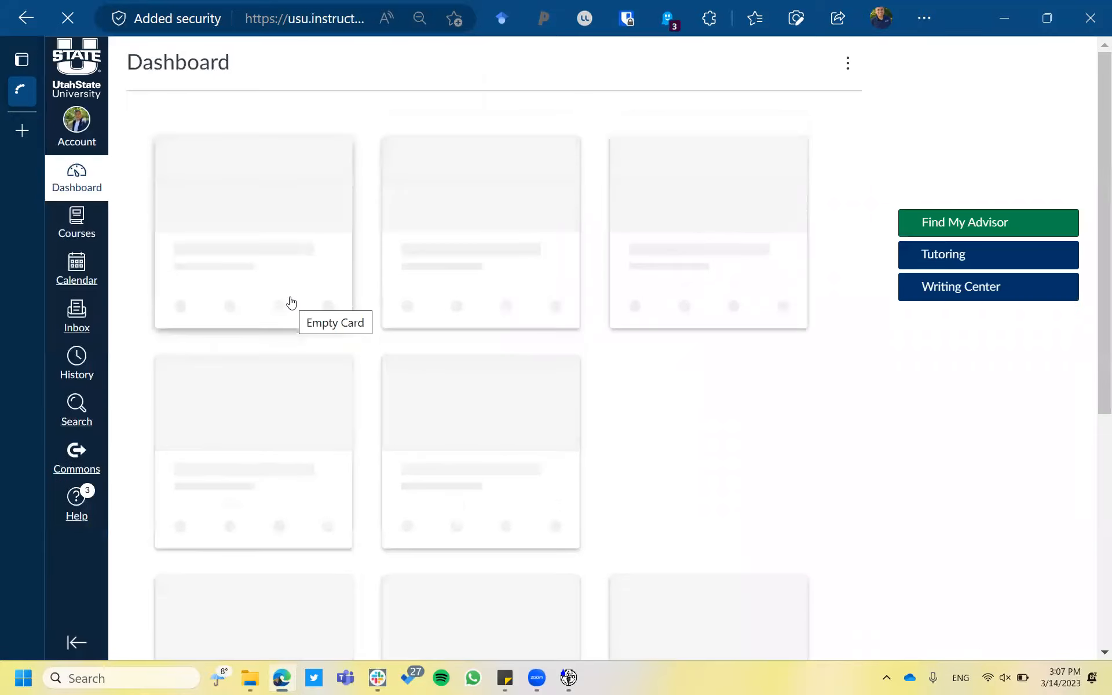
# Create a new announcement in the Agricultural Water Management course with the topic title "cropwat files".
pyautogui.click(169, 335)
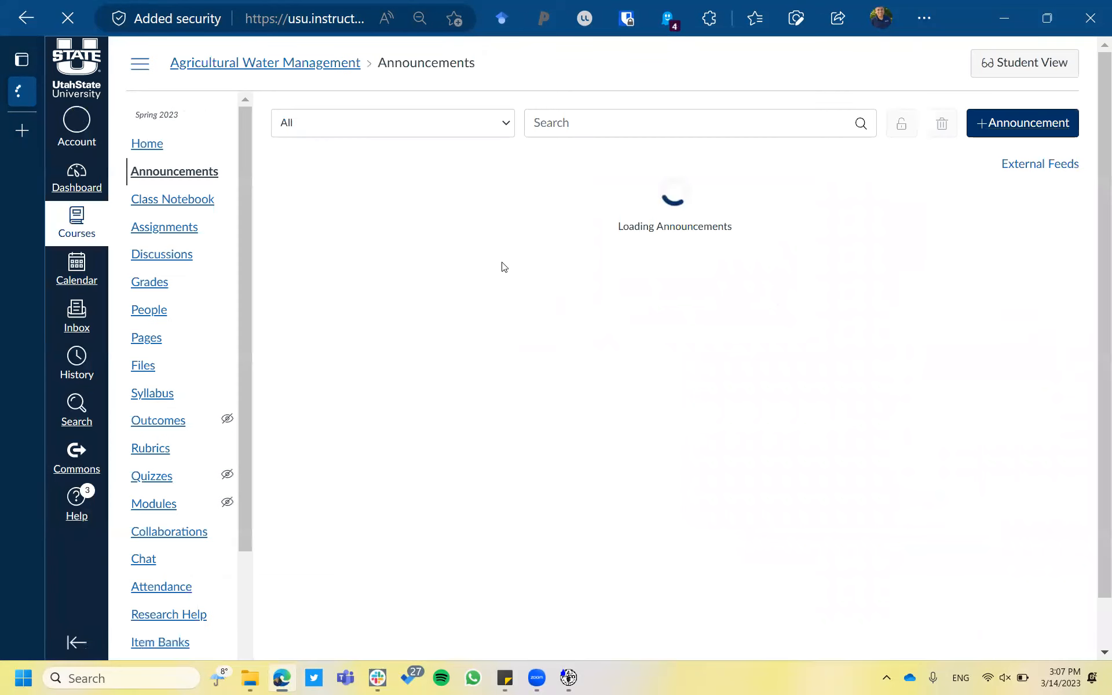
pyautogui.click(995, 131)
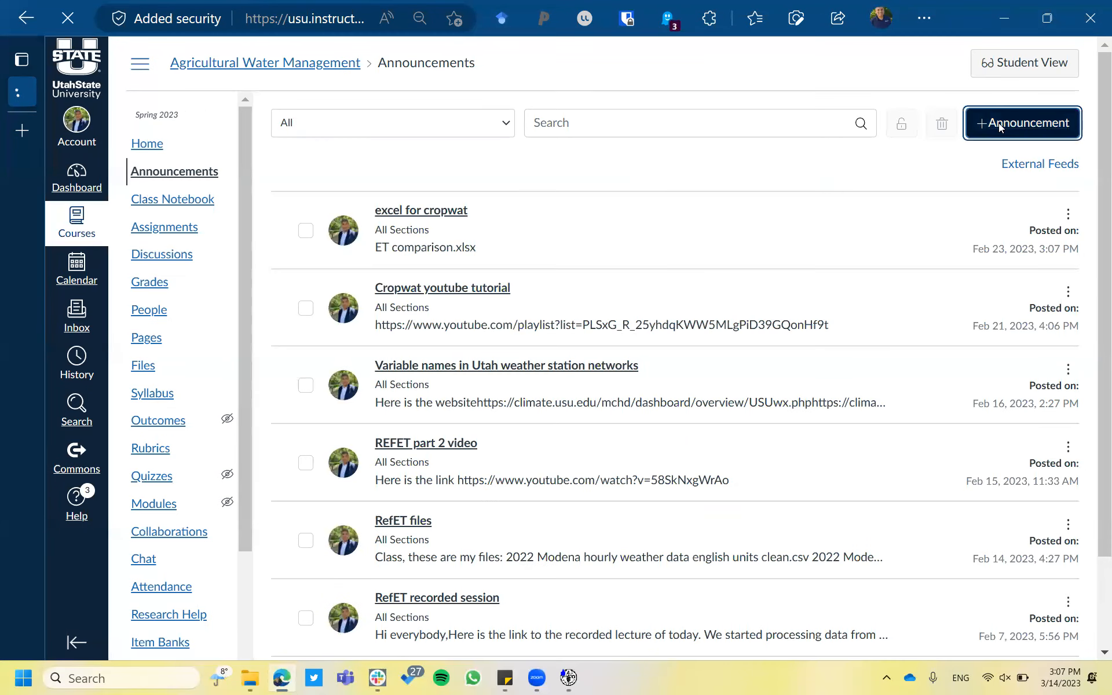
pyautogui.click(631, 142)
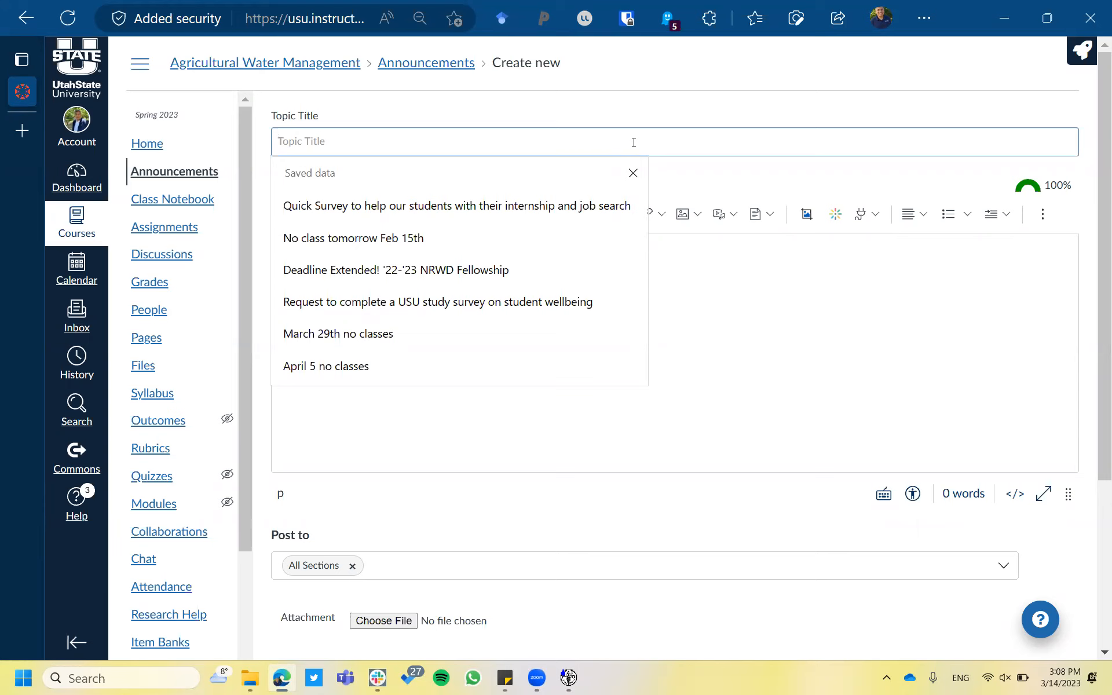
pyautogui.write('cropwat ')
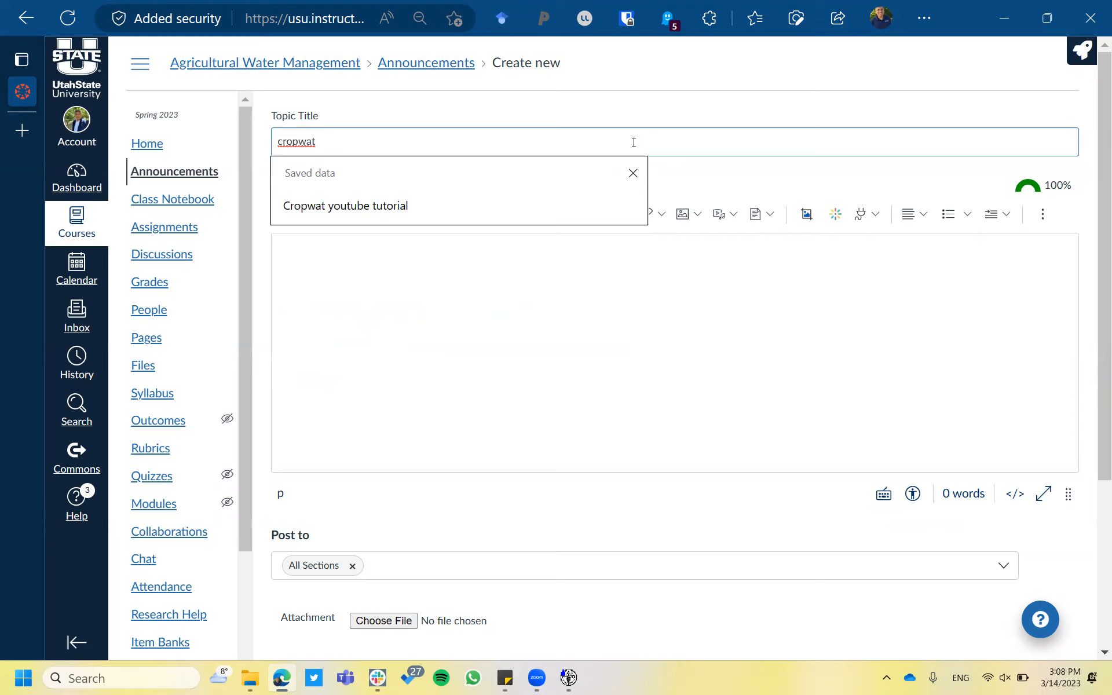
pyautogui.write('files')
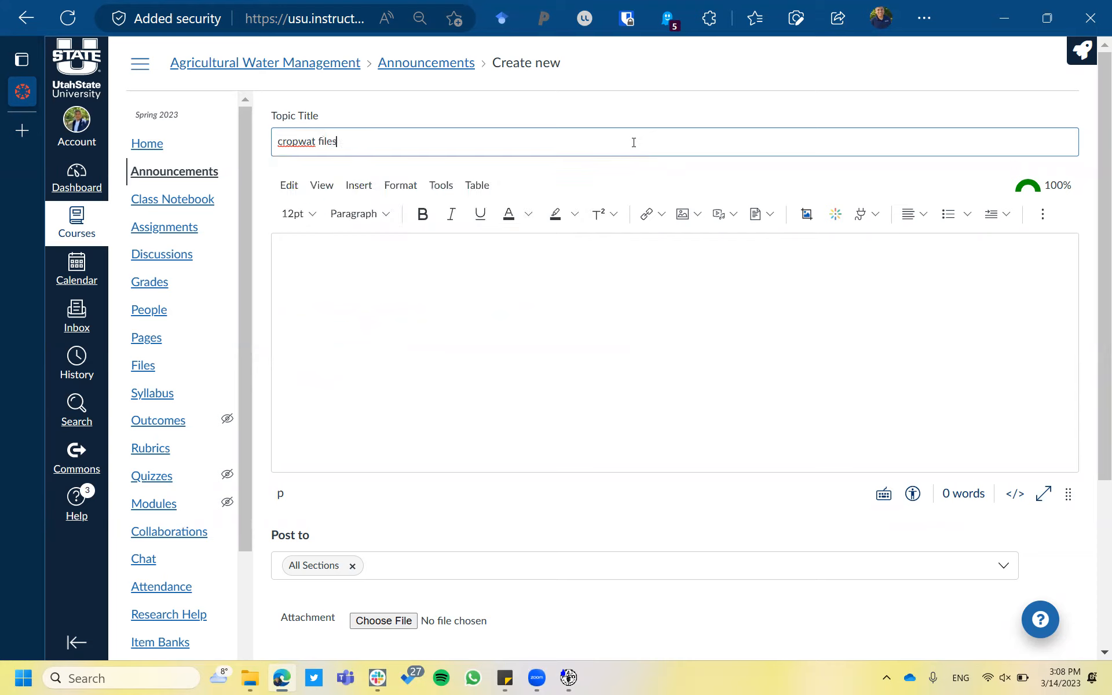
# Upload MODENA 2022 ETo.PMD from the desktop's CROPWAT example folder into the announcement body as a document.
pyautogui.click(358, 185)
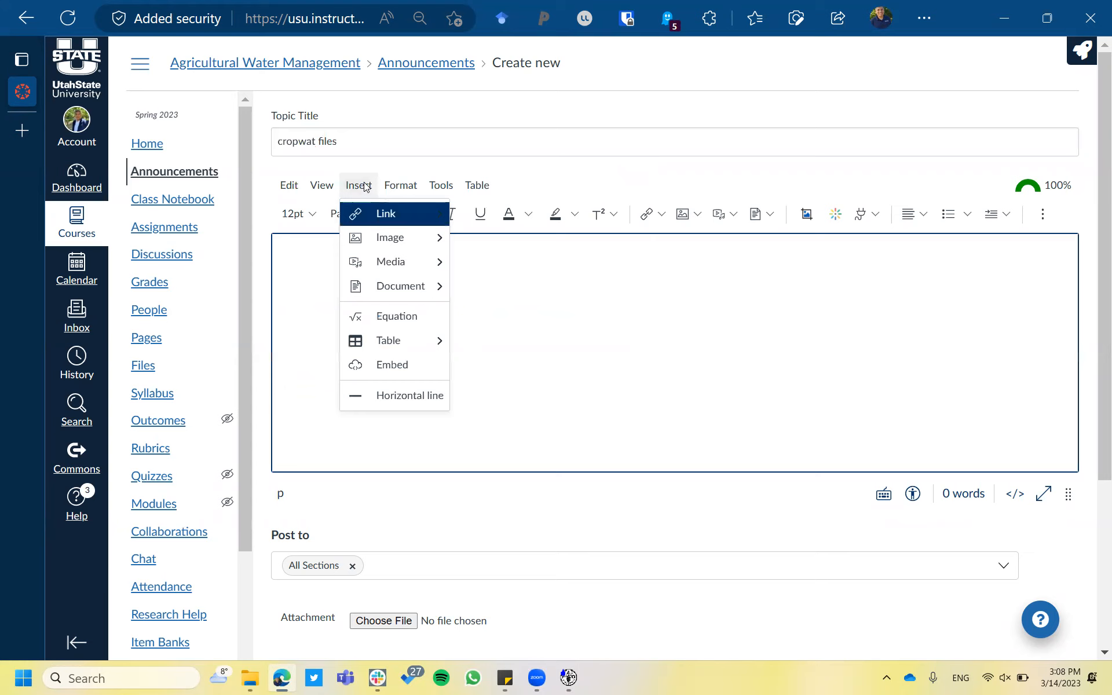
pyautogui.moveTo(414, 288)
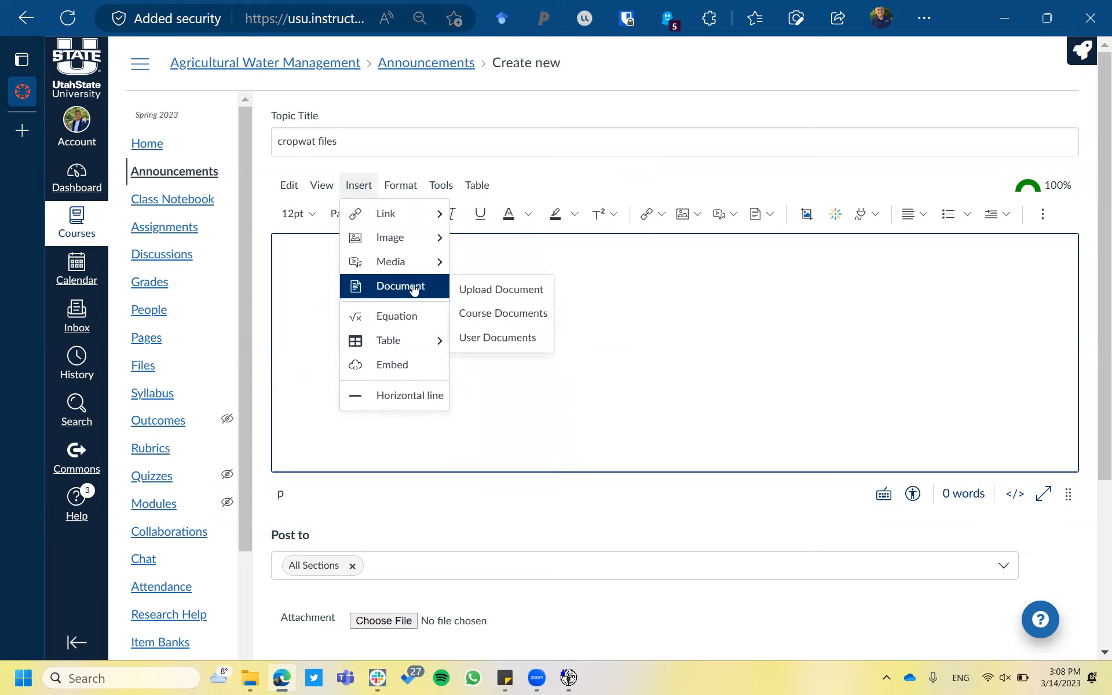
pyautogui.click(495, 291)
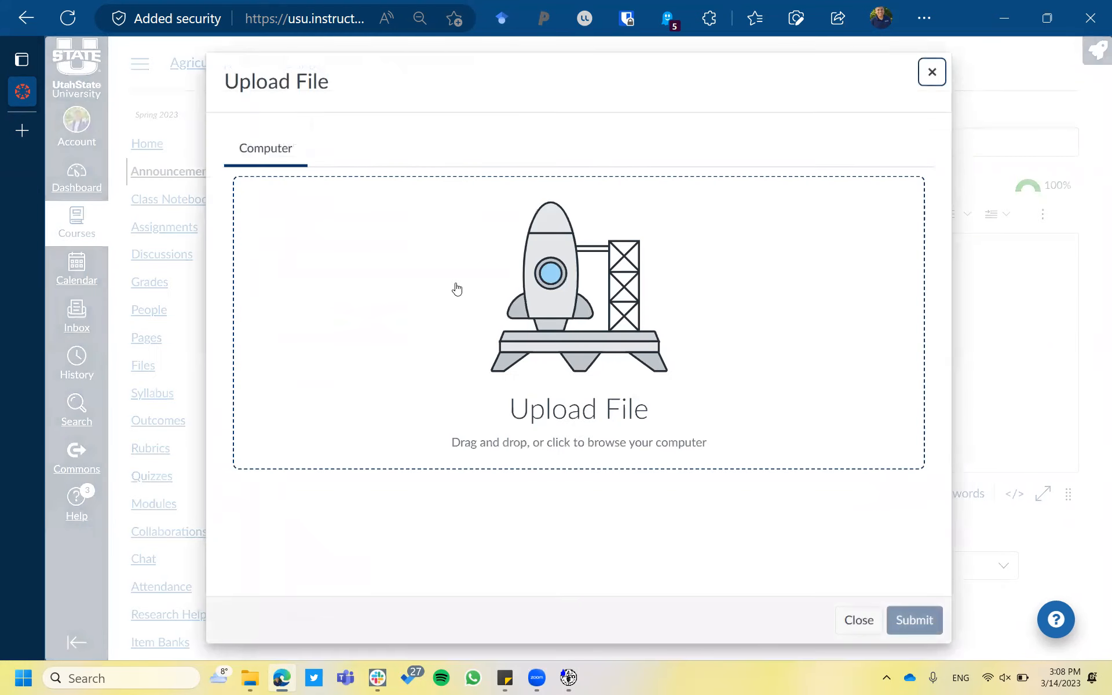
pyautogui.click(493, 310)
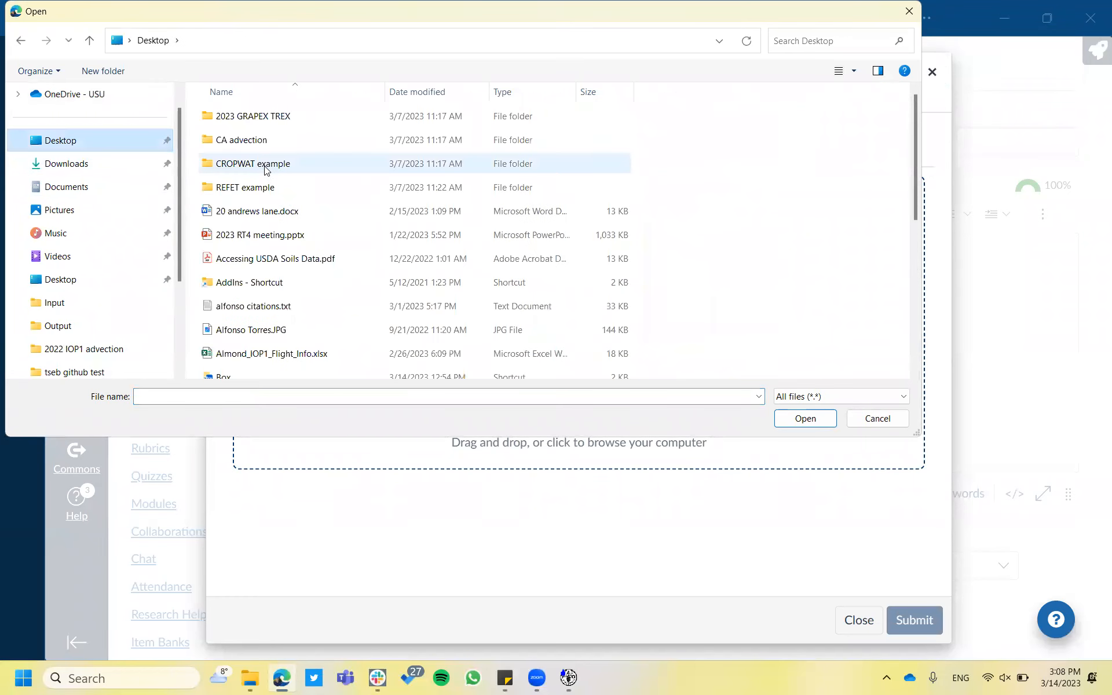
pyautogui.doubleClick(279, 167)
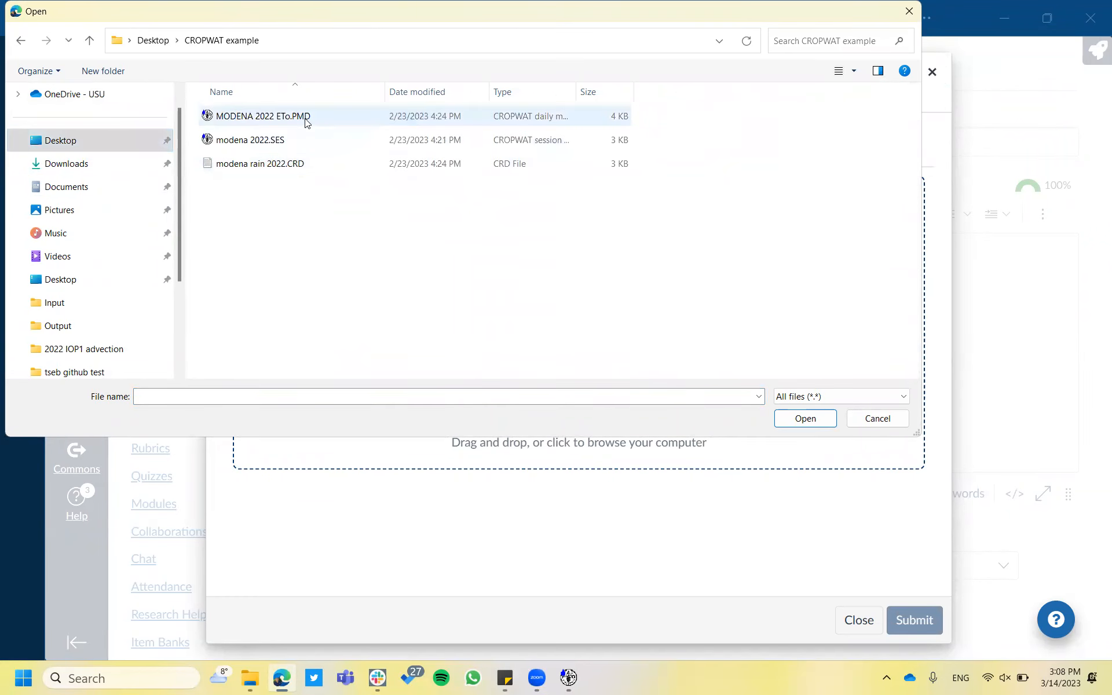
pyautogui.click(314, 124)
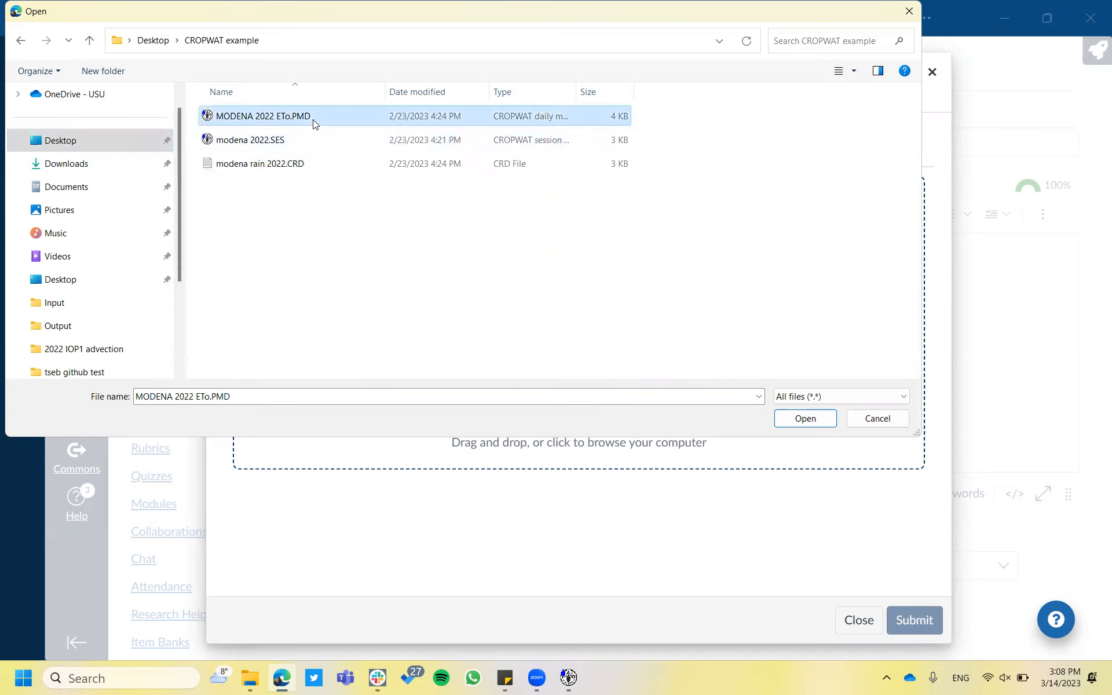
pyautogui.press('Down')
pyautogui.press('Down')
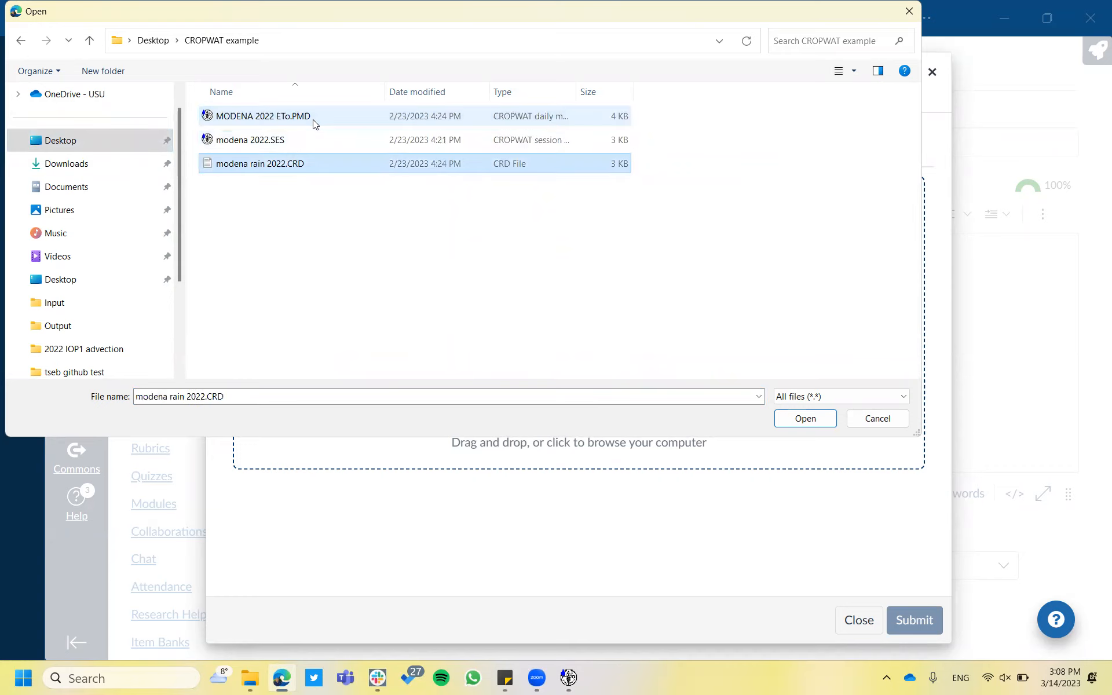
pyautogui.click(313, 118)
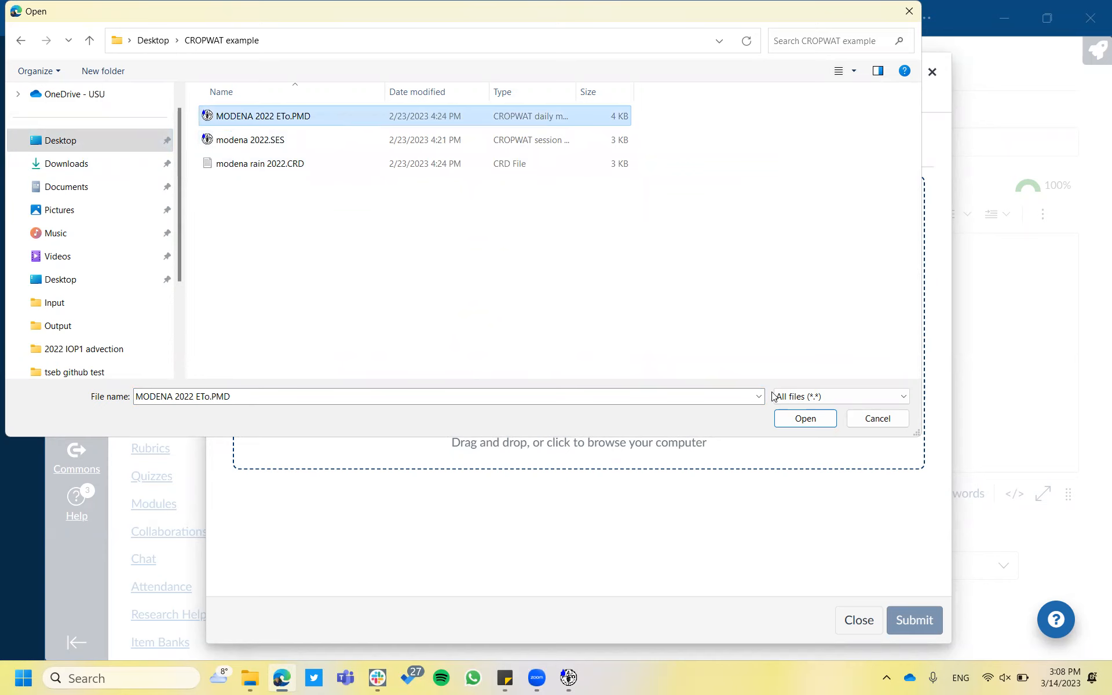
pyautogui.click(806, 419)
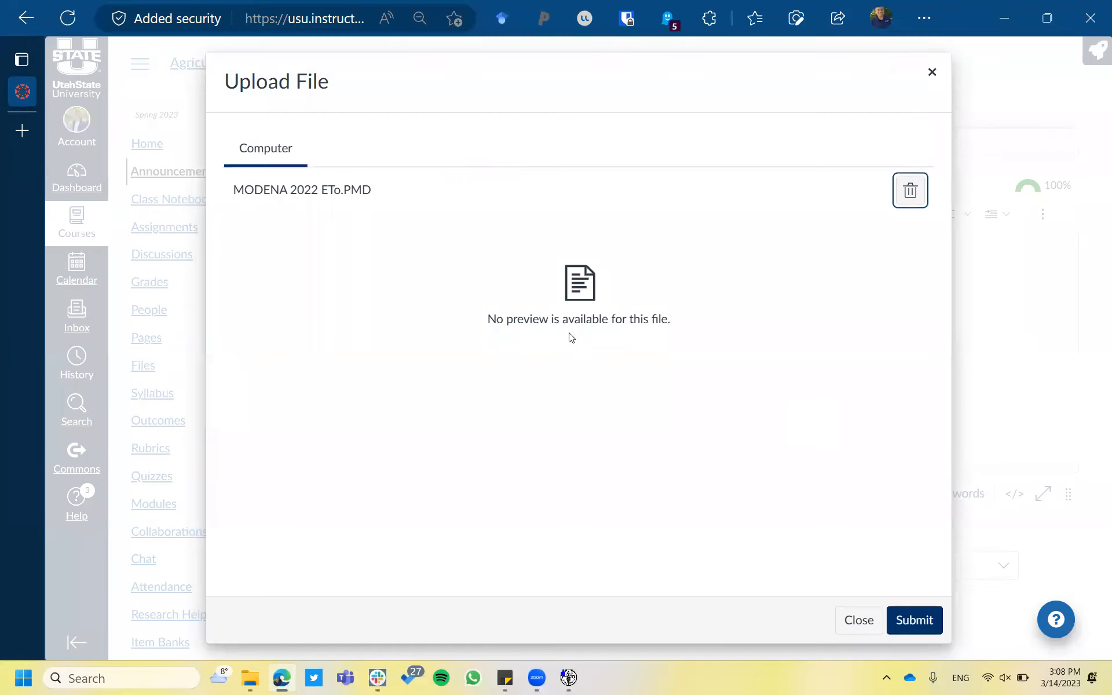
pyautogui.click(908, 621)
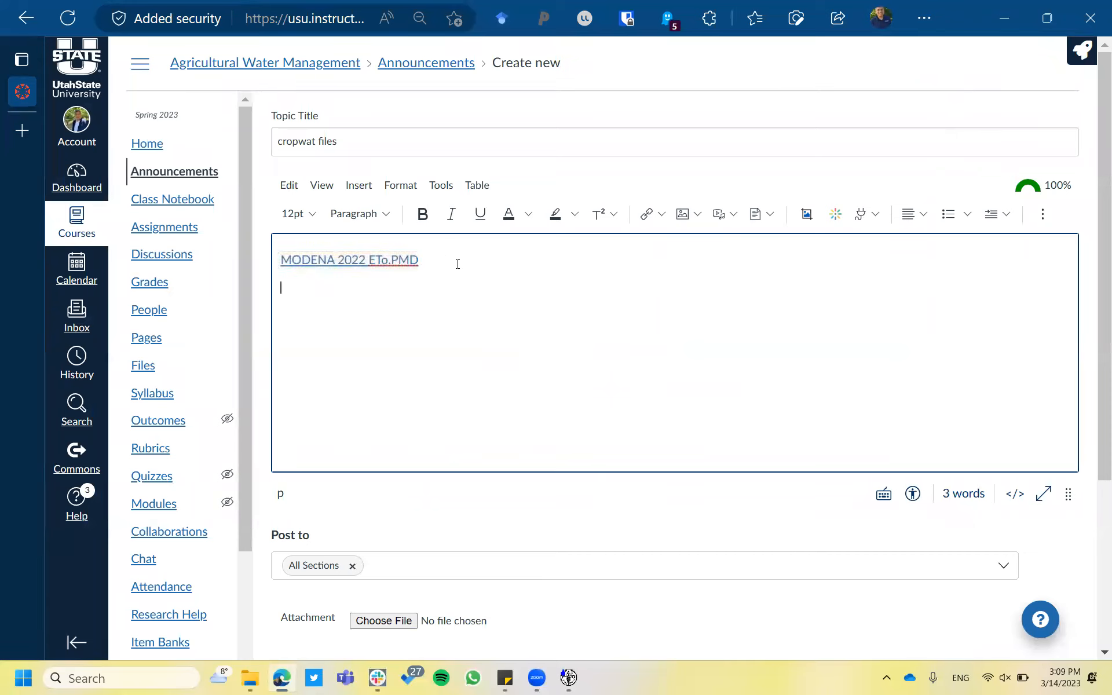
# Upload the session file modena 2022.SES from the CROPWAT example folder into the announcement body below the ETo file.
pyautogui.click(359, 185)
pyautogui.moveTo(380, 226)
pyautogui.moveTo(422, 288)
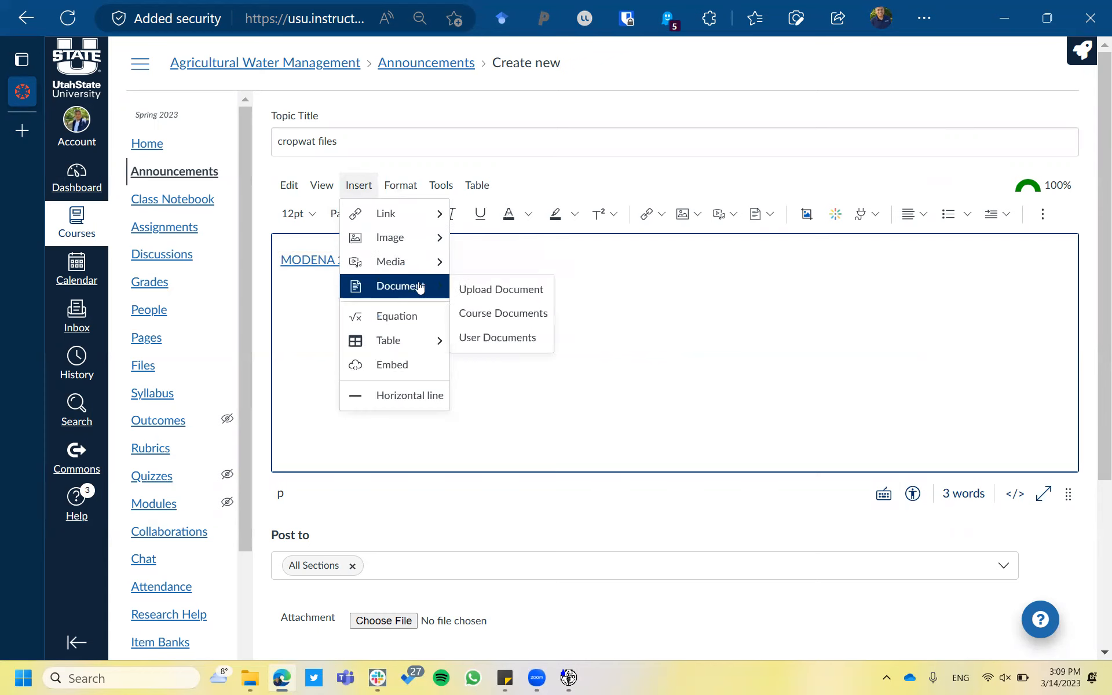
pyautogui.click(484, 292)
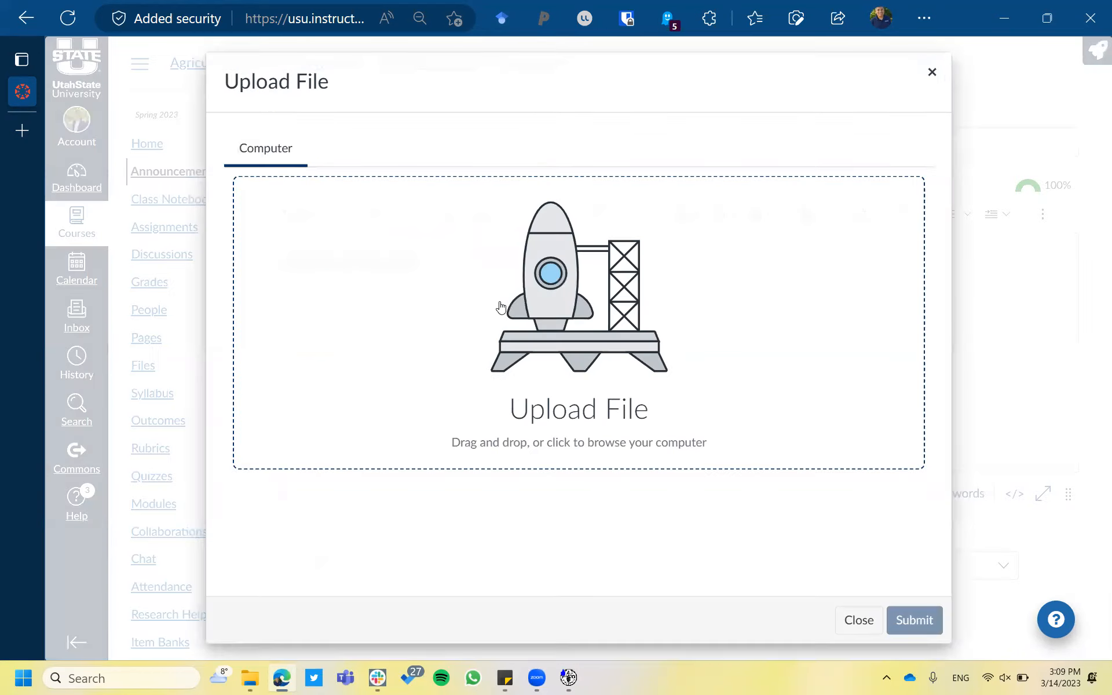
pyautogui.click(501, 307)
pyautogui.click(282, 141)
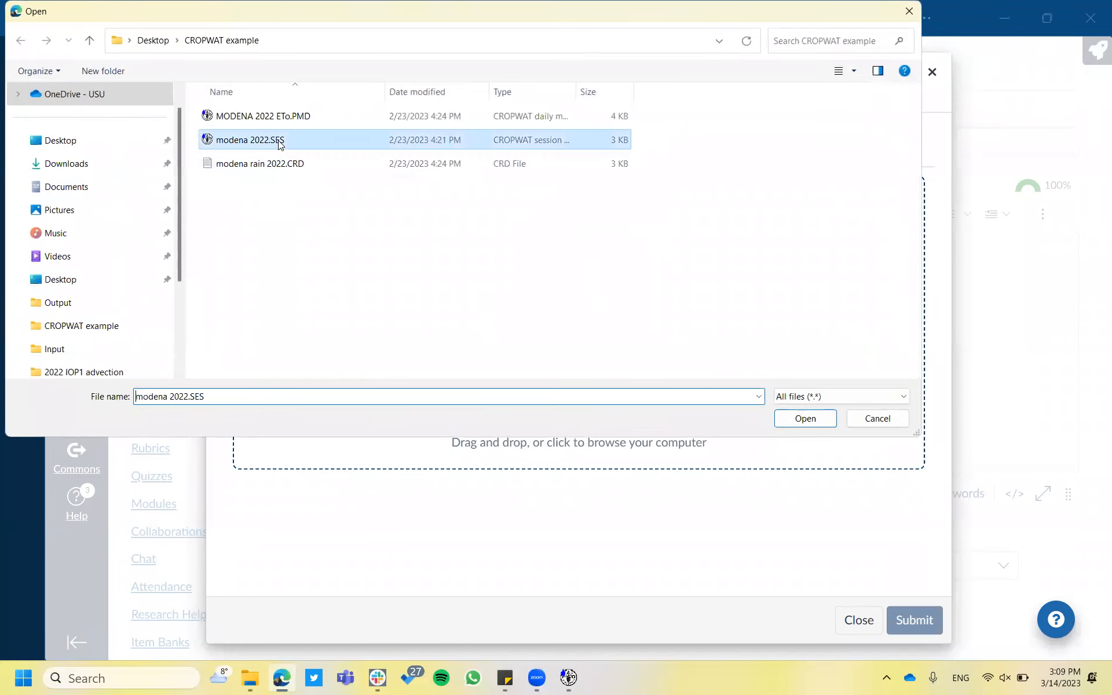
pyautogui.click(814, 418)
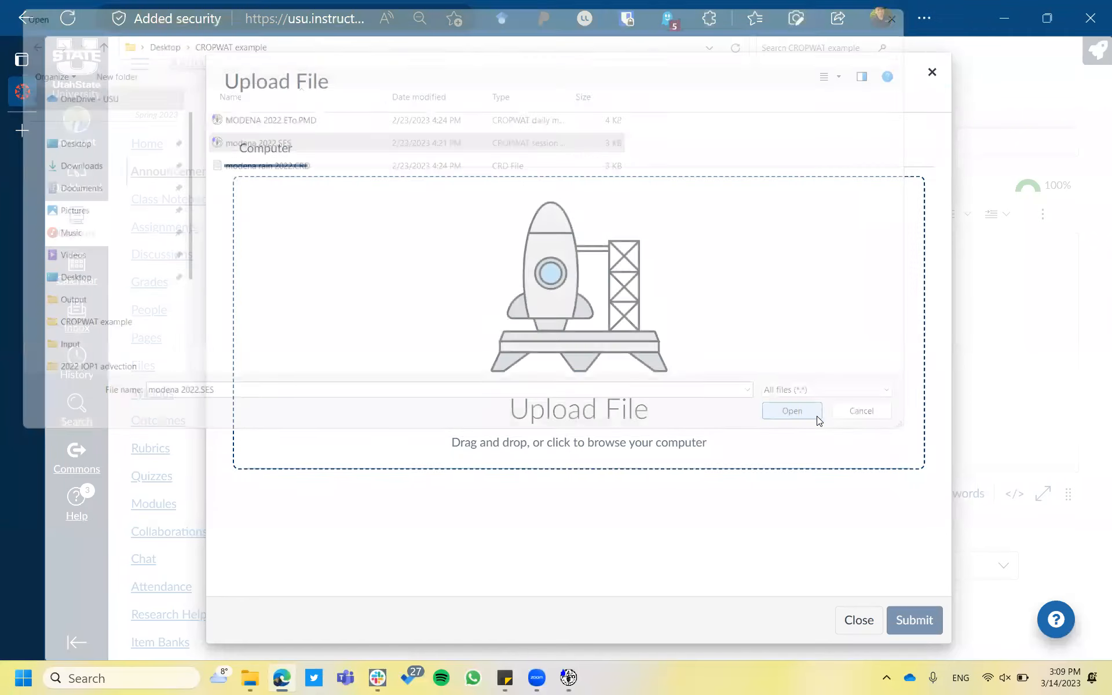
pyautogui.click(935, 620)
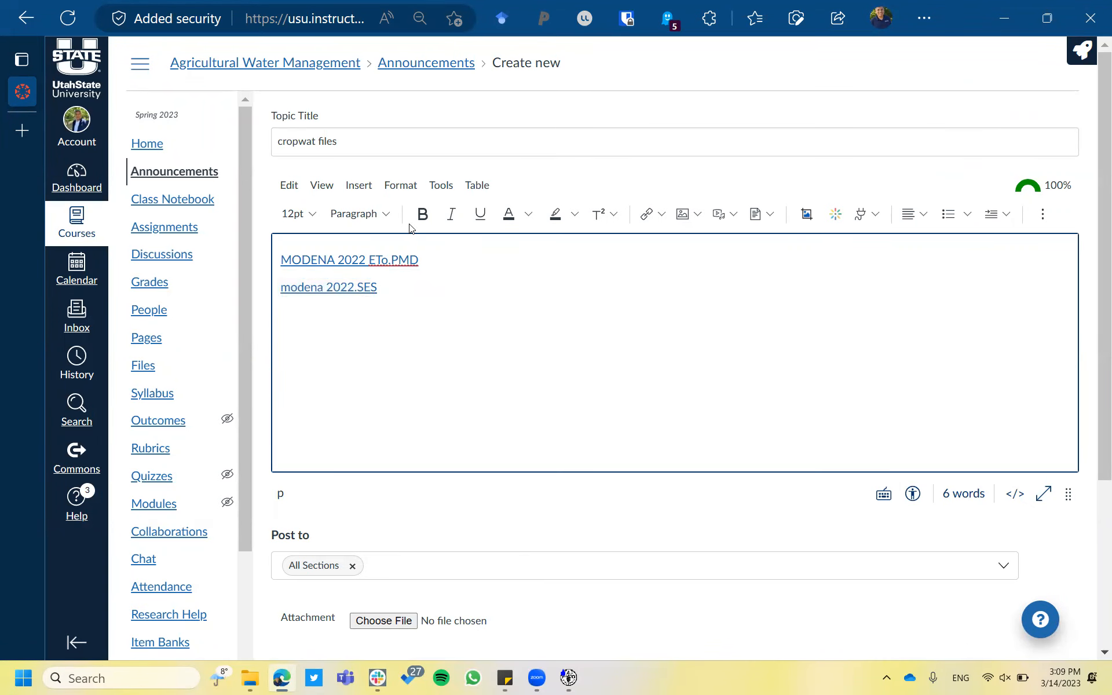
# Upload modena rain 2022.CRD from the CROPWAT example folder into the announcement body as a document.
pyautogui.click(359, 185)
pyautogui.moveTo(410, 232)
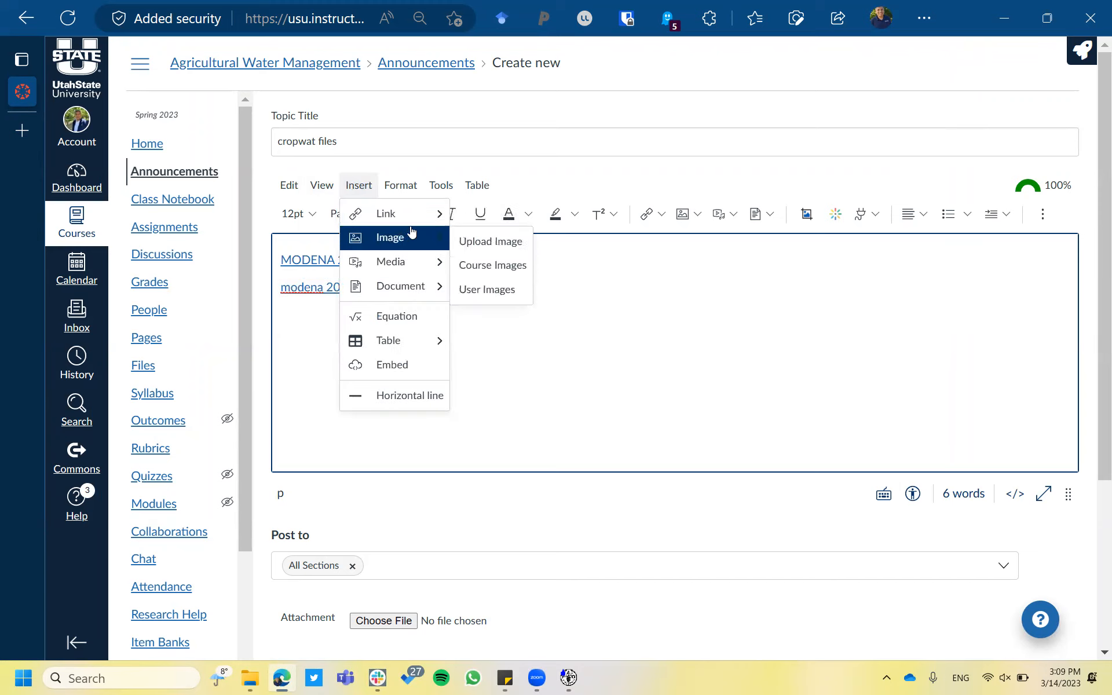
pyautogui.moveTo(416, 289)
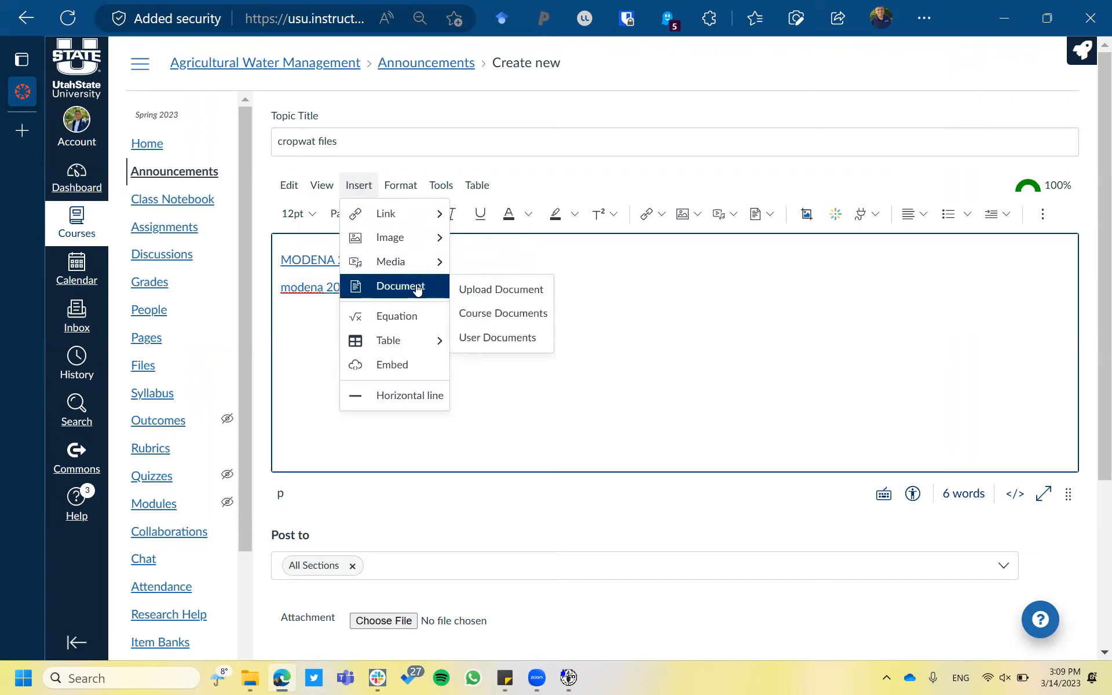
pyautogui.click(517, 289)
pyautogui.click(538, 364)
pyautogui.click(294, 166)
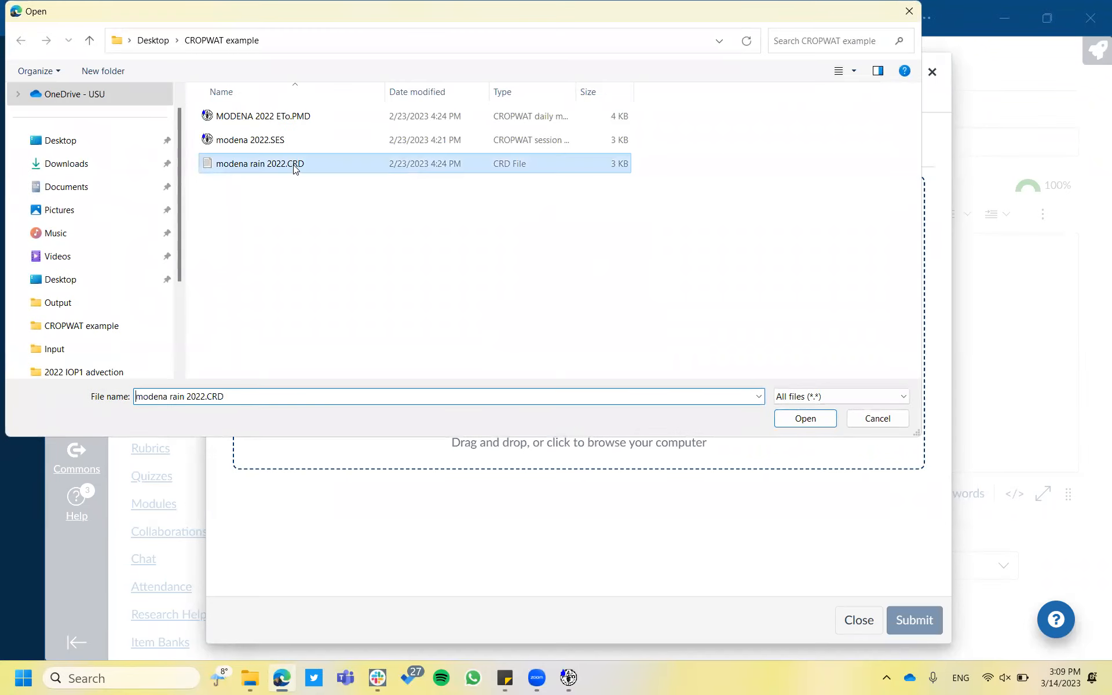
pyautogui.click(798, 424)
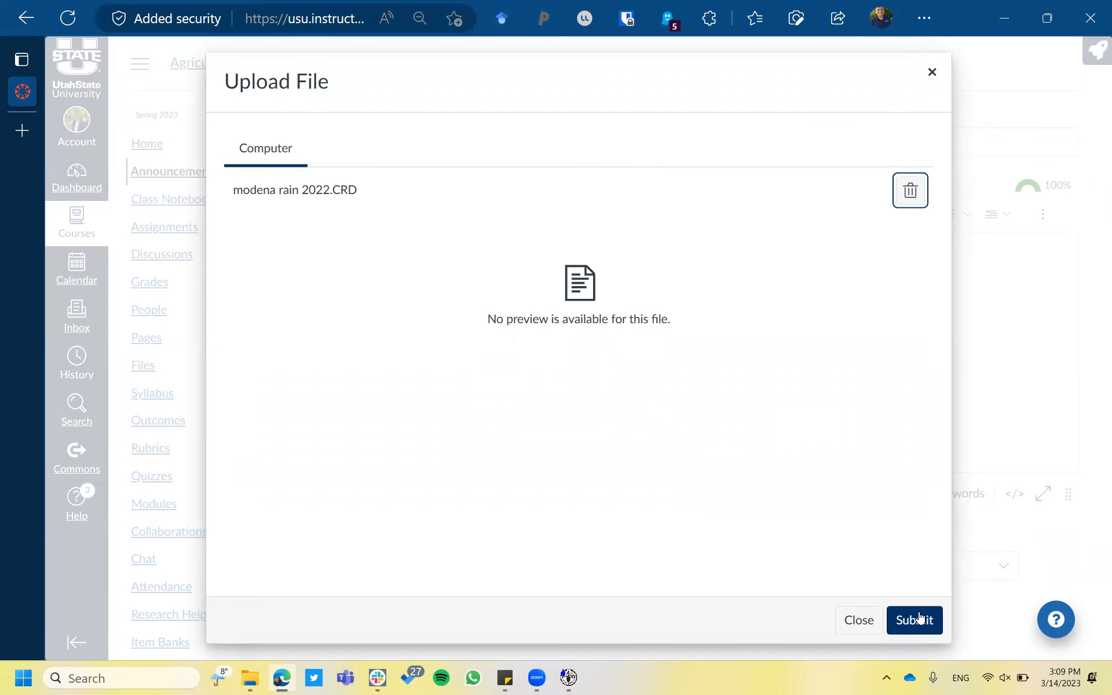
pyautogui.click(920, 617)
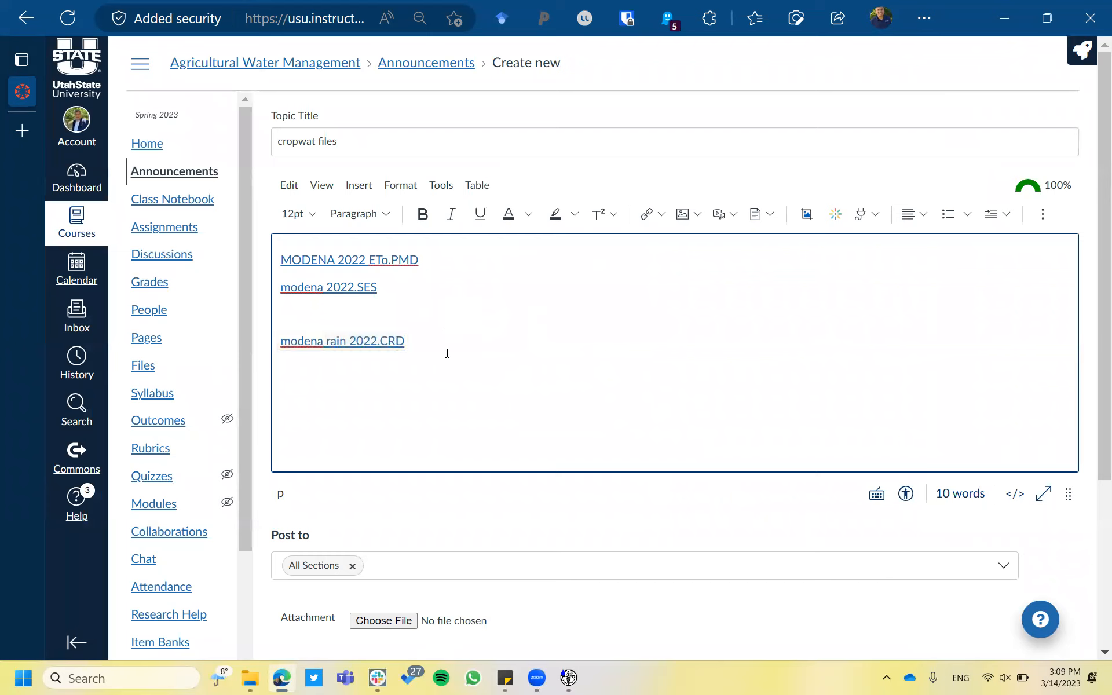
# Add the note "the cropwat project file is the second one (ending in ses)." below the files and publish the announcement.
pyautogui.write('the cropwat project')
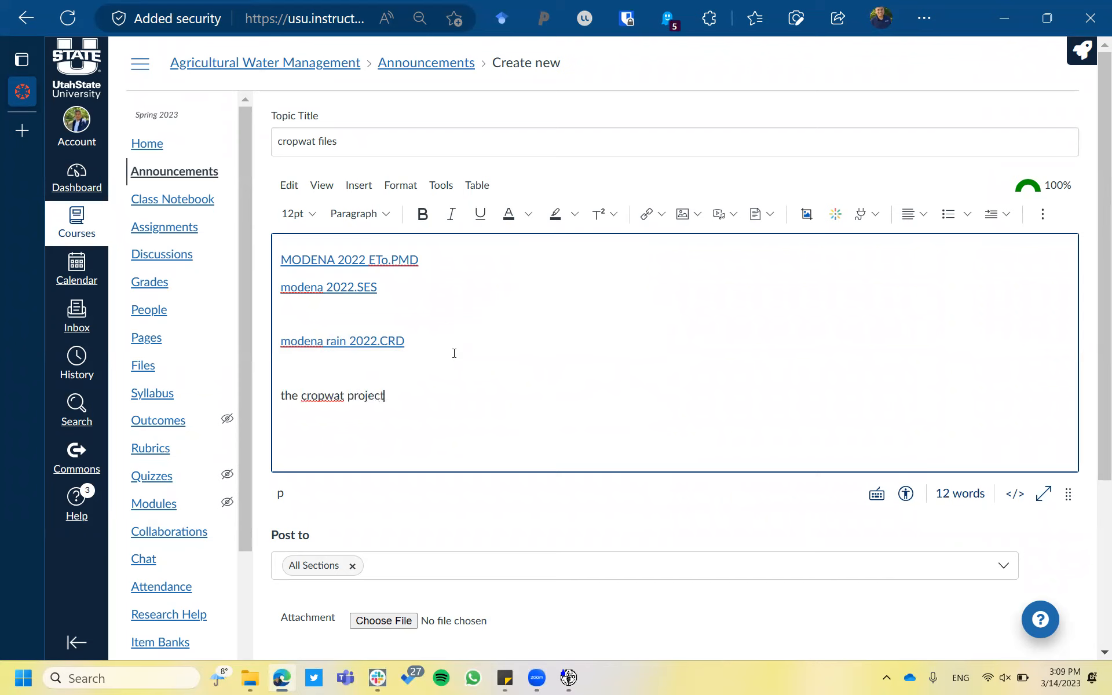
pyautogui.write(' file is the second one')
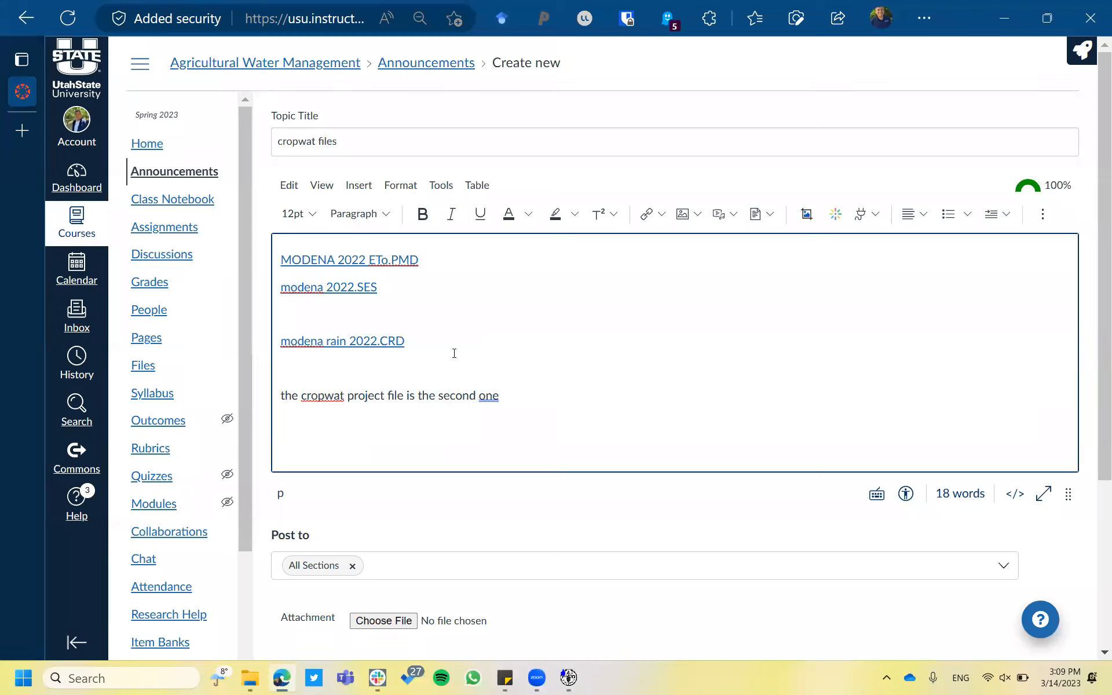
pyautogui.write(' (ending in ses).')
pyautogui.scroll(-2, 1052, 511)
pyautogui.scroll(-2, 1053, 512)
pyautogui.click(1073, 622)
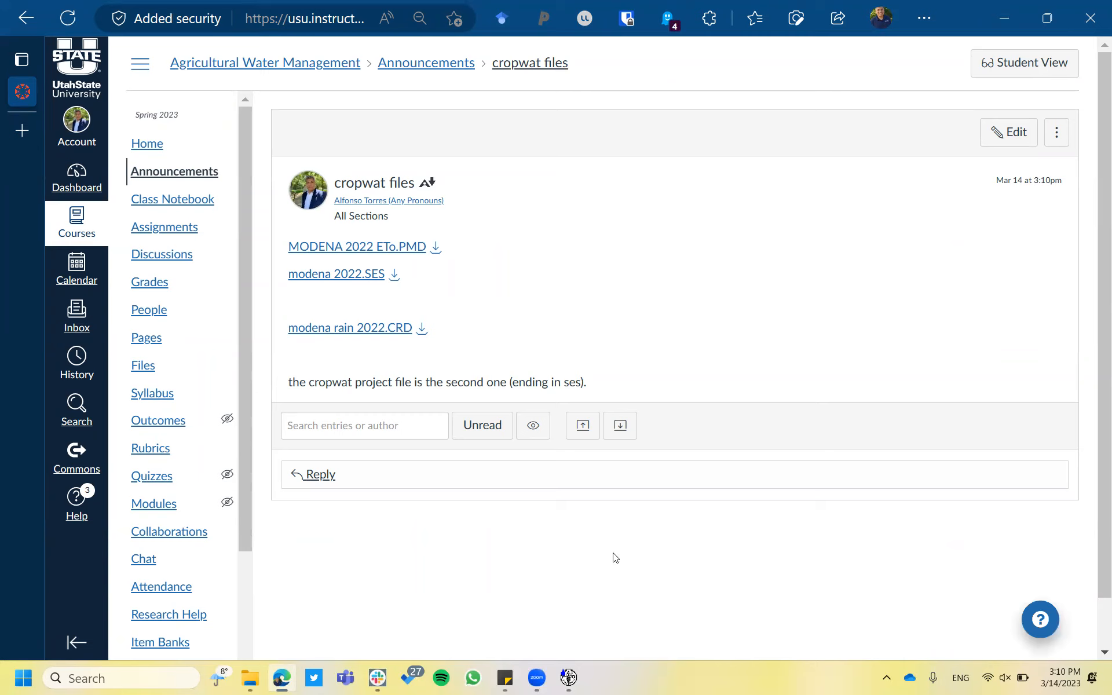
# Switch to CROPWAT and chart the session's daily ETo data, followed by its daily rain data.
pyautogui.moveTo(569, 679)
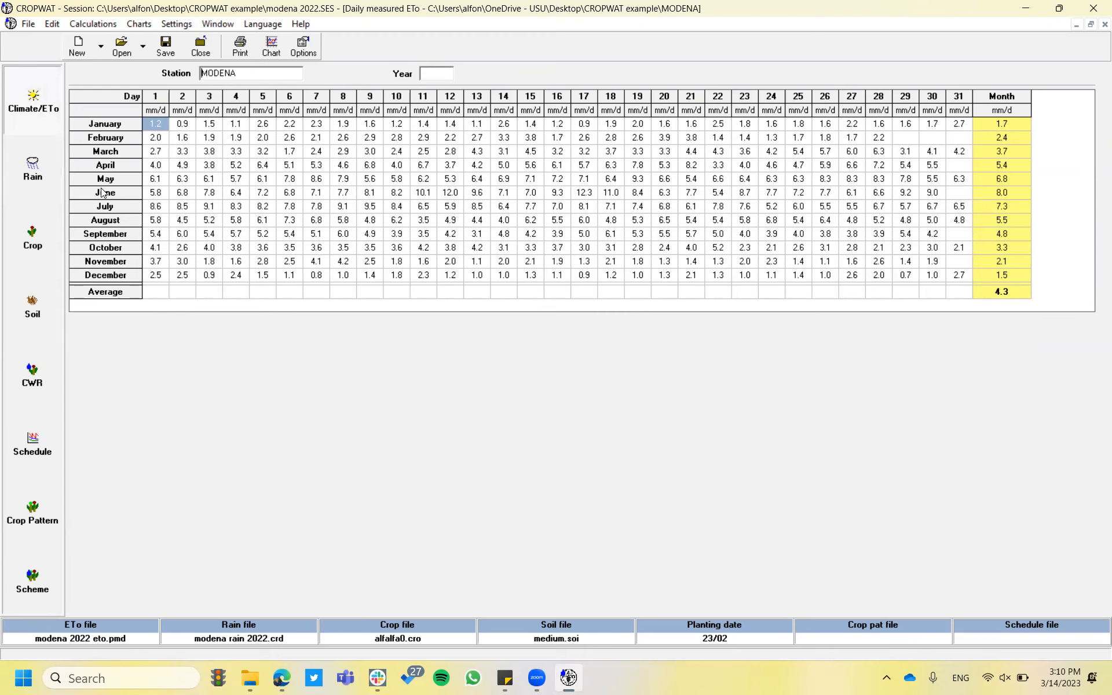
pyautogui.click(271, 46)
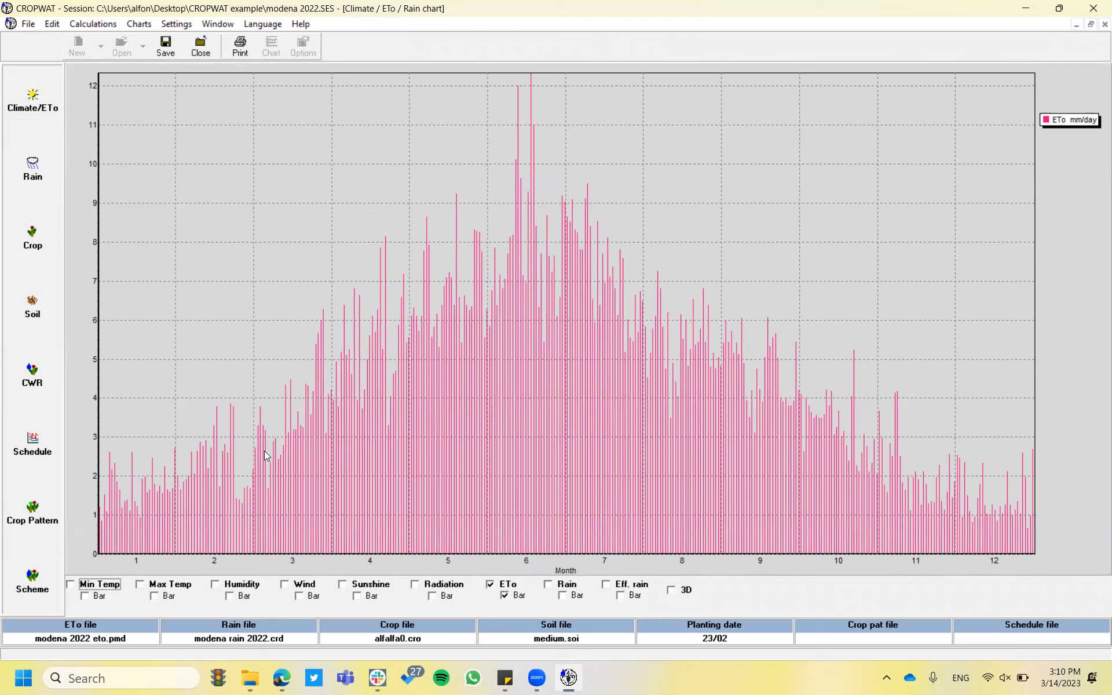
pyautogui.click(35, 168)
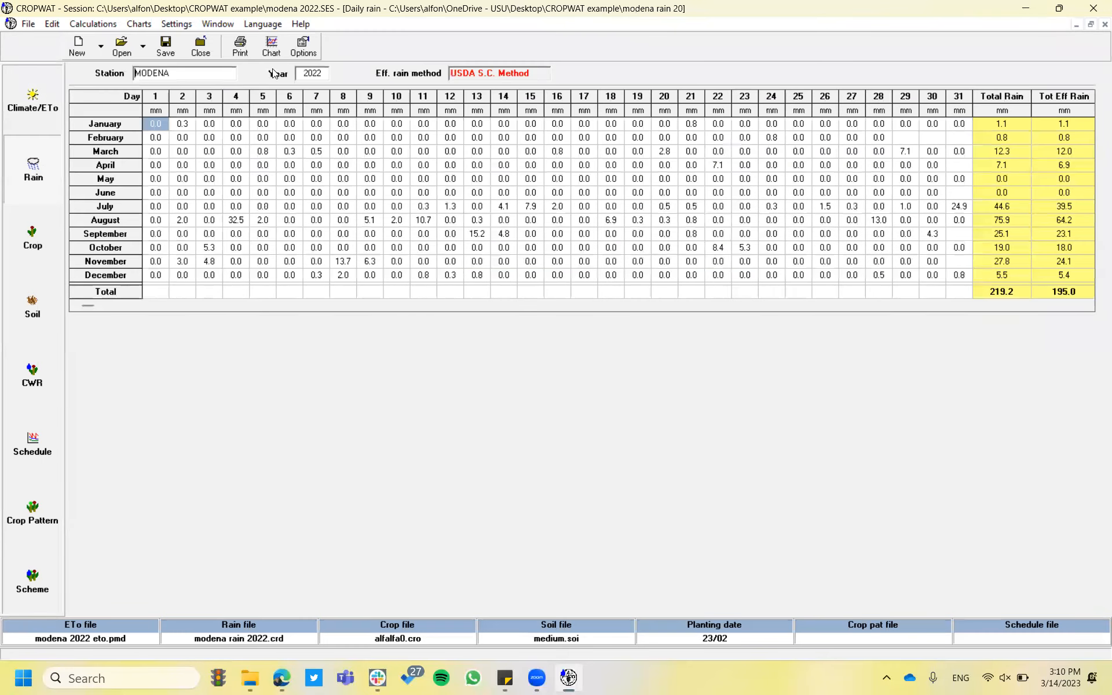
pyautogui.click(273, 44)
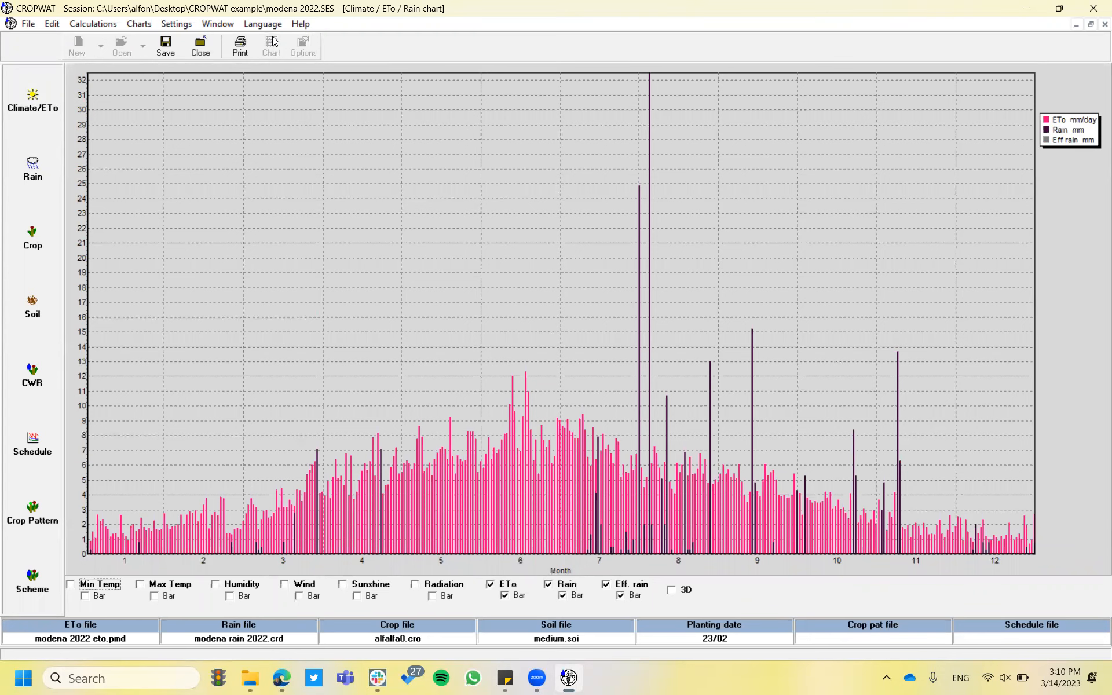
# Check the alfalfa crop and medium soil data, and close both files in the session.
pyautogui.click(41, 243)
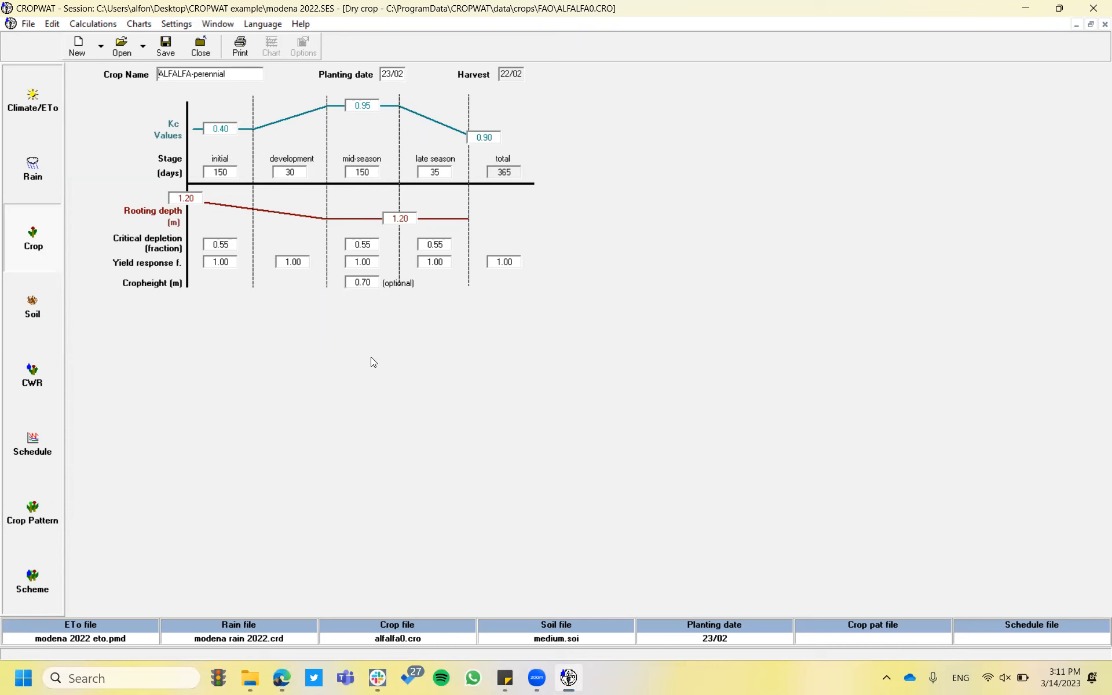
pyautogui.click(40, 314)
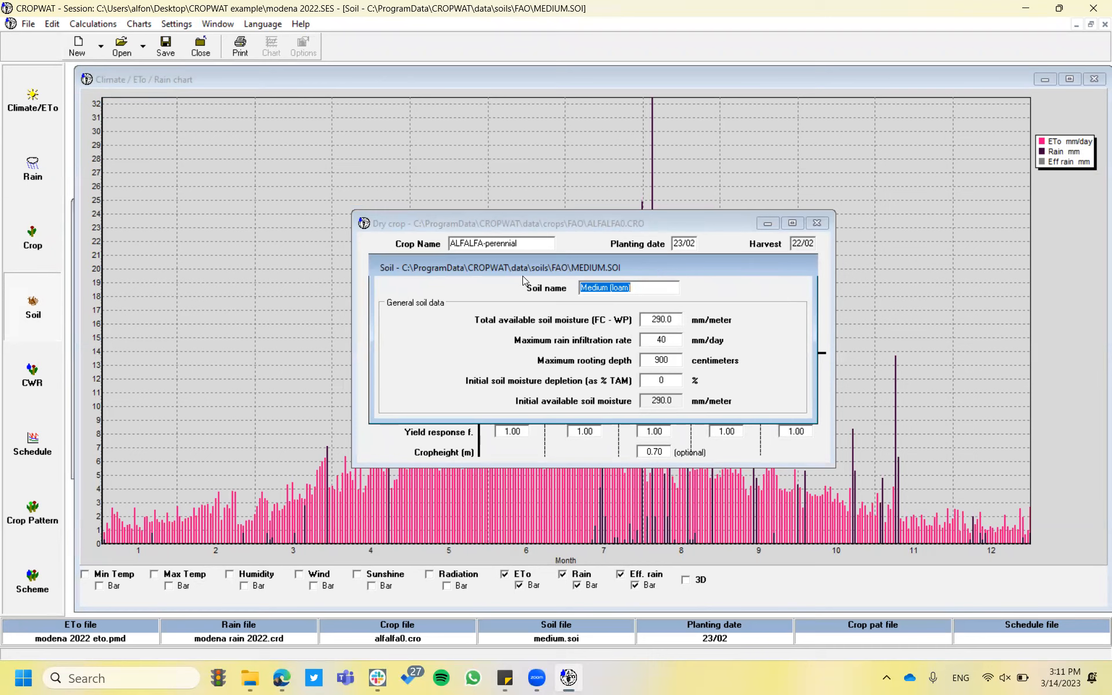
pyautogui.click(201, 48)
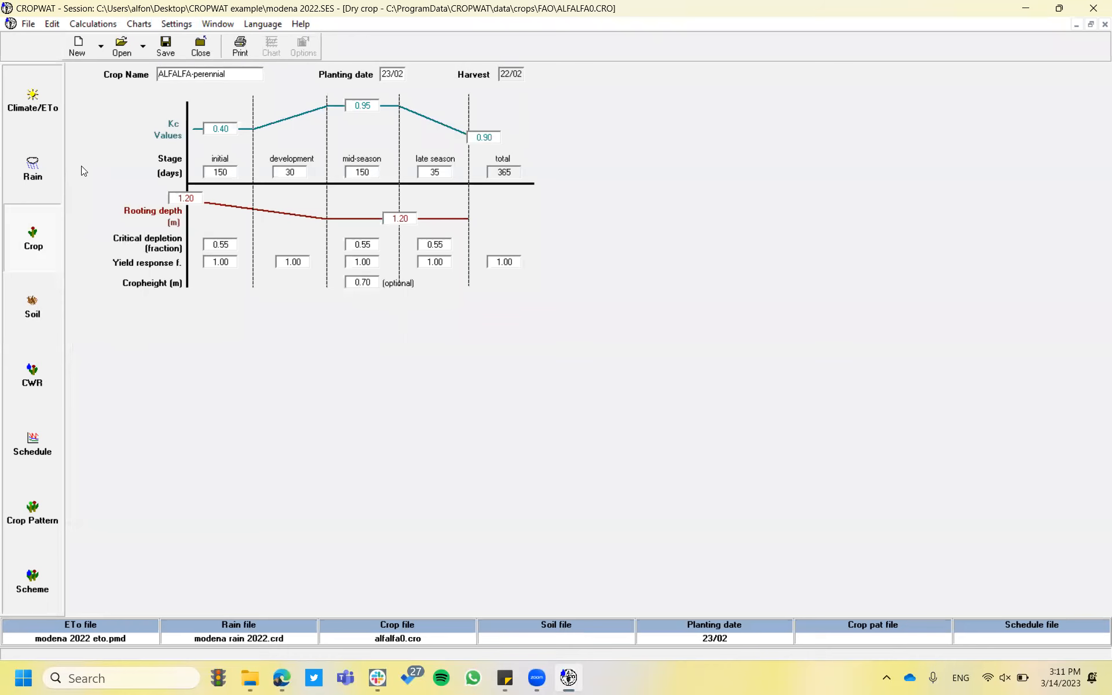
pyautogui.click(203, 48)
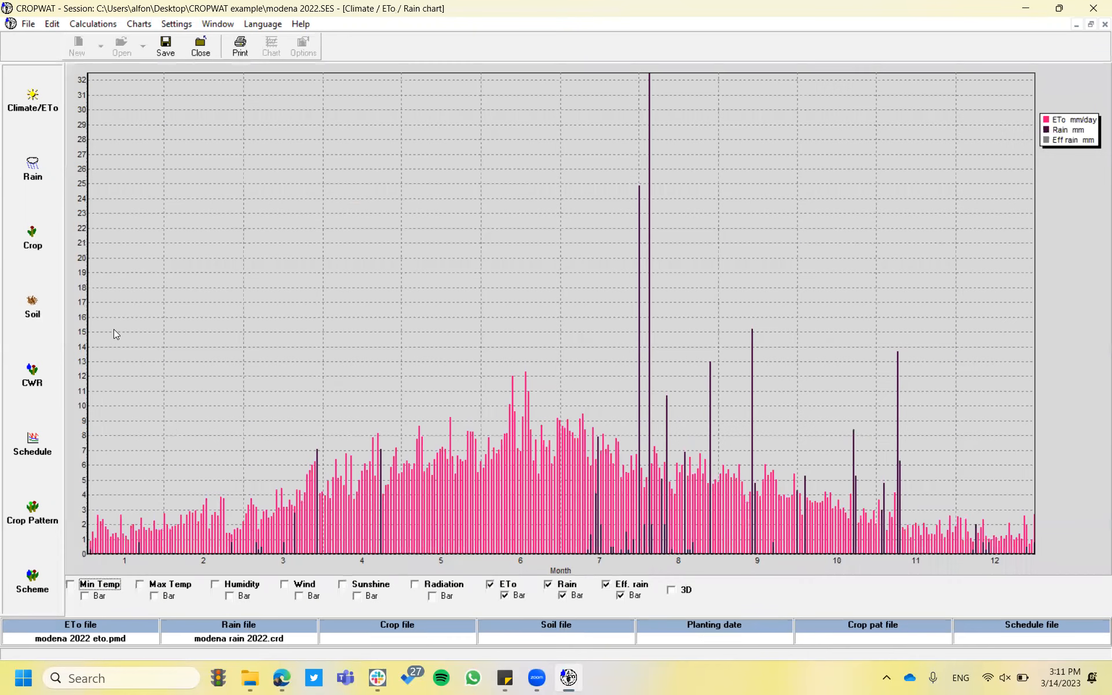
pyautogui.click(33, 310)
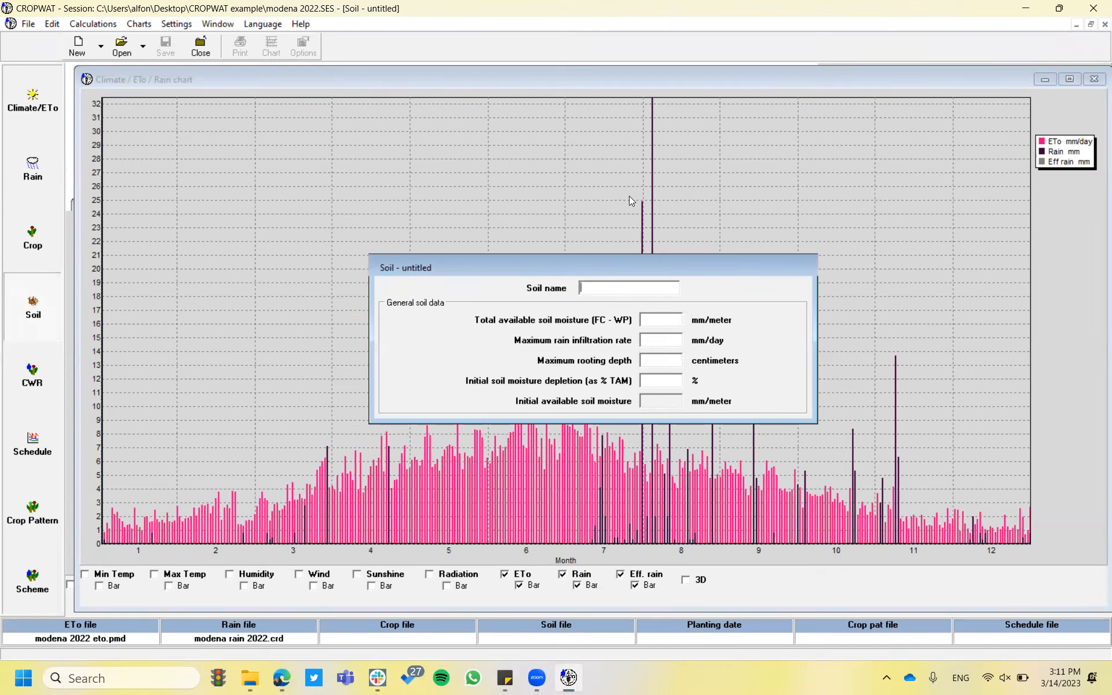
pyautogui.click(1094, 81)
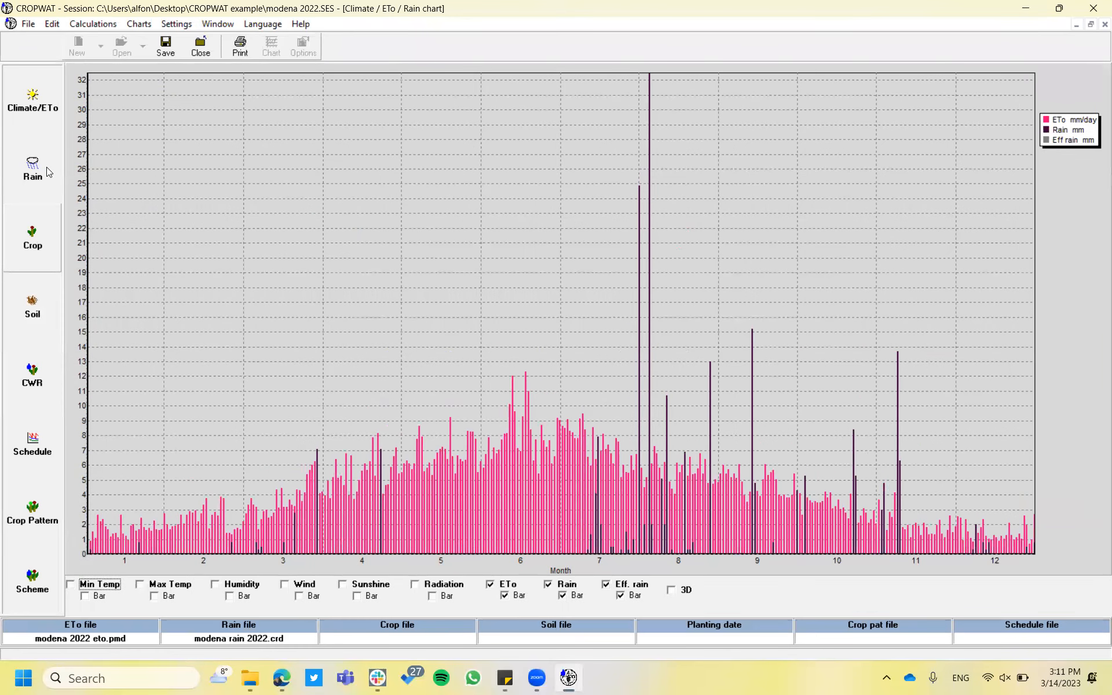
# Review the daily ETo table and the daily rain table loaded in the session.
pyautogui.click(43, 109)
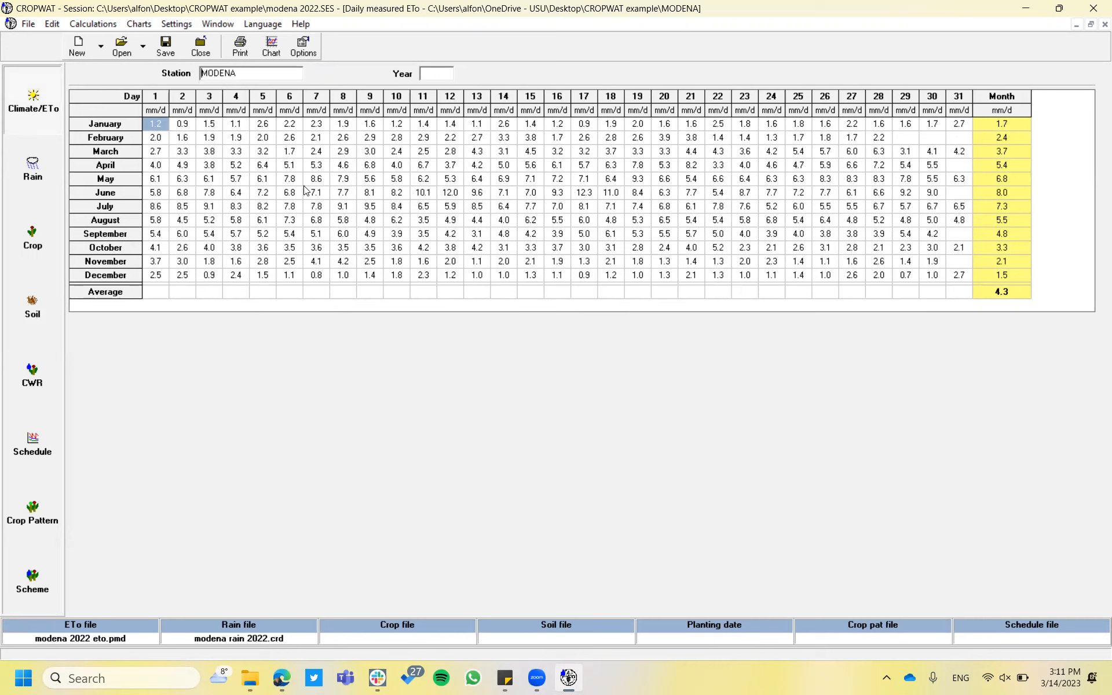
pyautogui.click(27, 172)
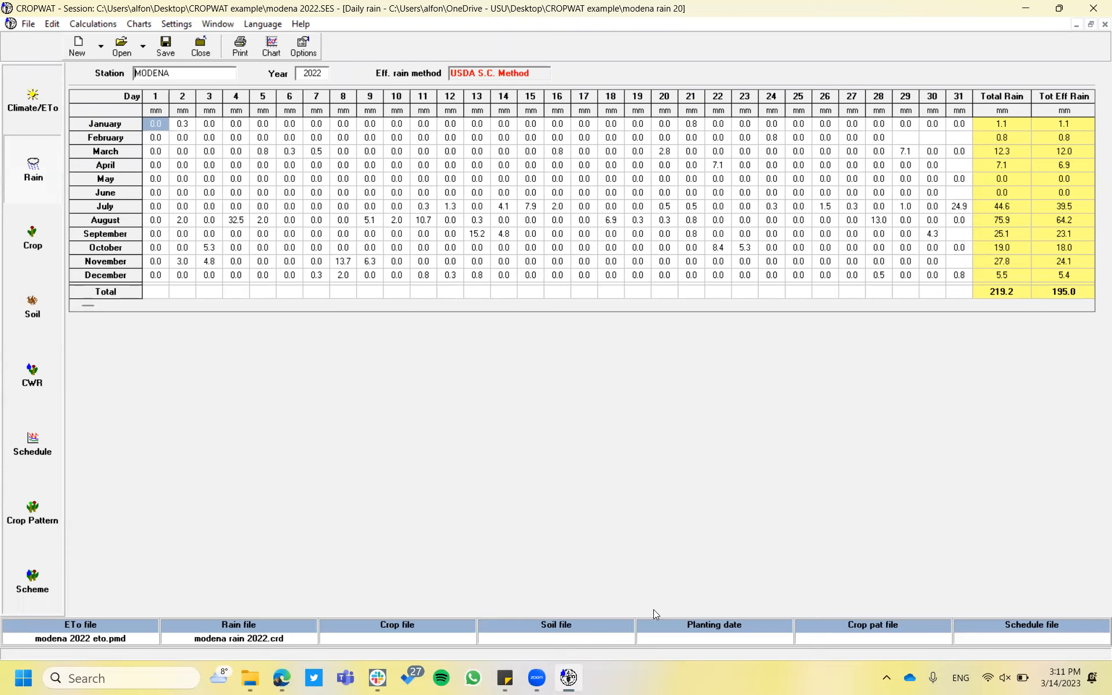
pyautogui.click(887, 682)
pyautogui.click(860, 607)
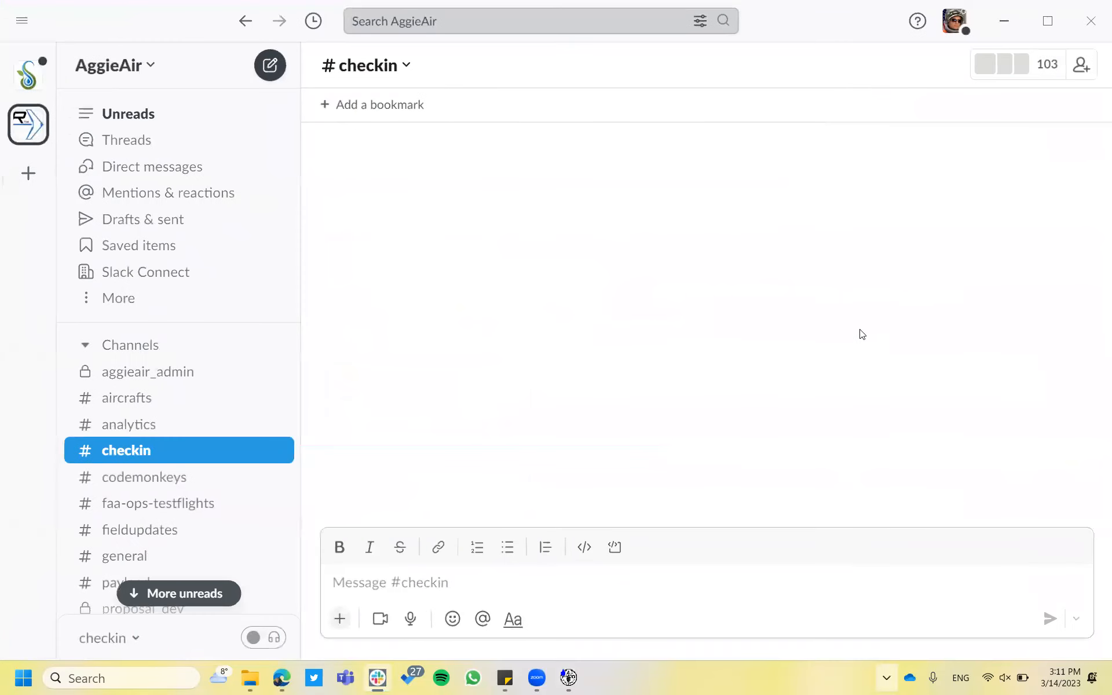
pyautogui.click(1090, 22)
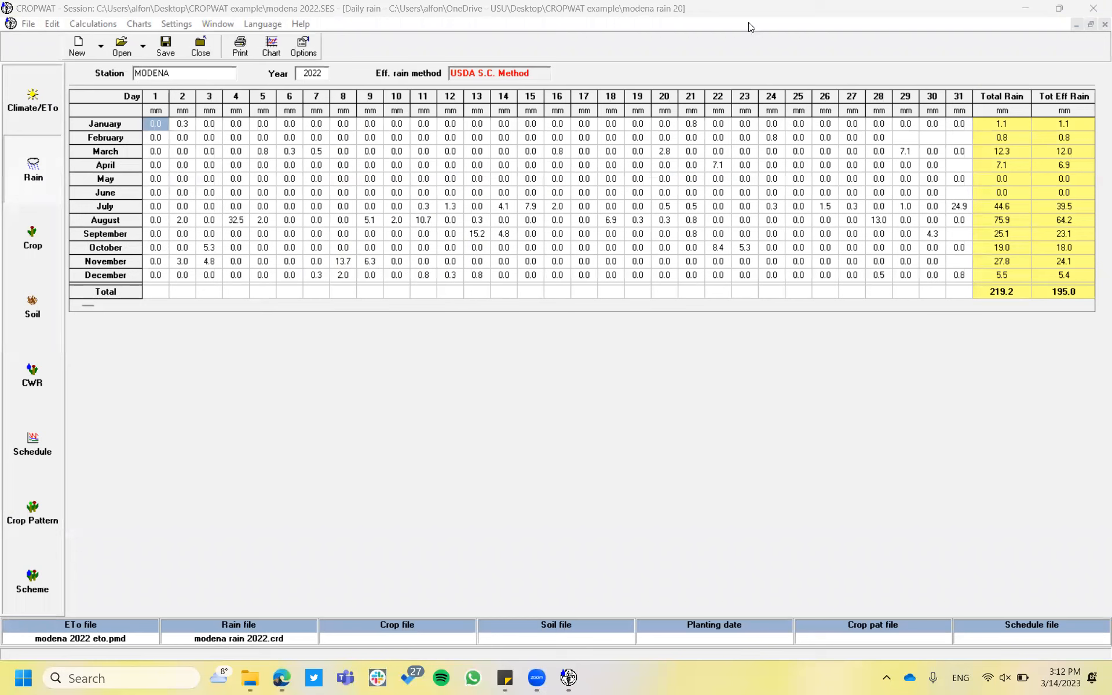
pyautogui.click(756, 14)
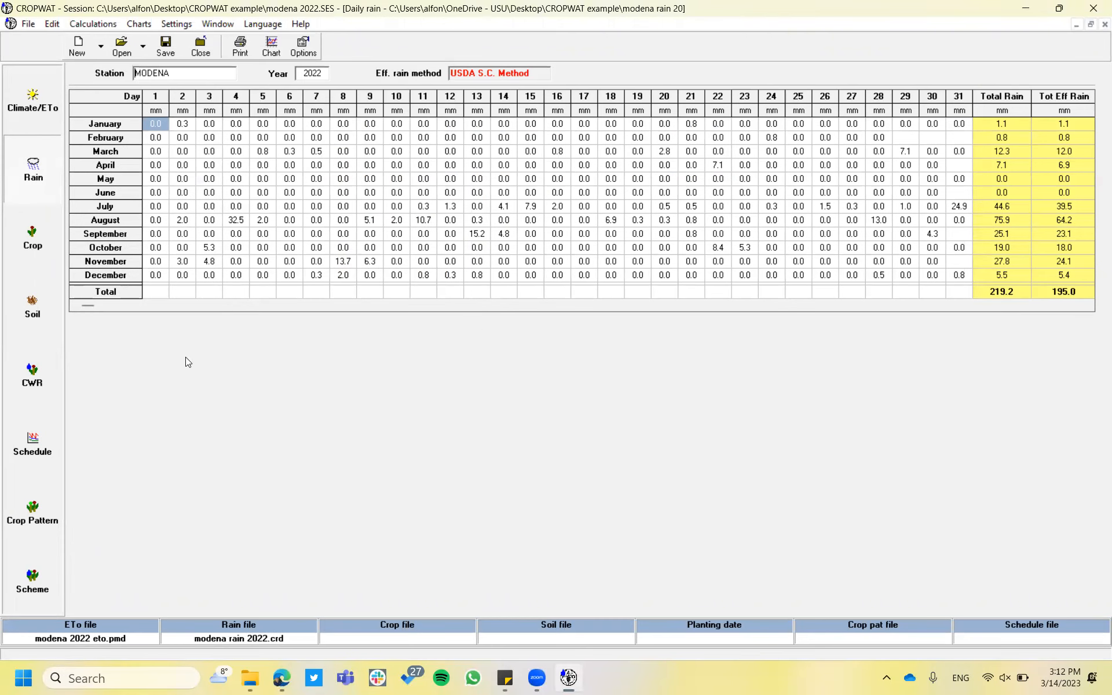
# Go back over the Modena station's daily ETo values and its 2022 daily rain values.
pyautogui.click(39, 103)
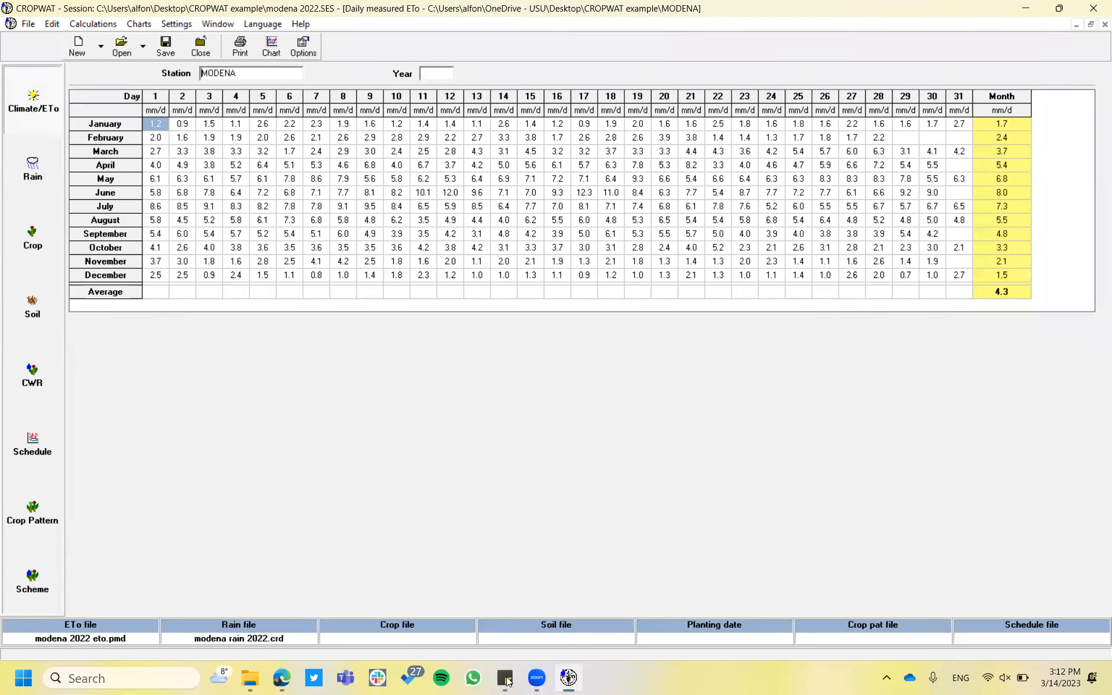
pyautogui.click(626, 677)
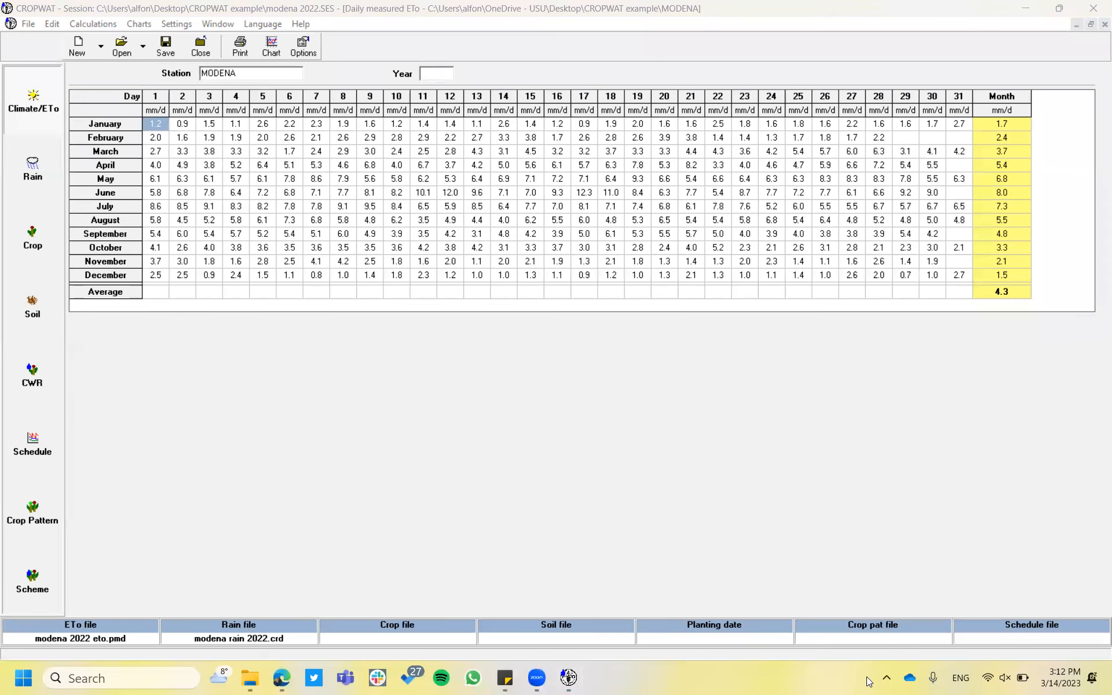
pyautogui.click(888, 679)
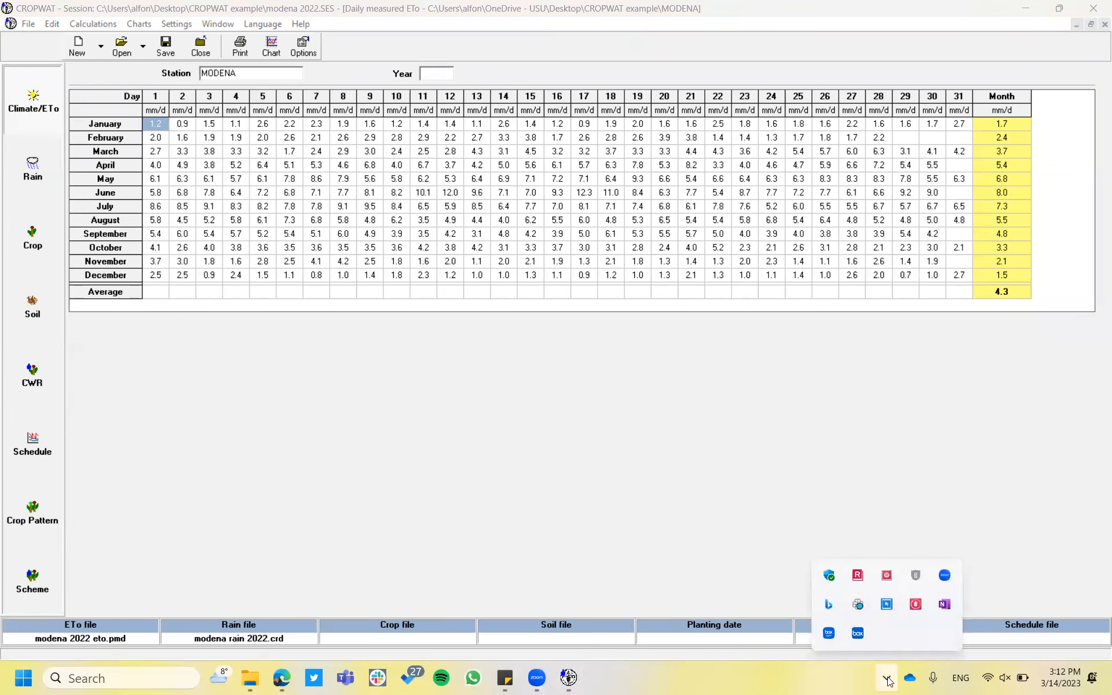
pyautogui.click(836, 682)
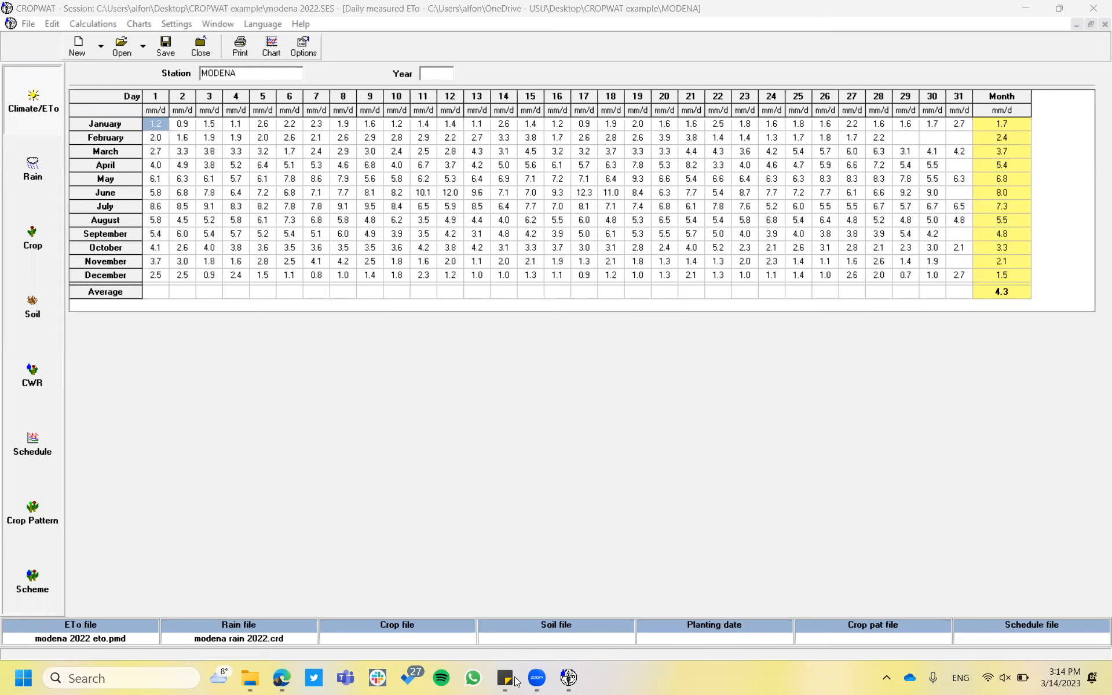
pyautogui.click(36, 170)
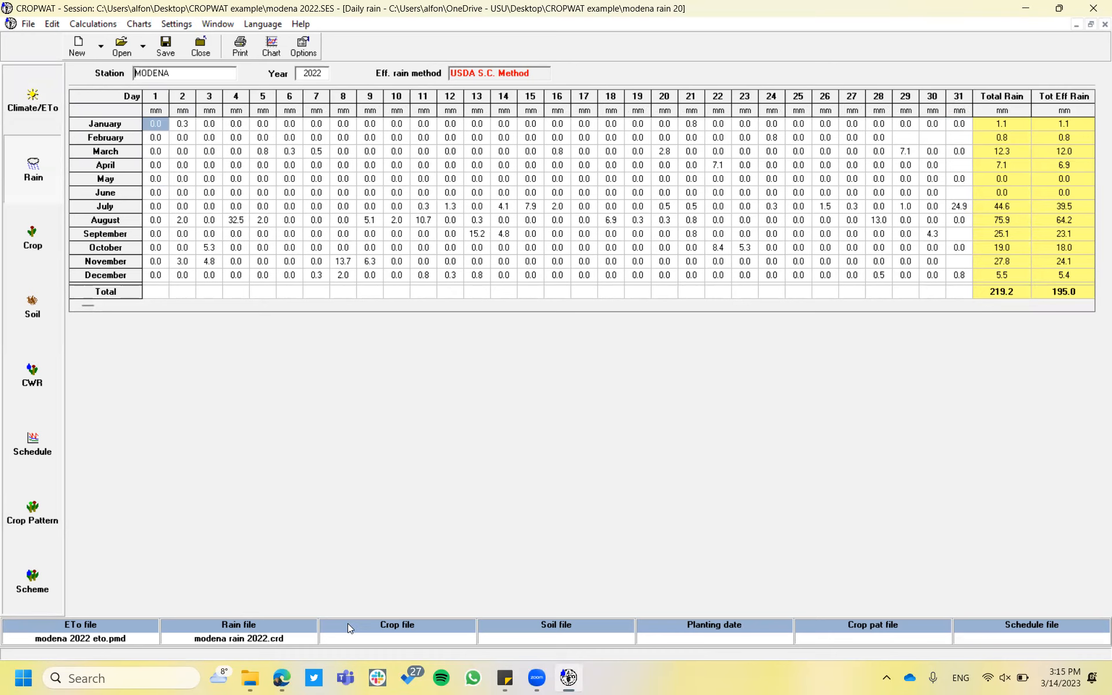
# Launch a new CROPWAT instance with an empty session.
pyautogui.click(25, 679)
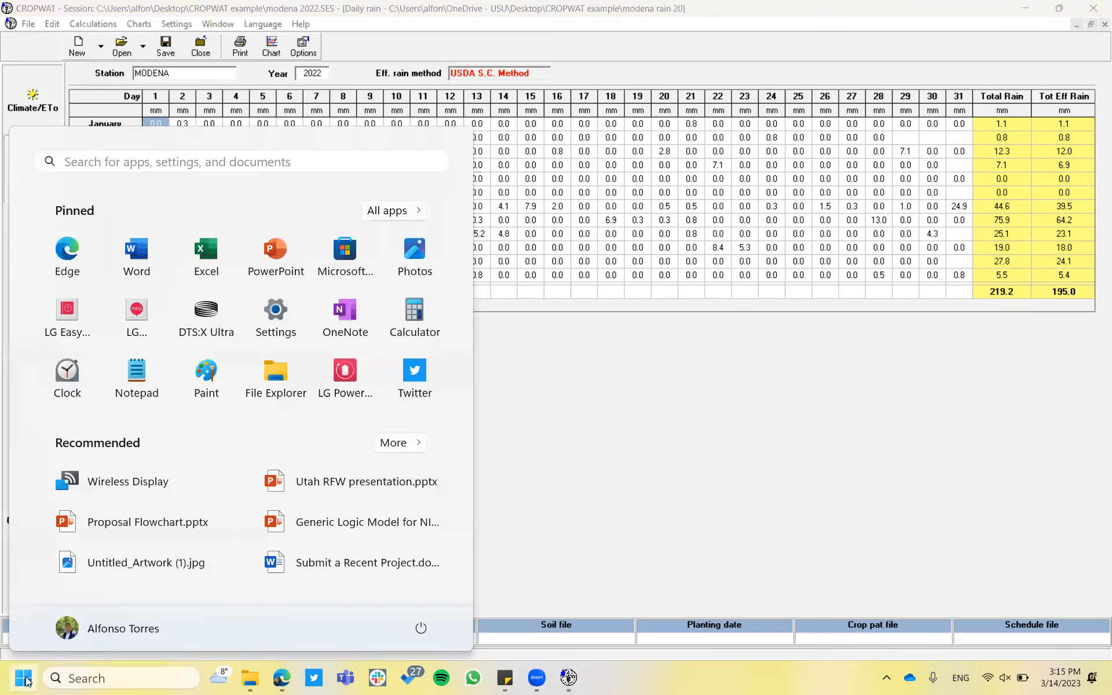
pyautogui.write('crop')
pyautogui.press('Return')
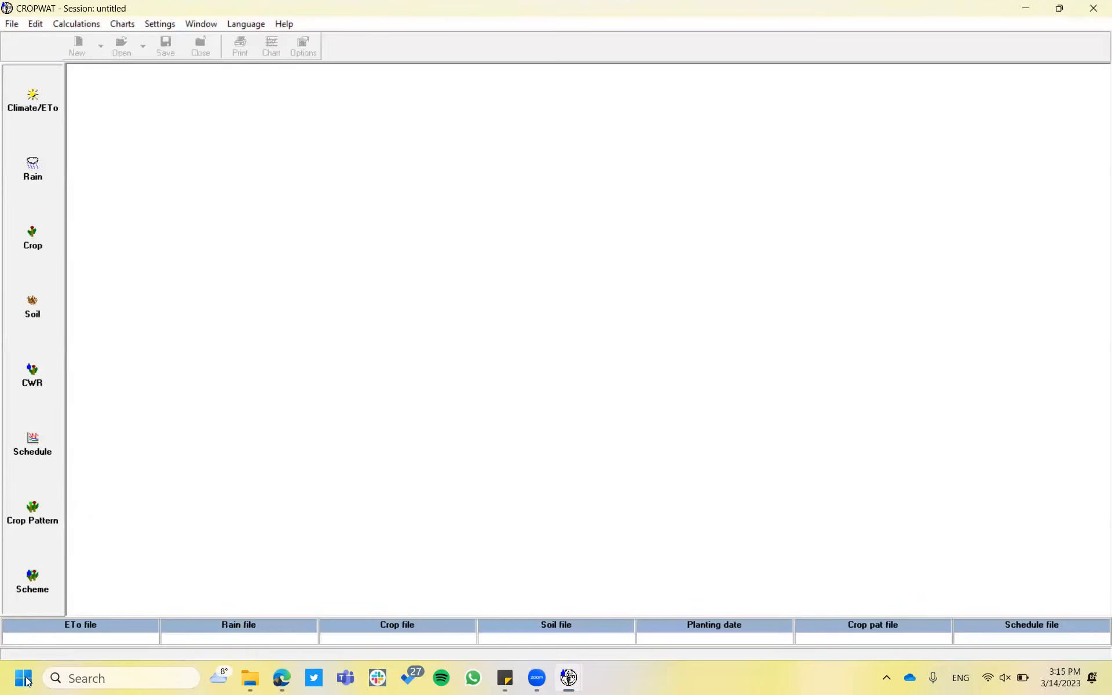
# Load MODENA 2022 ETo.PMD from the CROPWAT example folder on the Desktop as the session's climate/ETo data.
pyautogui.click(50, 113)
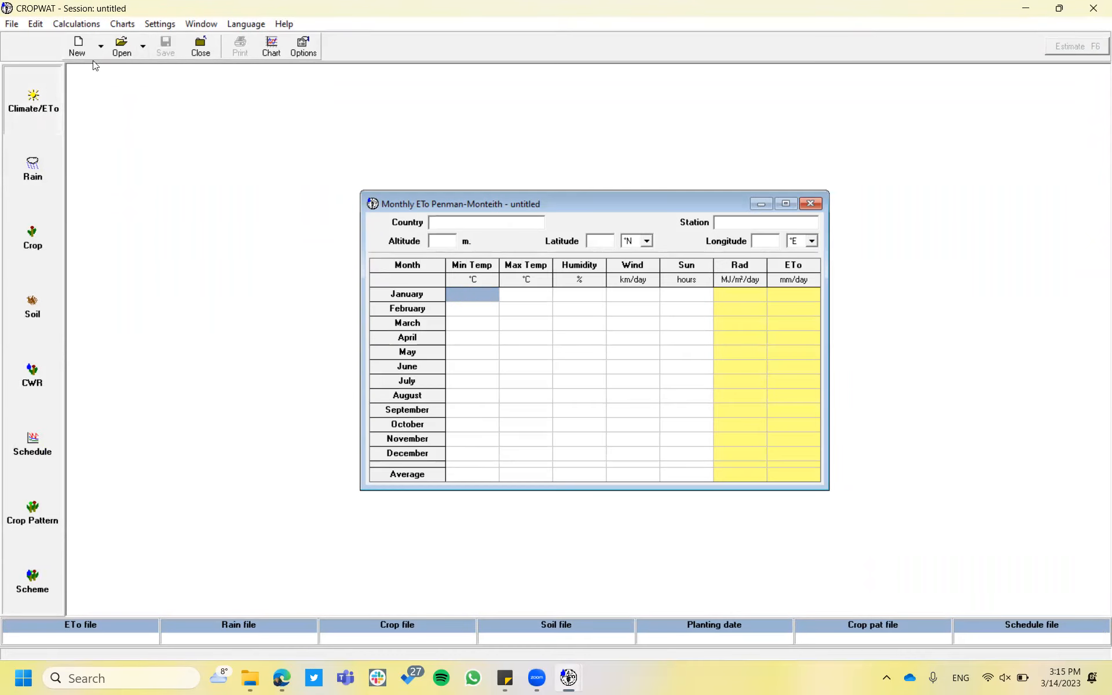
pyautogui.click(125, 51)
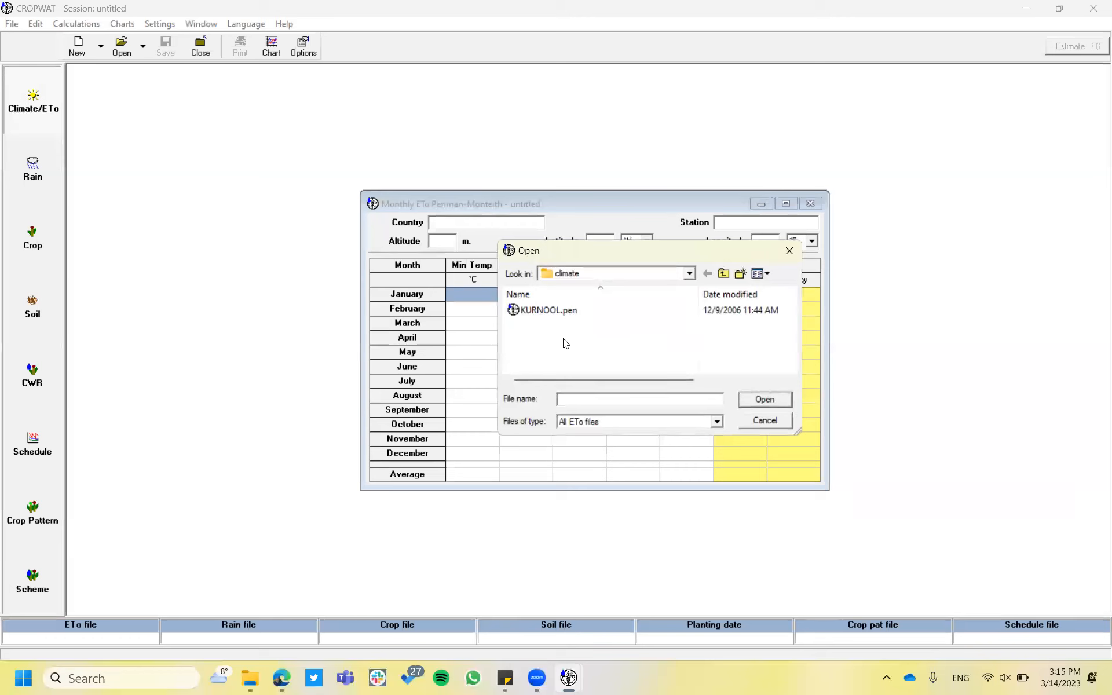
pyautogui.click(600, 276)
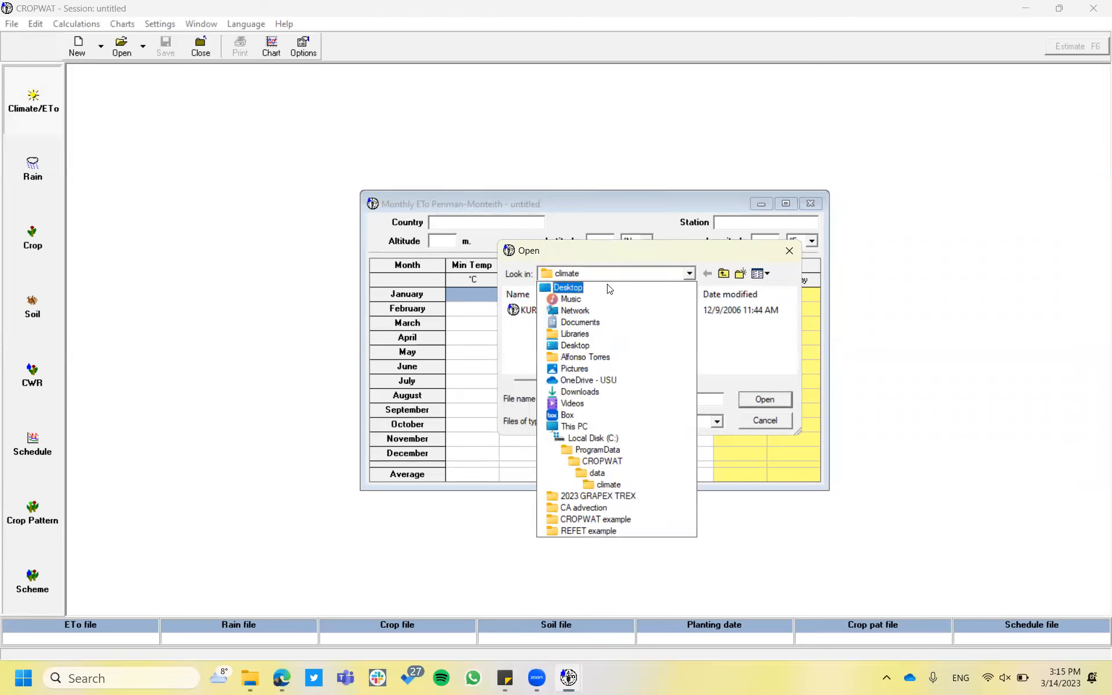
pyautogui.click(607, 287)
pyautogui.scroll(3, 625, 313)
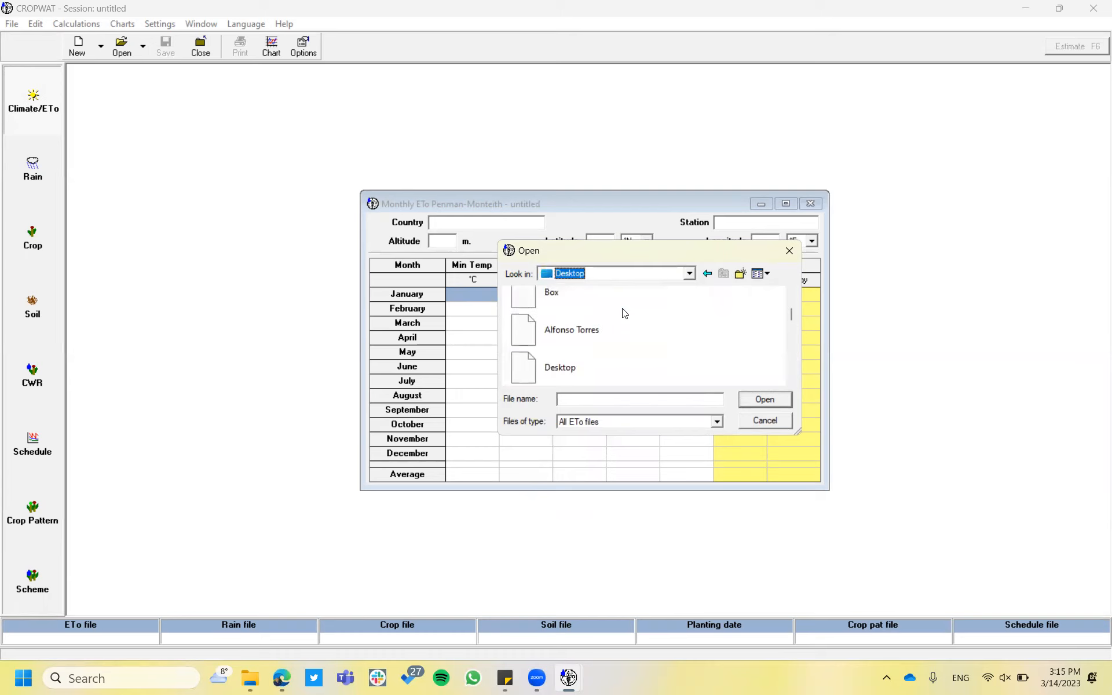
pyautogui.scroll(-5, 624, 312)
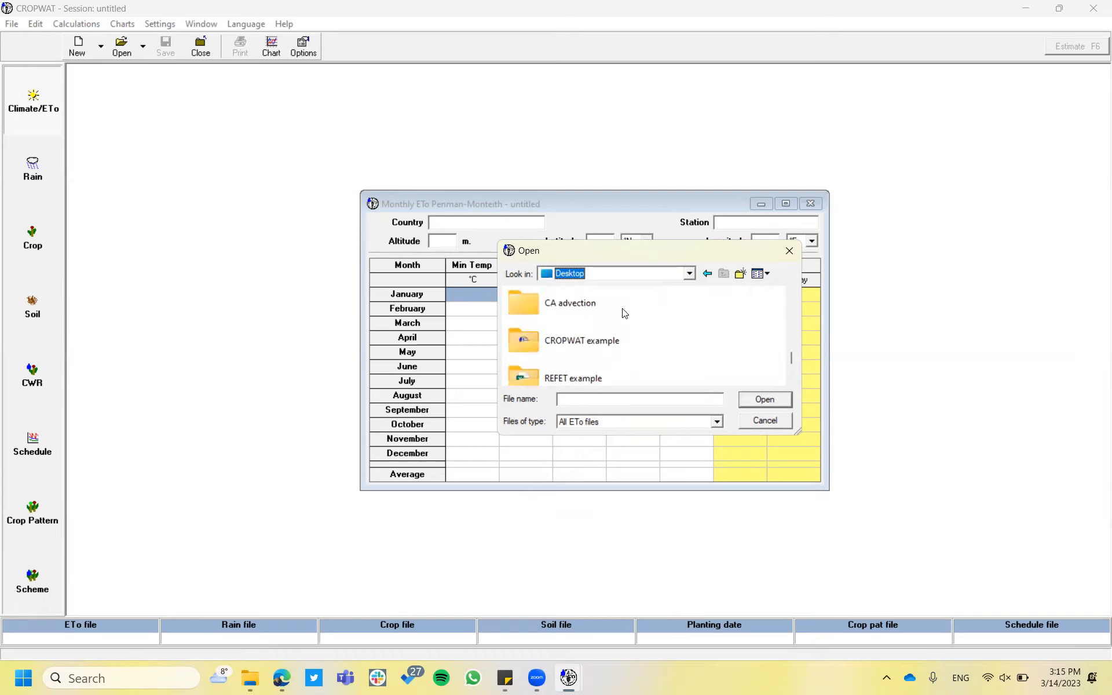
pyautogui.doubleClick(591, 340)
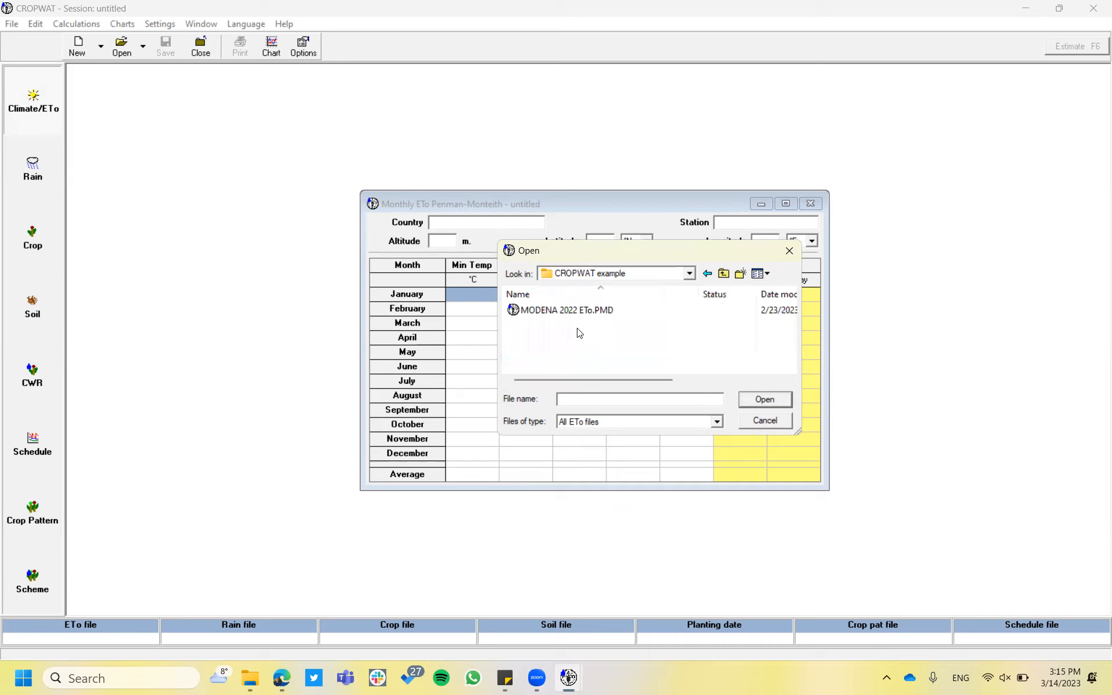
pyautogui.click(567, 313)
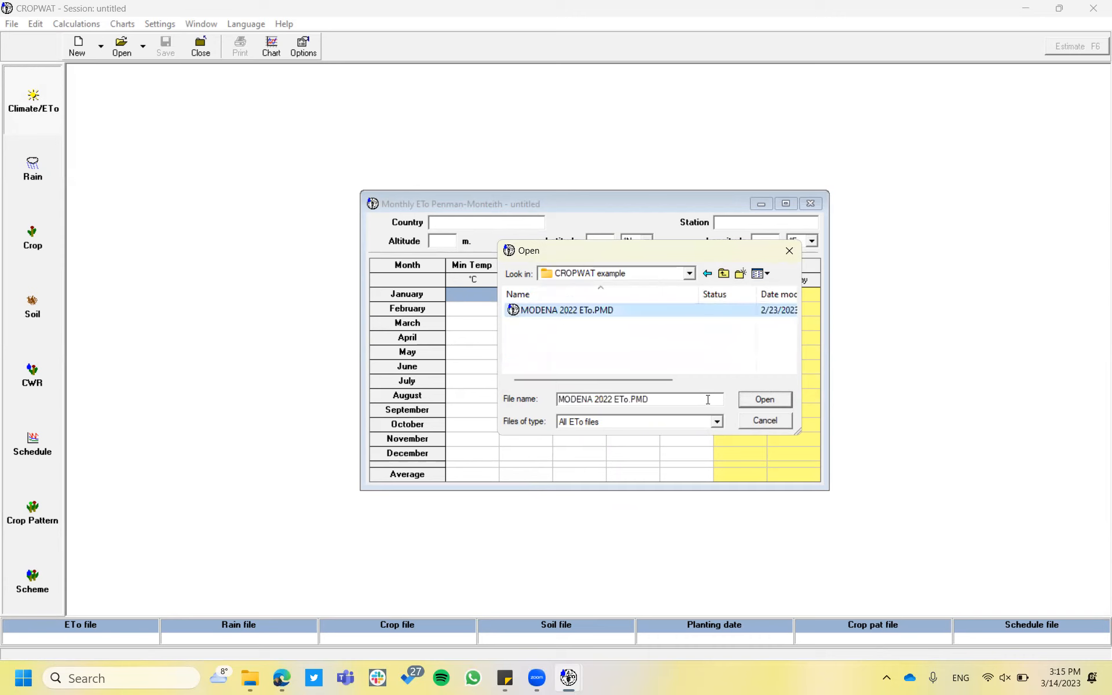
pyautogui.click(761, 400)
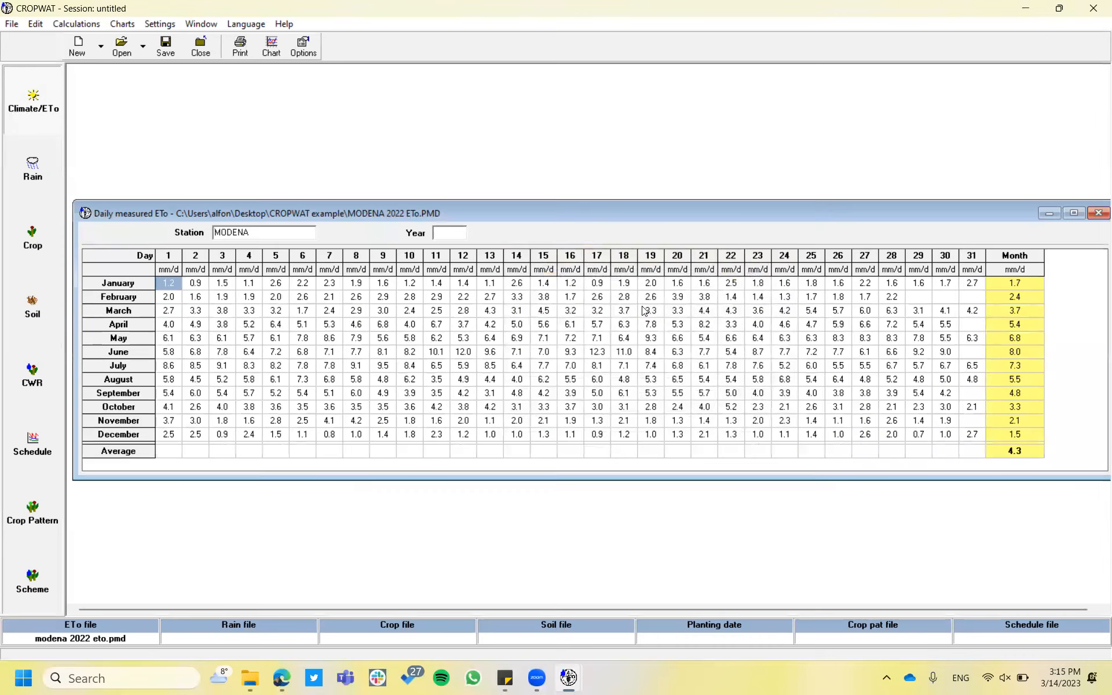
# Load modena rain 2022.CRD from the CROPWAT example folder as the rain data and maximize its window.
pyautogui.click(44, 165)
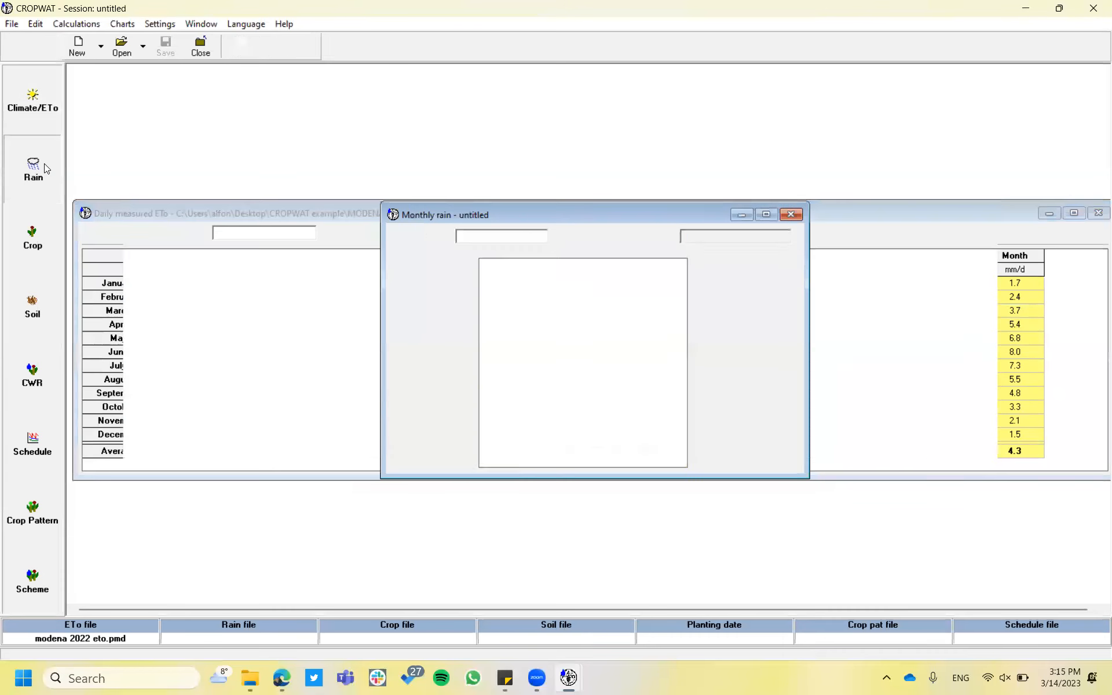
pyautogui.click(125, 44)
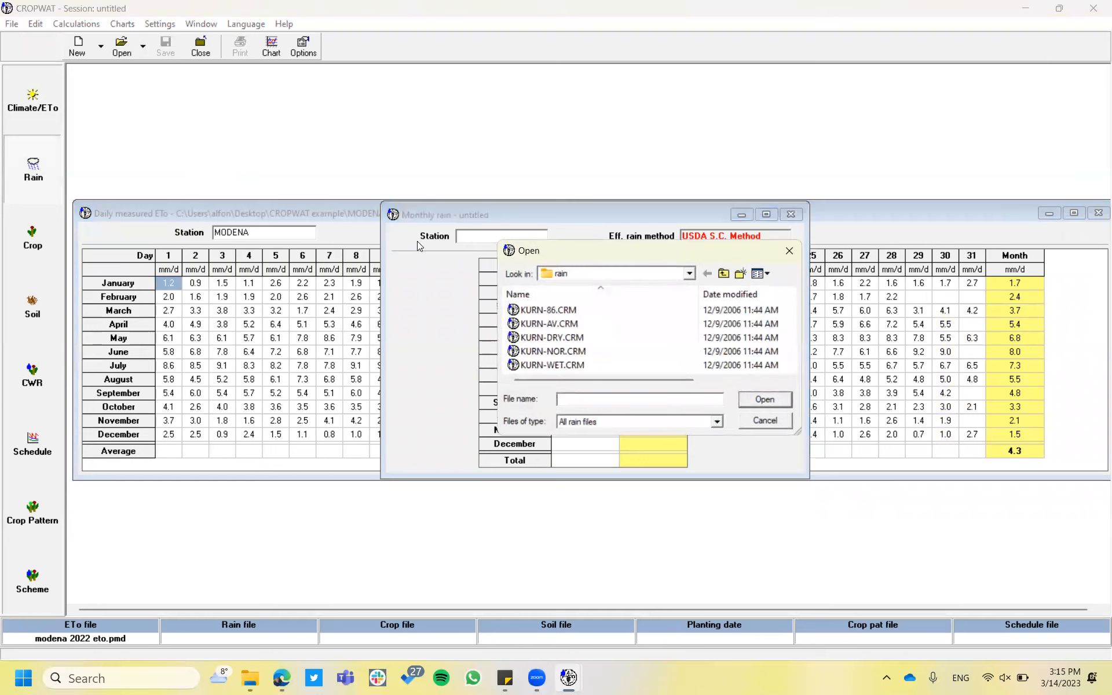
pyautogui.click(689, 273)
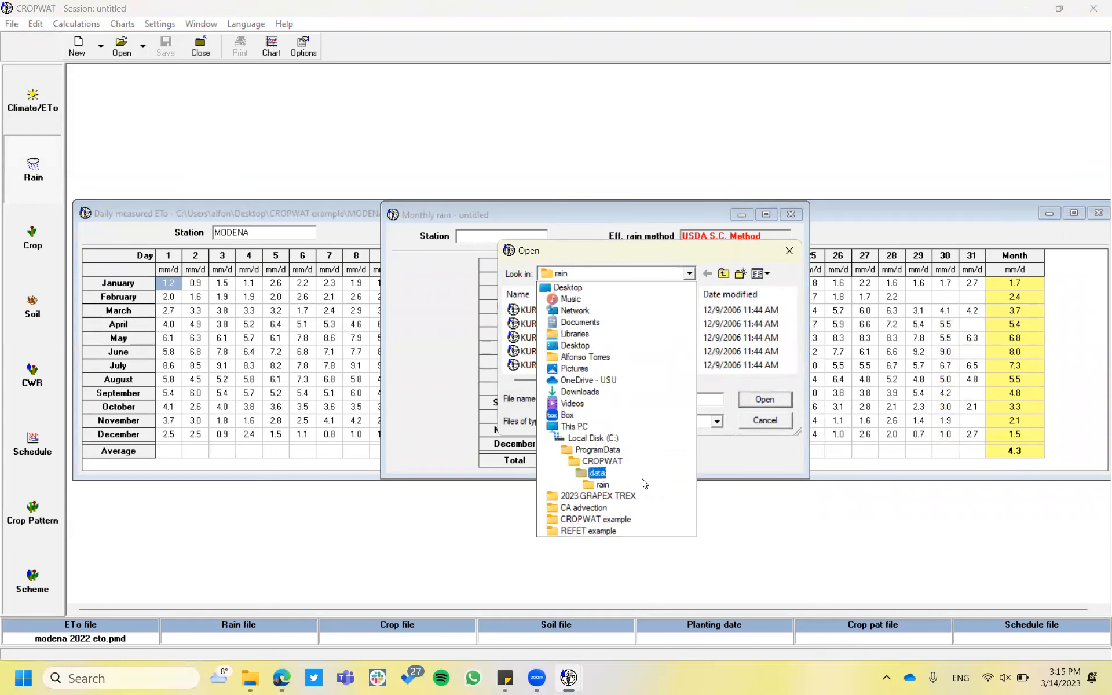
pyautogui.click(631, 521)
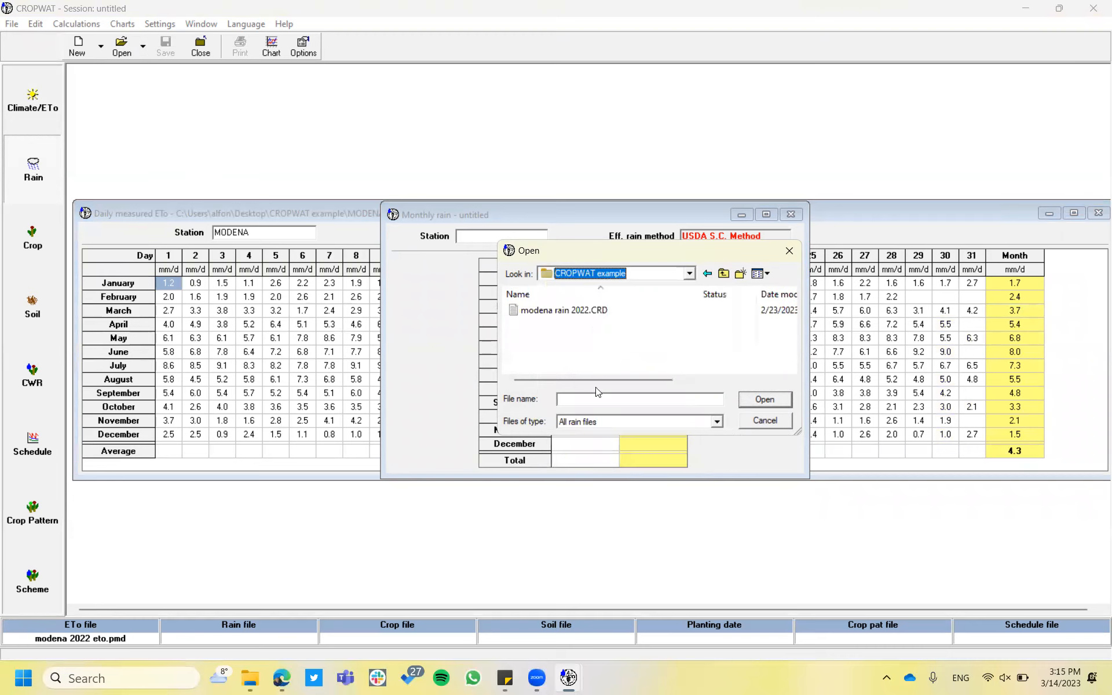
pyautogui.click(590, 311)
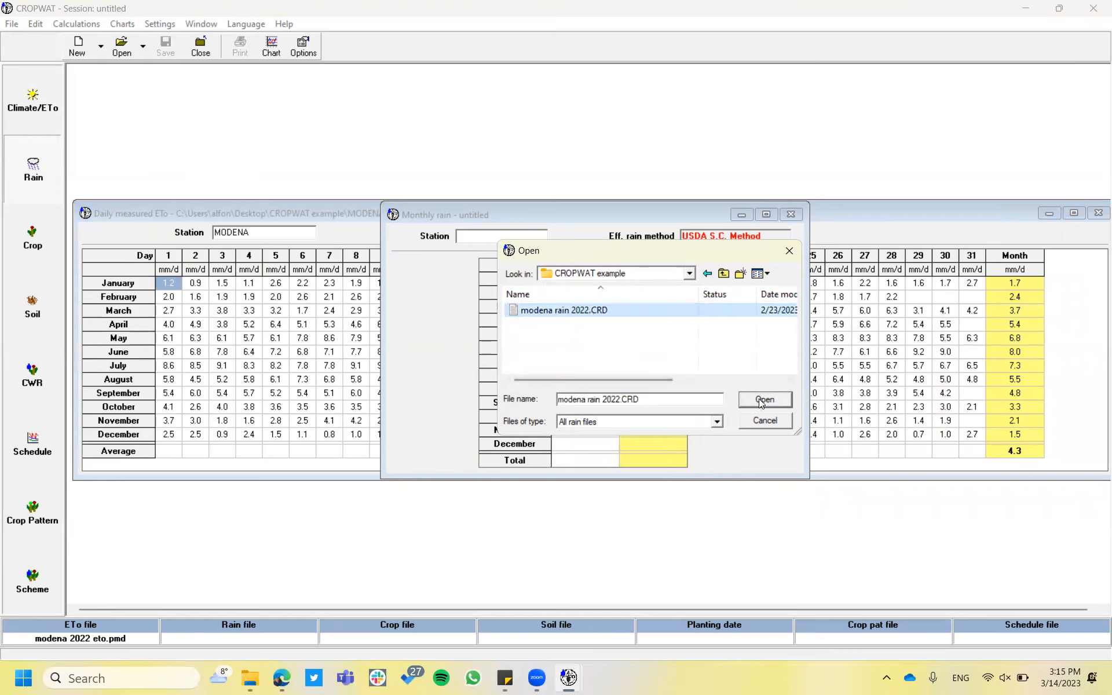
pyautogui.click(761, 400)
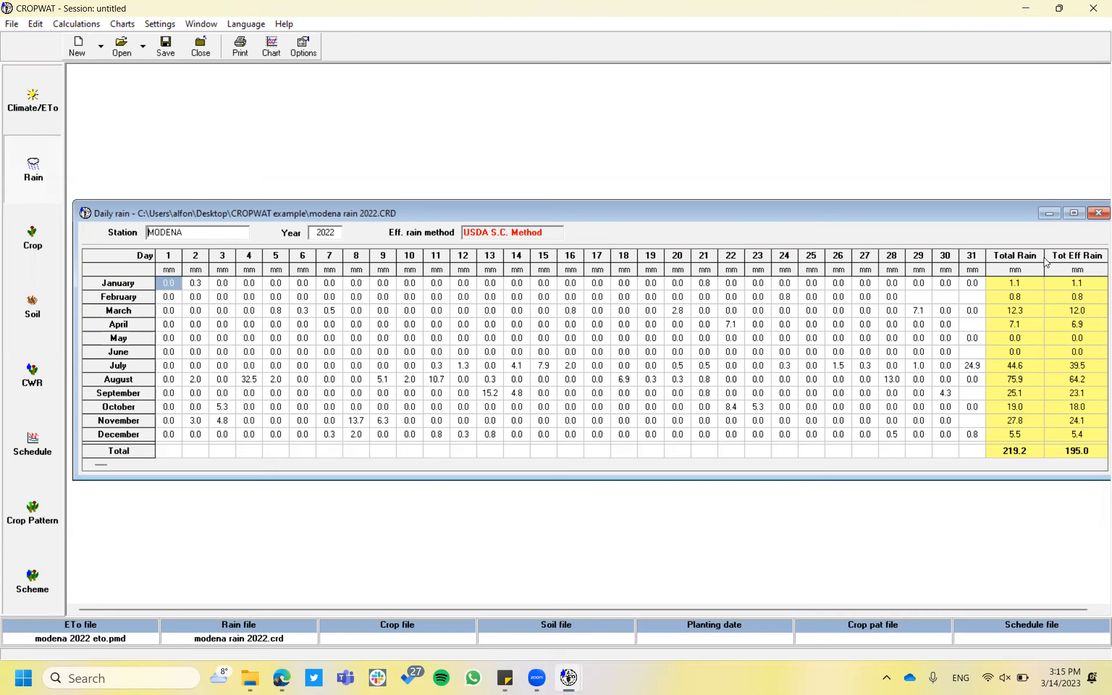
pyautogui.click(1075, 213)
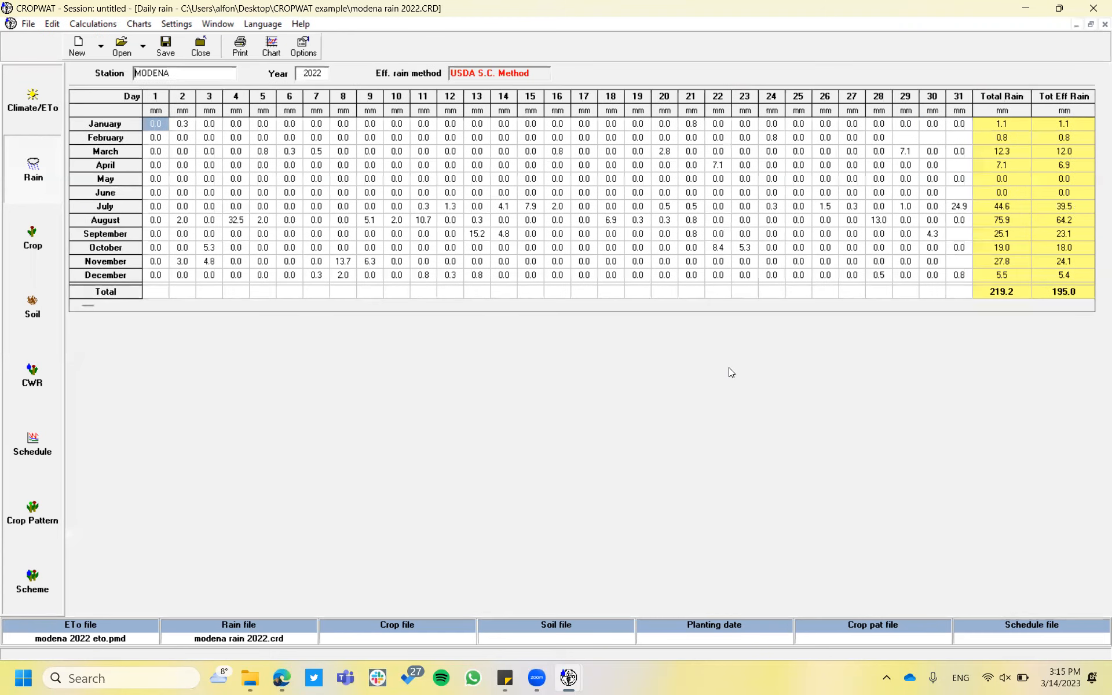
# Look over the blank dry crop form and the Modena daily ETo and daily rain tables in the session.
pyautogui.click(40, 113)
pyautogui.click(33, 237)
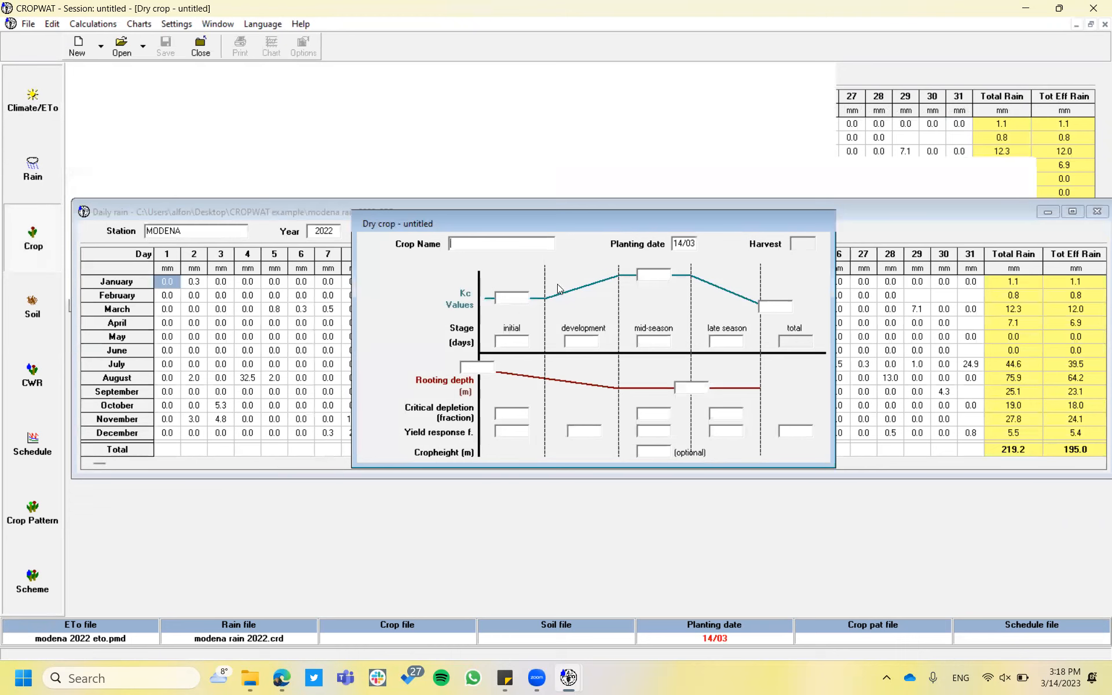
pyautogui.doubleClick(856, 210)
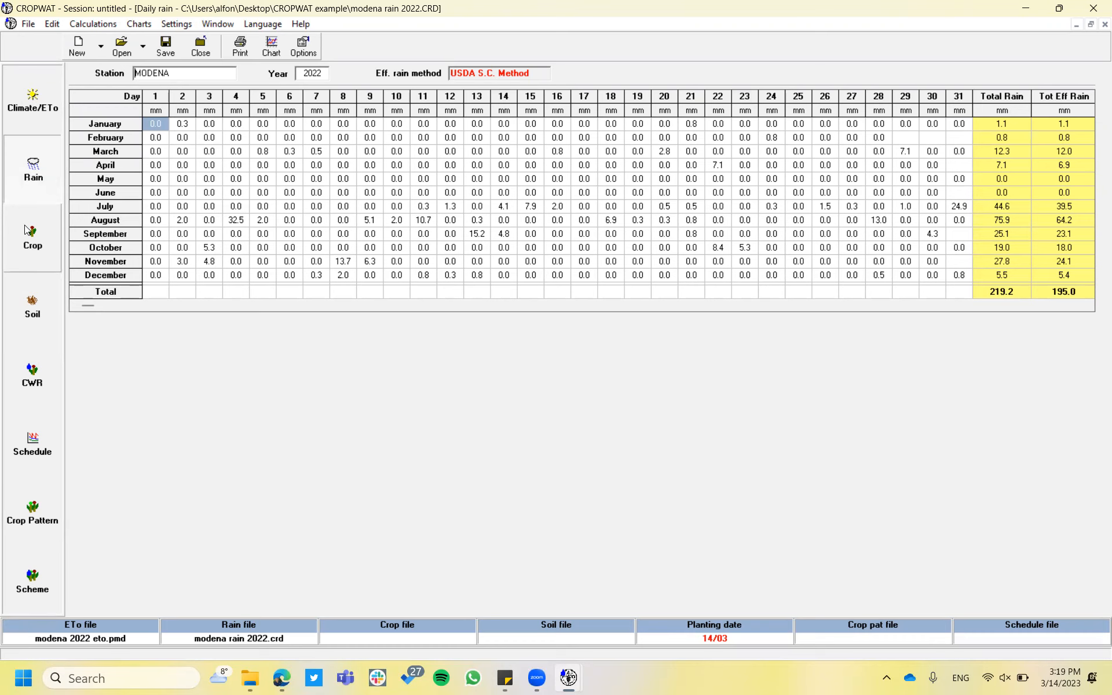
pyautogui.click(38, 115)
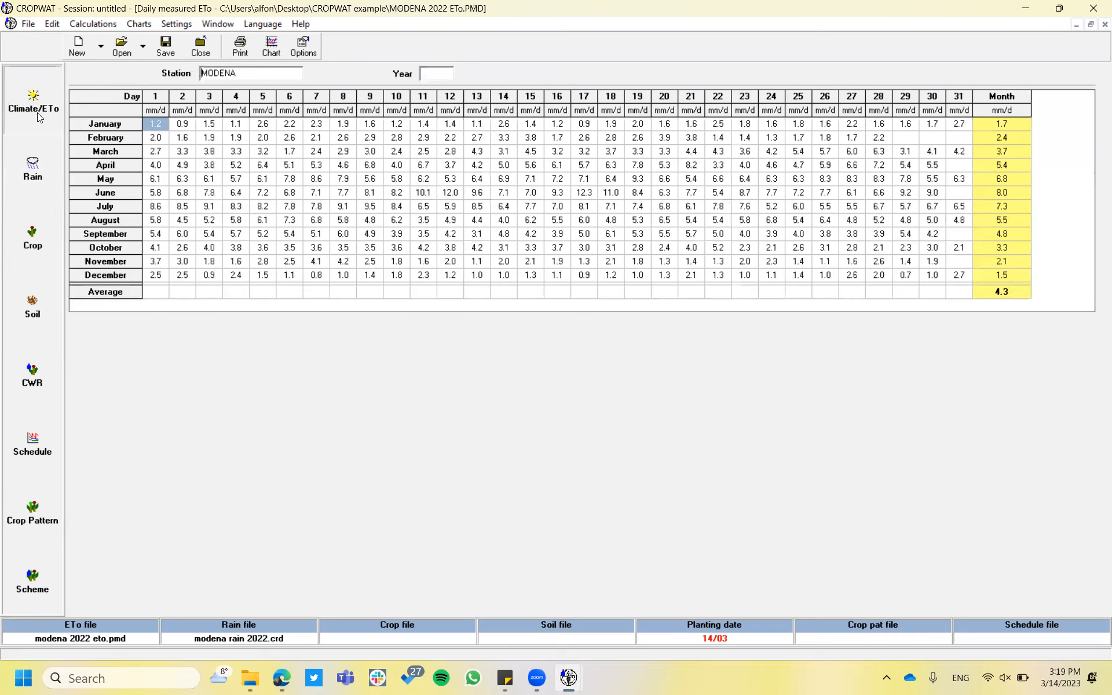
pyautogui.click(38, 163)
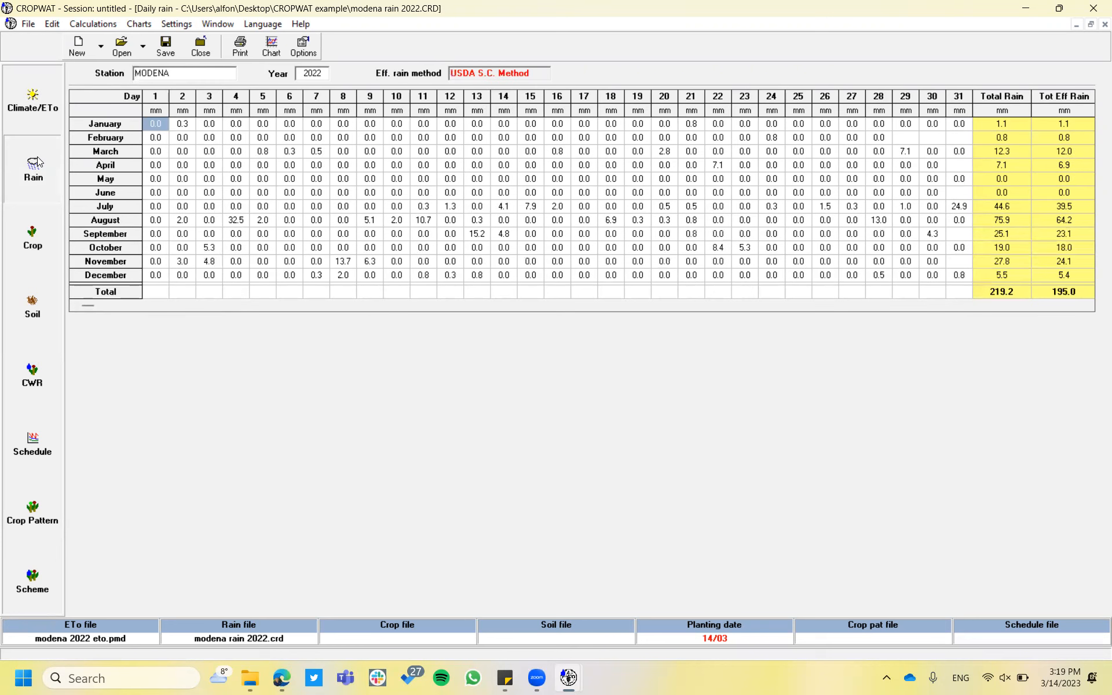
# Load the one-year alfalfa crop file ALFALFA1.CRO from the FAO crops folder as the session's crop data.
pyautogui.click(35, 235)
pyautogui.click(122, 46)
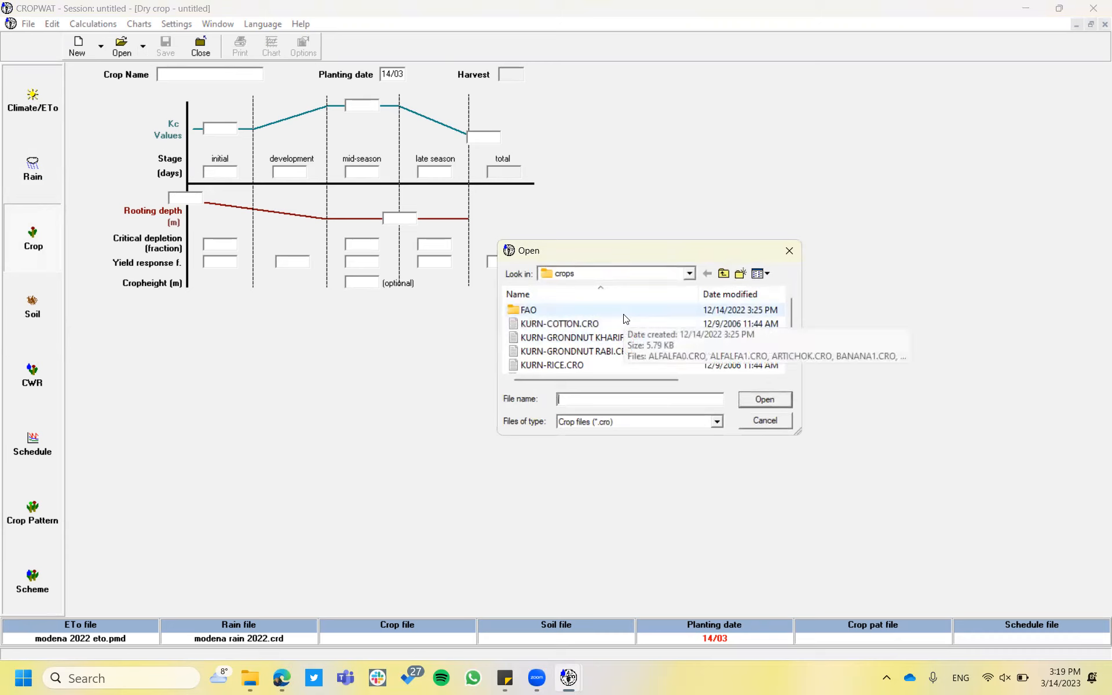
pyautogui.doubleClick(625, 316)
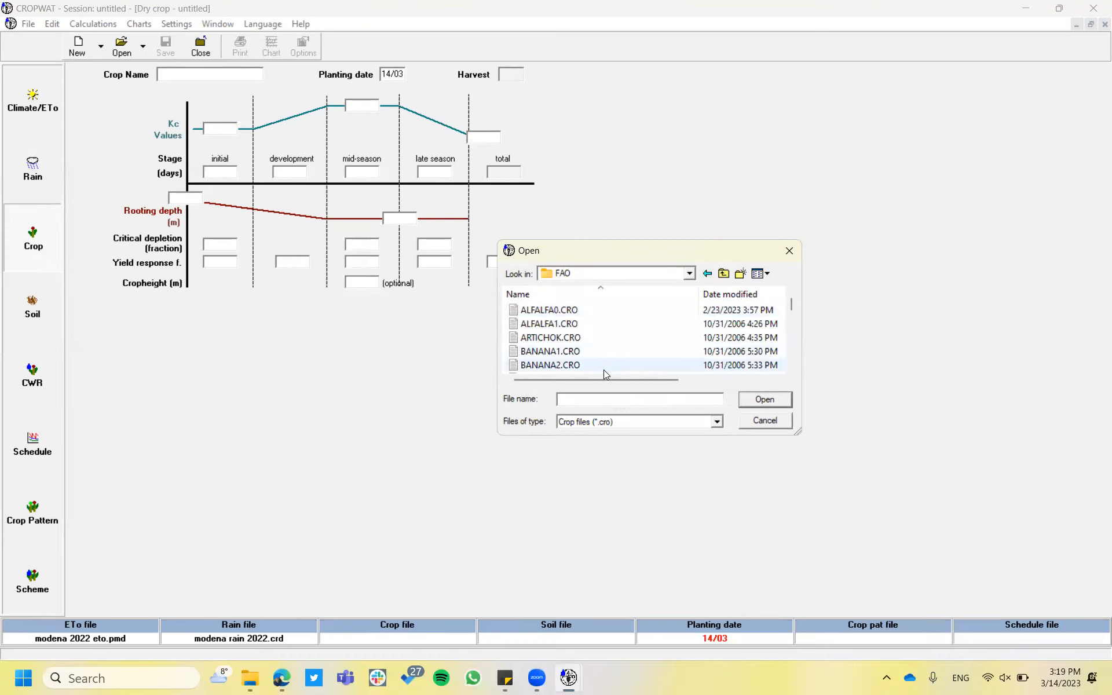
pyautogui.scroll(-3, 615, 332)
pyautogui.scroll(-5, 618, 335)
pyautogui.scroll(10, 618, 335)
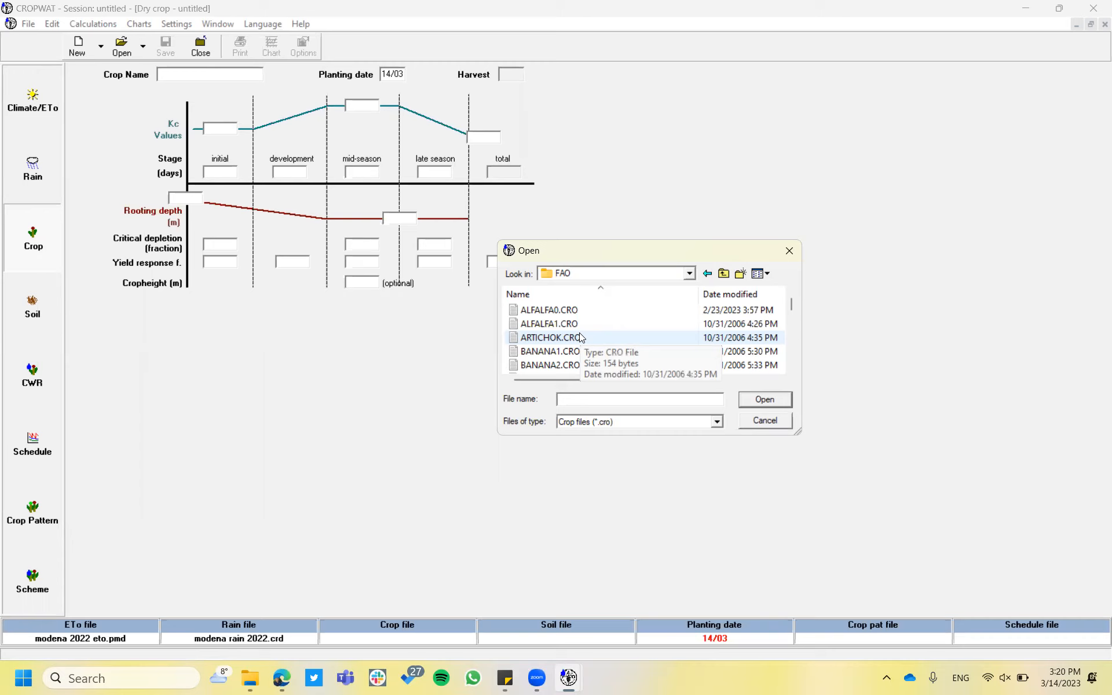
pyautogui.click(571, 327)
pyautogui.click(754, 402)
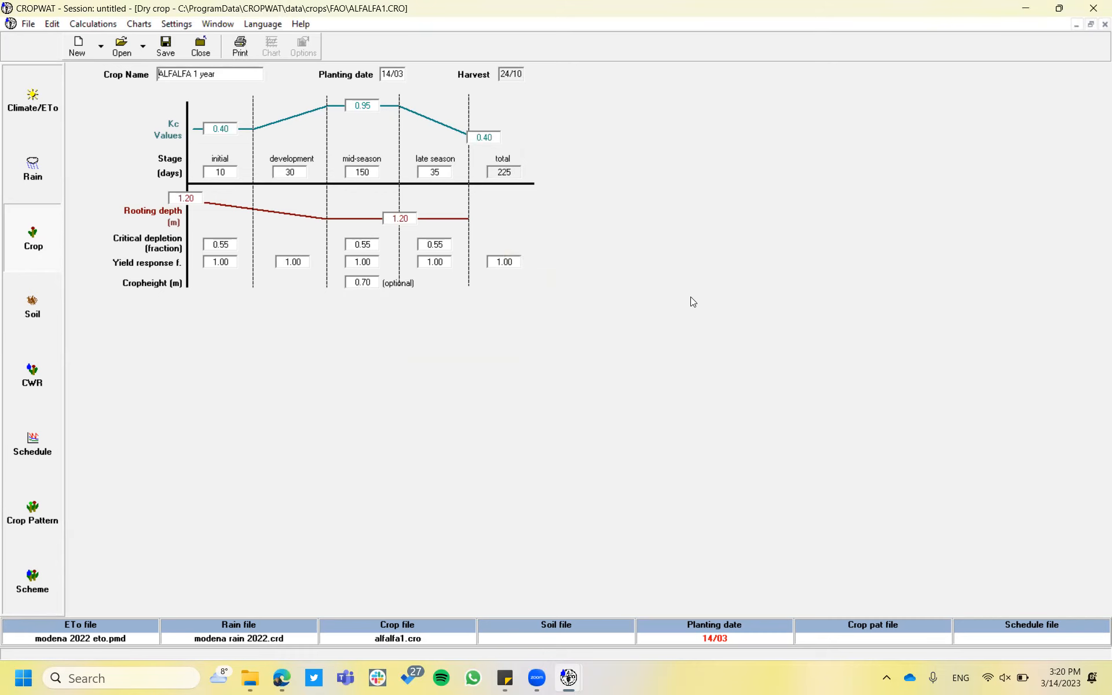
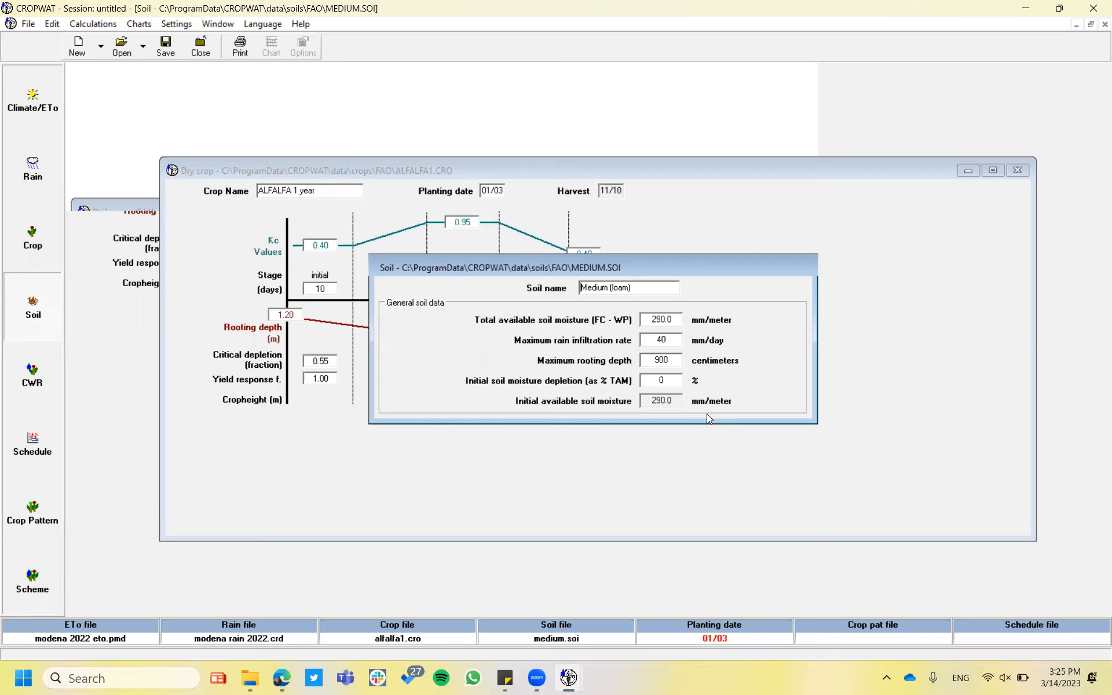
# Switch to the Edge browser, search for images of "two ring infiltrometer" in a new tab, and enlarge the soil double-ring infiltrometer photo.
pyautogui.click(281, 677)
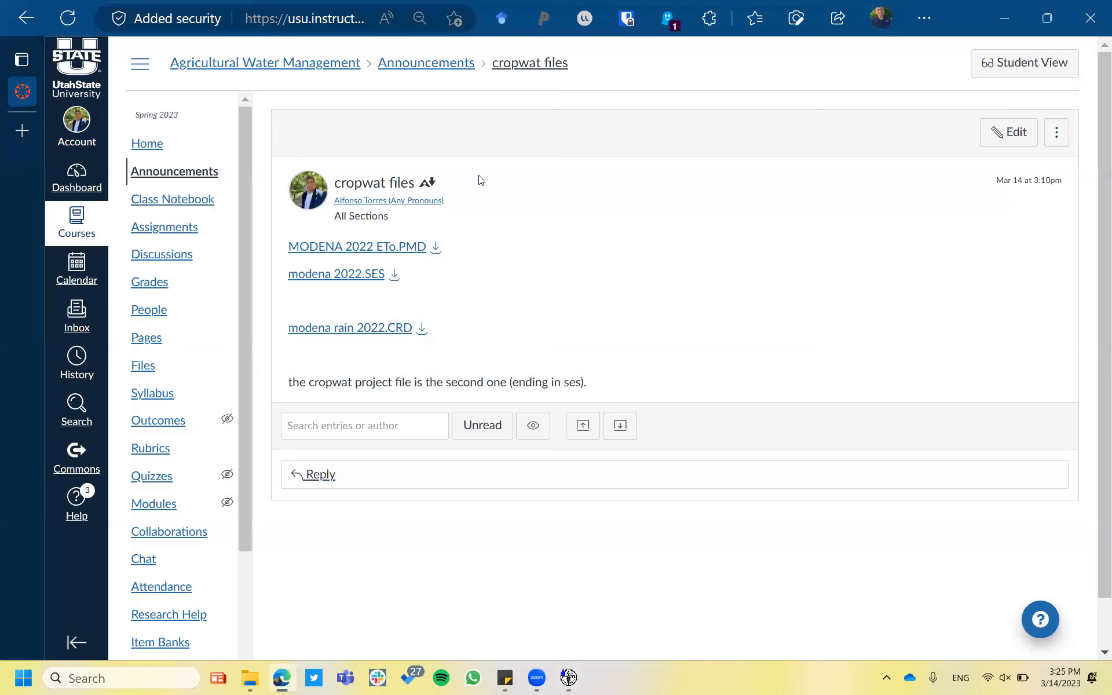
pyautogui.click(22, 131)
pyautogui.write('two ')
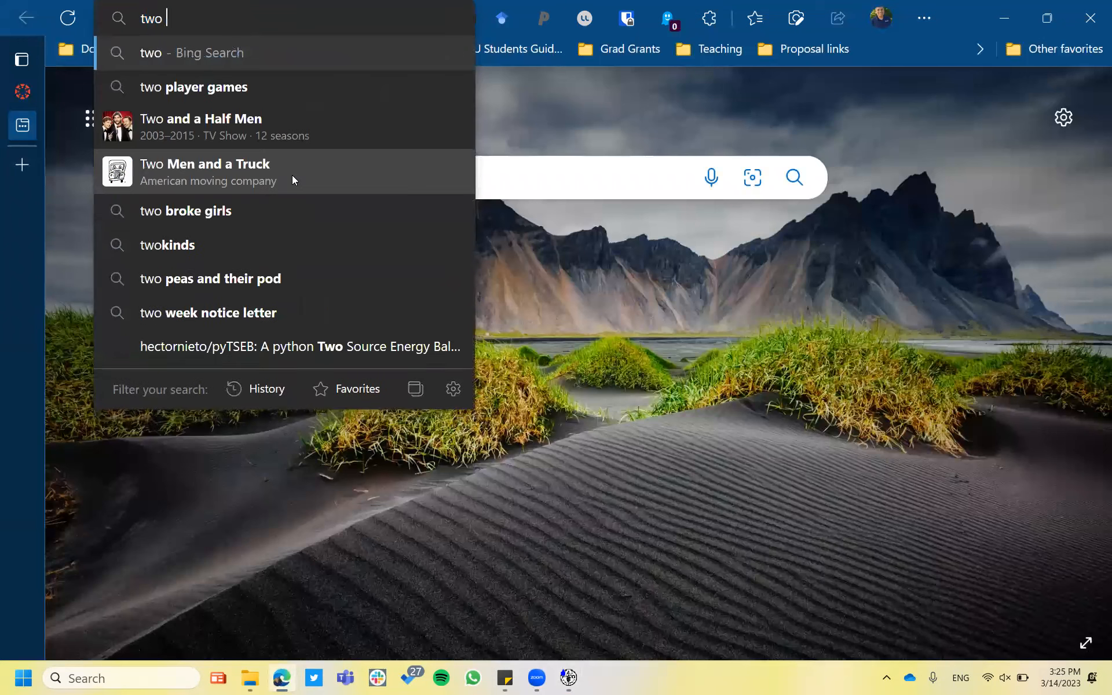
pyautogui.write('ring in')
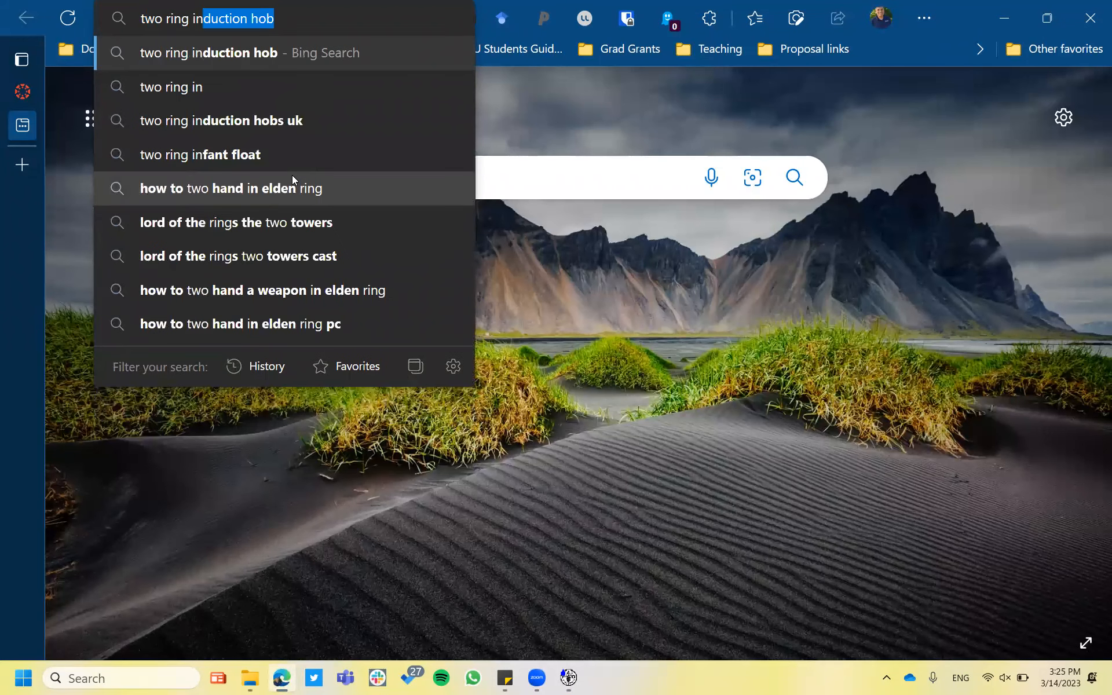
pyautogui.write('filtrometer')
pyautogui.press('Return')
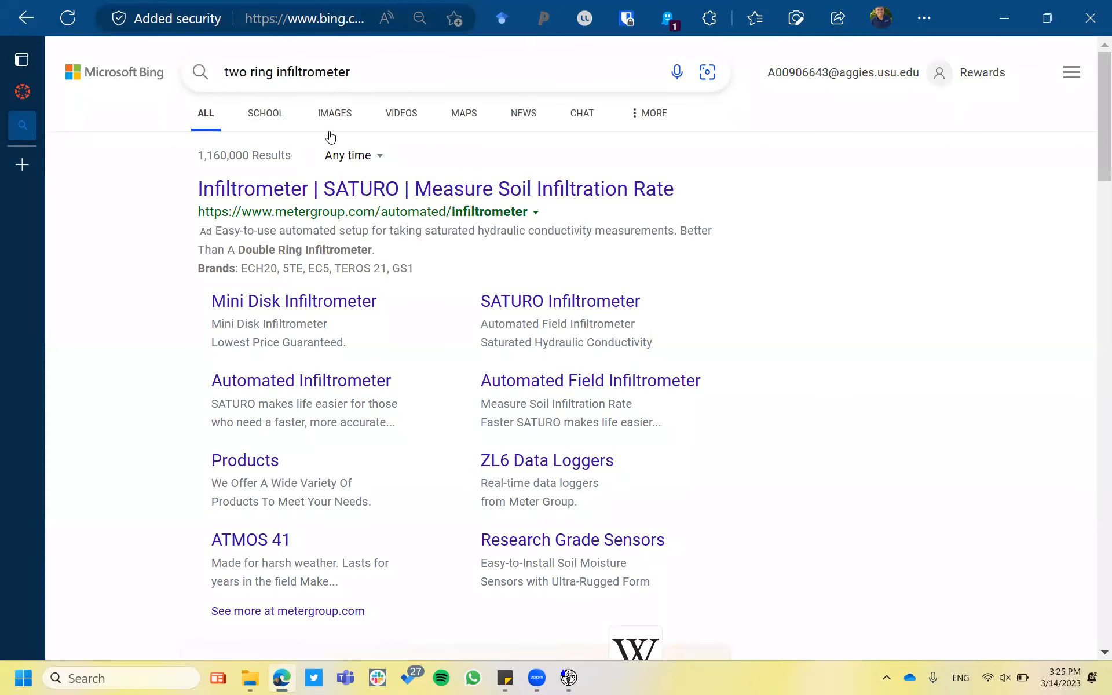
pyautogui.click(331, 119)
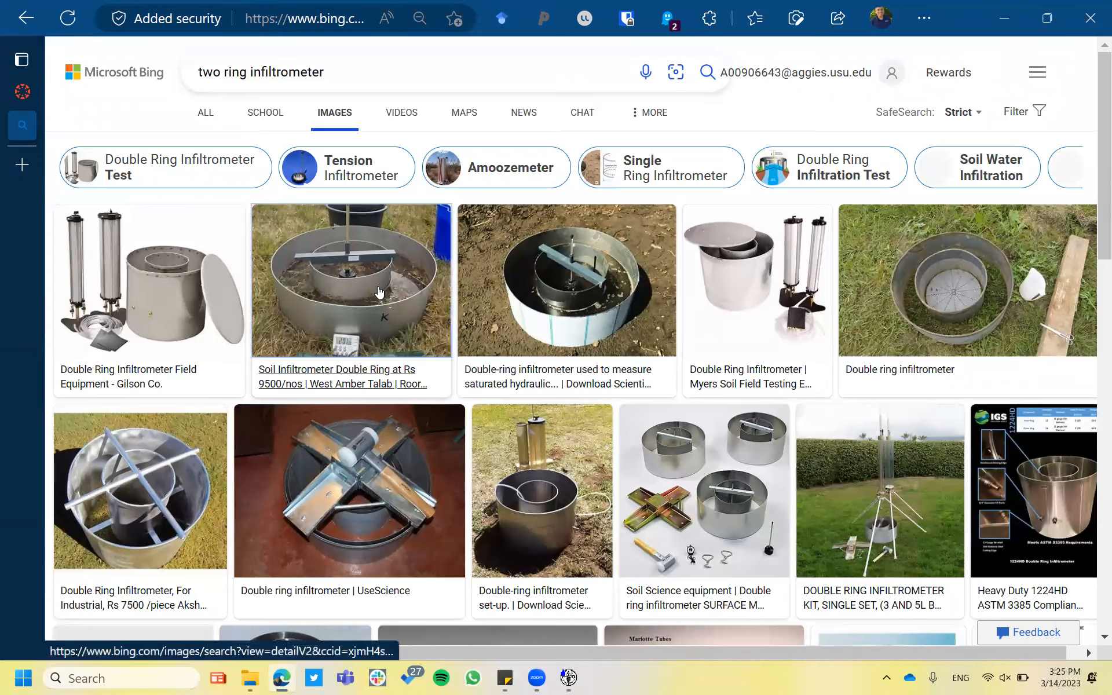
pyautogui.click(380, 290)
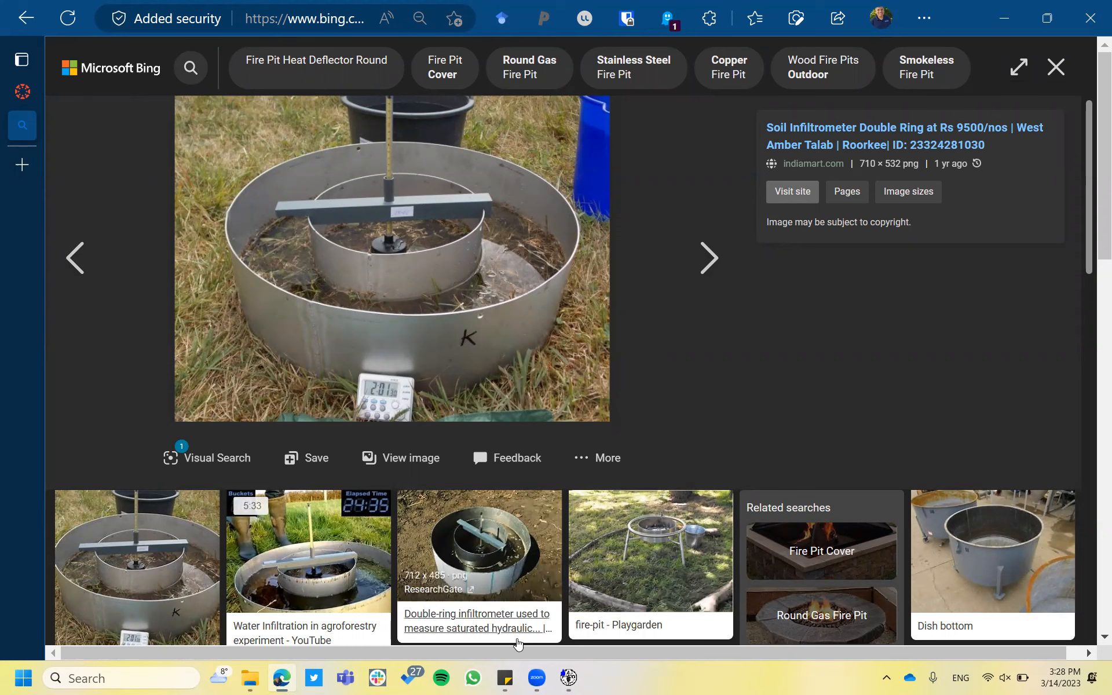
# Check the Medium (loam) soil data in the new CROPWAT session, and return to Edge to browse the related infiltrometer images.
pyautogui.click(570, 677)
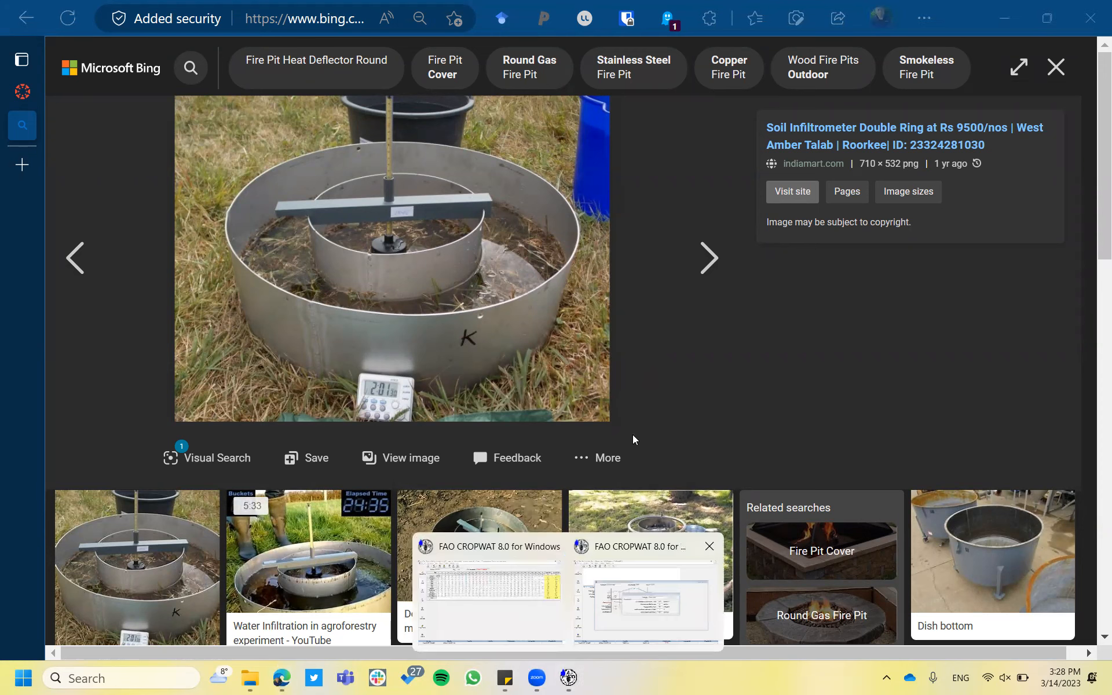
pyautogui.click(645, 601)
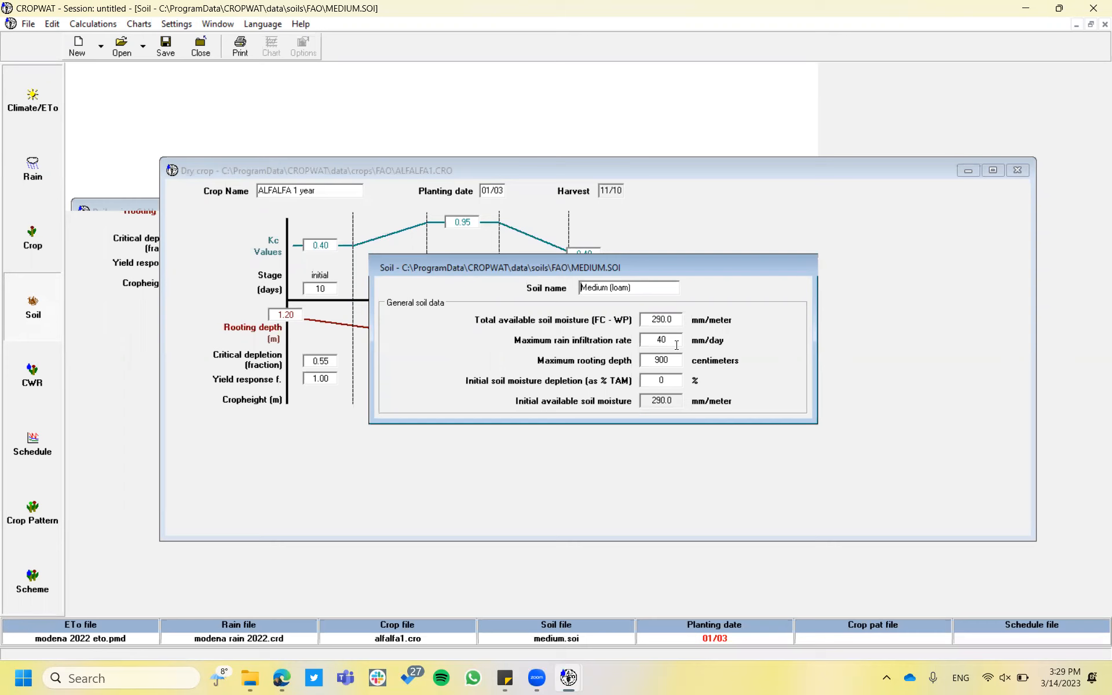
pyautogui.click(288, 682)
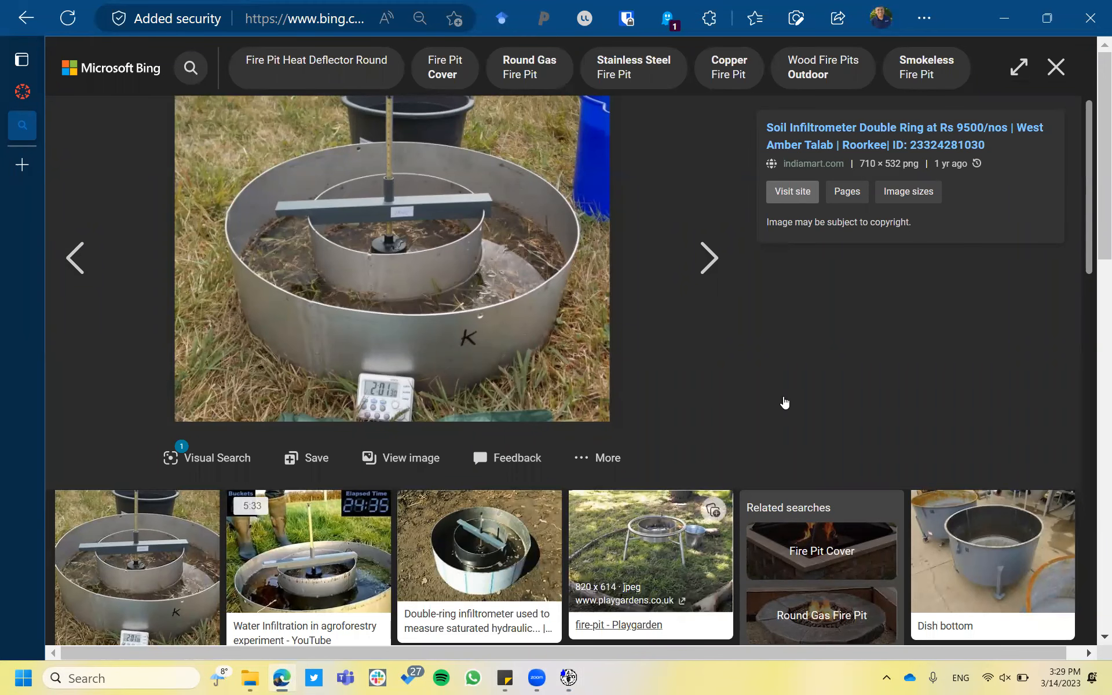
pyautogui.scroll(-7, 781, 410)
pyautogui.scroll(-4, 785, 401)
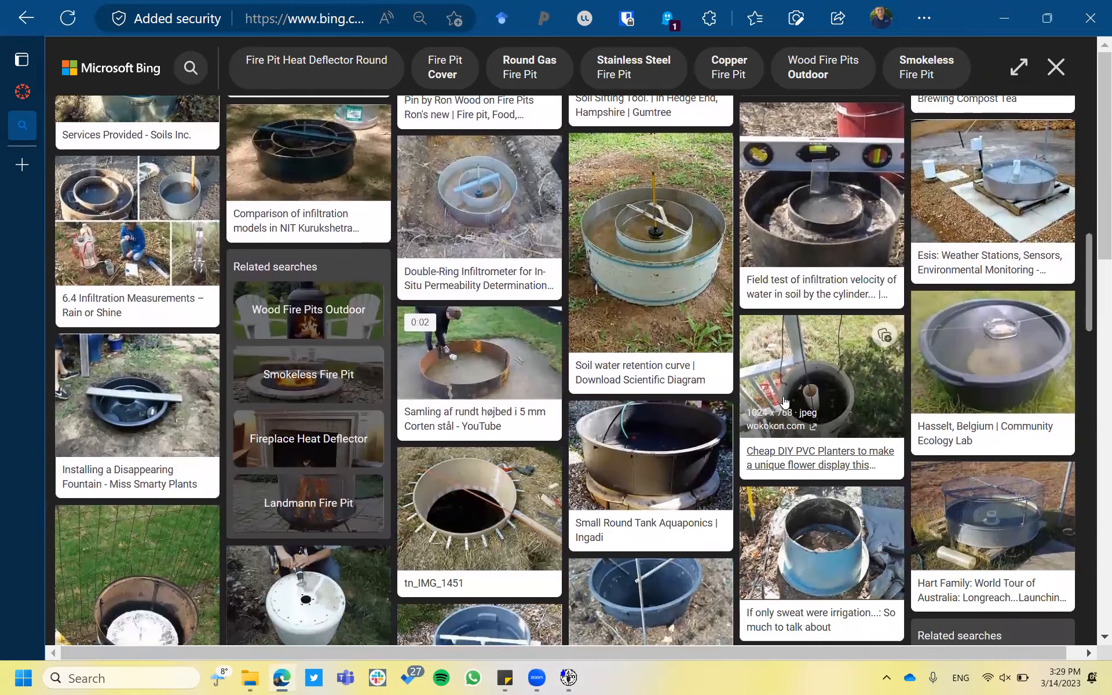
pyautogui.scroll(-1, 784, 401)
pyautogui.scroll(5, 784, 402)
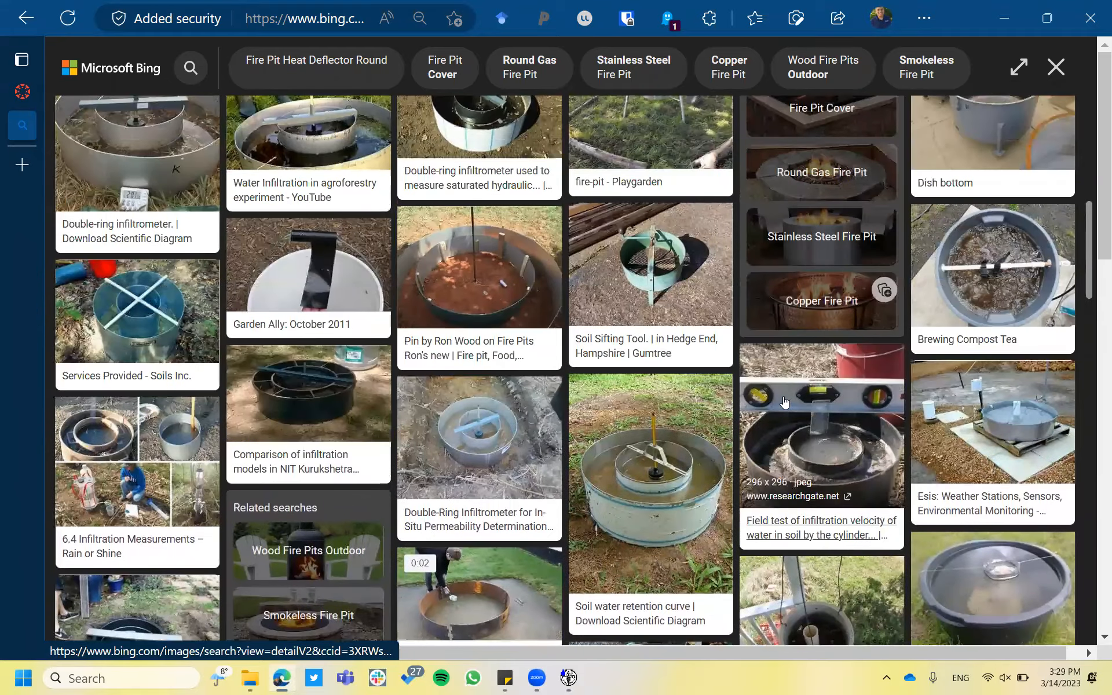
# Search the web for "saturo infiltrometer meter group" and open METER Group's SATURO infiltrometer page.
pyautogui.scroll(8, 785, 401)
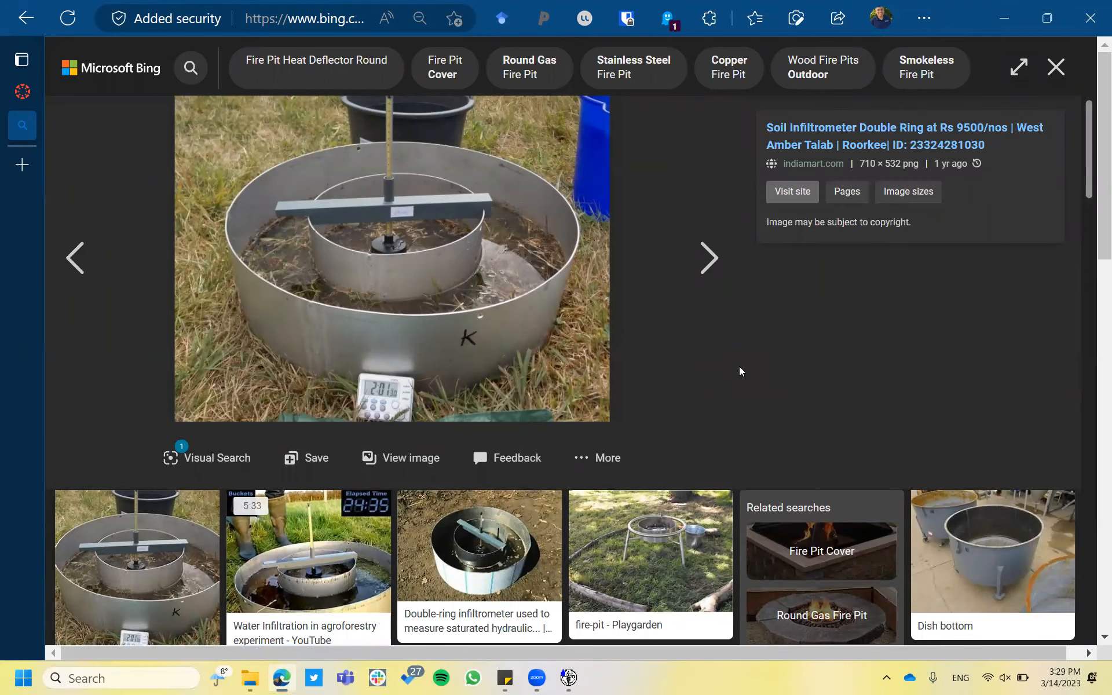
pyautogui.click(343, 24)
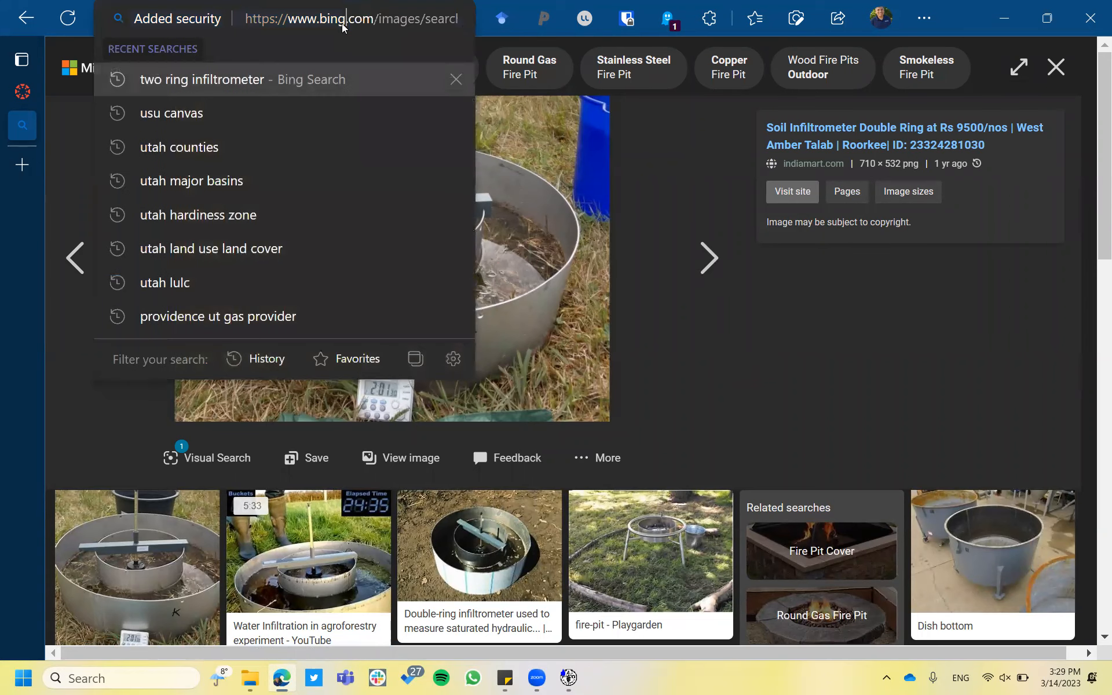
pyautogui.write('meter')
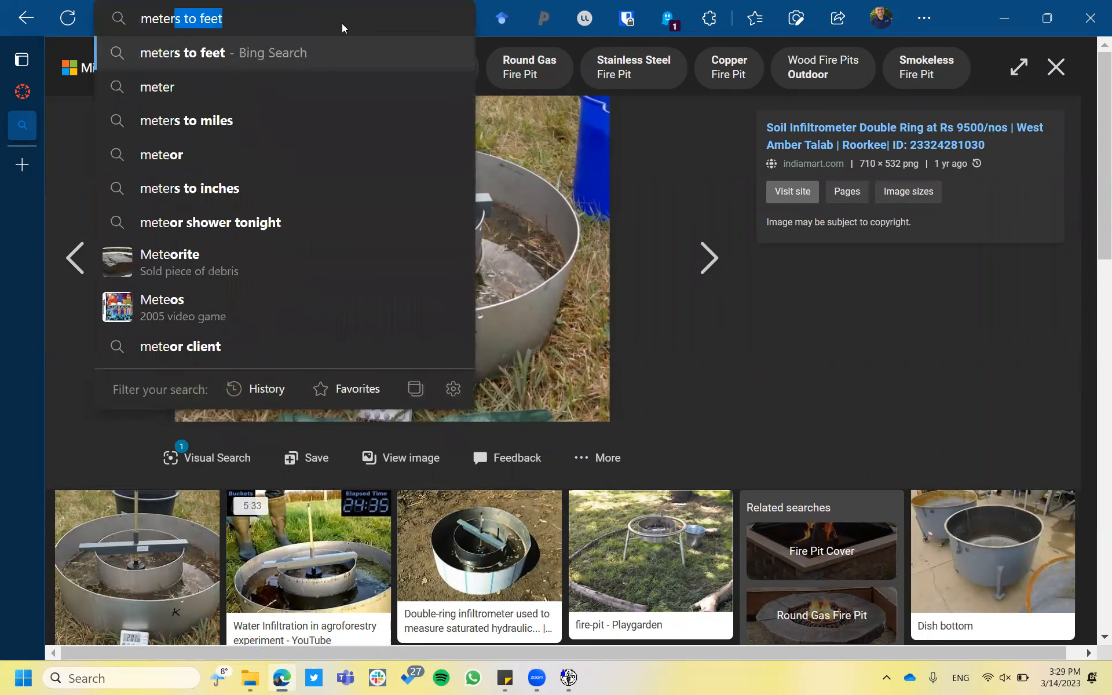
pyautogui.write(' infiltrometer')
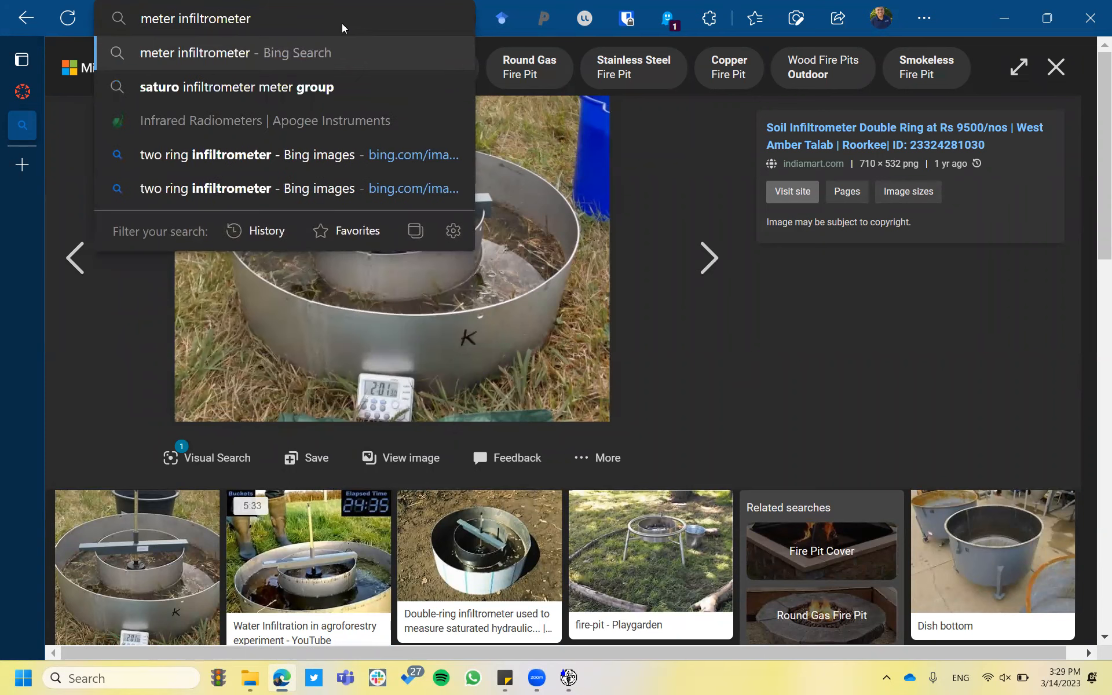
pyautogui.press('Down')
pyautogui.press('Return')
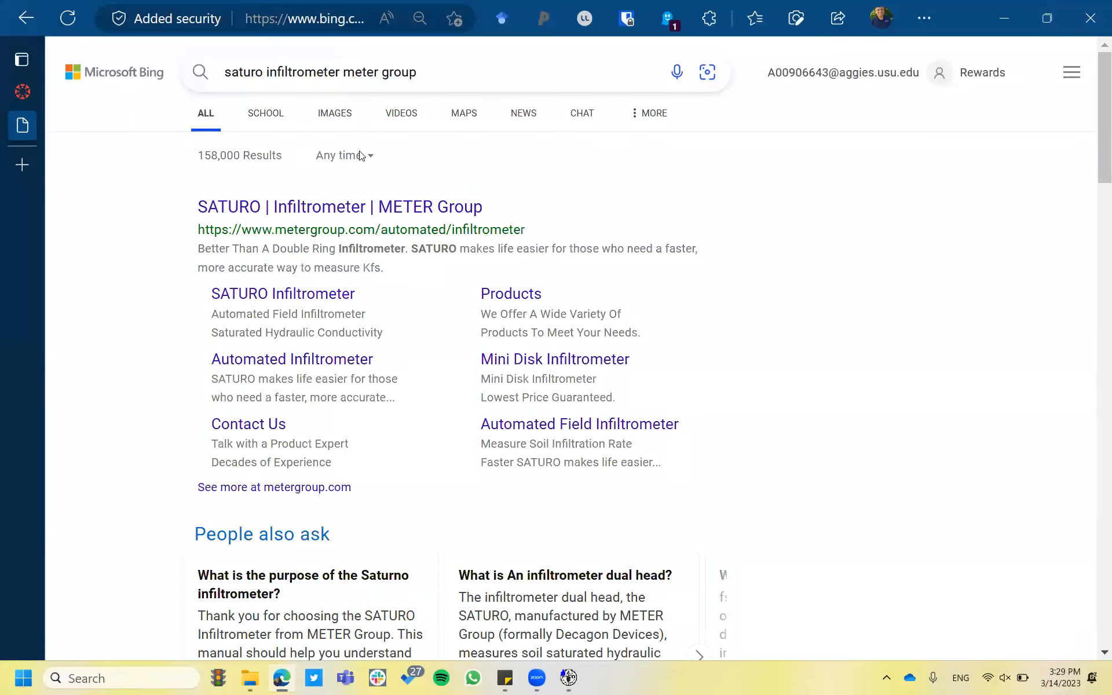
pyautogui.click(349, 207)
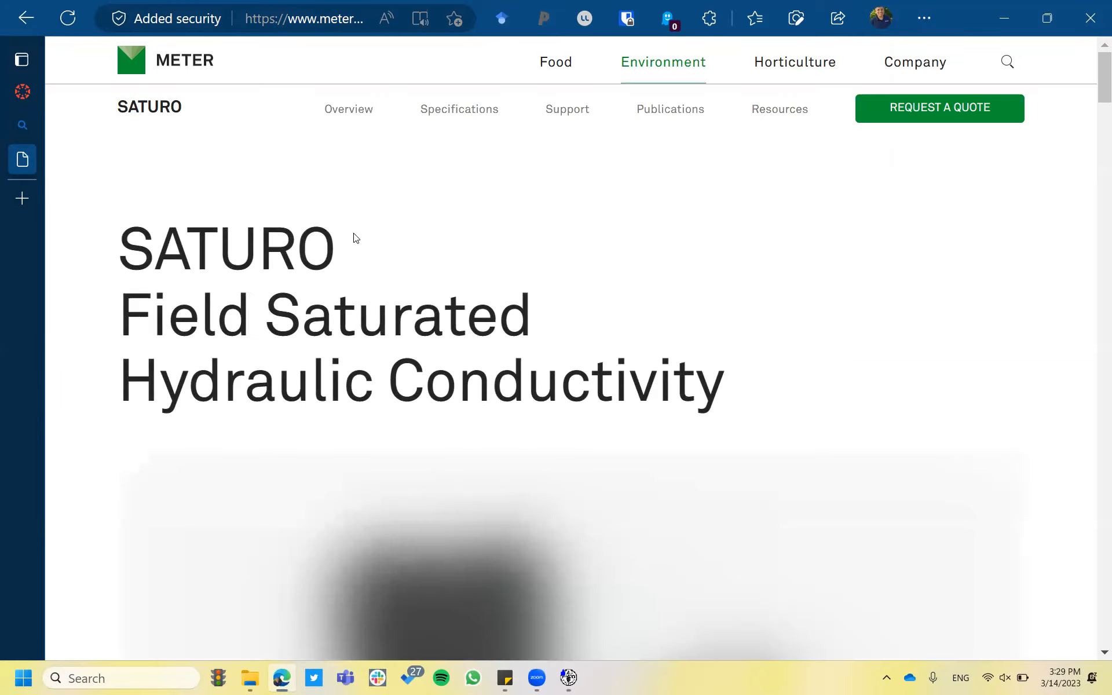
# Look through the SATURO product page, from the device photos to the feature summary and quote request section.
pyautogui.scroll(-5, 842, 315)
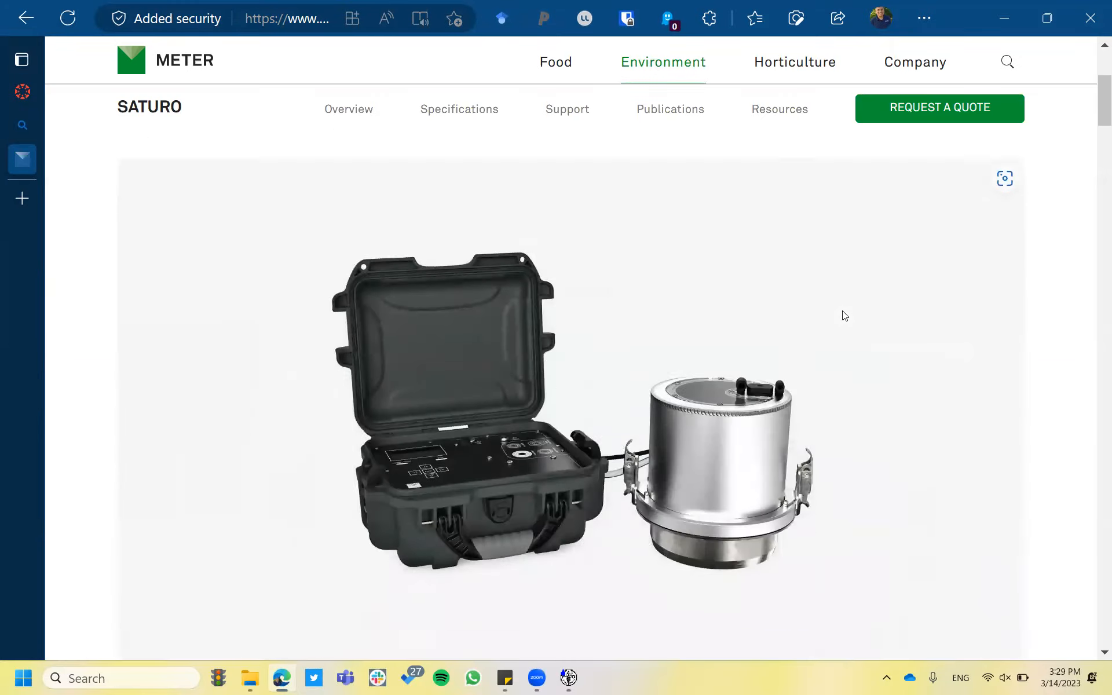
pyautogui.scroll(-10, 844, 315)
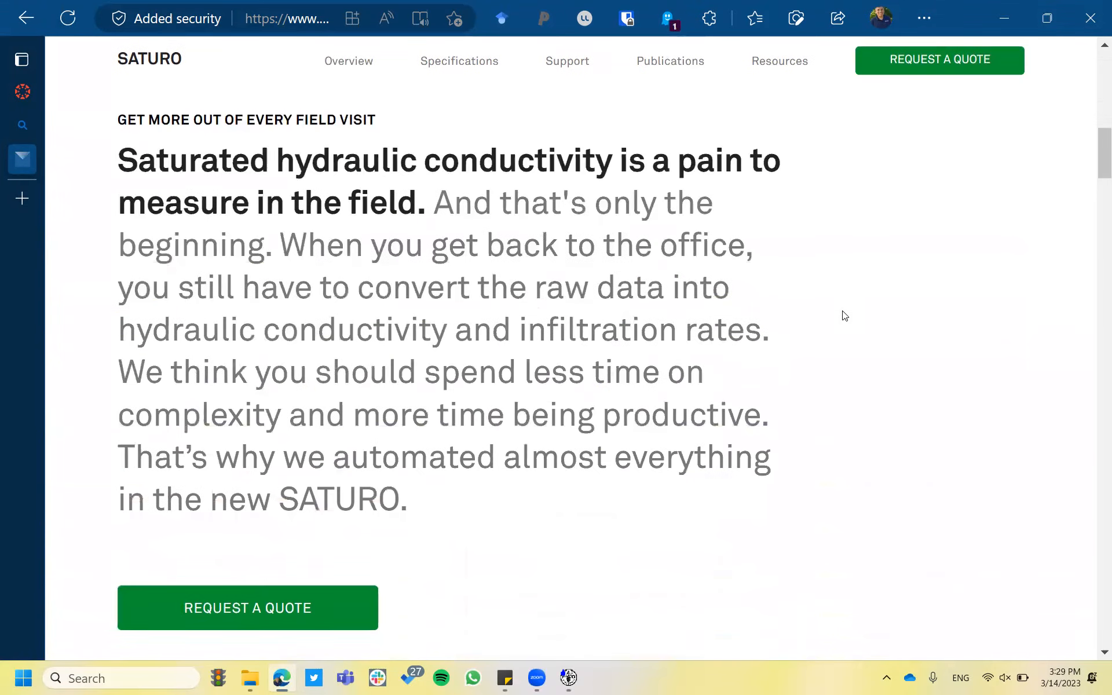
pyautogui.scroll(-15, 844, 315)
pyautogui.scroll(-10, 842, 310)
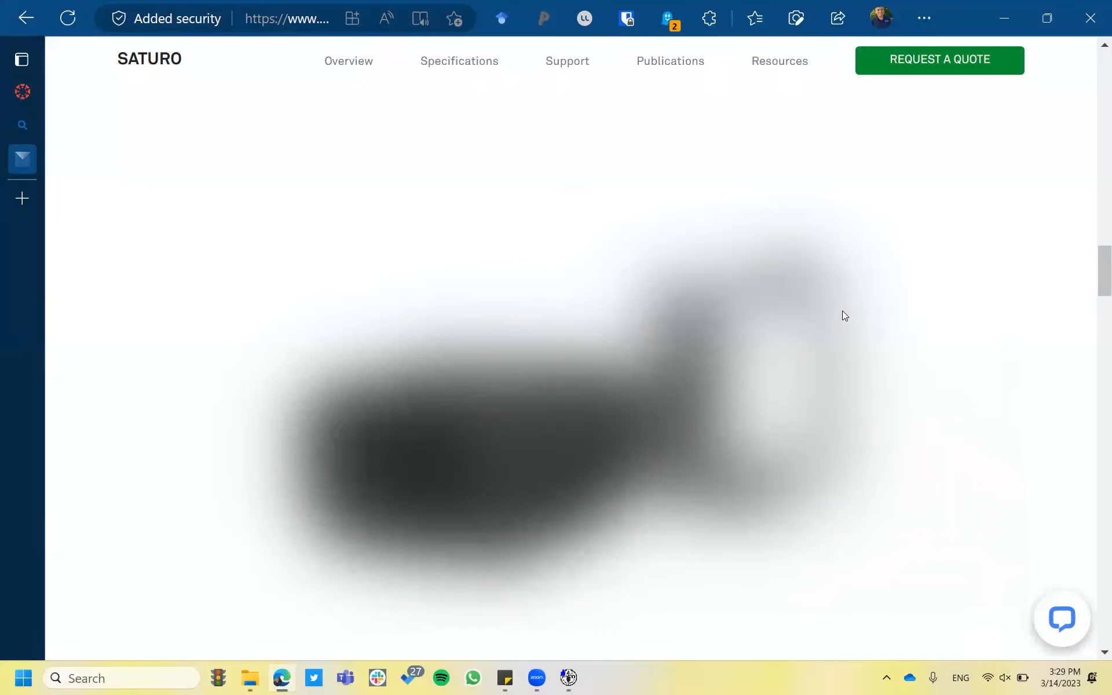
pyautogui.scroll(-12, 844, 313)
pyautogui.scroll(-18, 844, 315)
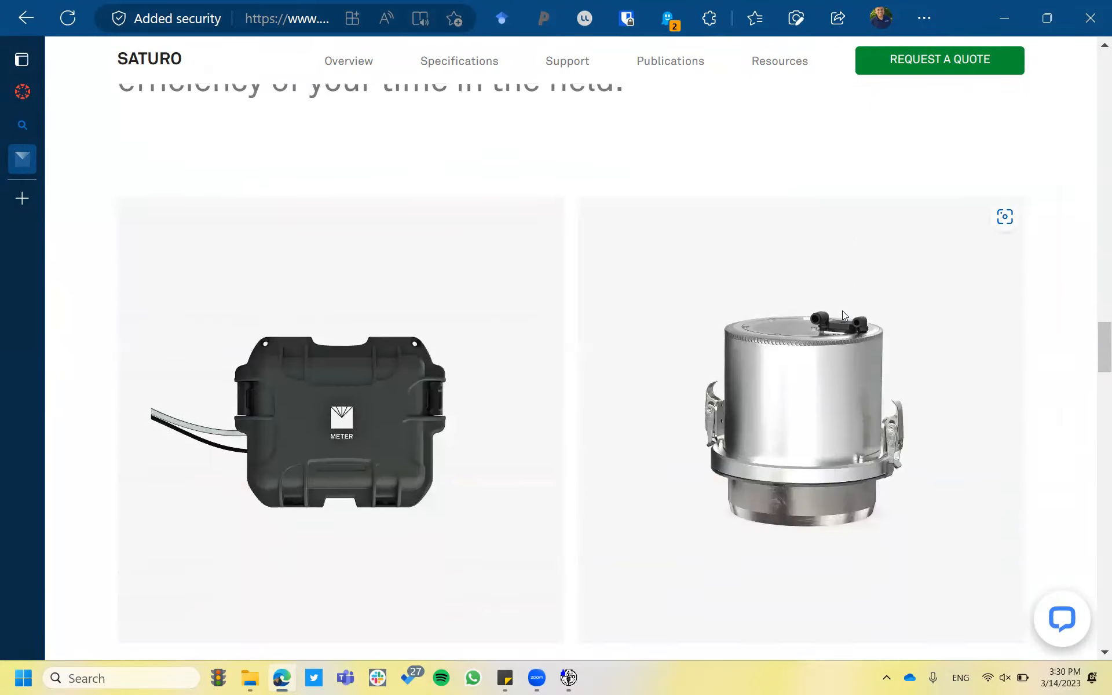
pyautogui.scroll(-15, 844, 314)
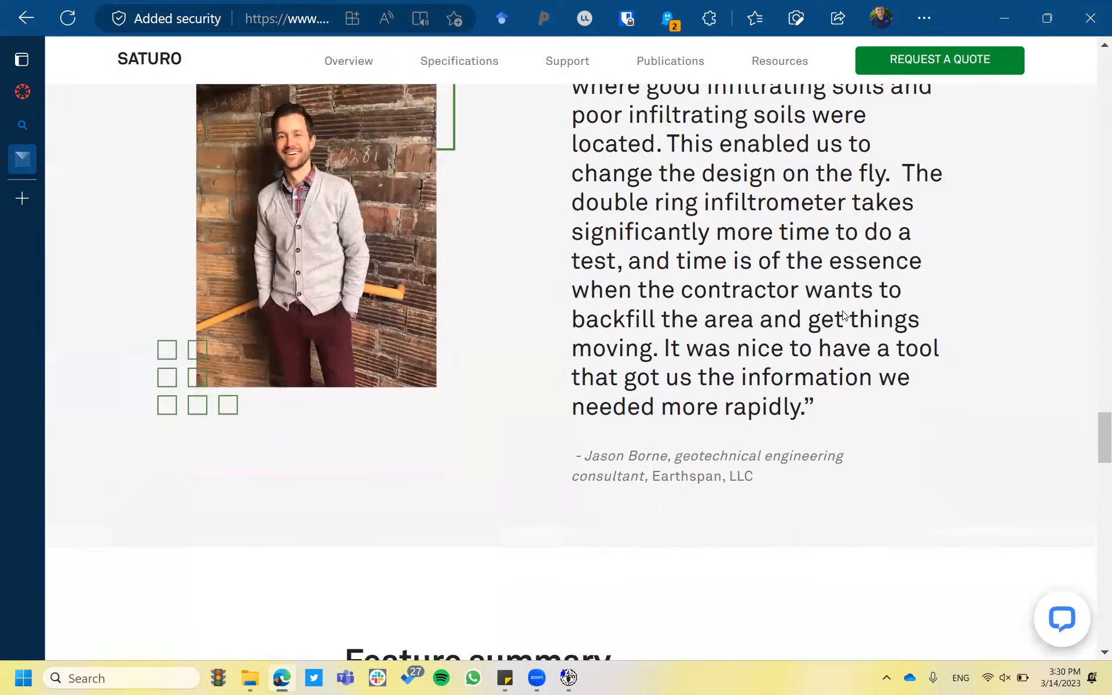
pyautogui.scroll(-10, 845, 315)
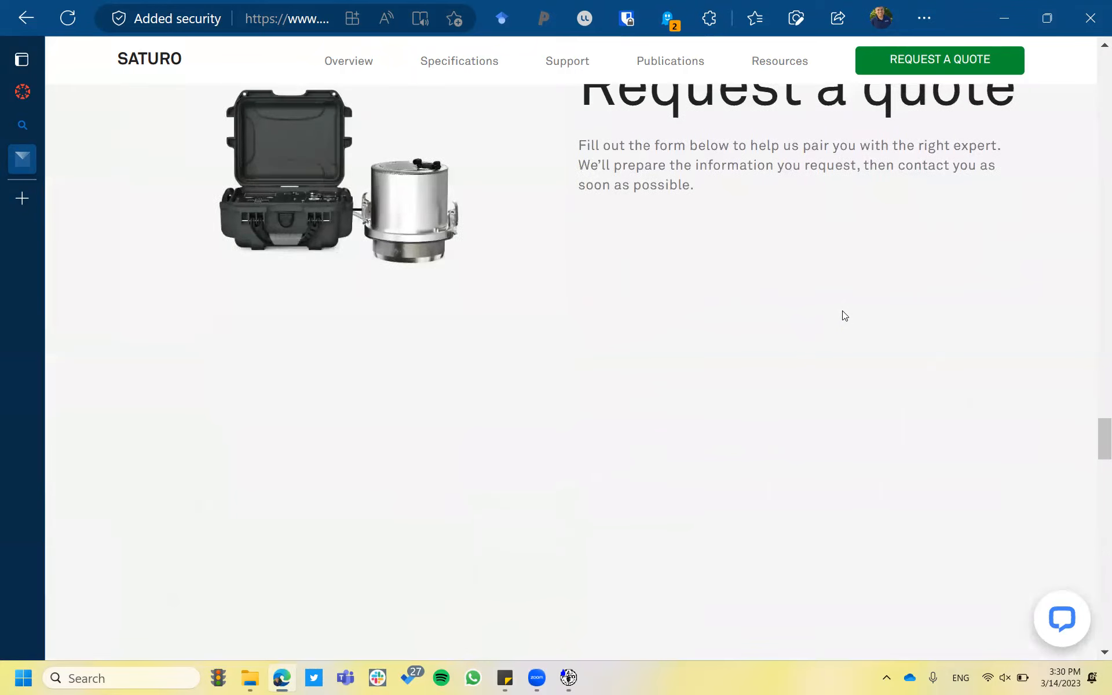
pyautogui.scroll(20, 845, 316)
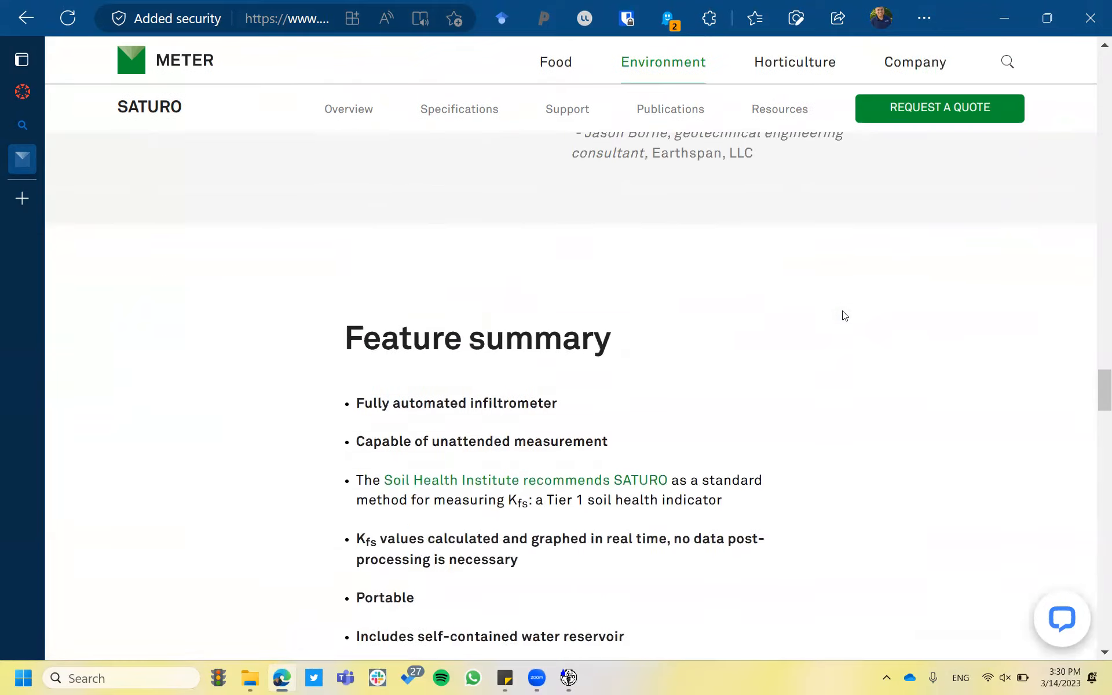
pyautogui.scroll(20, 845, 315)
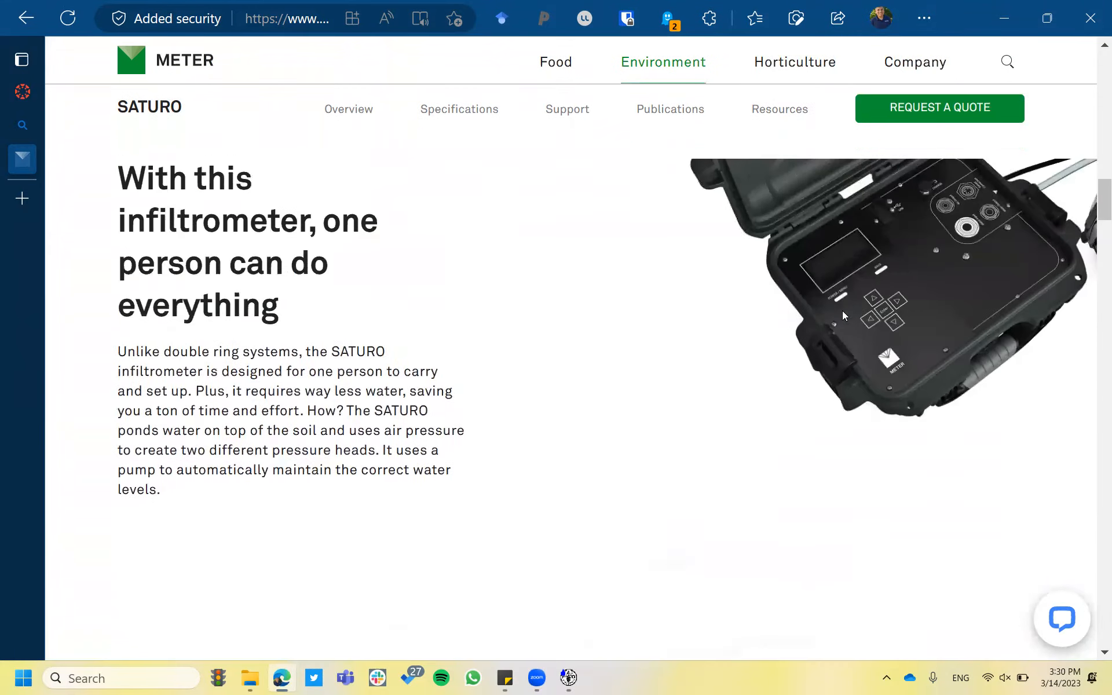
pyautogui.scroll(1, 845, 316)
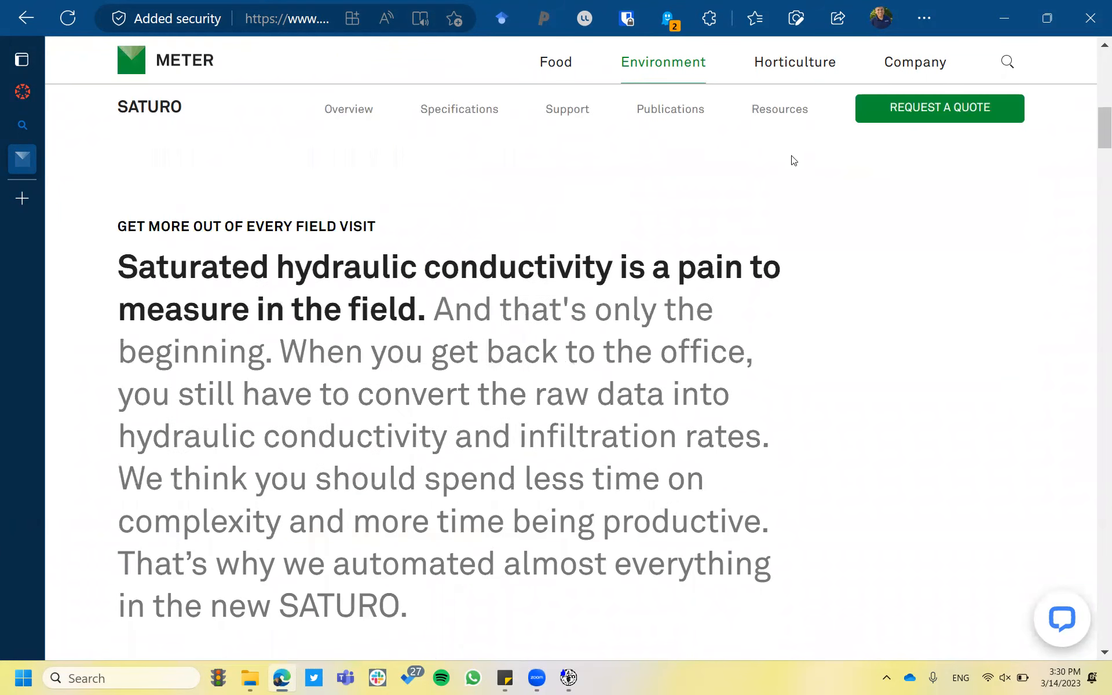
# Open the SATURO how-to videos page from the product's resource links and dismiss the webinar registration pop-up.
pyautogui.click(788, 118)
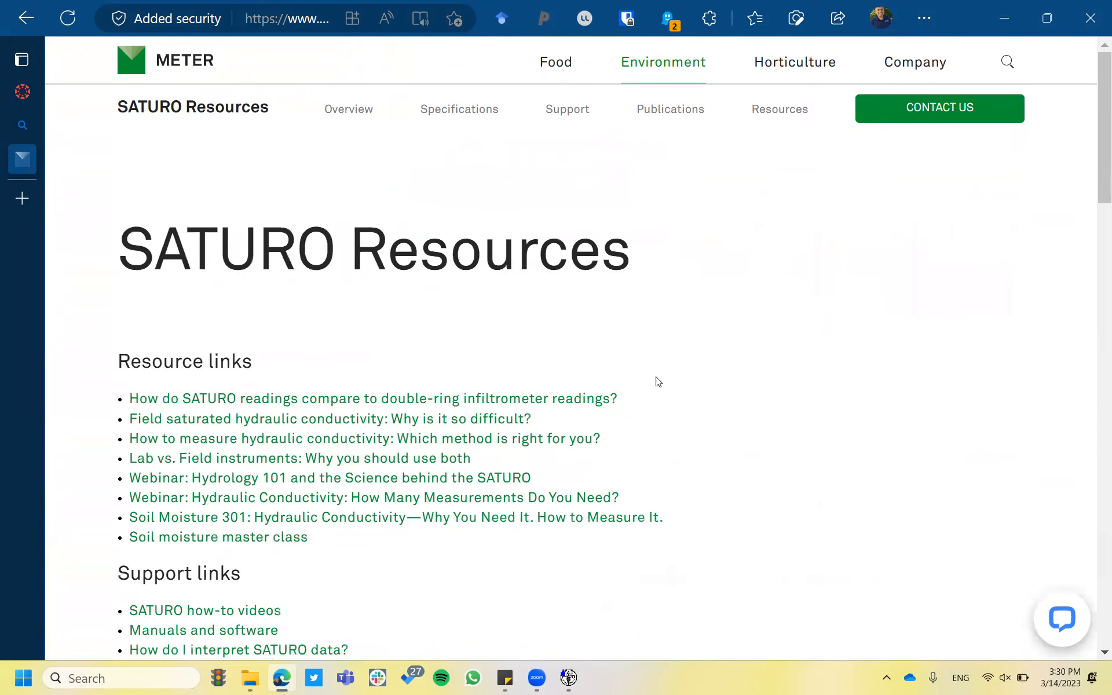
pyautogui.scroll(-3, 660, 421)
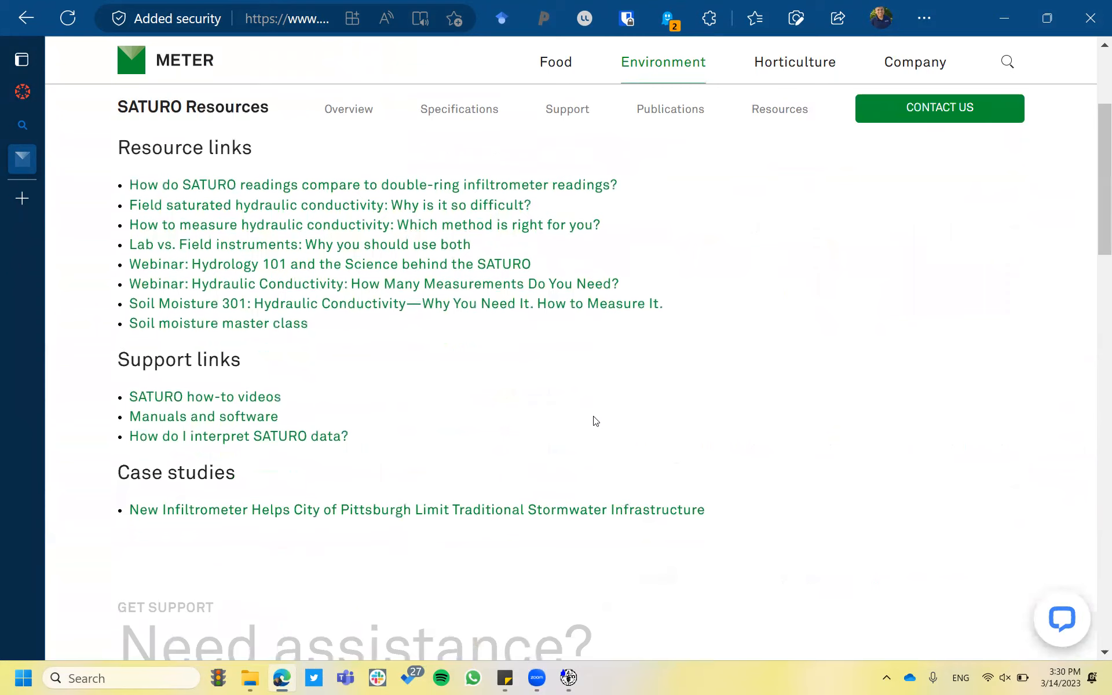
pyautogui.click(265, 399)
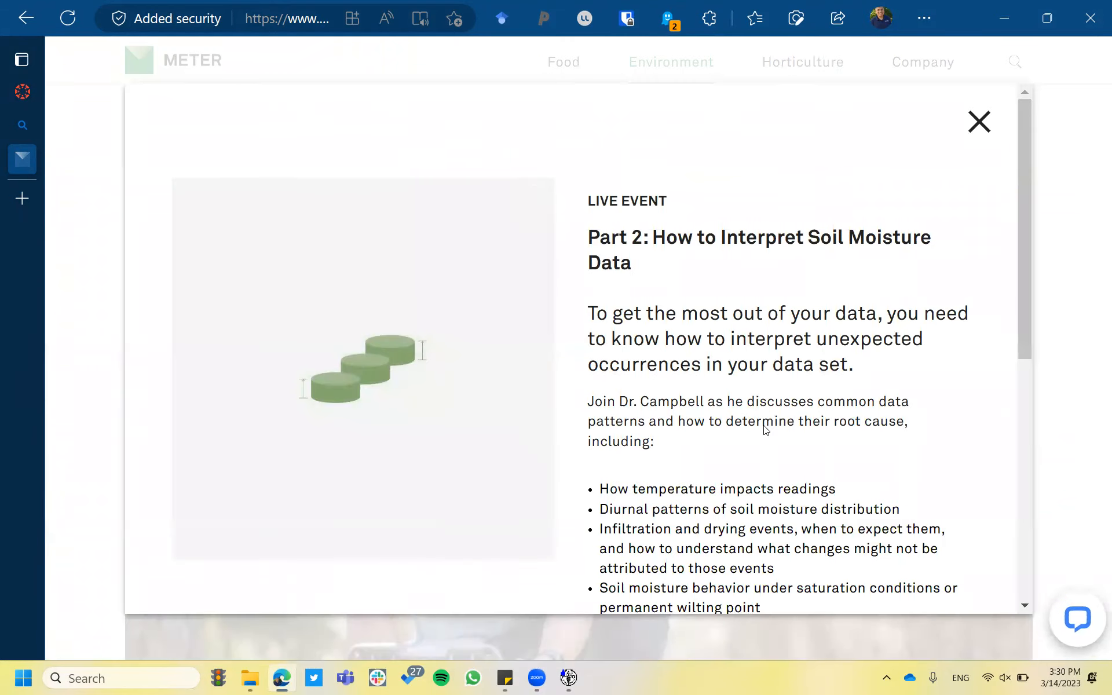
pyautogui.scroll(-5, 521, 435)
pyautogui.scroll(-3, 518, 439)
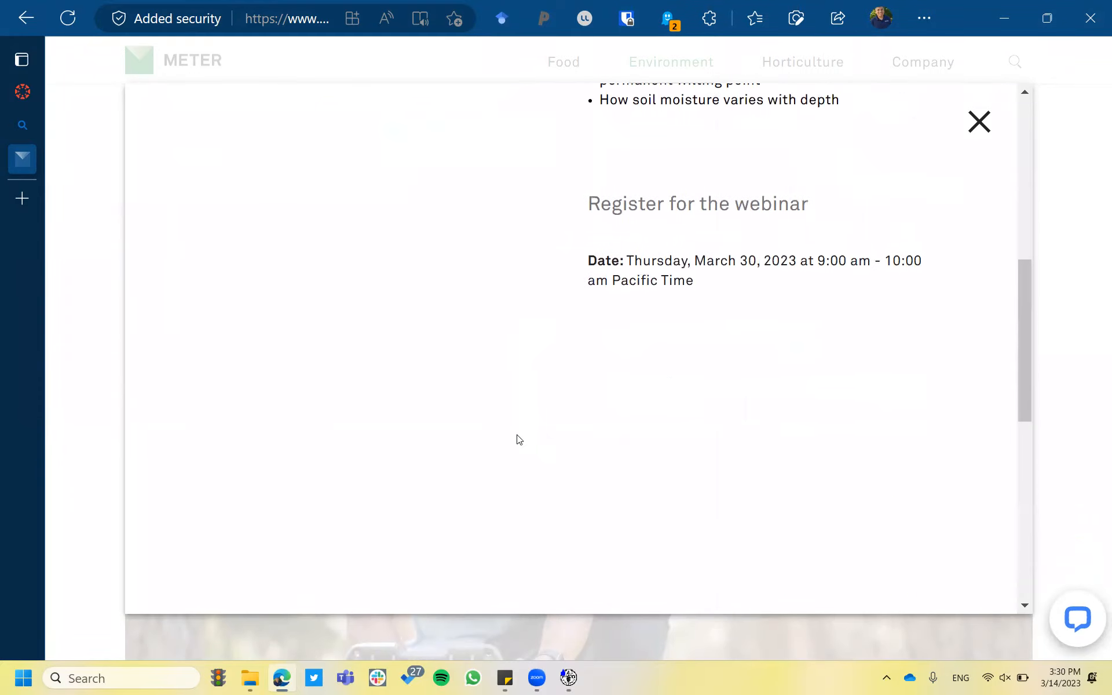
pyautogui.click(980, 123)
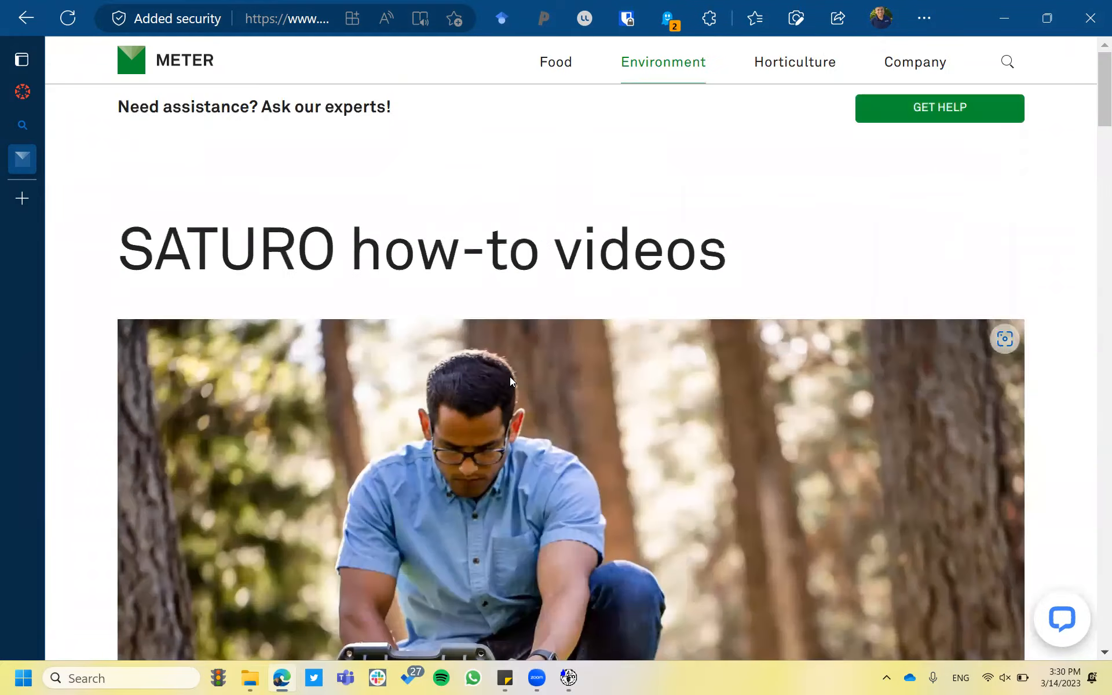
# Examine the SATURO setup and test-run videos on the how-to page, and check the computer's network connection.
pyautogui.scroll(-10, 510, 376)
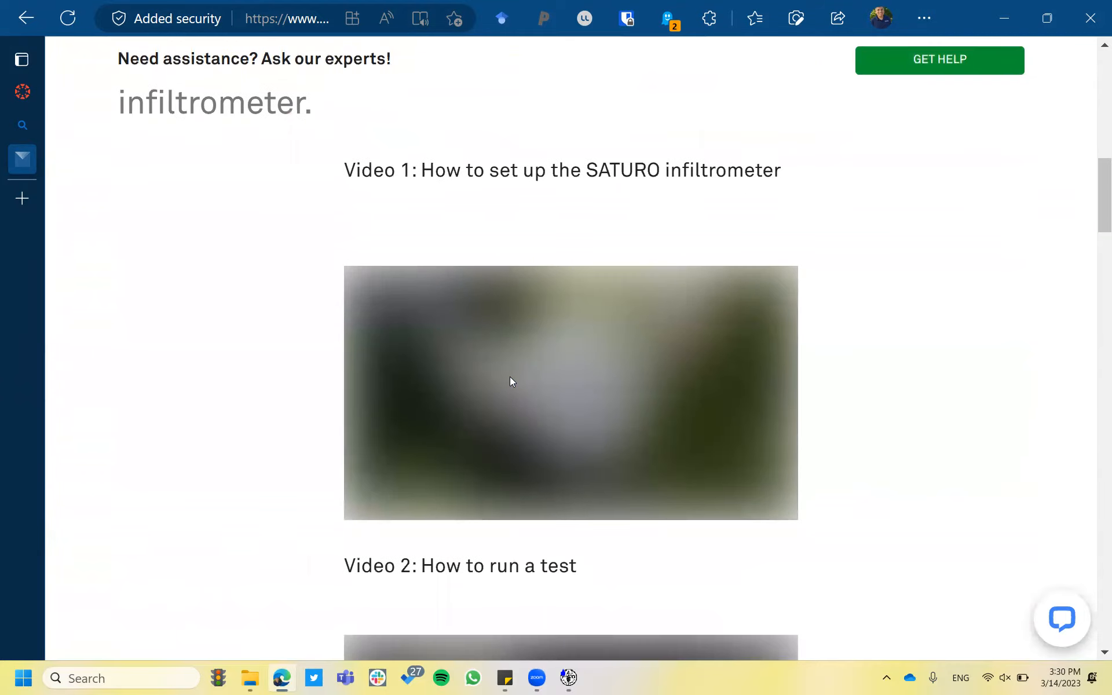
pyautogui.scroll(-1, 831, 440)
pyautogui.scroll(-12, 832, 440)
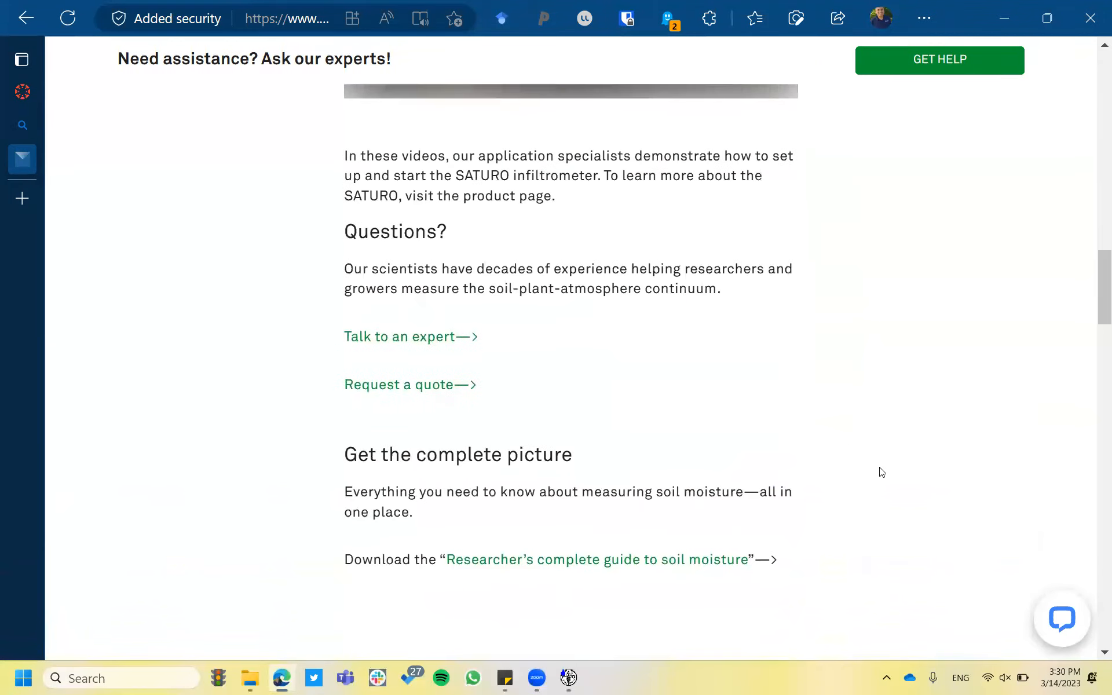
pyautogui.click(989, 680)
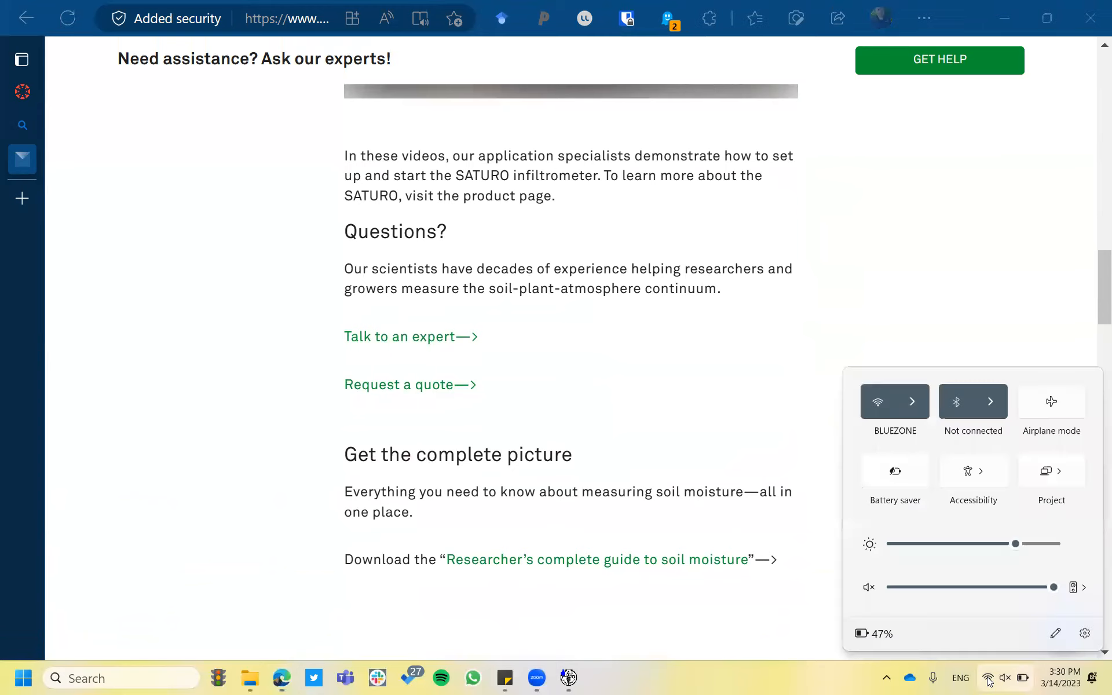
pyautogui.click(951, 255)
pyautogui.scroll(7, 951, 255)
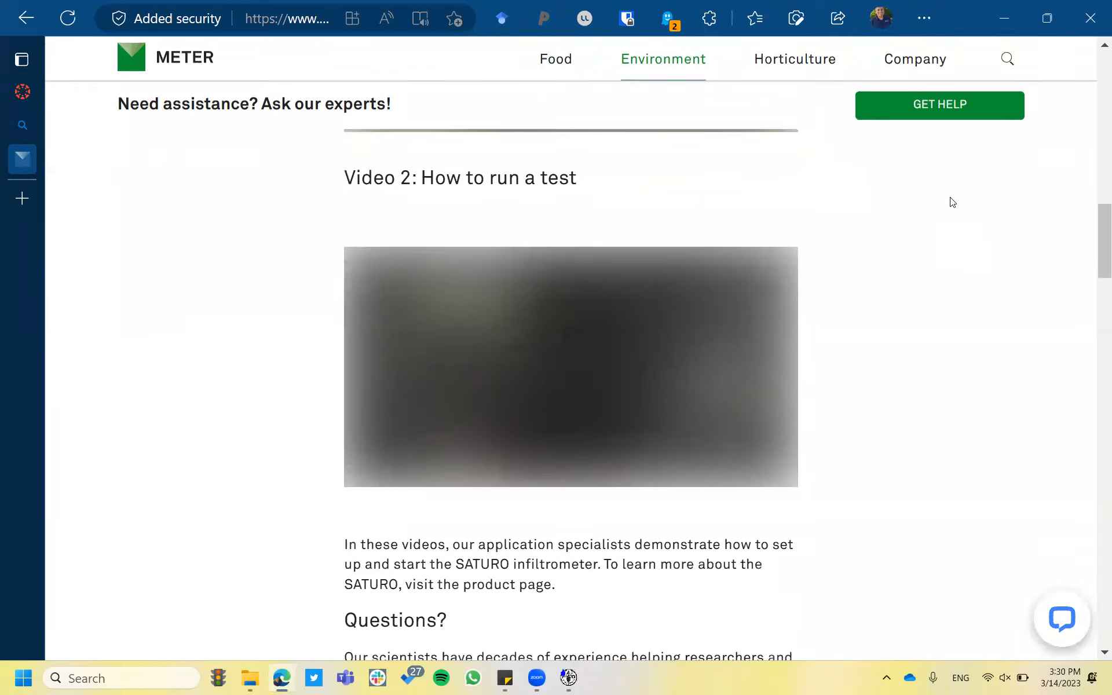
pyautogui.scroll(-1, 951, 198)
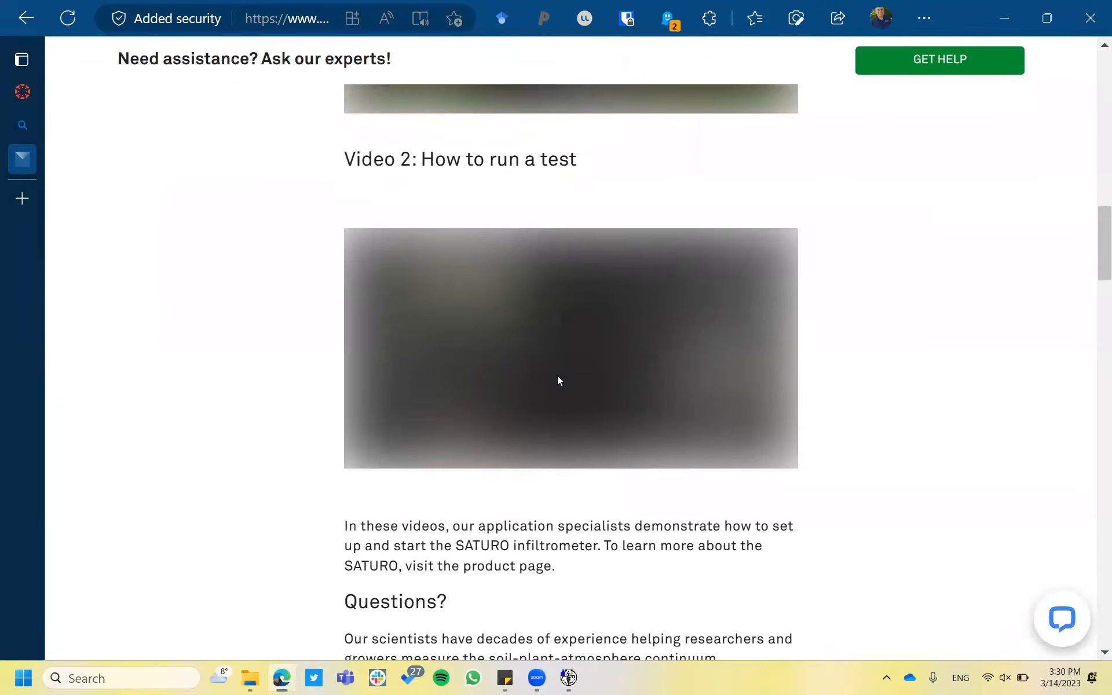
pyautogui.scroll(-12, 853, 427)
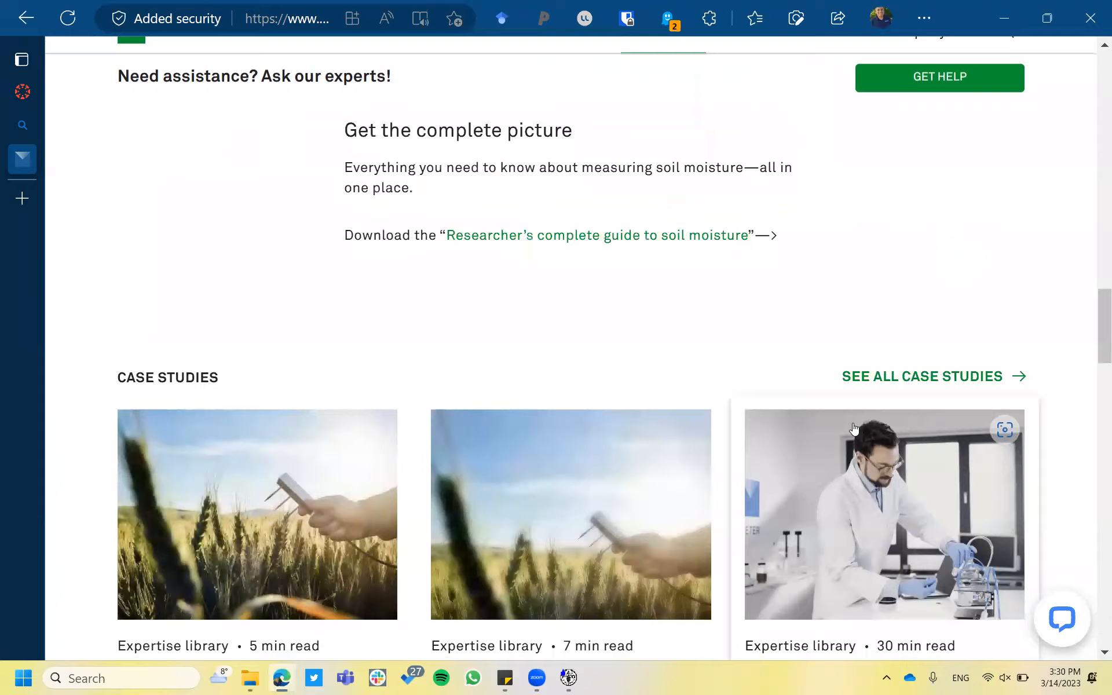
pyautogui.scroll(15, 854, 427)
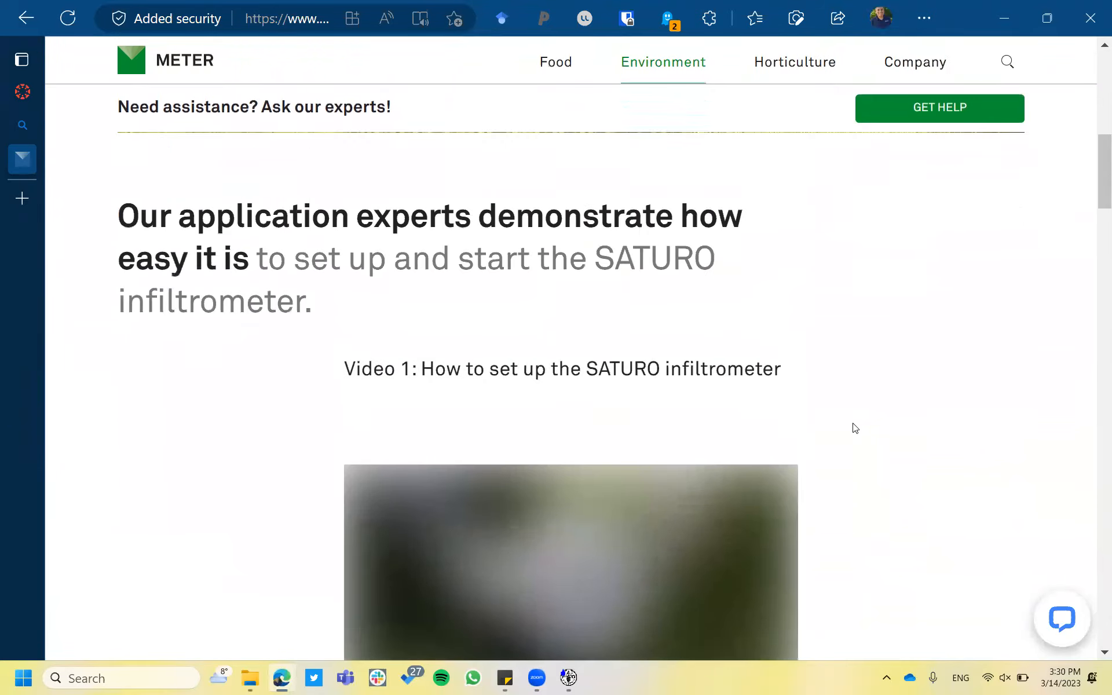
pyautogui.scroll(-3, 855, 428)
pyautogui.scroll(-5, 555, 411)
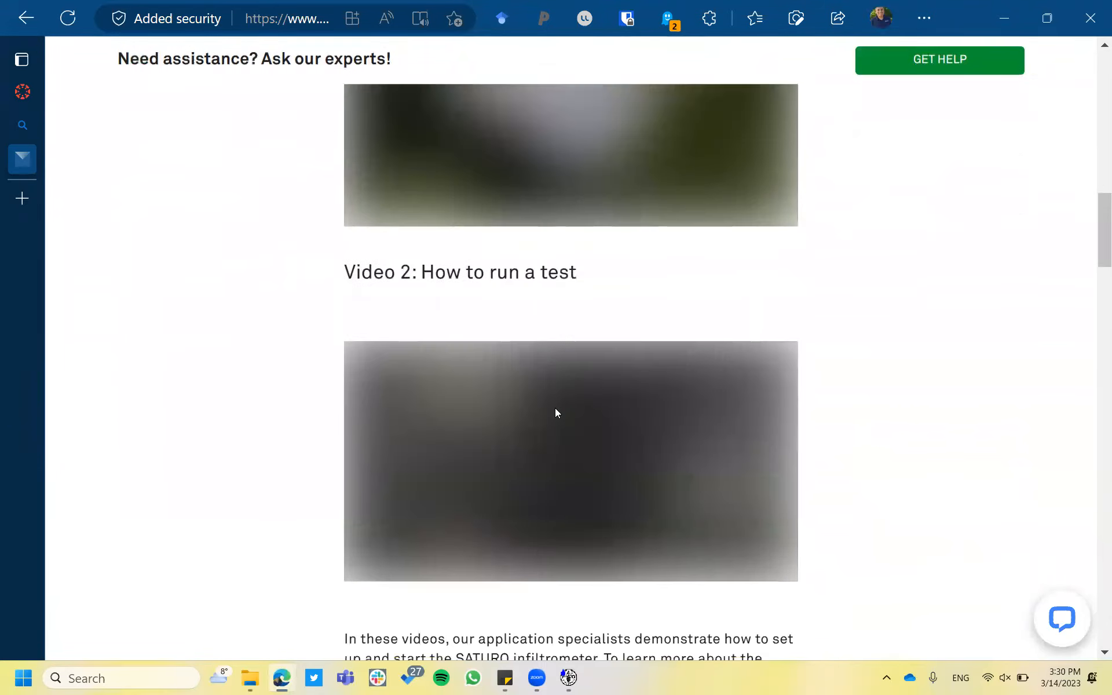
pyautogui.scroll(-3, 556, 412)
pyautogui.scroll(15, 556, 412)
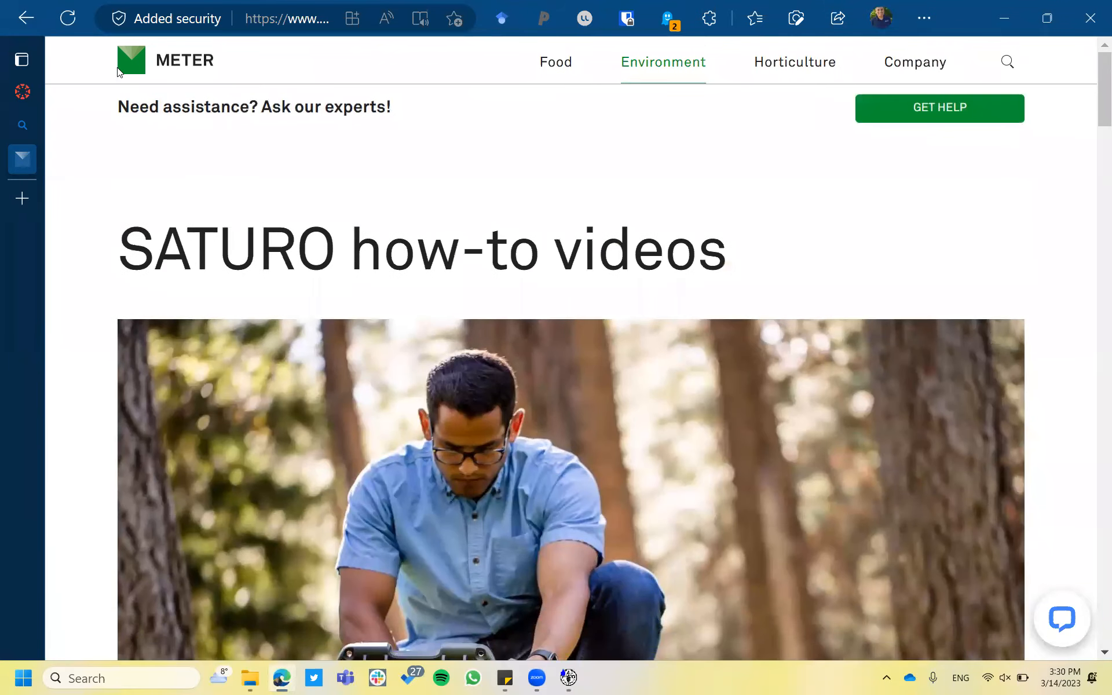
# Go back to the SATURO product page to review the device overview, and switch back to the CROPWAT session with the Medium (loam) soil data.
pyautogui.click(27, 17)
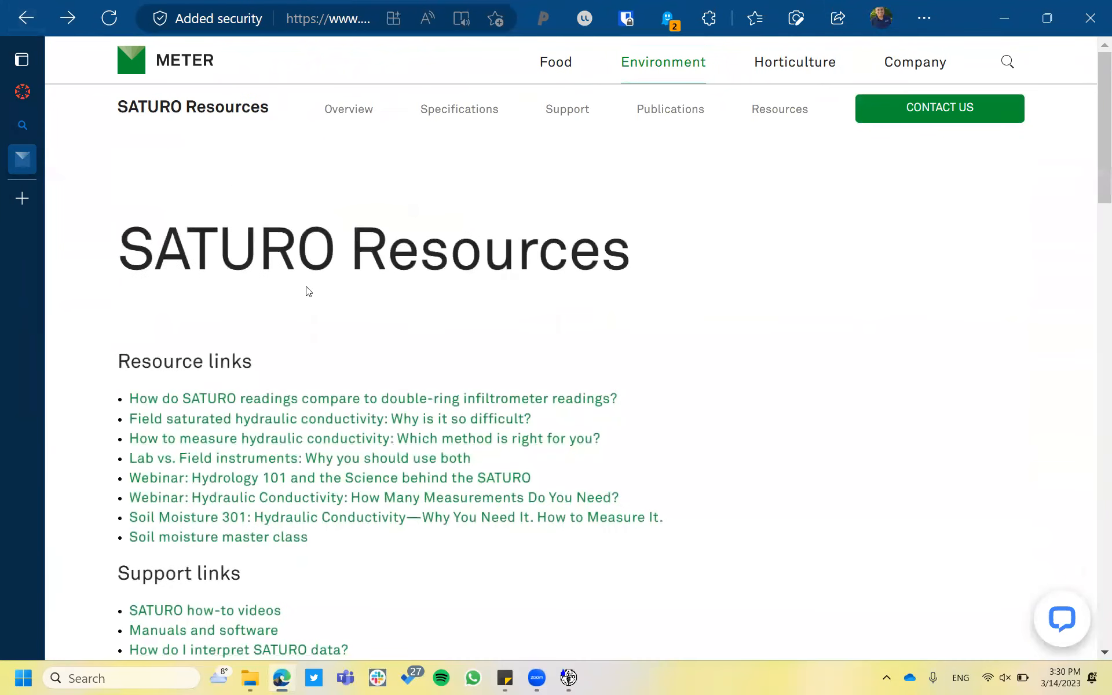
pyautogui.click(26, 21)
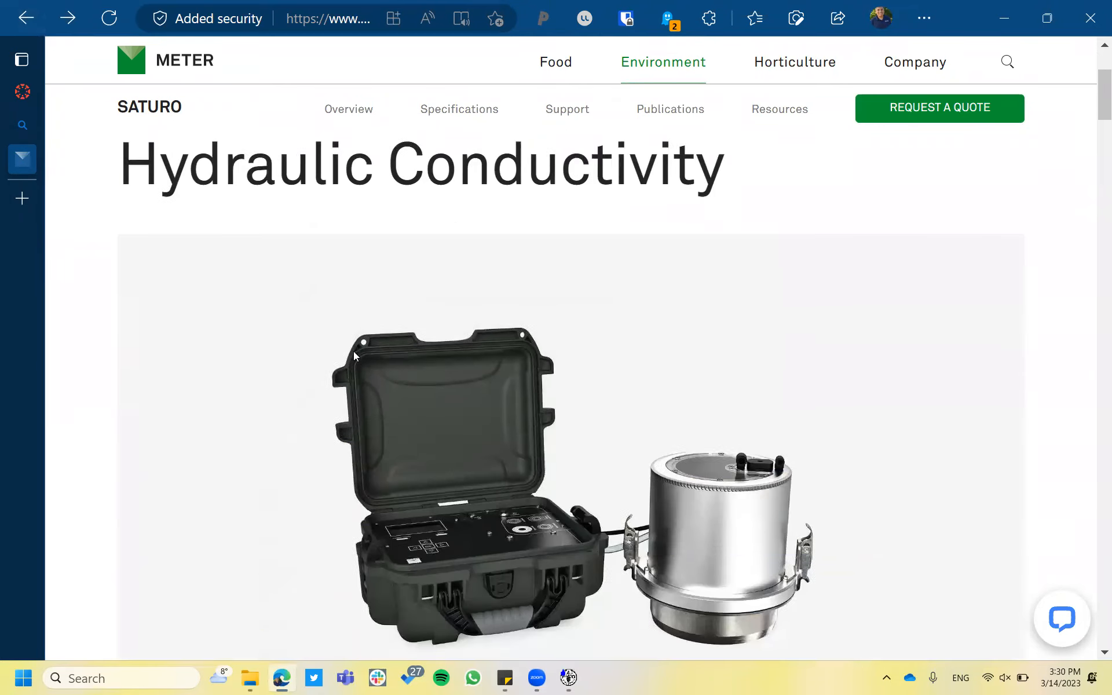
pyautogui.scroll(-2, 353, 351)
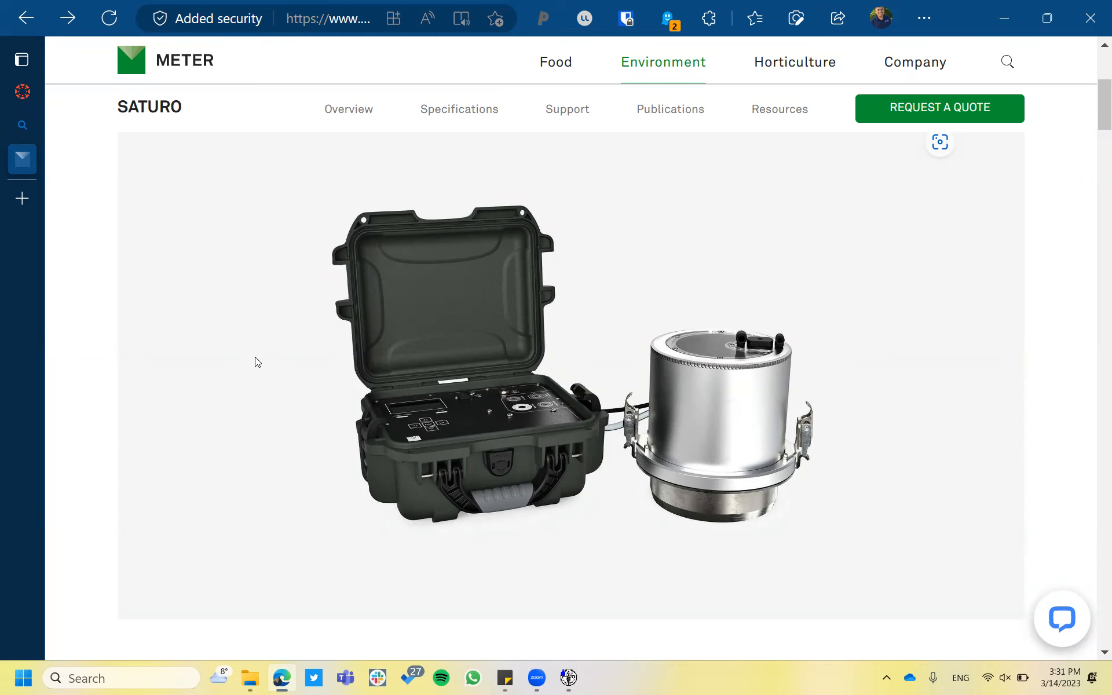
pyautogui.scroll(-8, 255, 359)
pyautogui.scroll(-2, 255, 357)
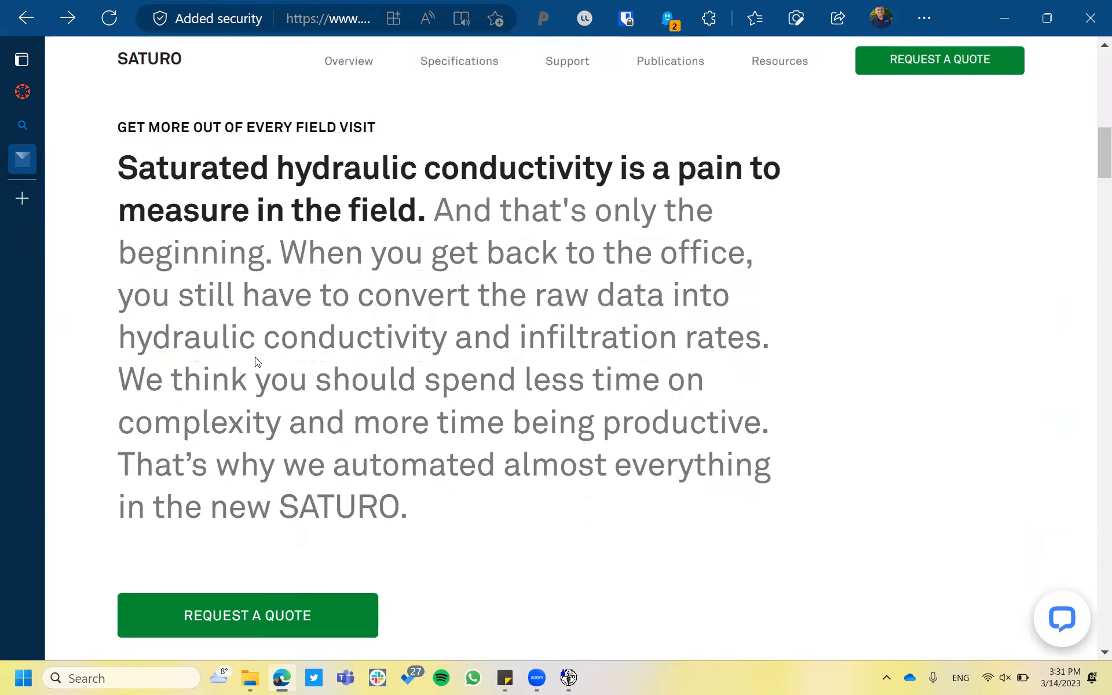
pyautogui.scroll(-3, 257, 361)
pyautogui.hotkey('alt', 'Tab')
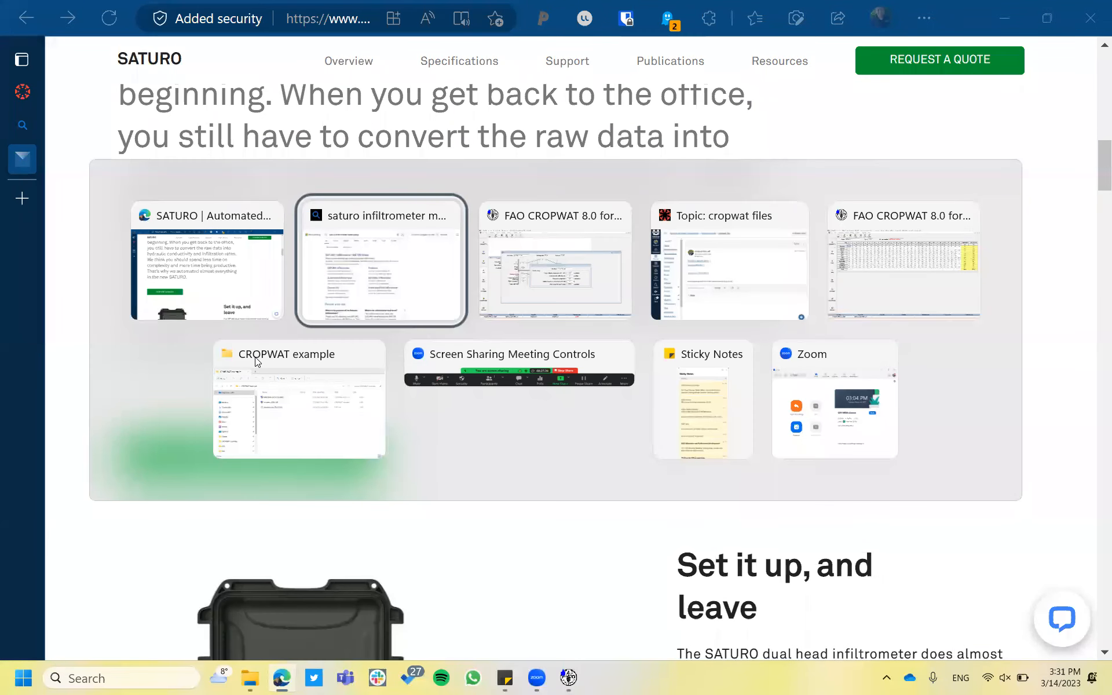
pyautogui.hotkey('alt', 'Tab')
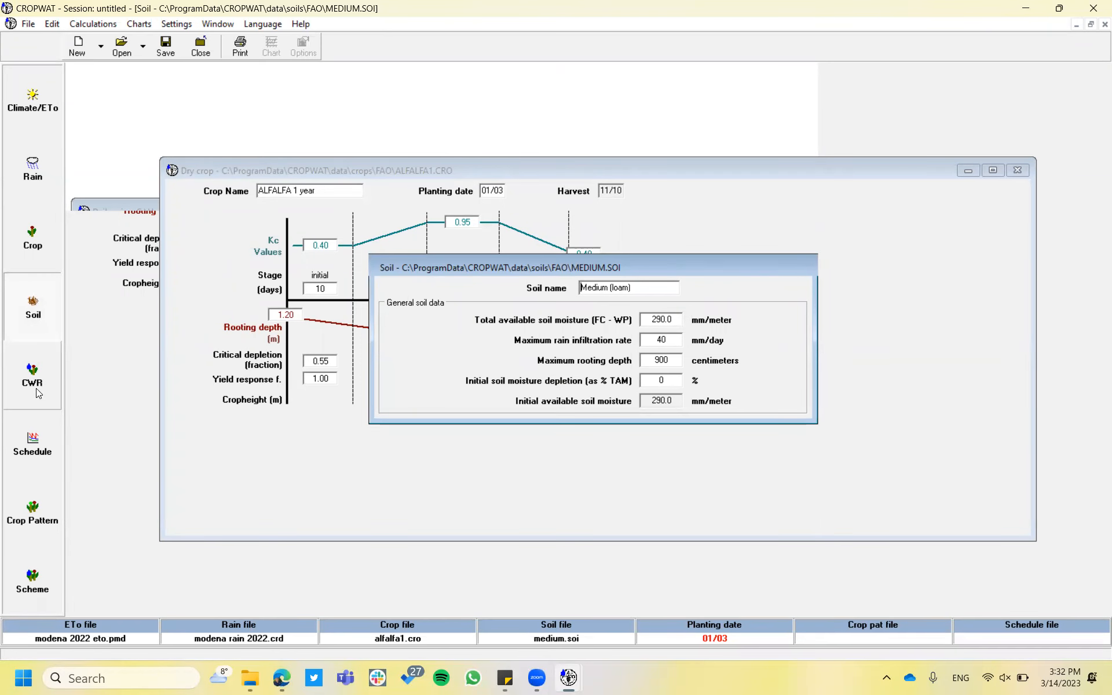
# Calculate the crop water requirements for the one-year alfalfa, and compare the decade table with its irrigation requirements bar chart.
pyautogui.click(36, 388)
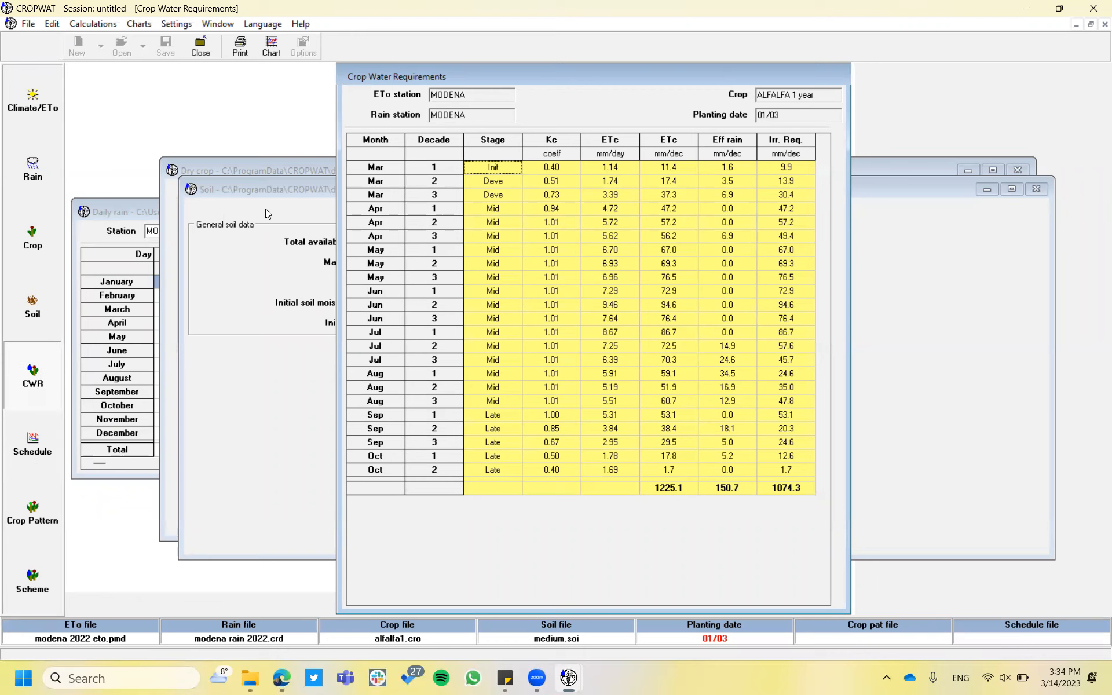
pyautogui.click(272, 51)
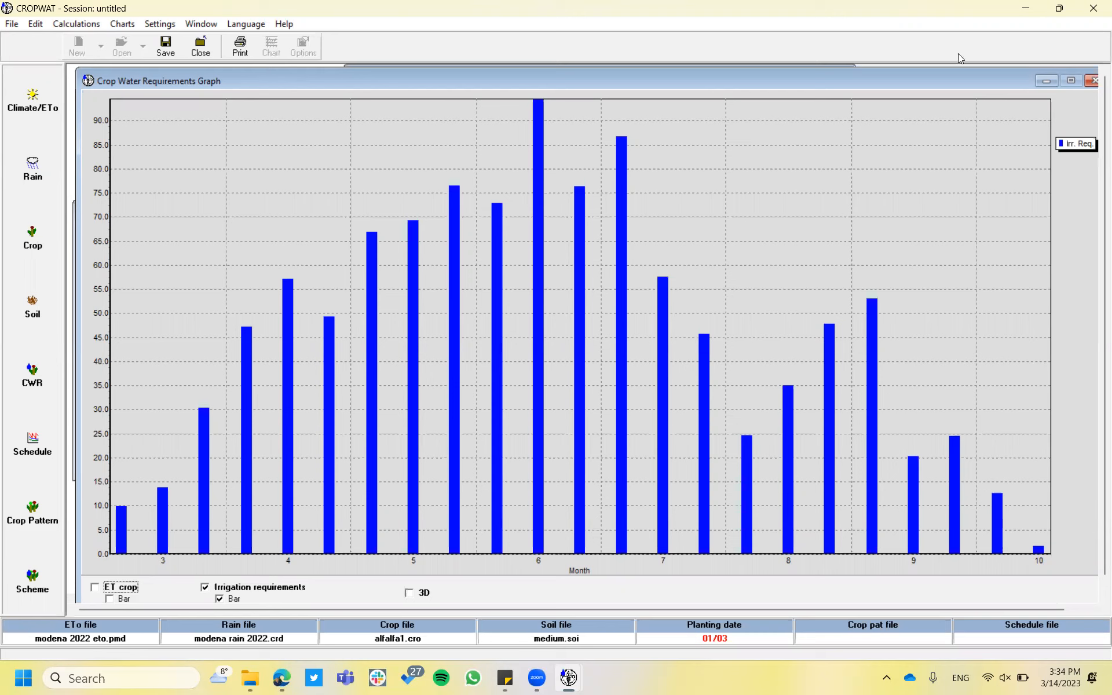
pyautogui.click(1093, 81)
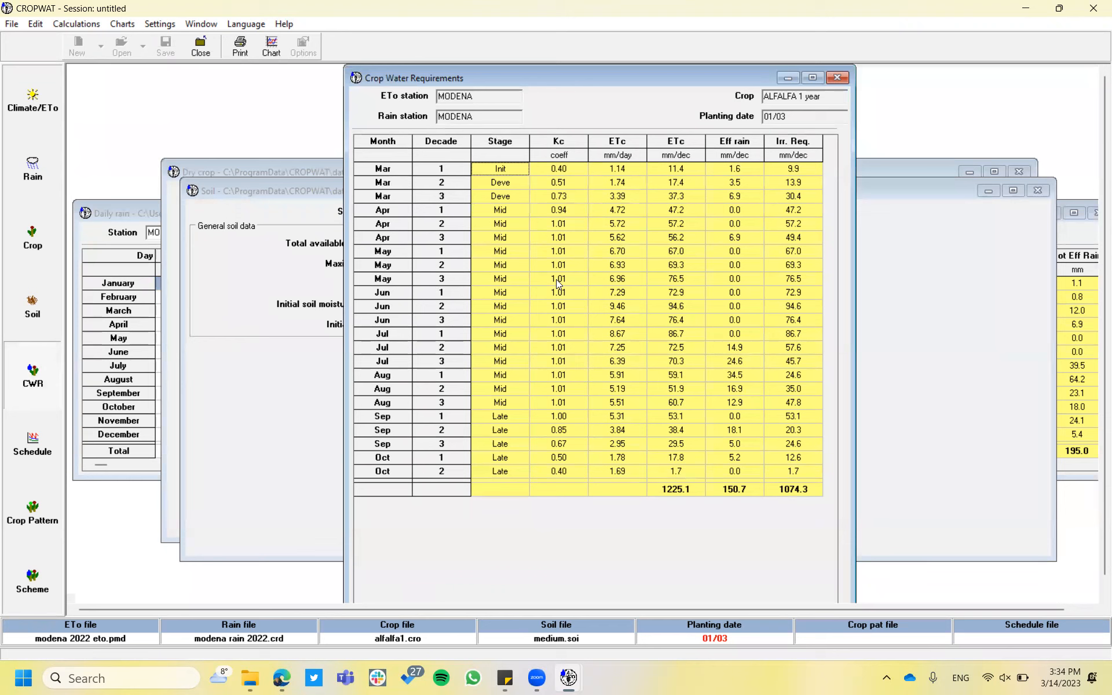
pyautogui.click(271, 47)
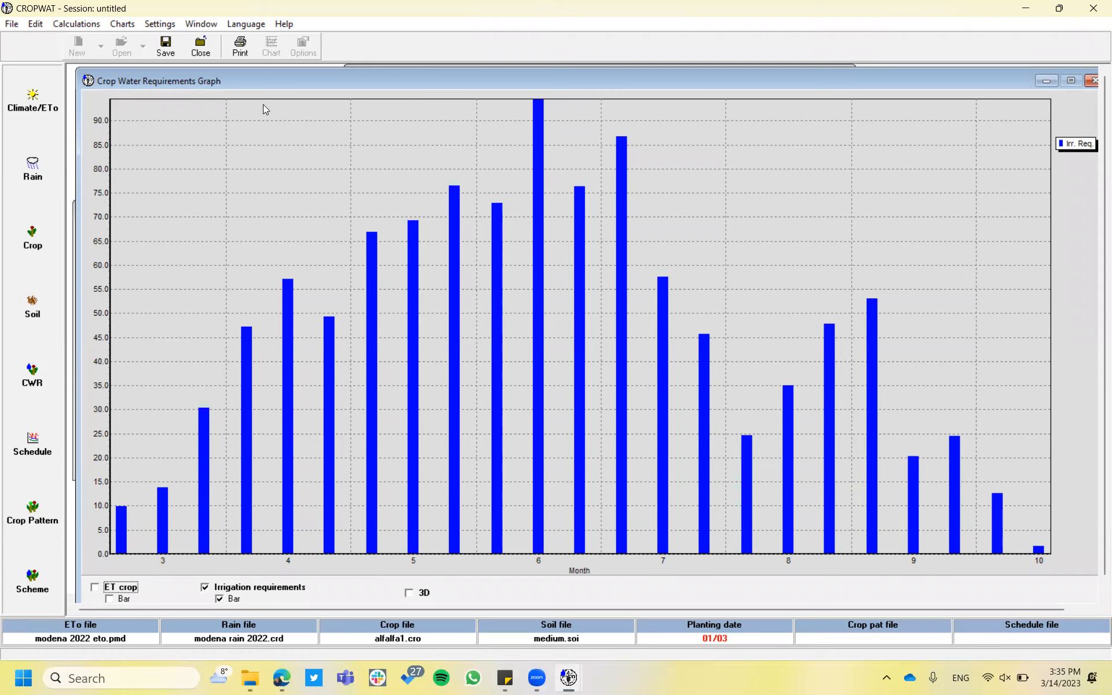
# Generate the crop irrigation schedule, comparing the daily soil moisture balance with the irrigation schedule format and checking the alfalfa crop's critical depletion data.
pyautogui.click(33, 440)
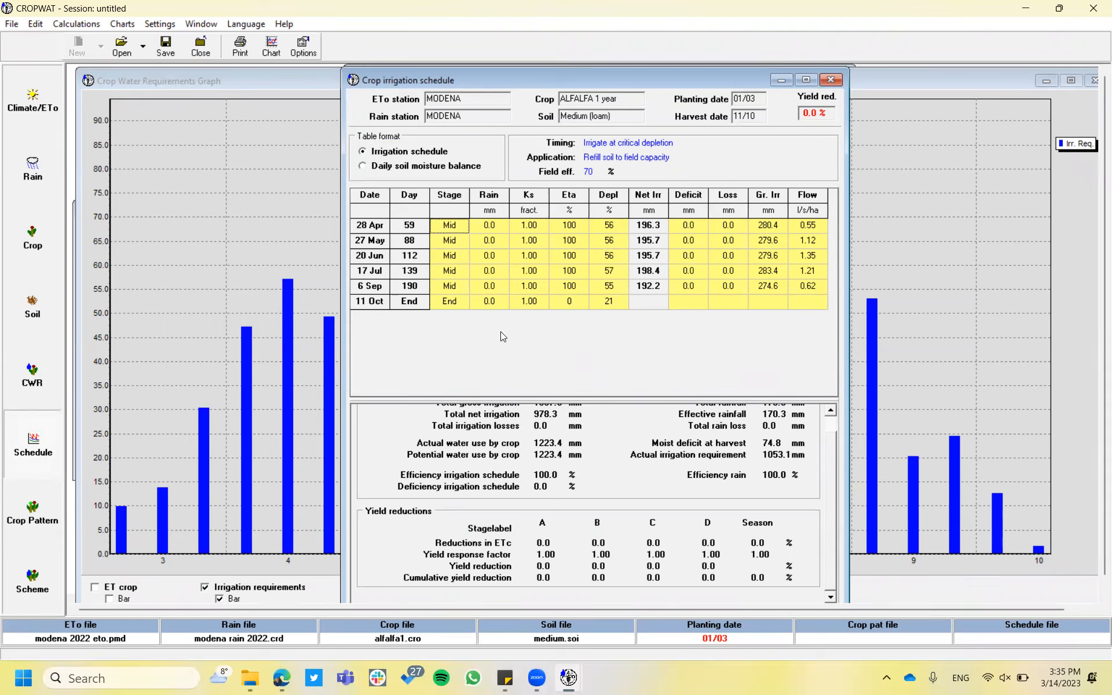
pyautogui.click(455, 170)
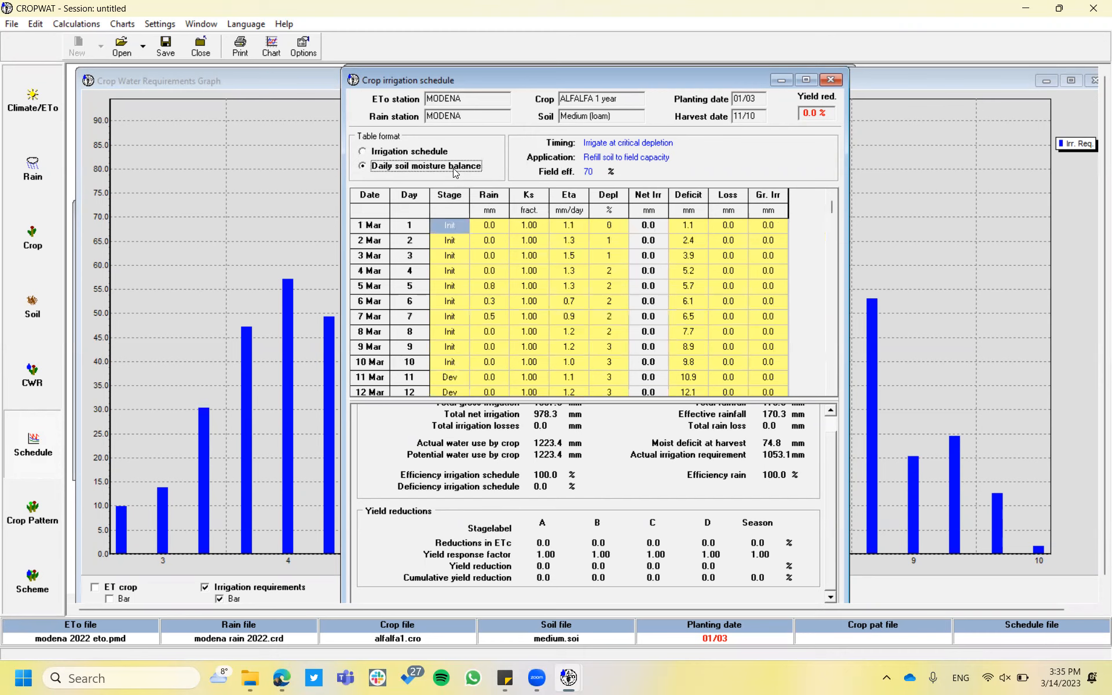
pyautogui.click(444, 154)
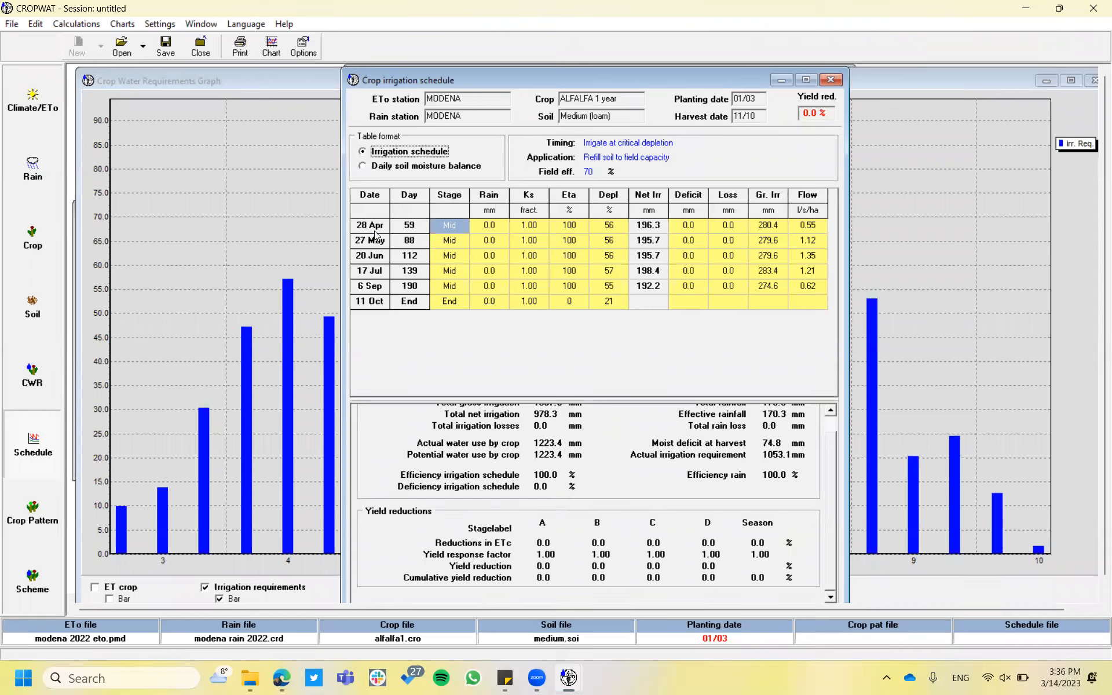
pyautogui.click(49, 233)
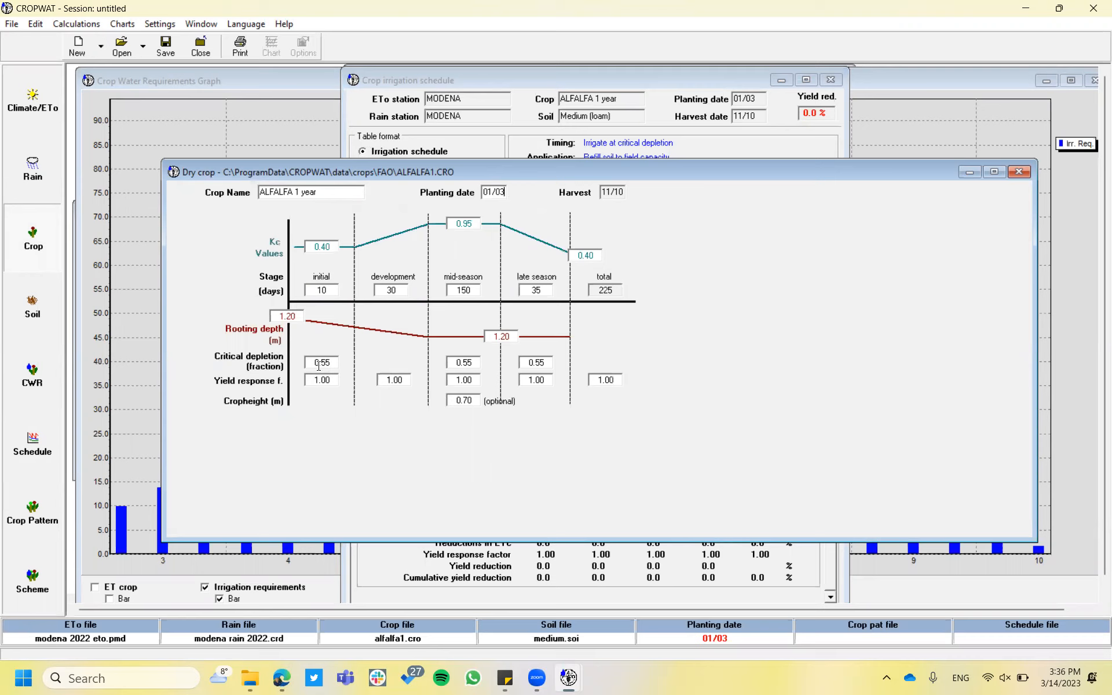
pyautogui.click(36, 441)
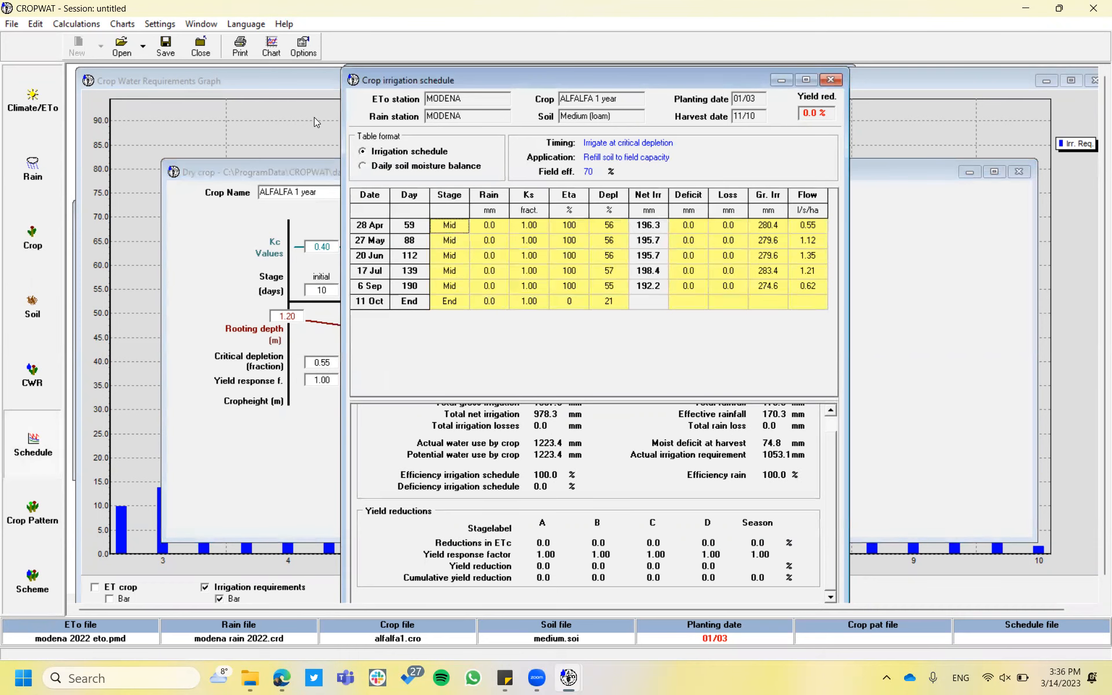
# Chart the soil water depletion for the irrigation schedule, and return to the schedule table by way of the soil and crop water requirements data.
pyautogui.click(272, 46)
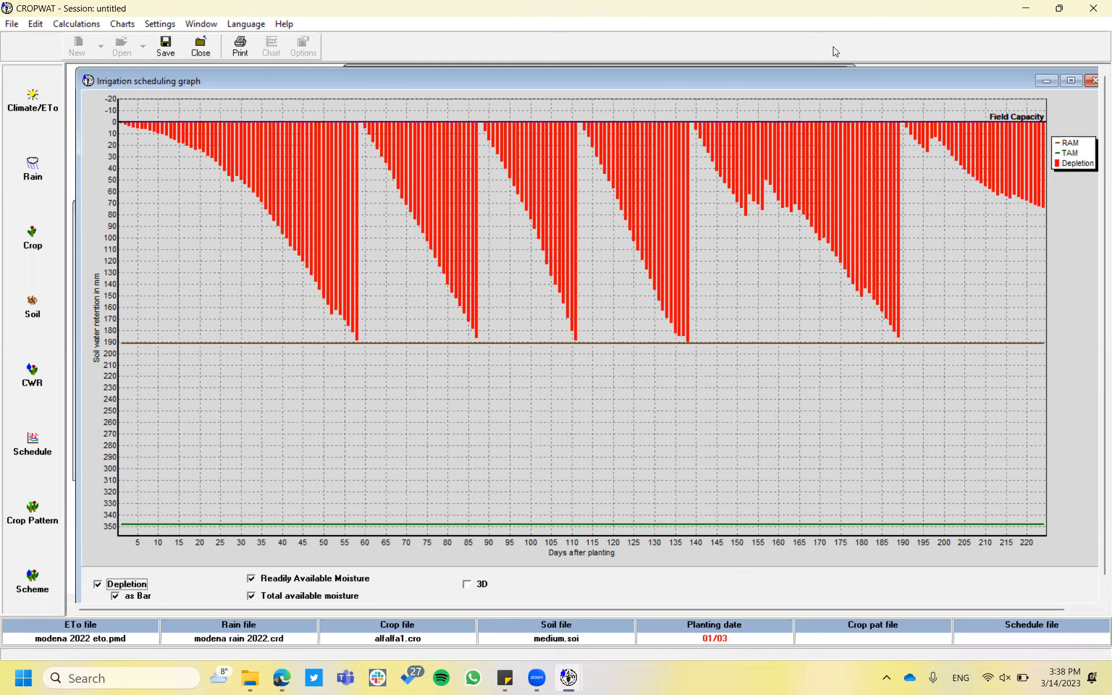
pyautogui.click(1071, 80)
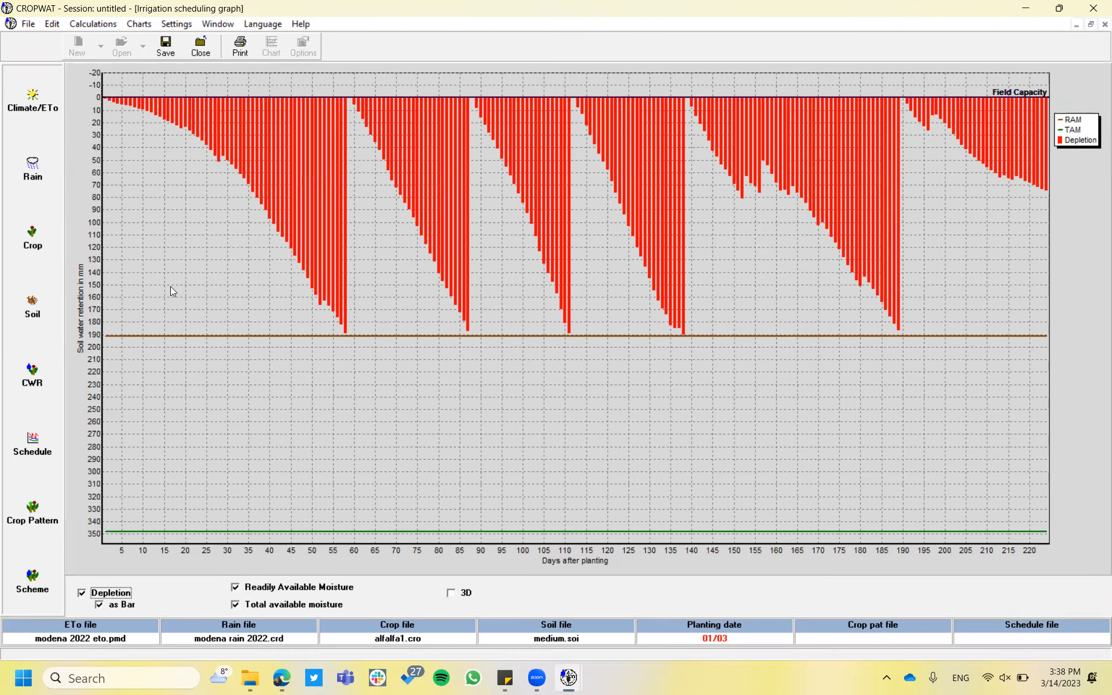
pyautogui.click(33, 307)
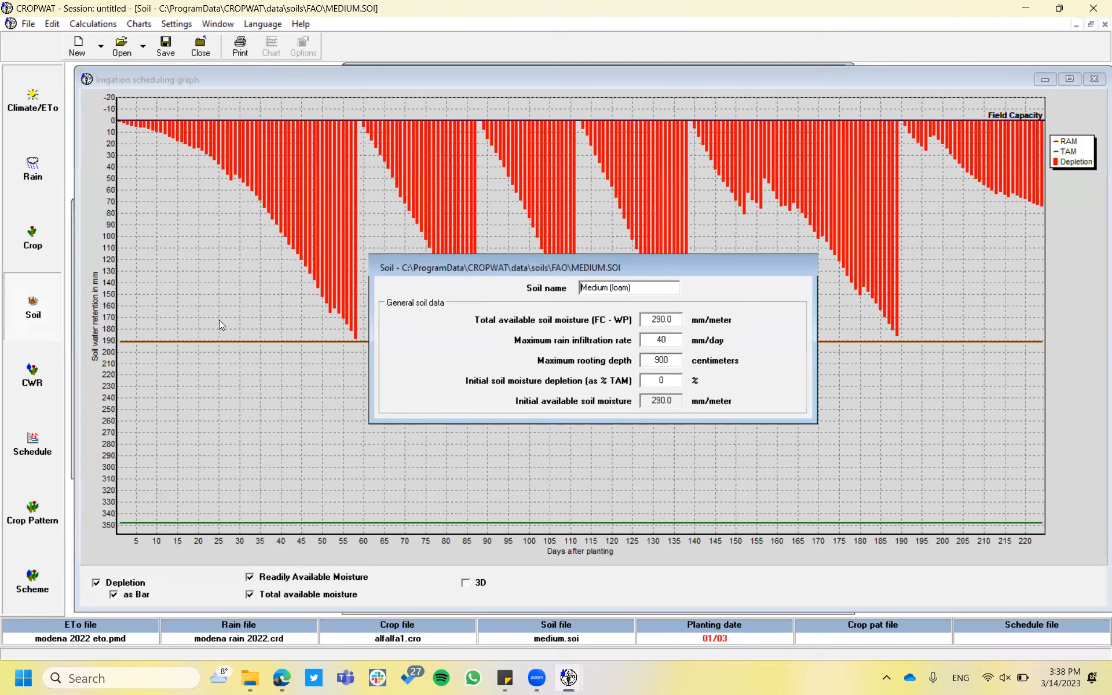
pyautogui.click(32, 373)
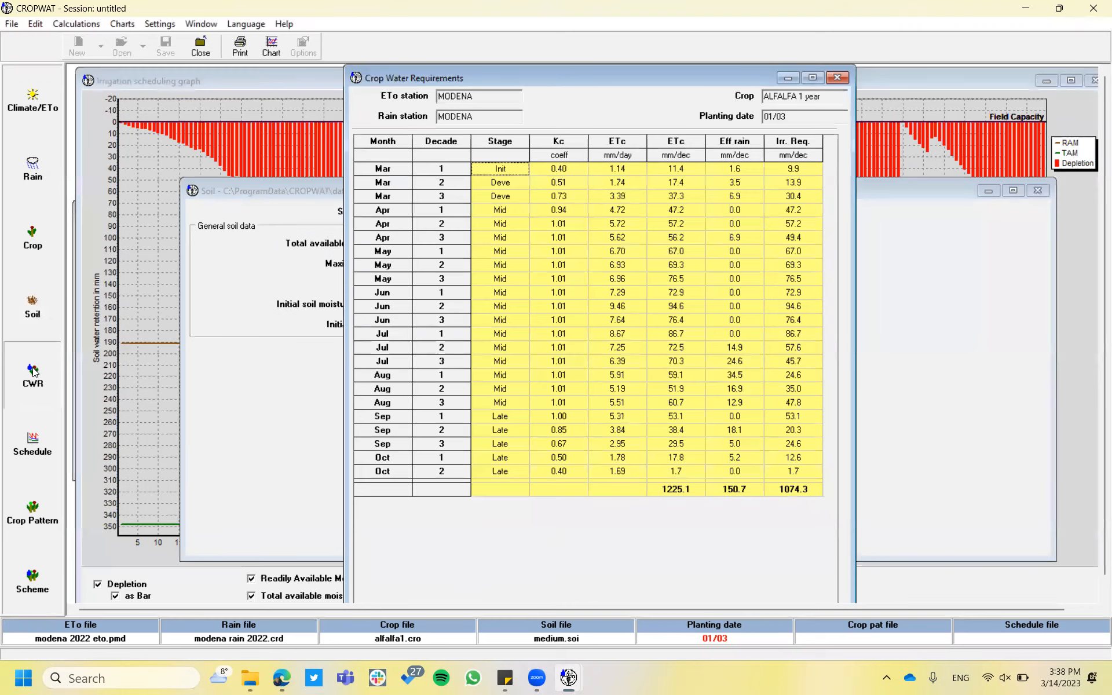
pyautogui.click(40, 452)
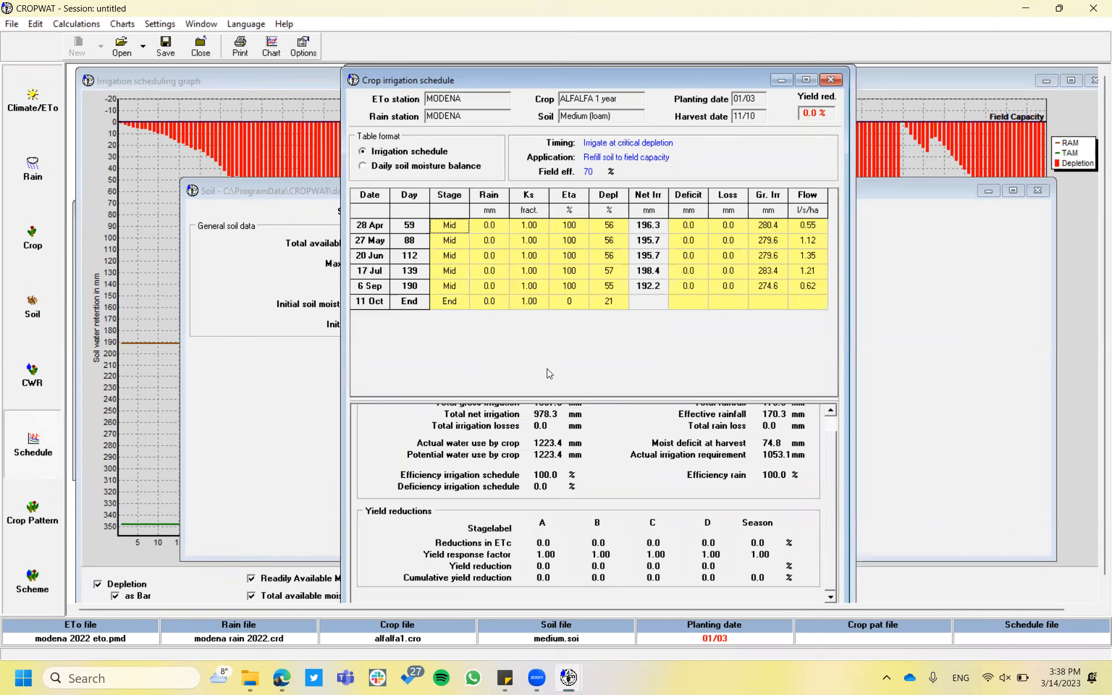
# Review the non-rice scheduling criteria for irrigation timing, application and efficiency, leaving the options without saving changes.
pyautogui.click(304, 46)
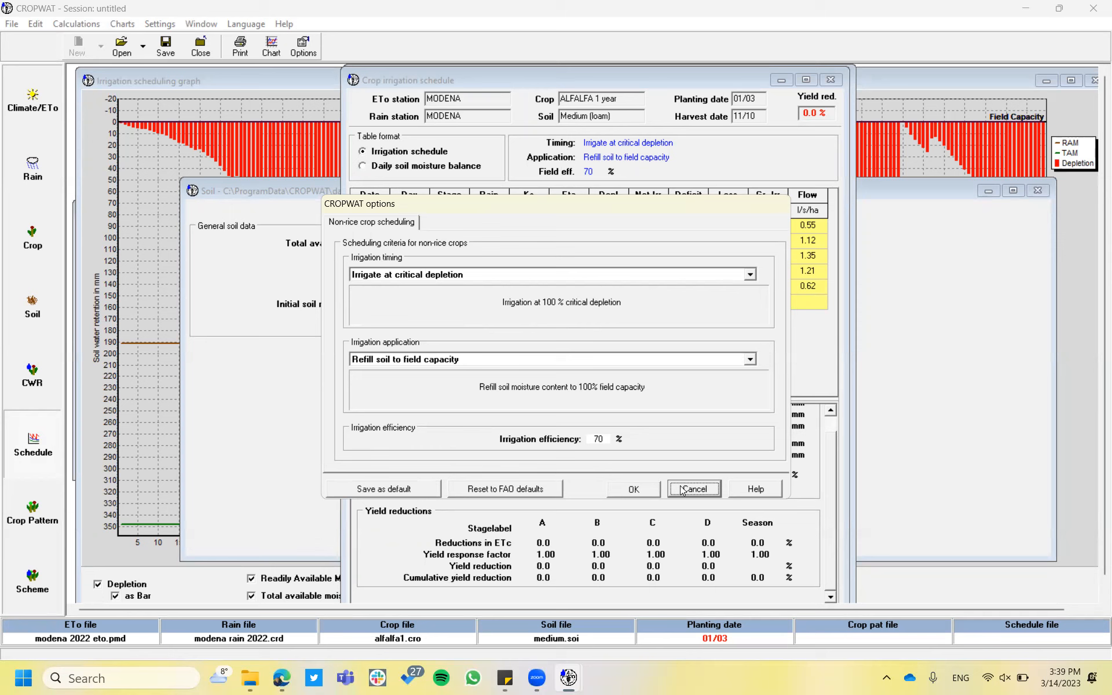
pyautogui.click(694, 490)
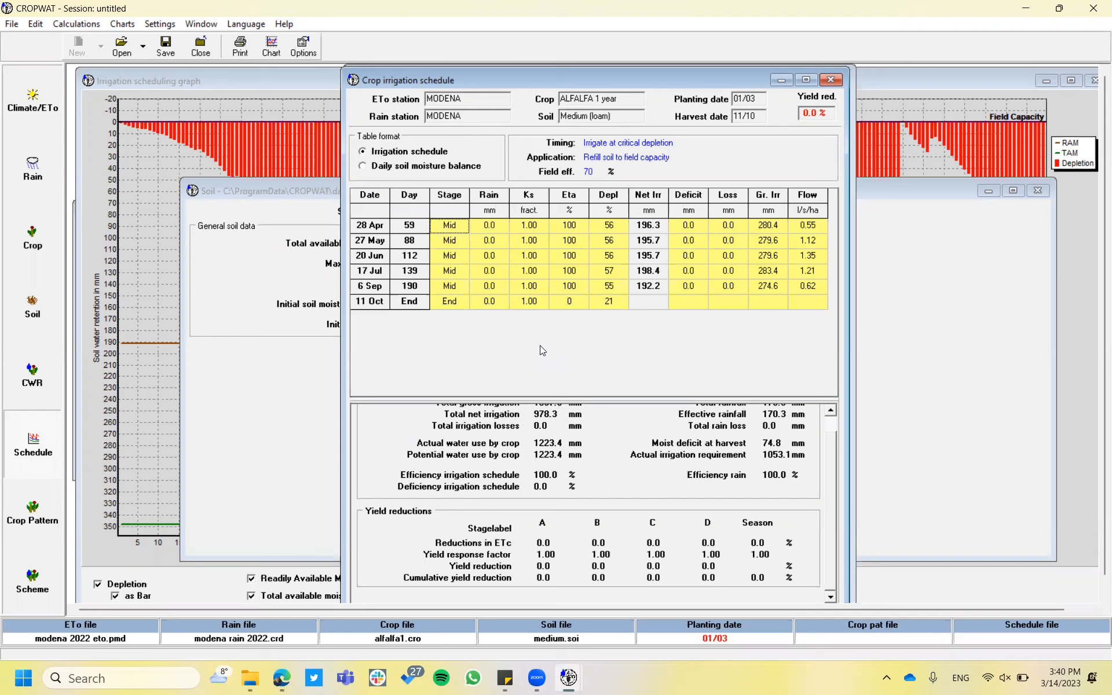
pyautogui.click(302, 45)
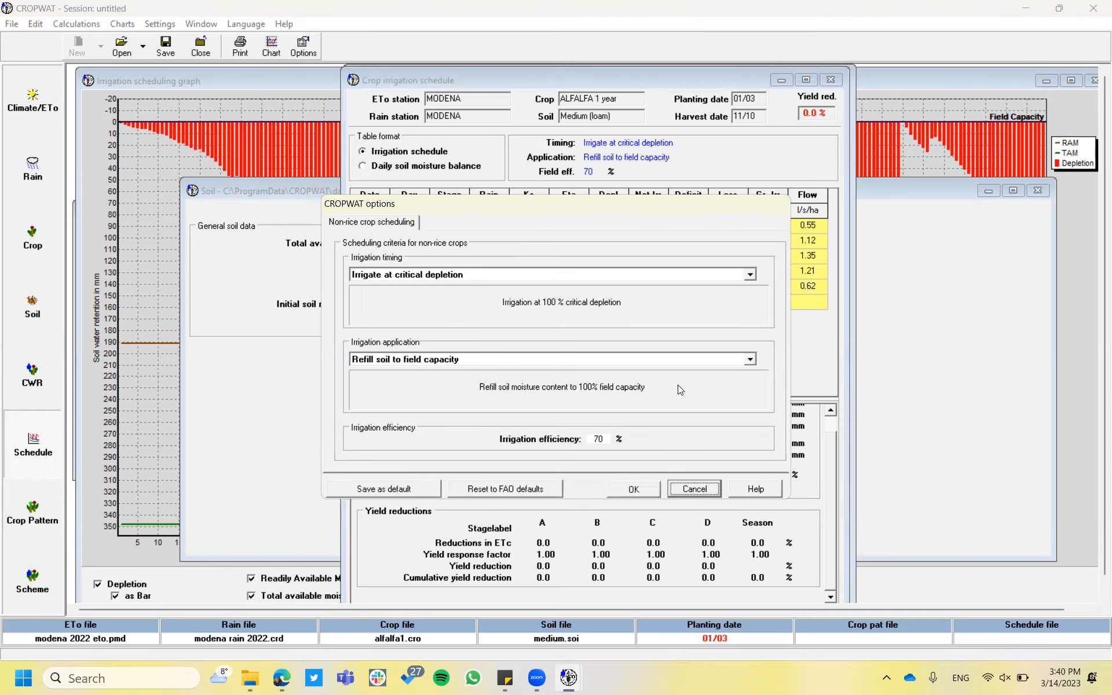
pyautogui.click(609, 439)
pyautogui.click(695, 488)
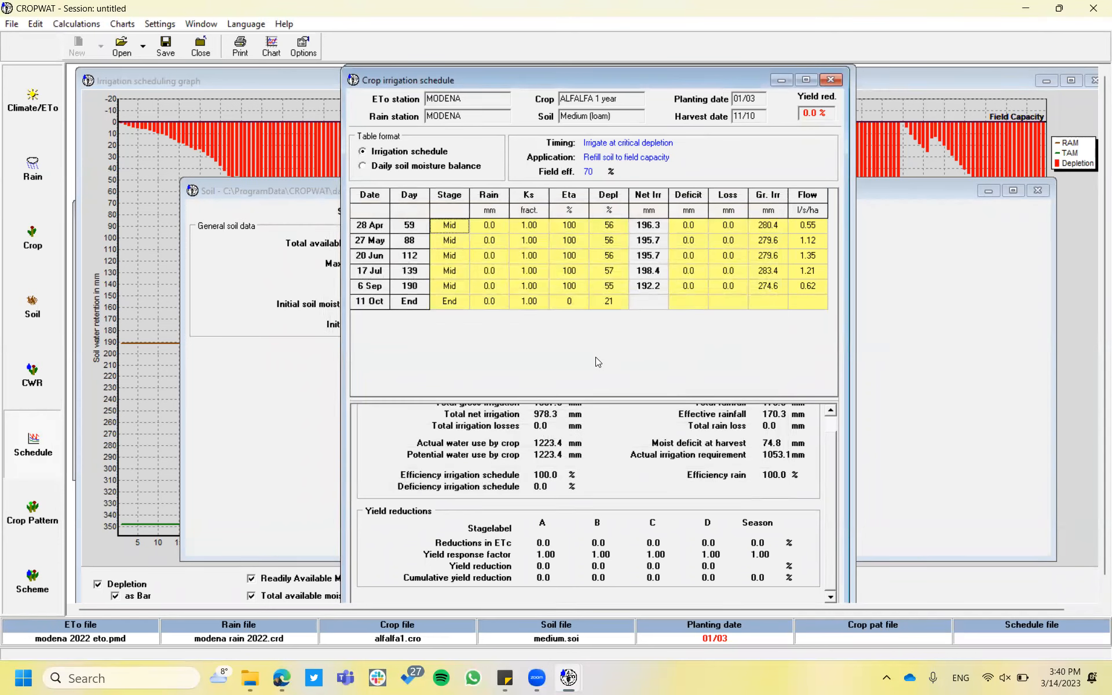
# Launch Word with a blank document, and switch back to the CROPWAT crop irrigation schedule.
pyautogui.press('super')
pyautogui.write('word')
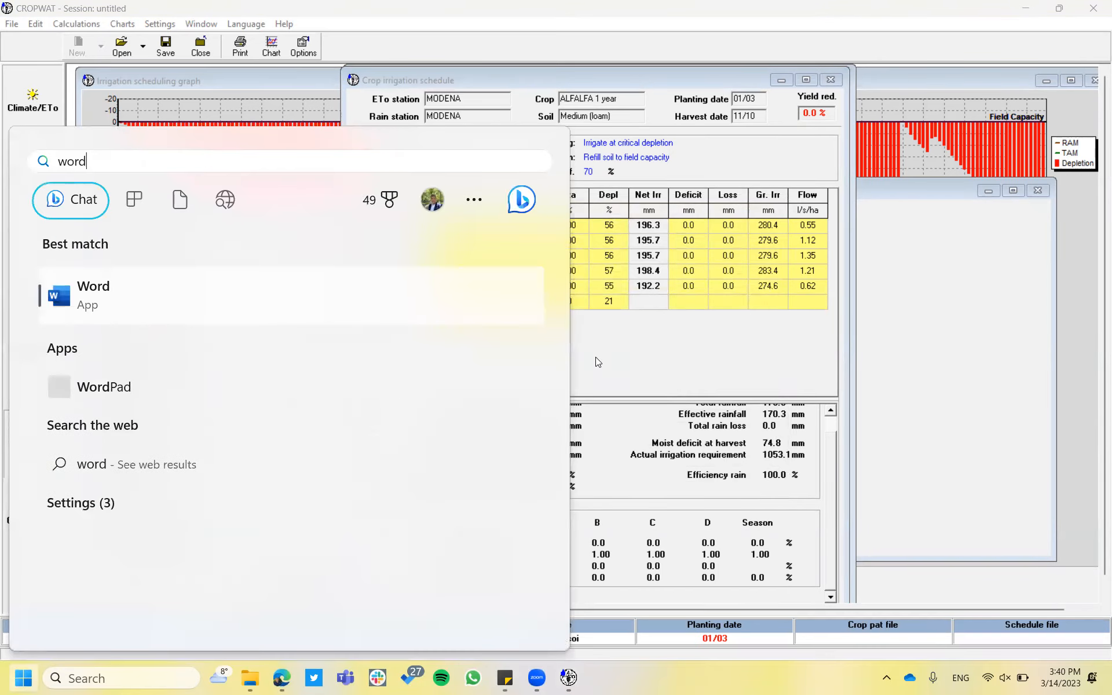
pyautogui.press('Escape')
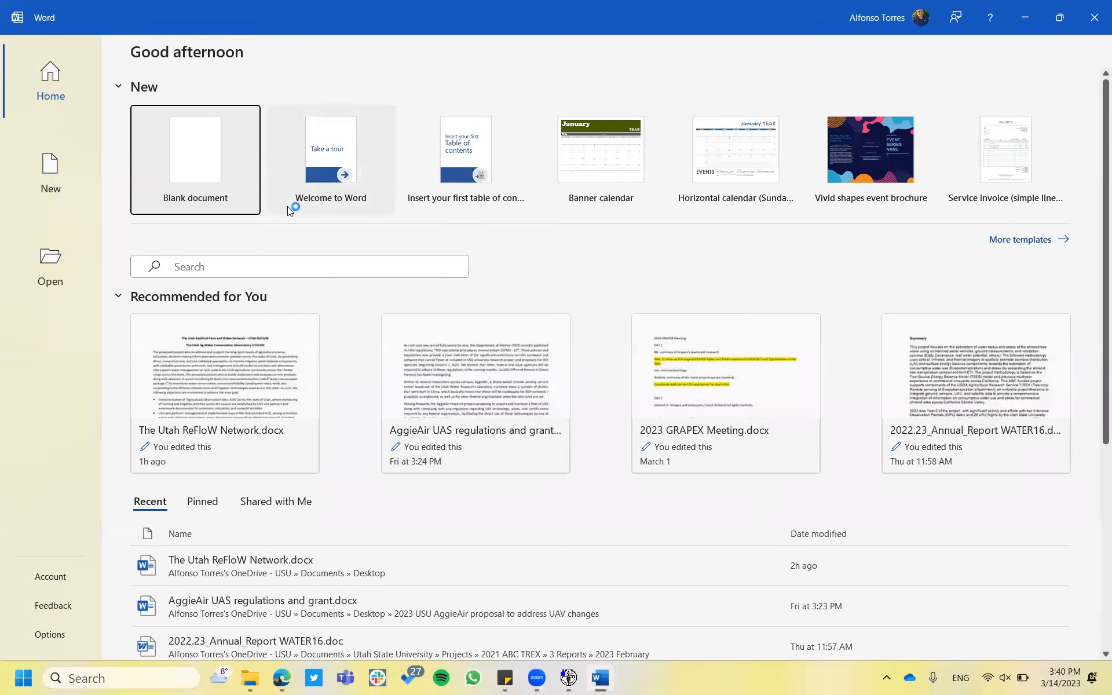
pyautogui.click(207, 175)
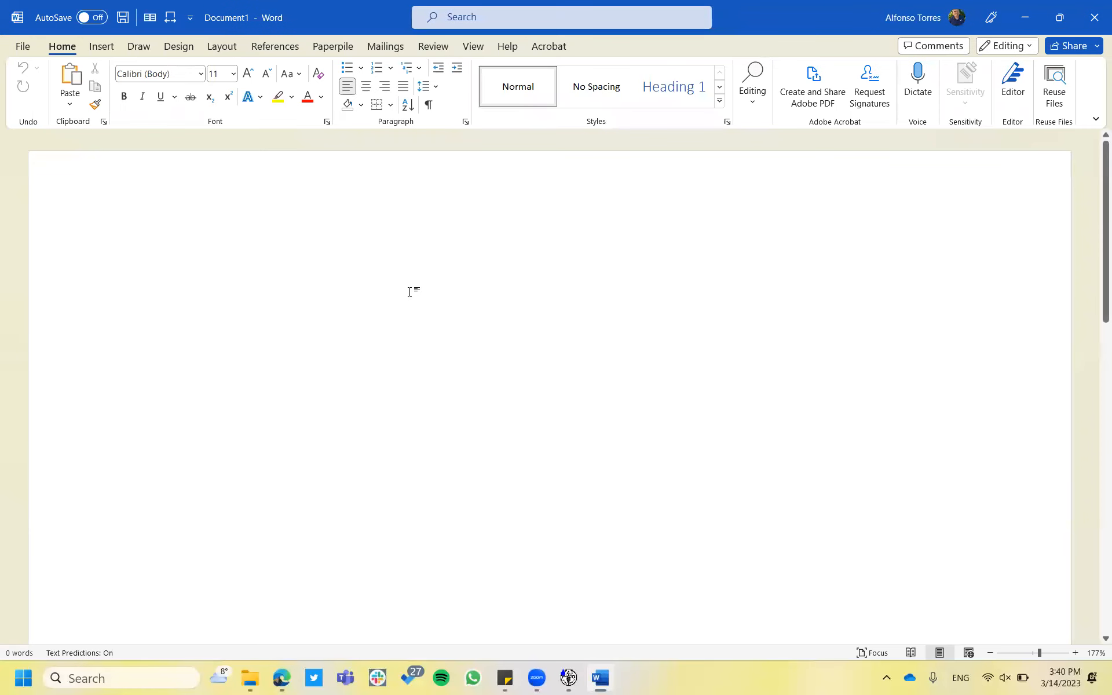
pyautogui.hotkey('alt', 'Tab')
pyautogui.click(412, 295)
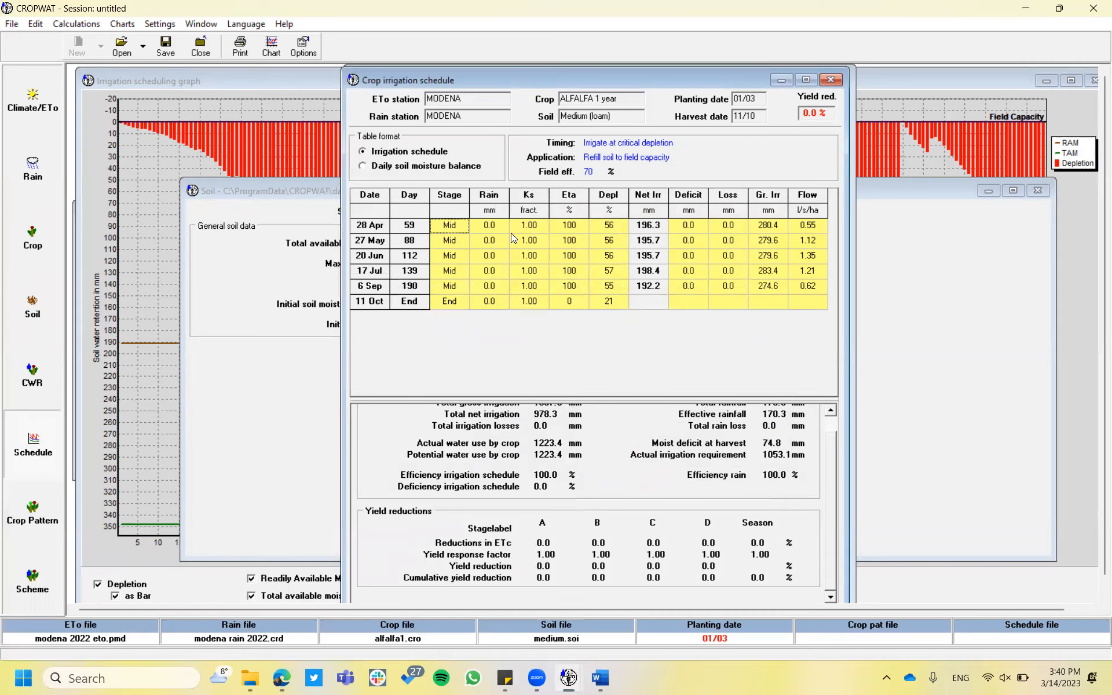
# Shrink the schedule table pane to expose the totals and yield reductions, and capture a screenshot of the crop irrigation schedule down to those sections.
pyautogui.press('super+shift+s')
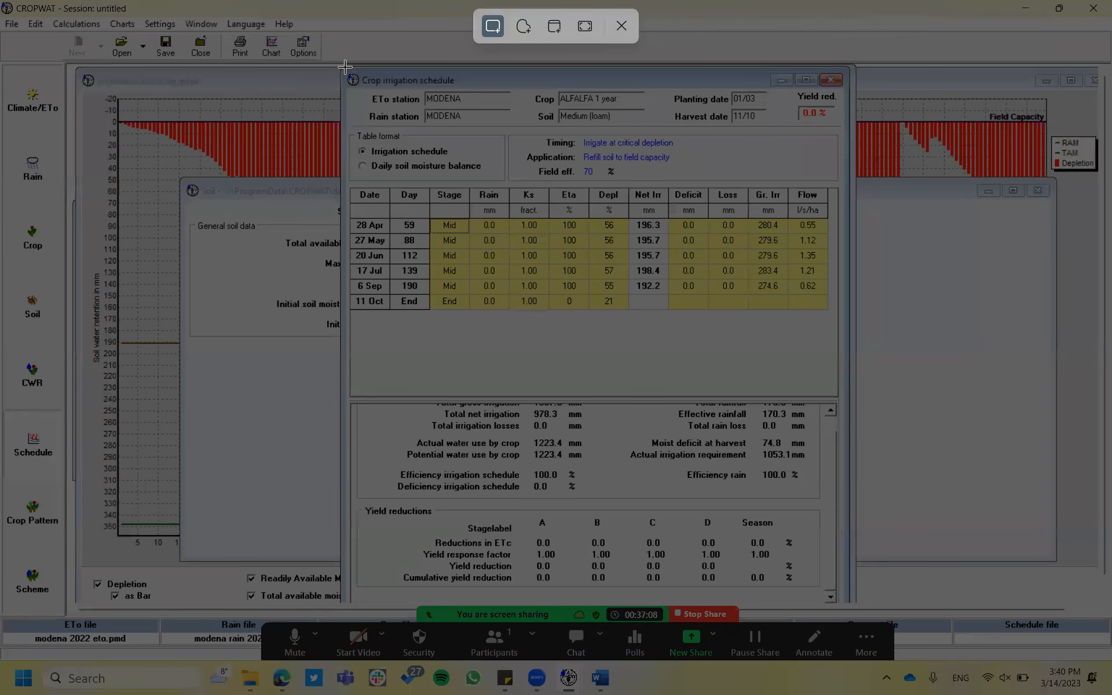
pyautogui.moveTo(344, 67); pyautogui.dragTo(725, 340)
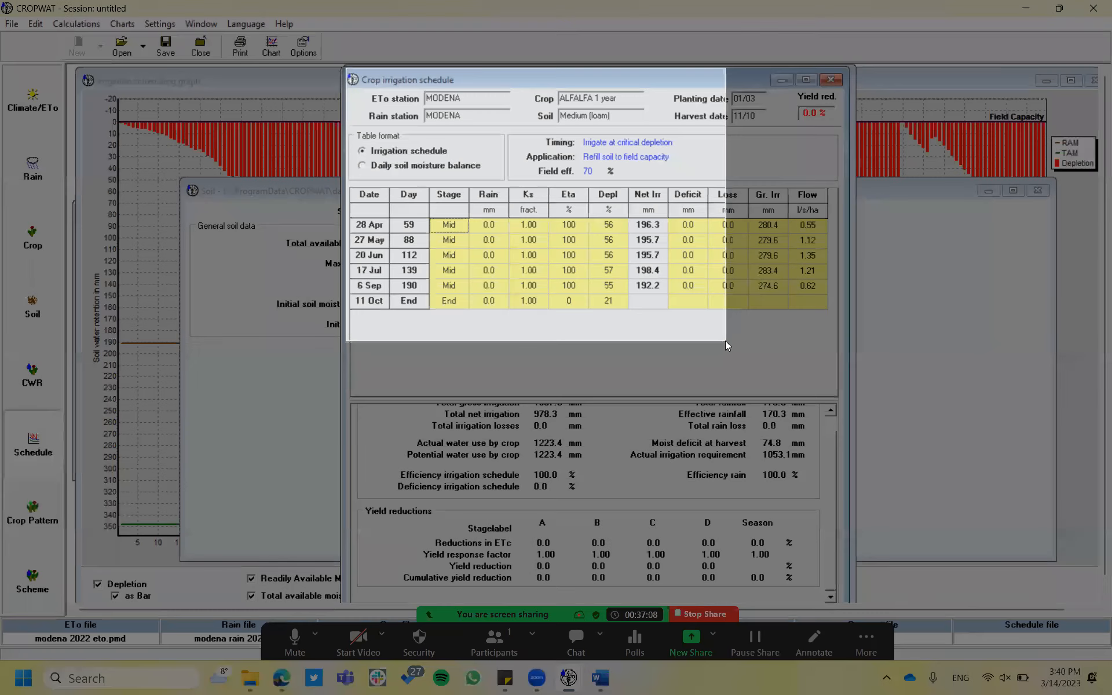
pyautogui.moveTo(680, 401); pyautogui.dragTo(680, 323)
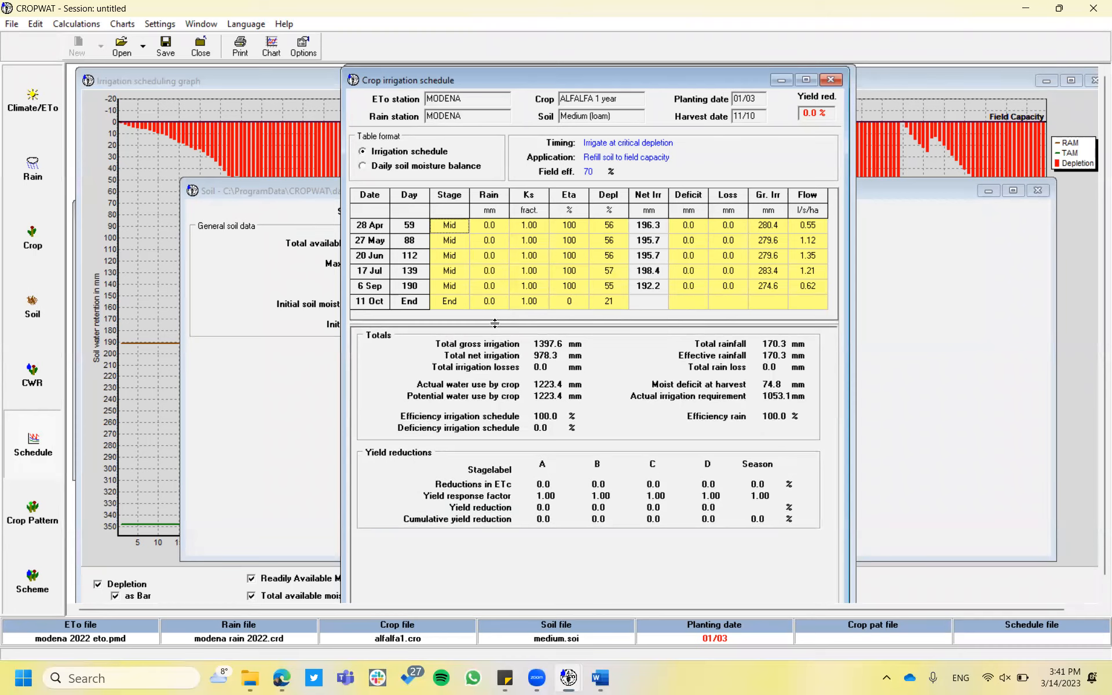
pyautogui.press('super+shift+s')
pyautogui.moveTo(346, 69); pyautogui.dragTo(843, 541)
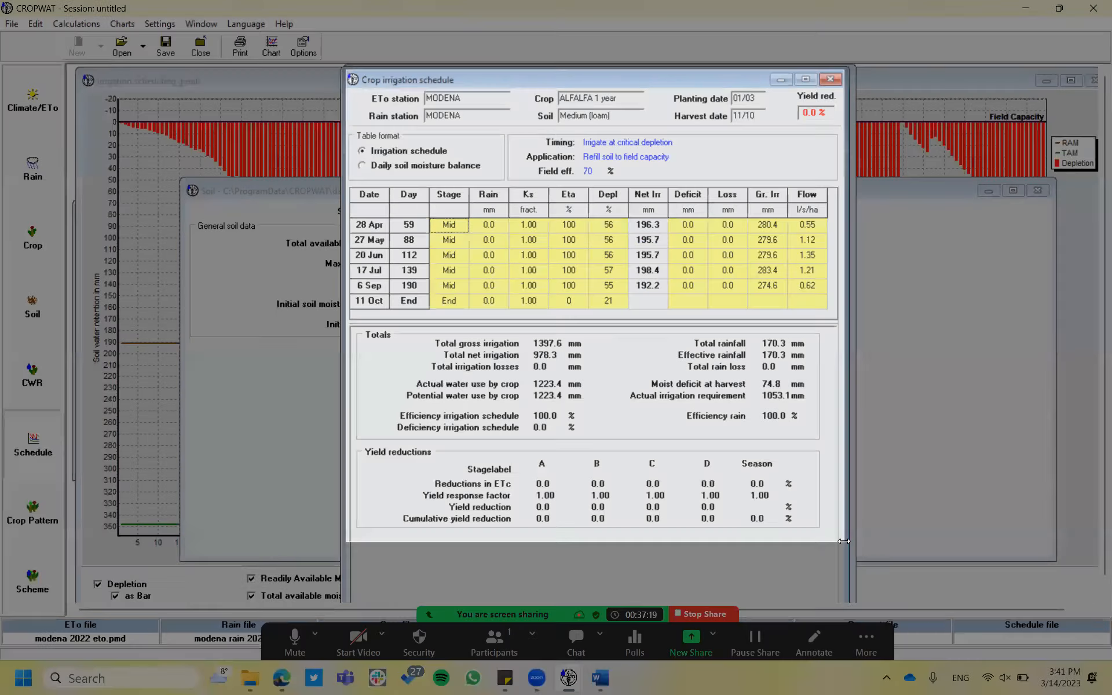
# Paste the schedule screenshot into the blank Word document and review its irrigation dates, totals and yield reductions.
pyautogui.hotkey('alt', 'Tab')
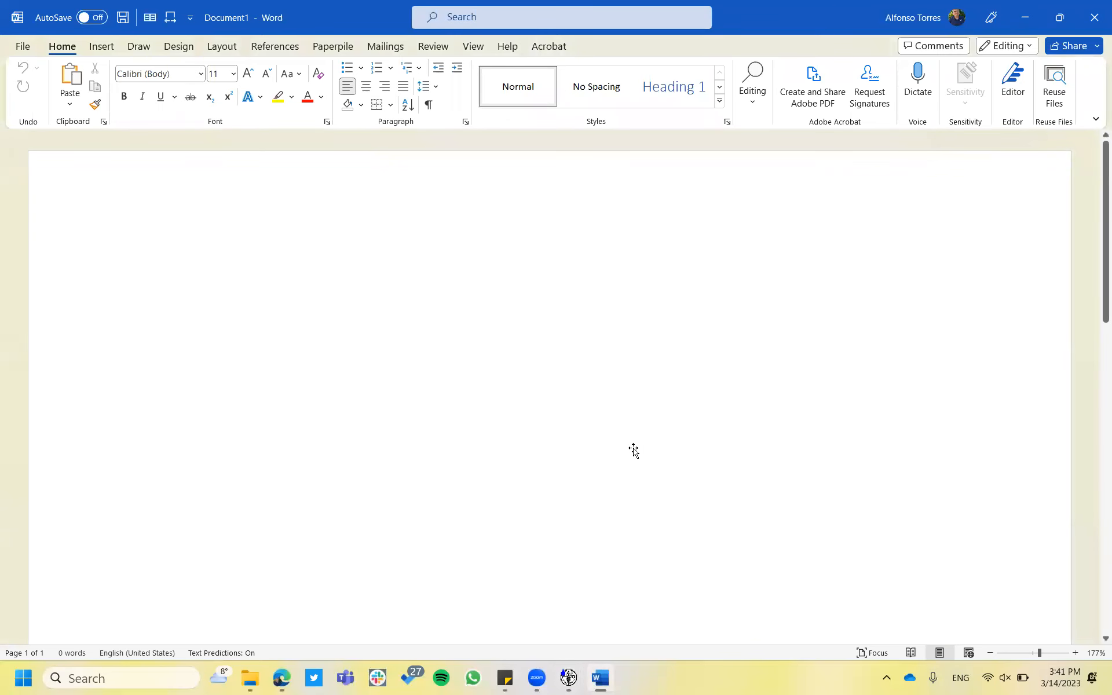
pyautogui.hotkey('ctrl', 'v')
pyautogui.scroll(10, 690, 388)
pyautogui.scroll(-1, 692, 386)
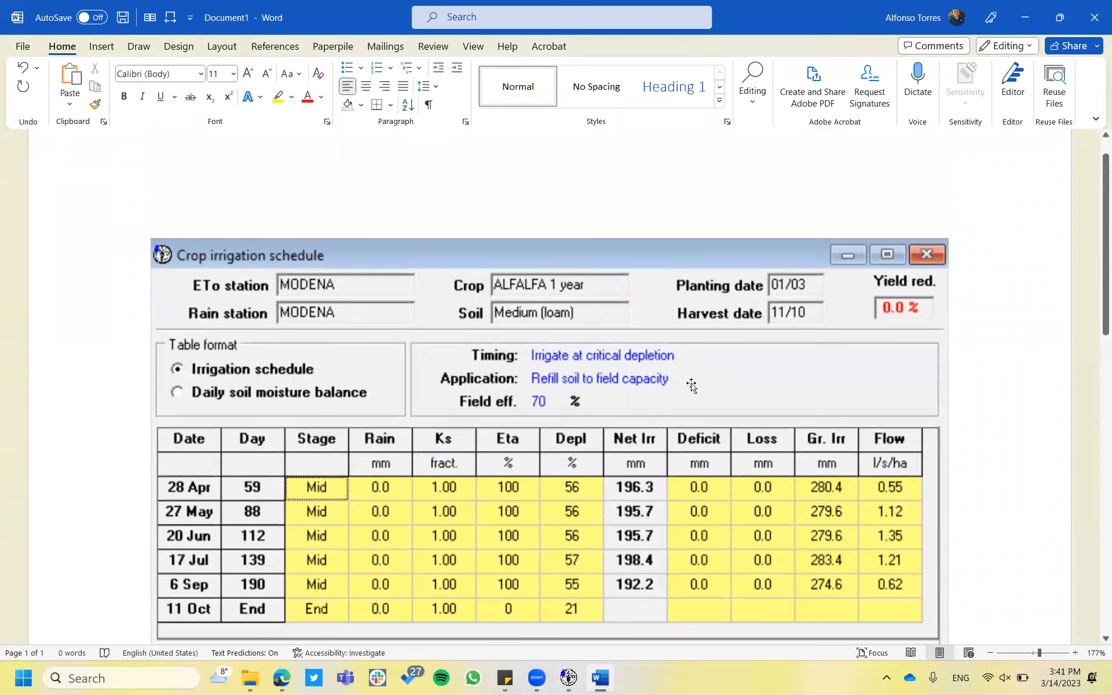
pyautogui.scroll(-5, 692, 386)
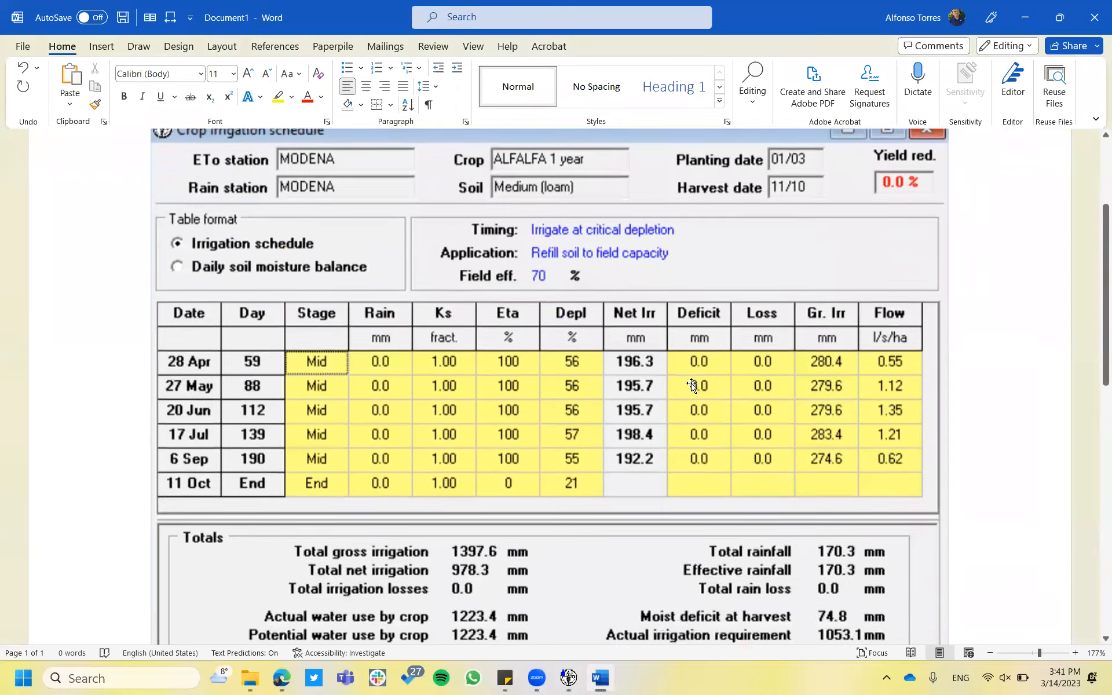
pyautogui.scroll(-1, 692, 386)
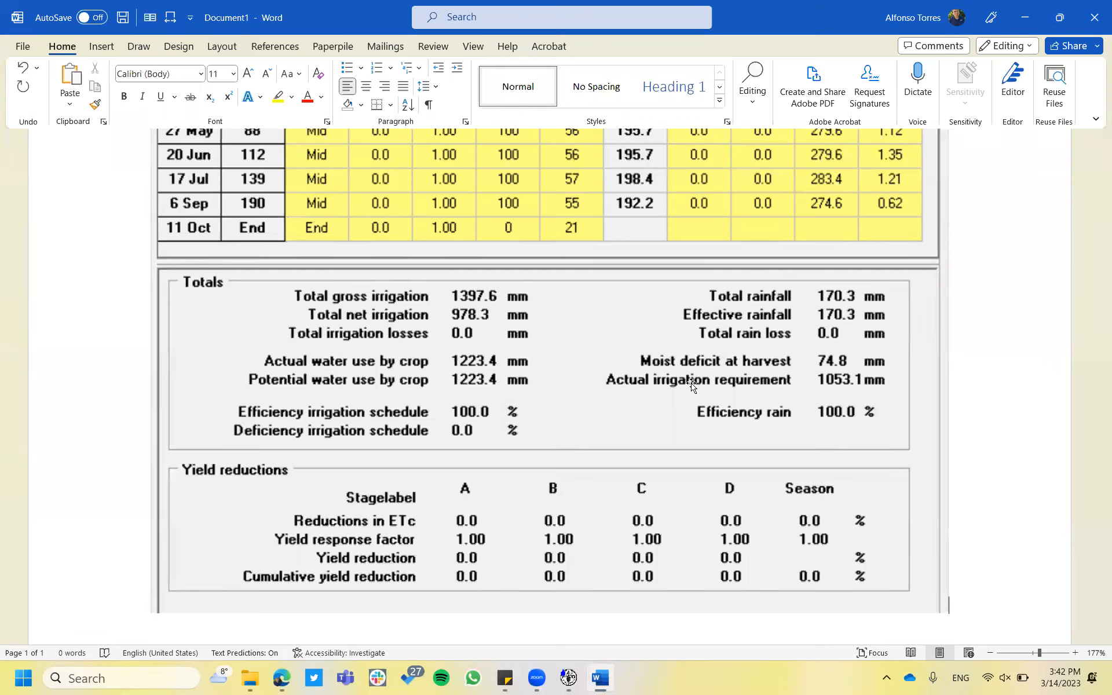
# Switch back to CROPWAT and set the irrigation efficiency in the scheduling options to 90%.
pyautogui.hotkey('alt', 'Tab')
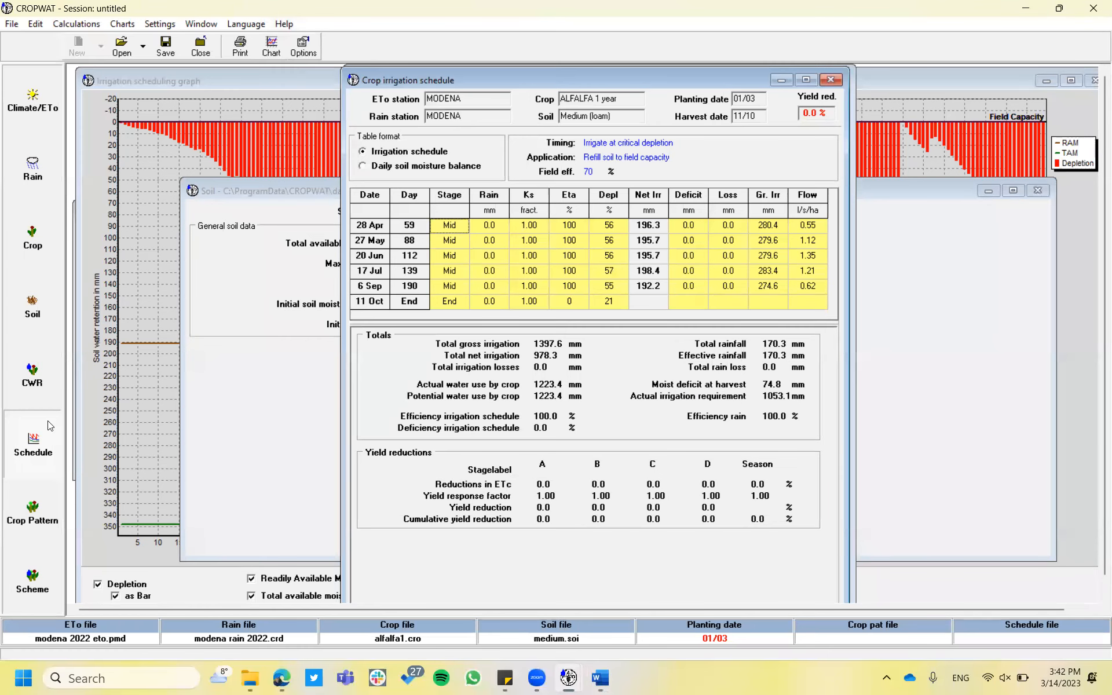
pyautogui.click(300, 51)
pyautogui.click(606, 441)
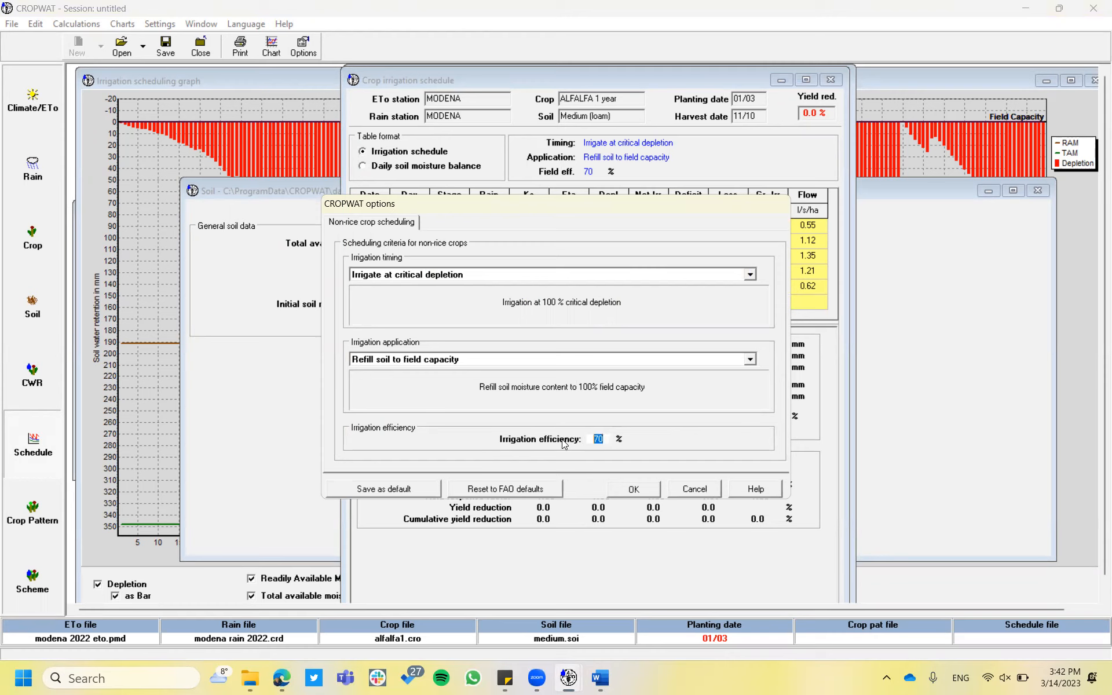
pyautogui.write('90')
pyautogui.click(644, 492)
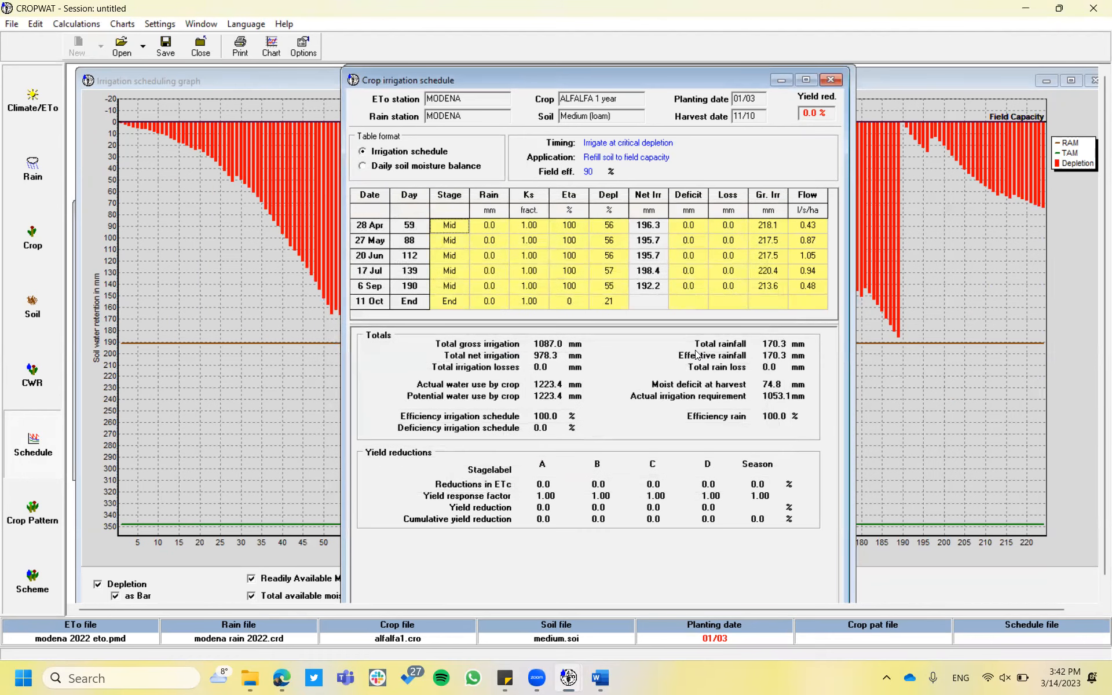
# Minimize the crop irrigation schedule and soil windows to uncover the irrigation scheduling graph.
pyautogui.click(781, 81)
pyautogui.click(783, 79)
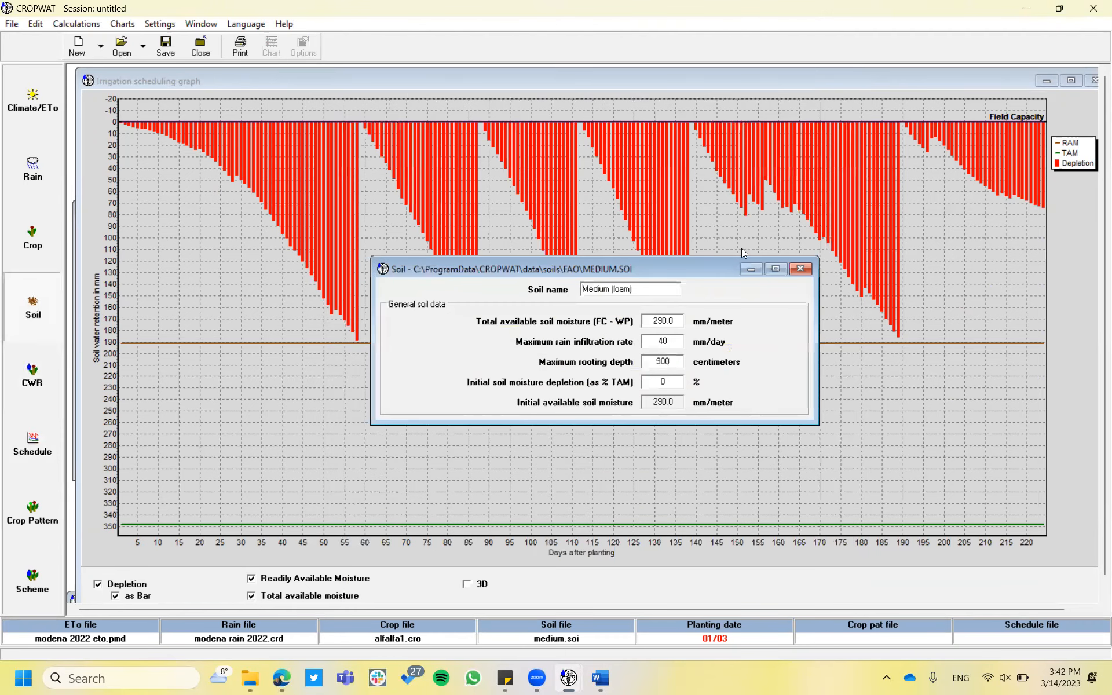
pyautogui.click(752, 269)
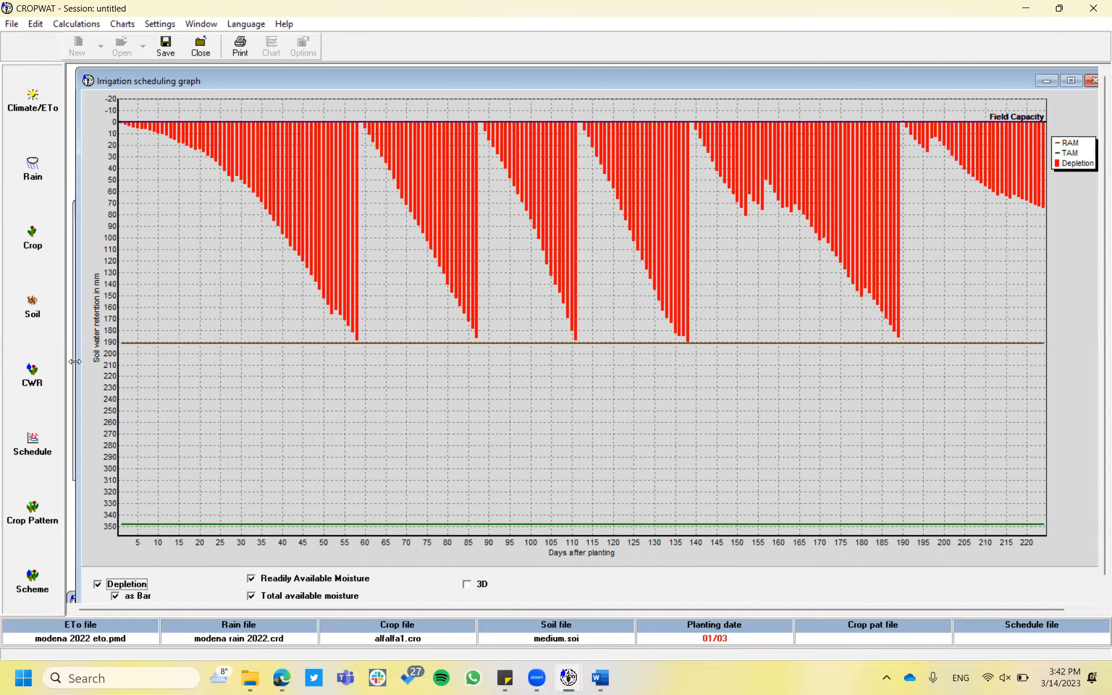
# Bring the crop irrigation schedule forward and capture a screenshot of it down to the yield reductions.
pyautogui.click(33, 444)
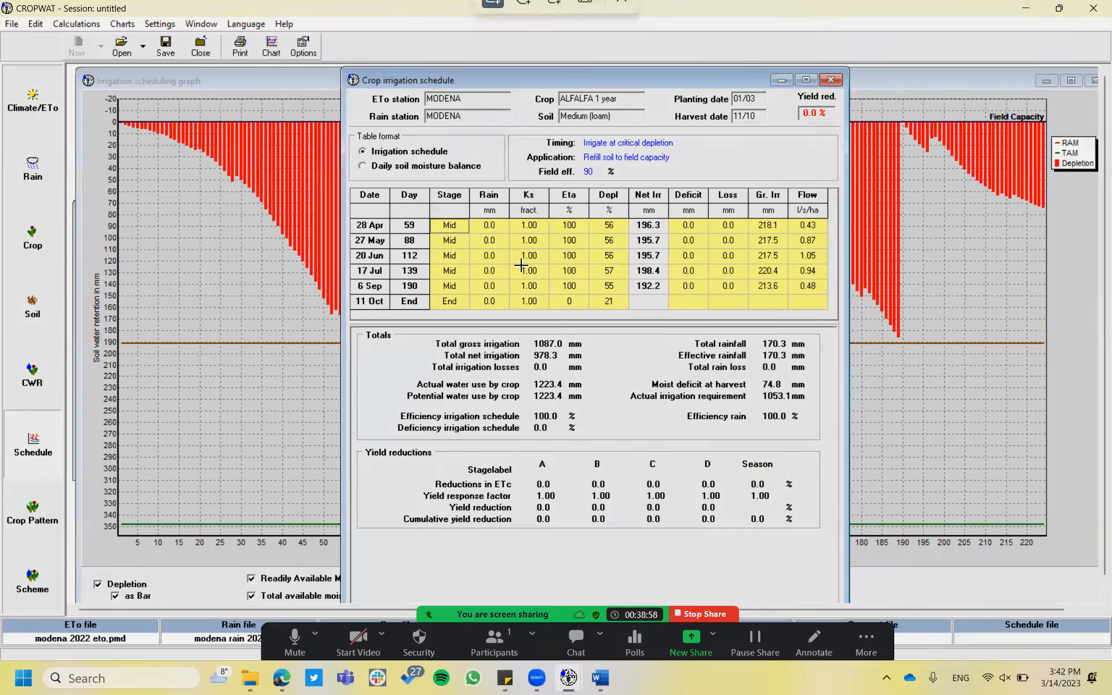
pyautogui.press('super+shift+s')
pyautogui.moveTo(344, 68); pyautogui.dragTo(843, 543)
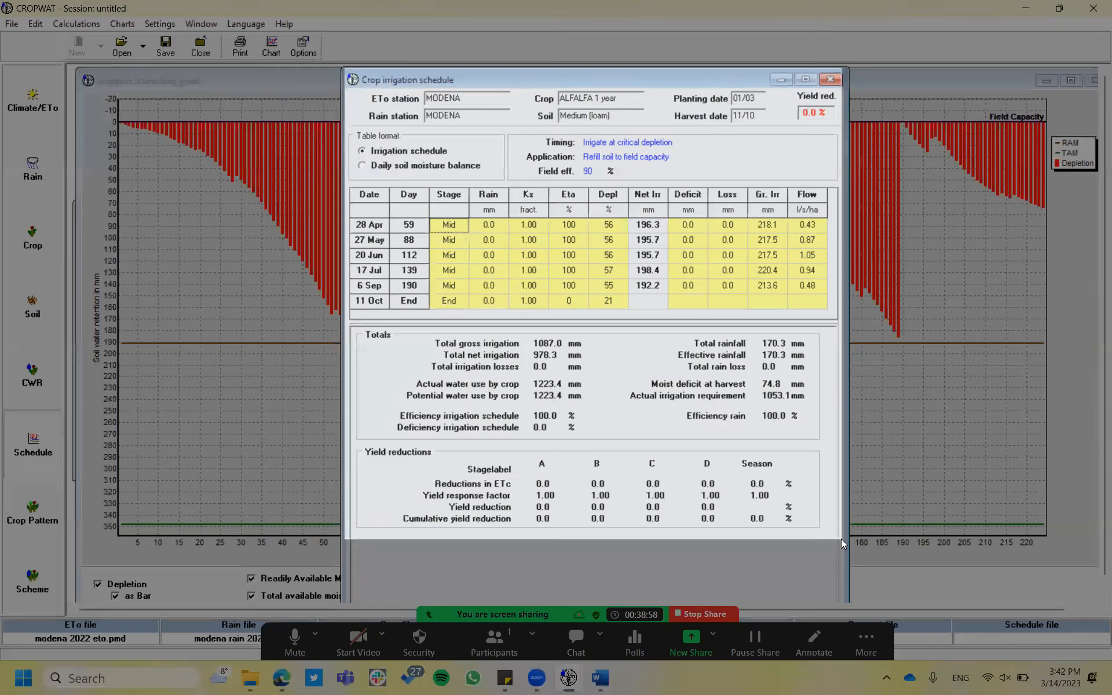
# Switch to the Word document and paste the 90% efficiency schedule screenshot on a new line below the first one.
pyautogui.hotkey('alt', 'Tab')
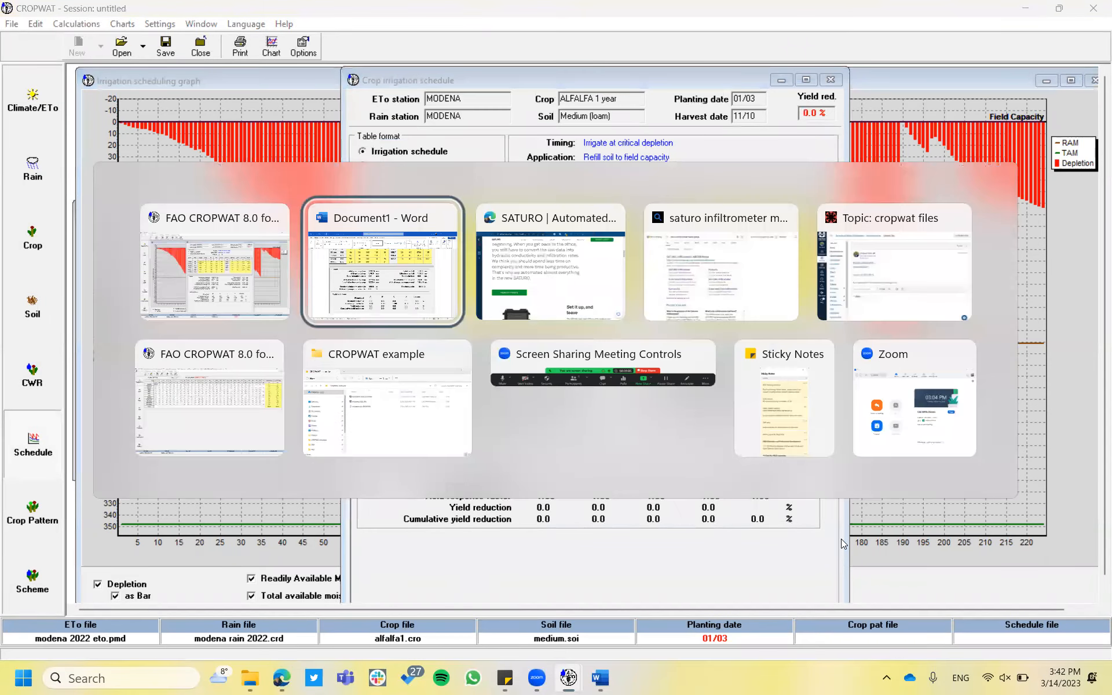
pyautogui.hotkey('ctrl', 'v')
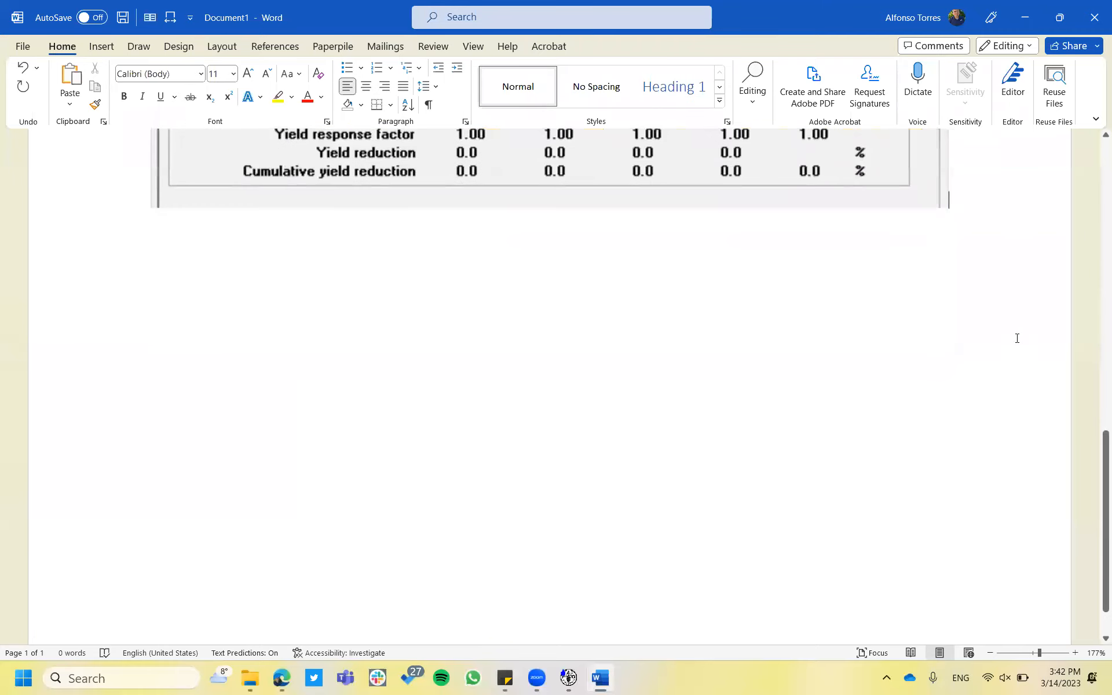
pyautogui.press('Return')
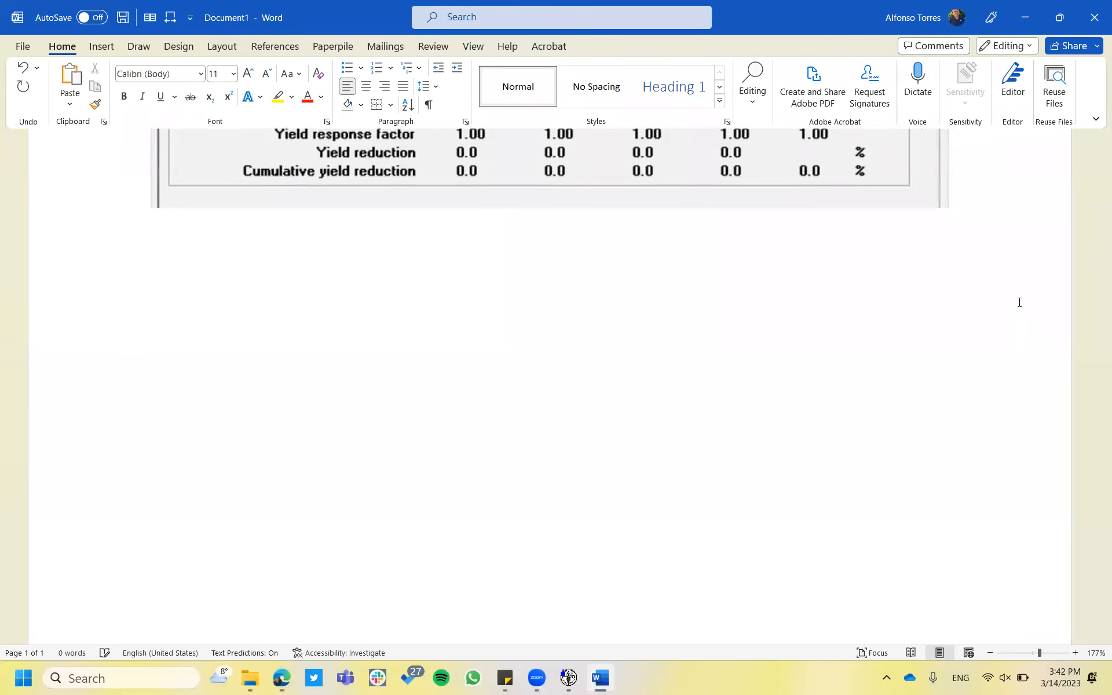
pyautogui.hotkey('ctrl', 'v')
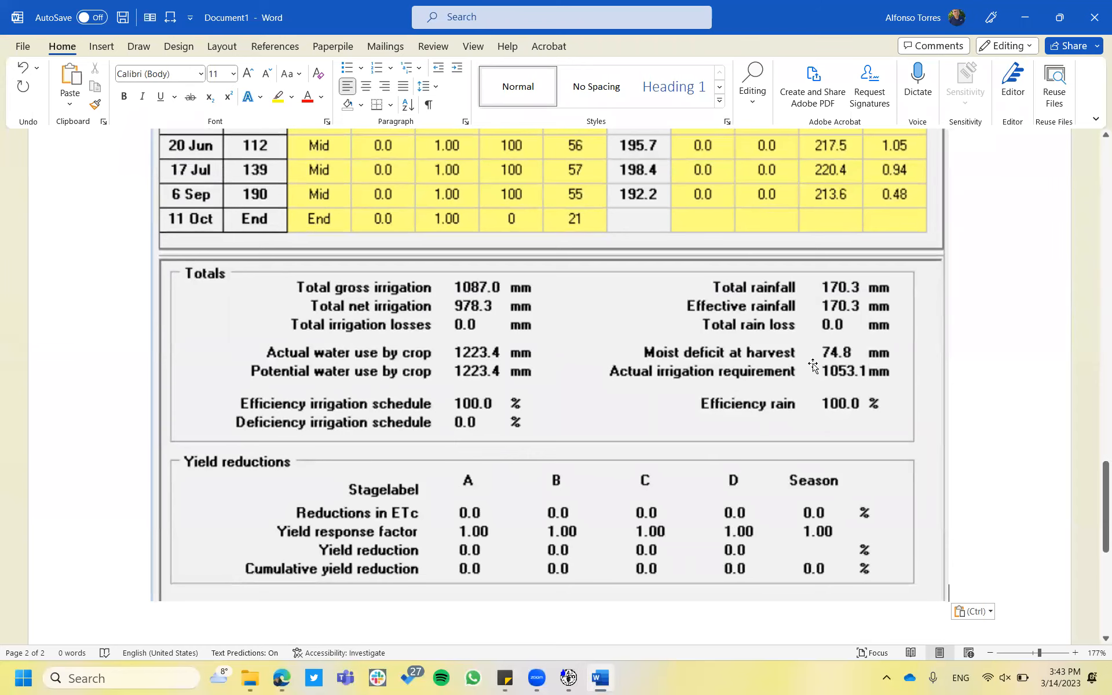
# Compare the 70% and 90% efficiency schedule screenshots, examining irrigation dates, net and gross irrigation, totals and yield reductions.
pyautogui.scroll(3, 813, 365)
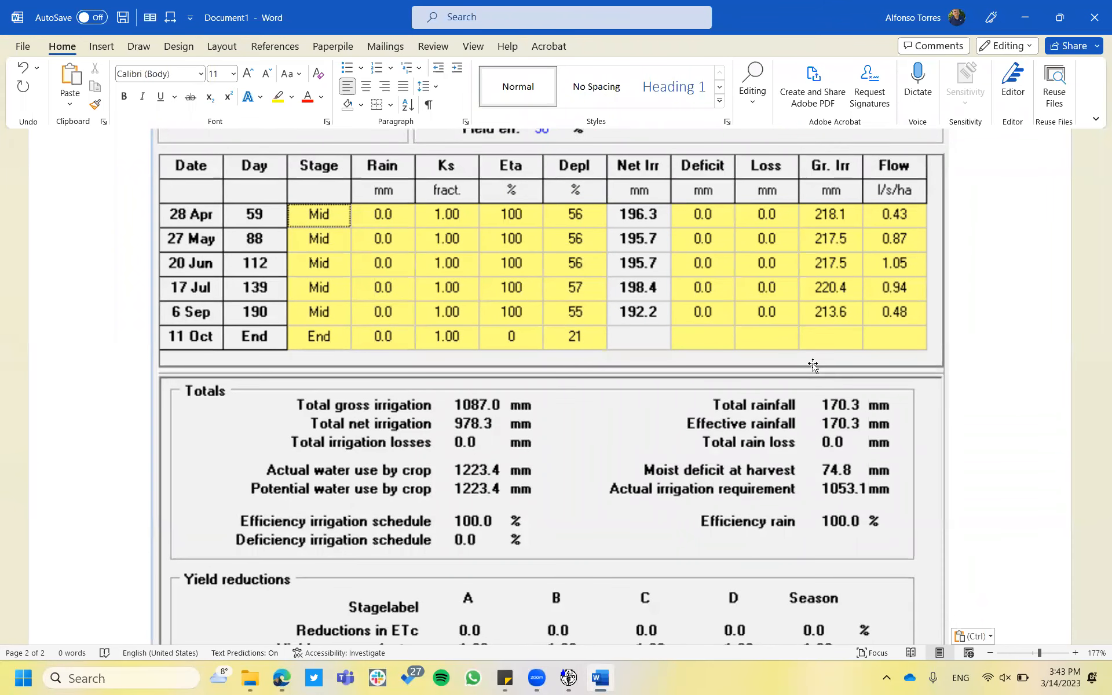
pyautogui.scroll(-2, 813, 365)
pyautogui.scroll(8, 813, 365)
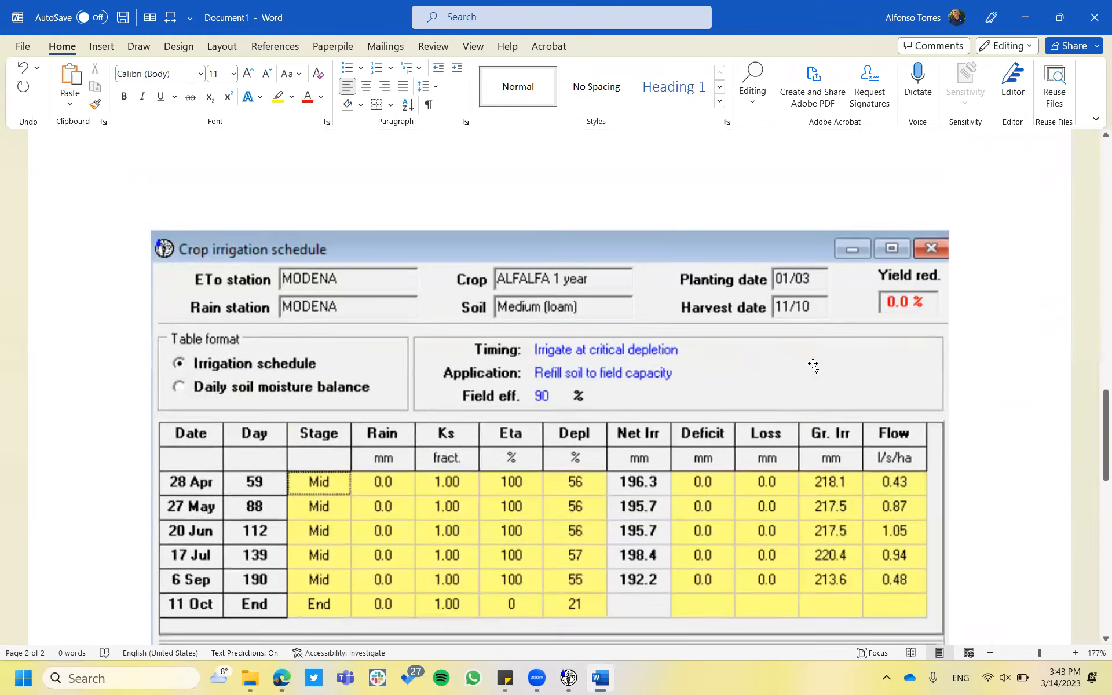
pyautogui.scroll(5, 813, 365)
pyautogui.scroll(-14, 814, 365)
pyautogui.scroll(3, 813, 365)
pyautogui.scroll(-1, 813, 365)
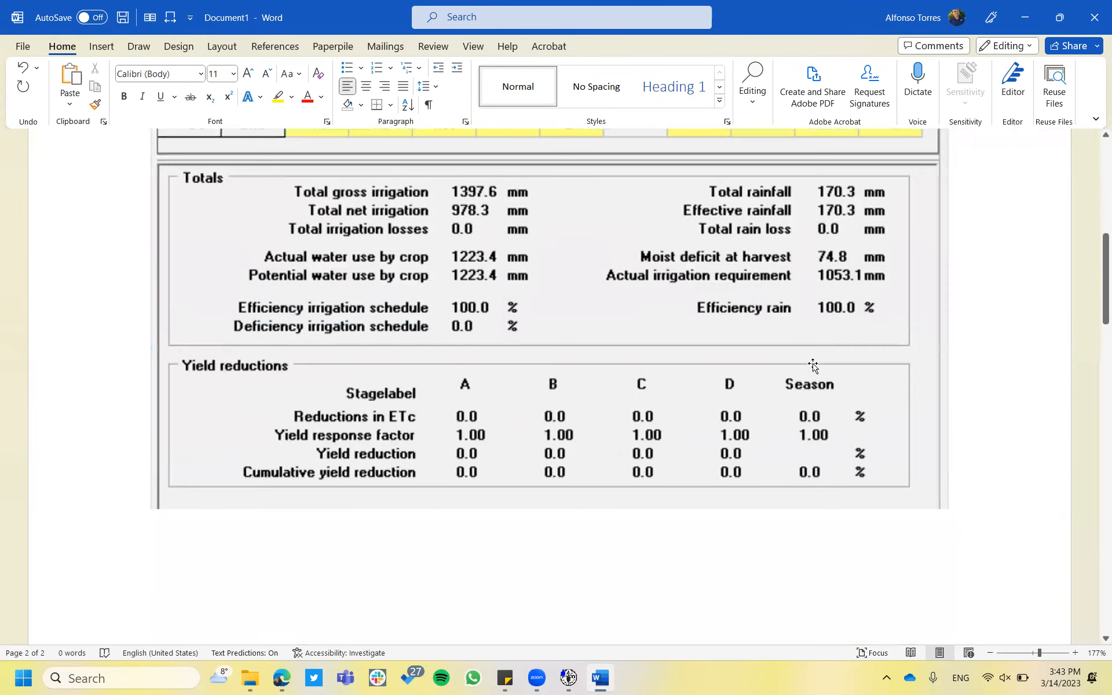
pyautogui.scroll(-1, 813, 365)
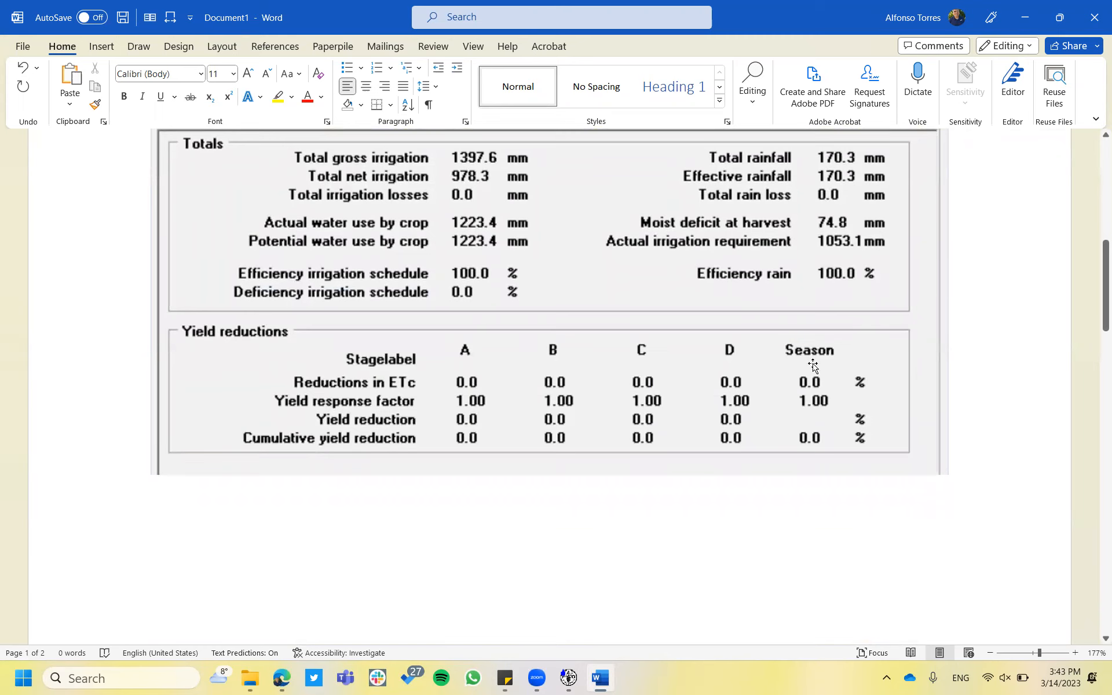
pyautogui.scroll(6, 813, 365)
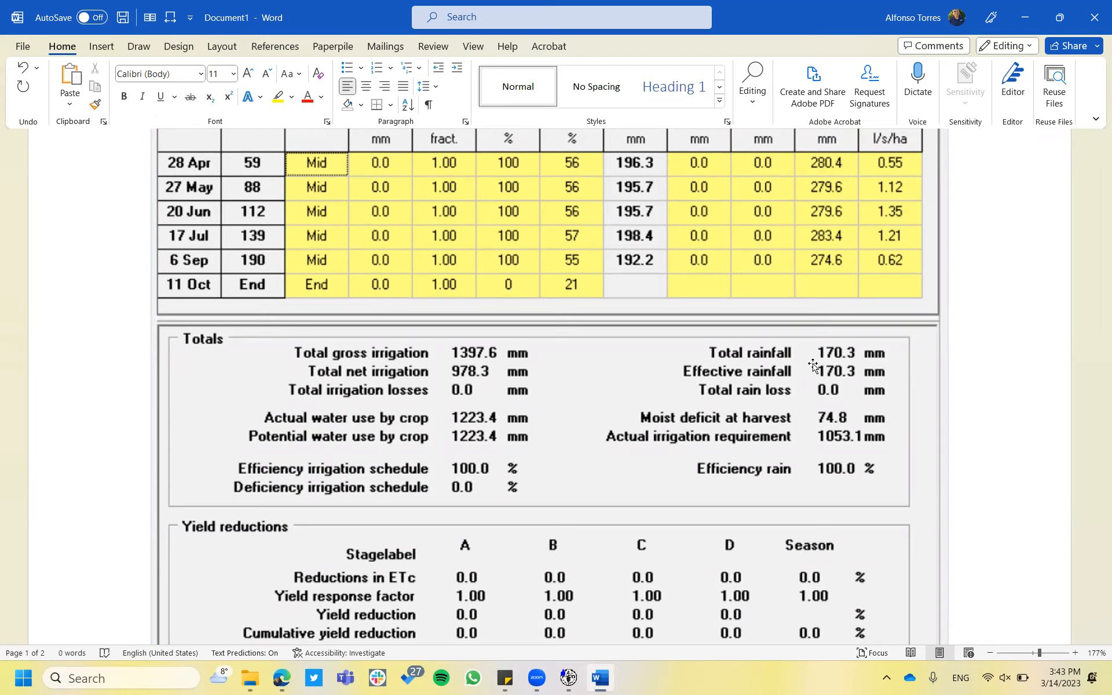
pyautogui.scroll(-12, 814, 363)
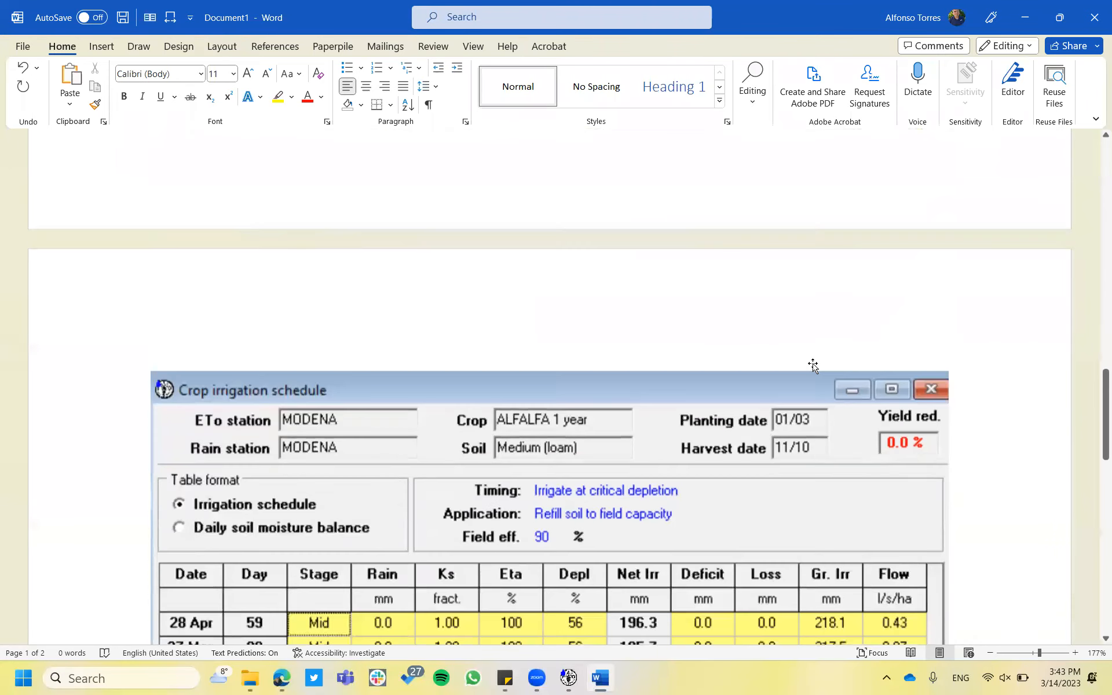
pyautogui.scroll(-4, 813, 363)
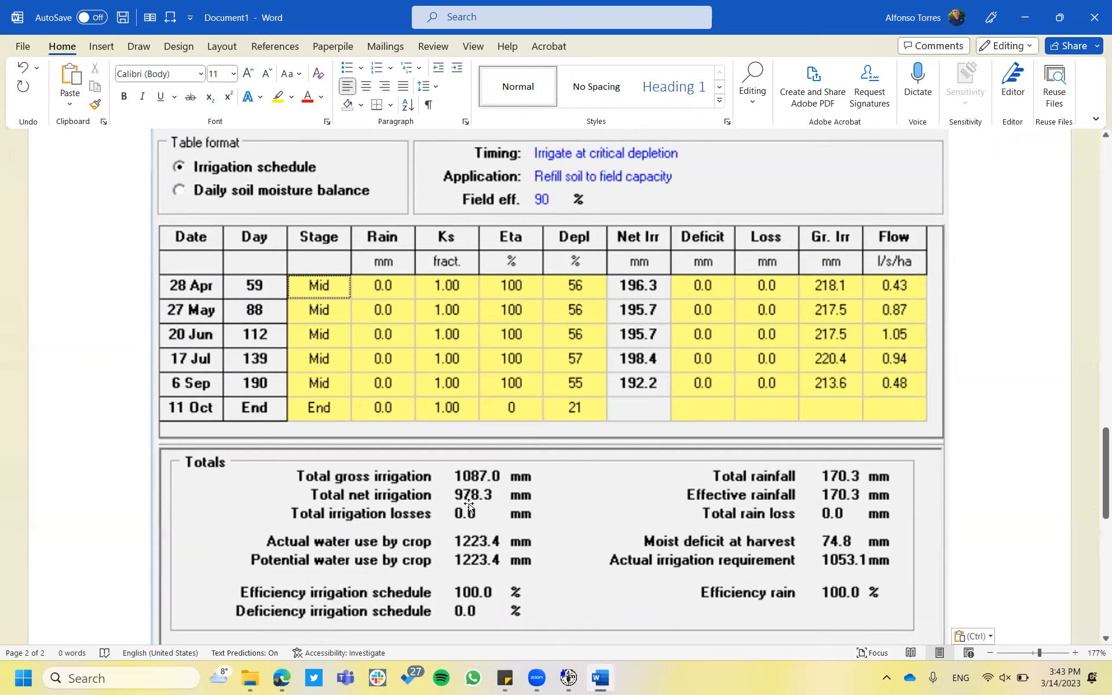
pyautogui.scroll(5, 496, 495)
pyautogui.scroll(-10, 497, 495)
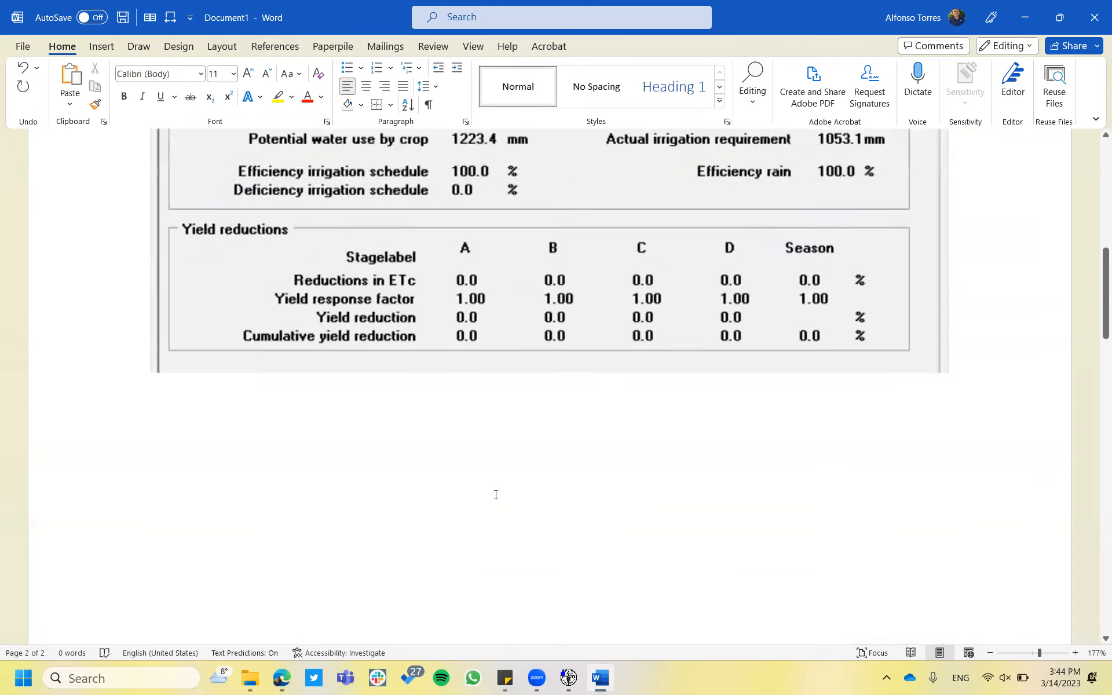
pyautogui.scroll(5, 495, 495)
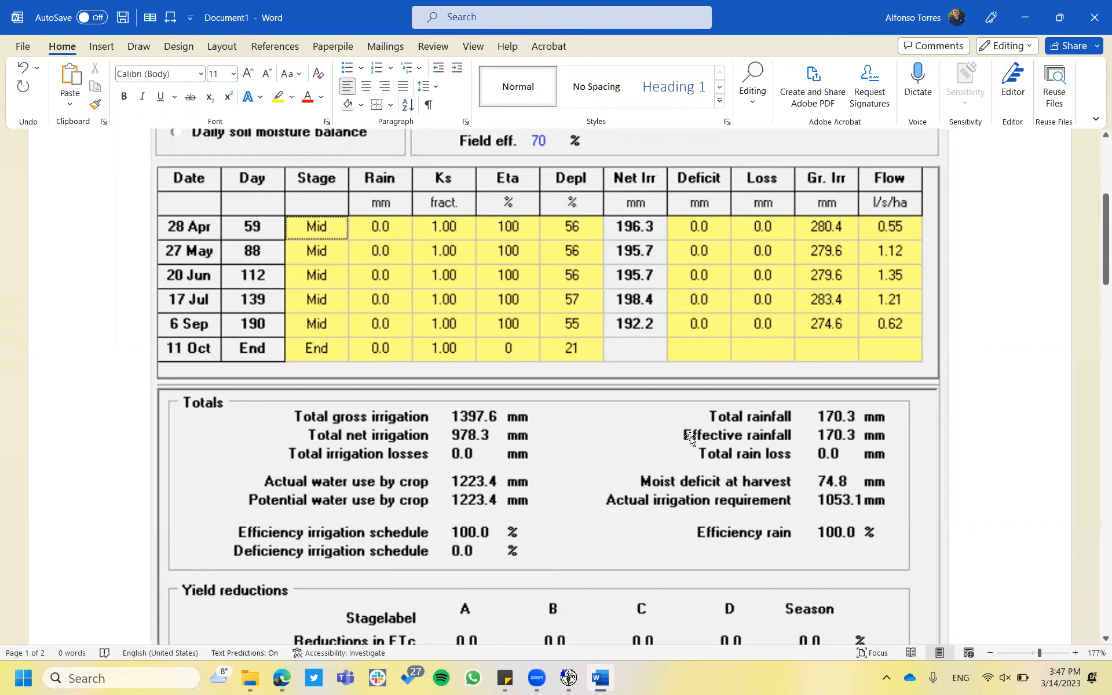
# Switch back to CROPWAT and set the irrigation efficiency in the scheduling options to 50%.
pyautogui.click(569, 678)
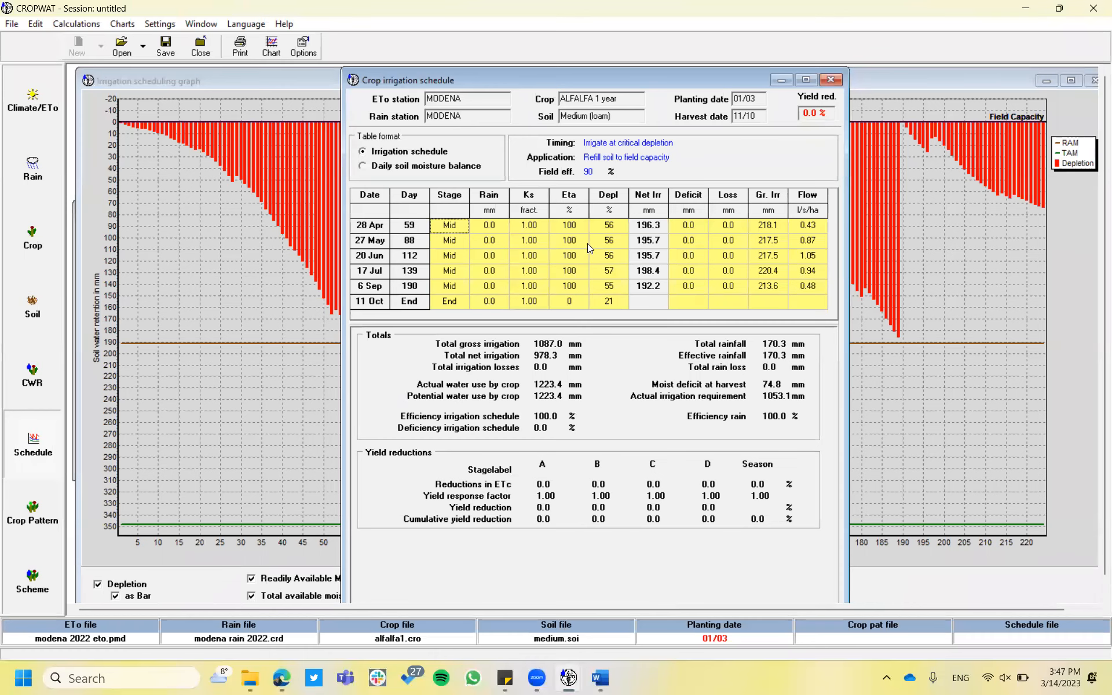
pyautogui.click(302, 44)
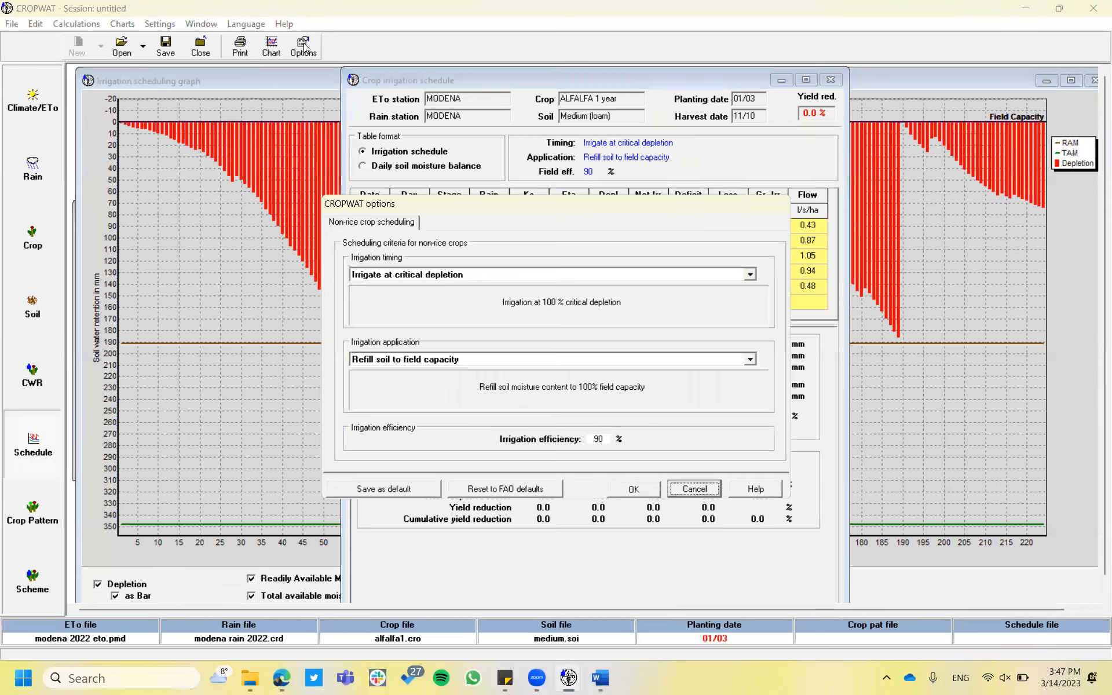
pyautogui.click(599, 439)
pyautogui.press('BackSpace')
pyautogui.press('BackSpace')
pyautogui.write('50')
pyautogui.click(635, 490)
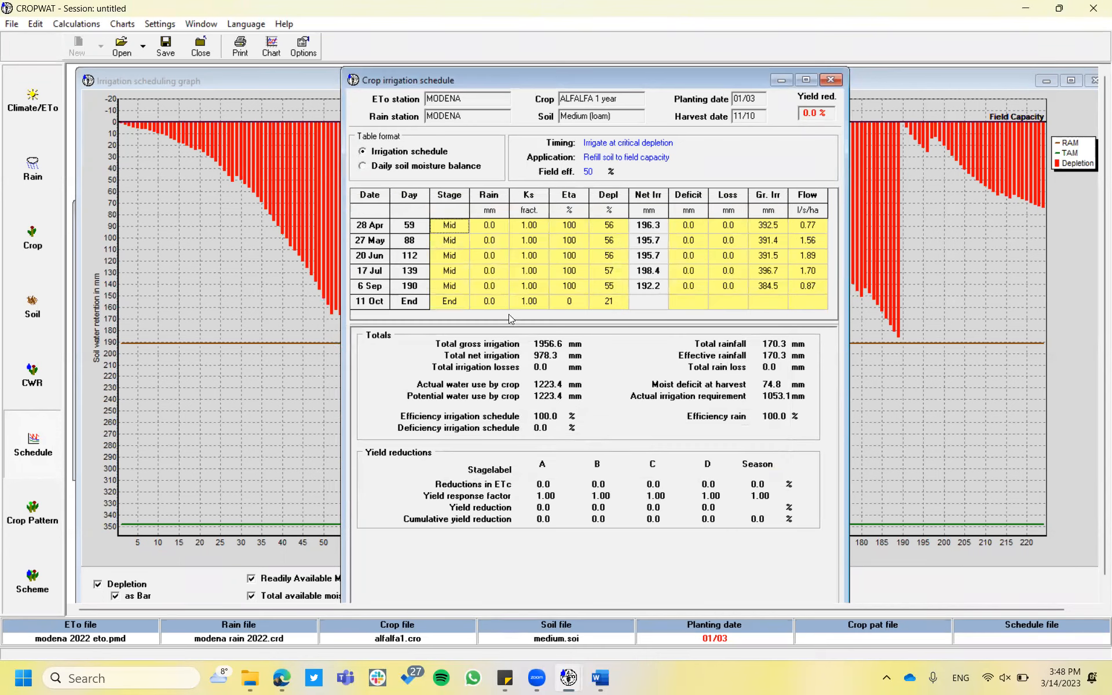
# Capture the 50% efficiency schedule window, paste it below the other screenshots in the Word document, and review its table and totals.
pyautogui.press('super+shift+s')
pyautogui.moveTo(341, 67); pyautogui.dragTo(850, 603)
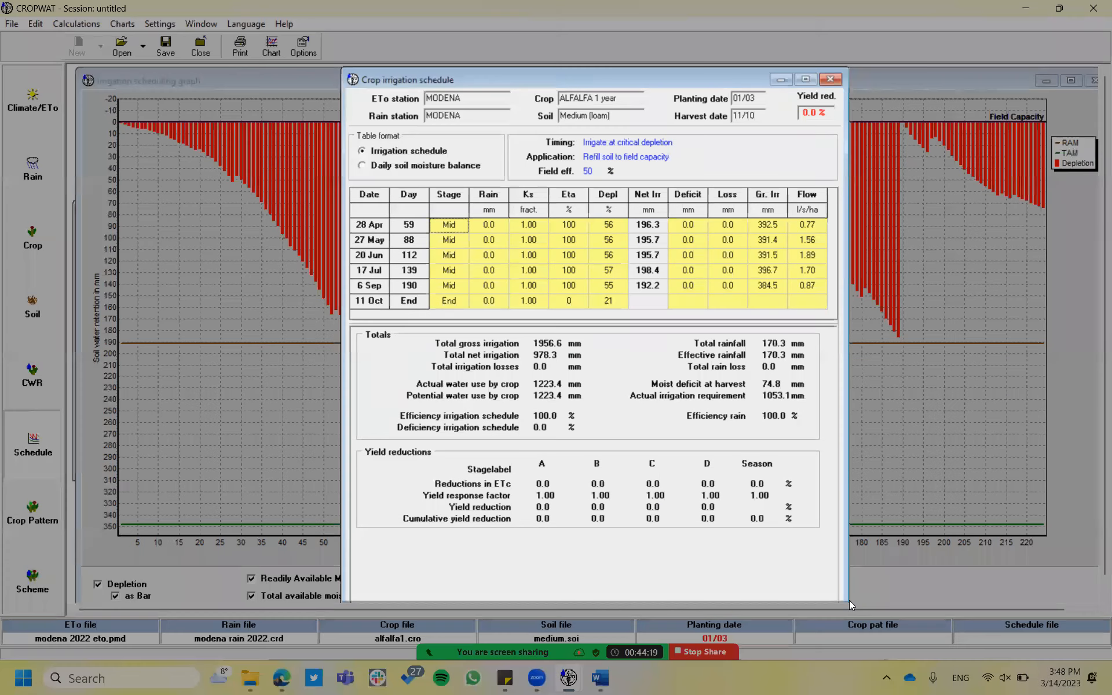
pyautogui.hotkey('alt', 'Tab')
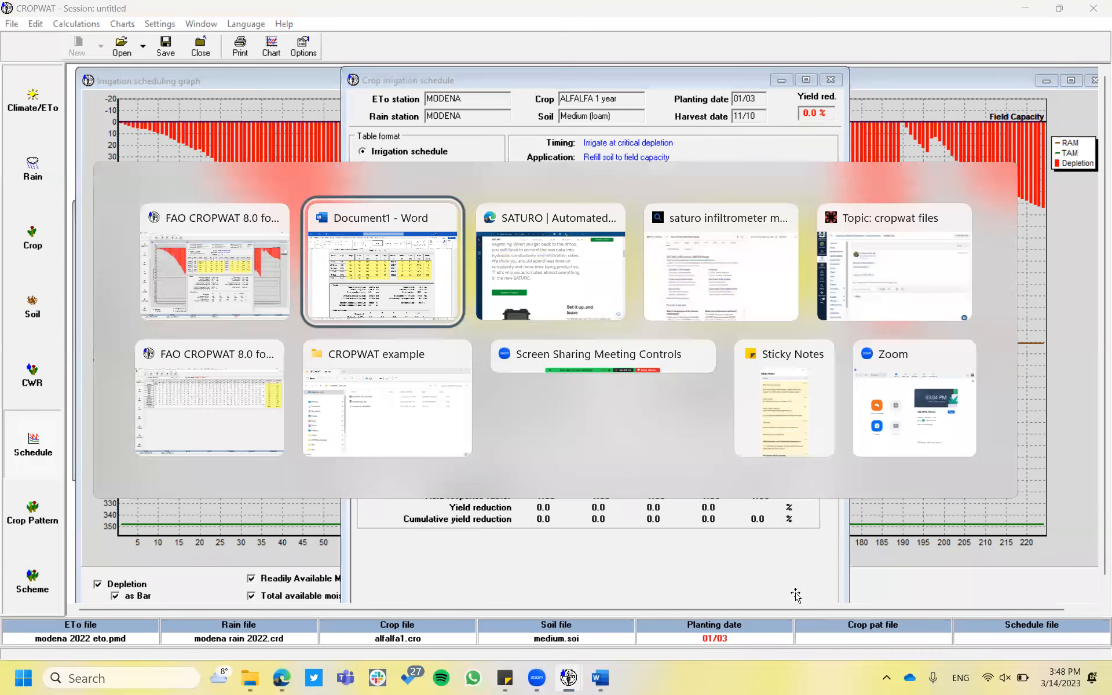
pyautogui.hotkey('ctrl', 'v')
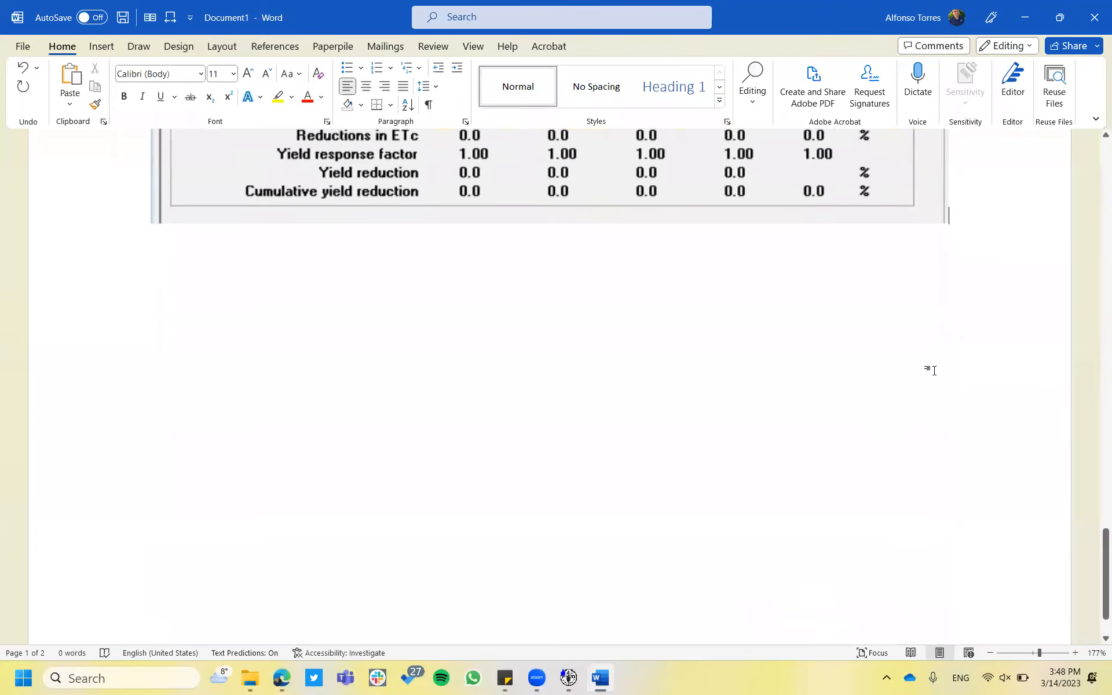
pyautogui.hotkey('ctrl', 'v')
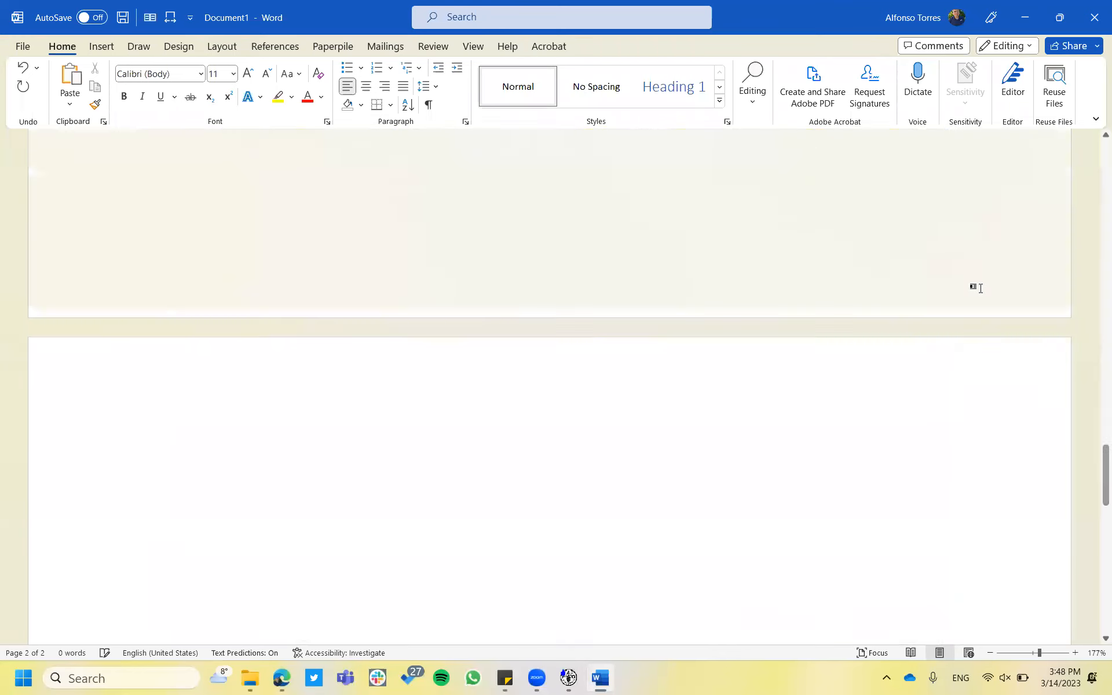
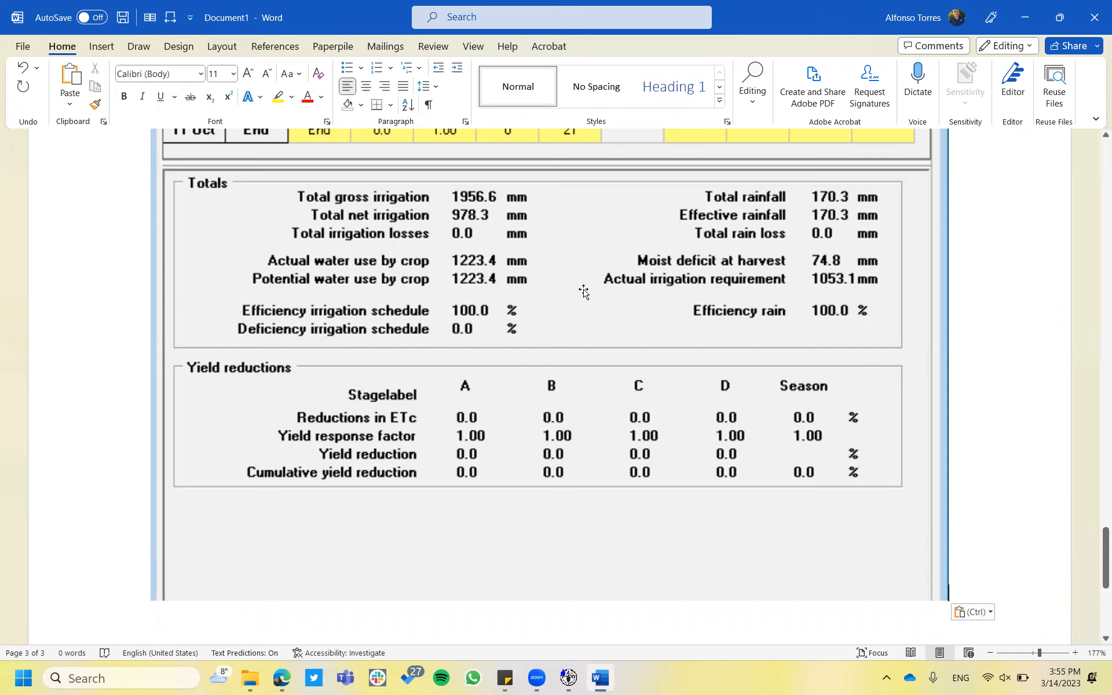
pyautogui.scroll(5, 584, 291)
pyautogui.scroll(2, 584, 292)
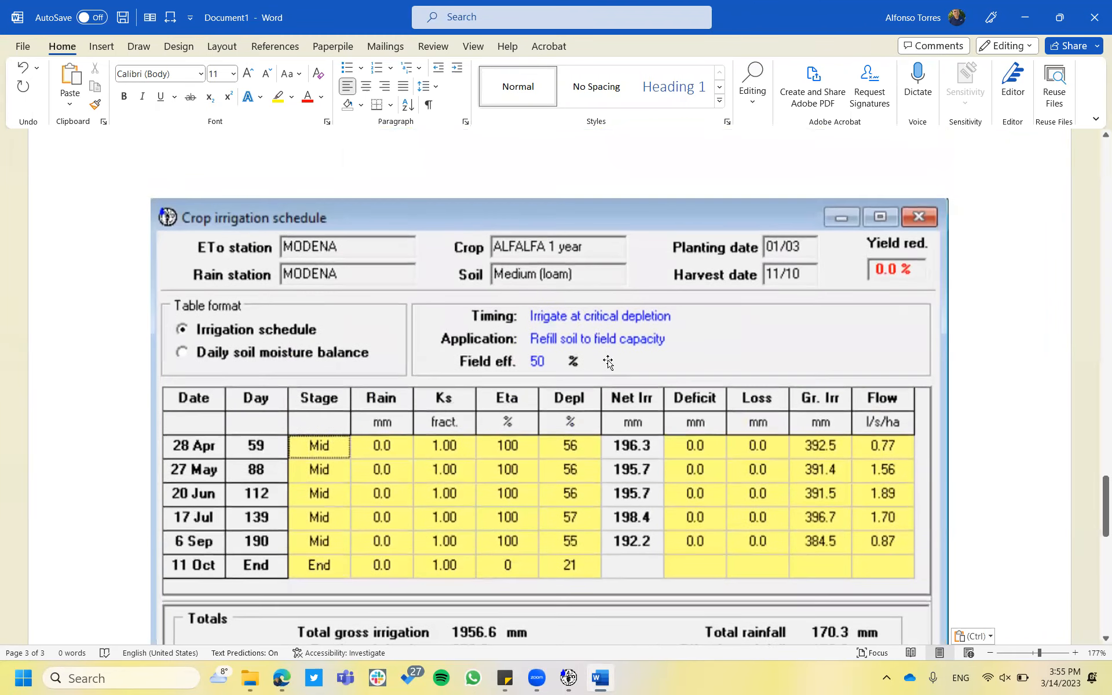
pyautogui.scroll(-4, 606, 359)
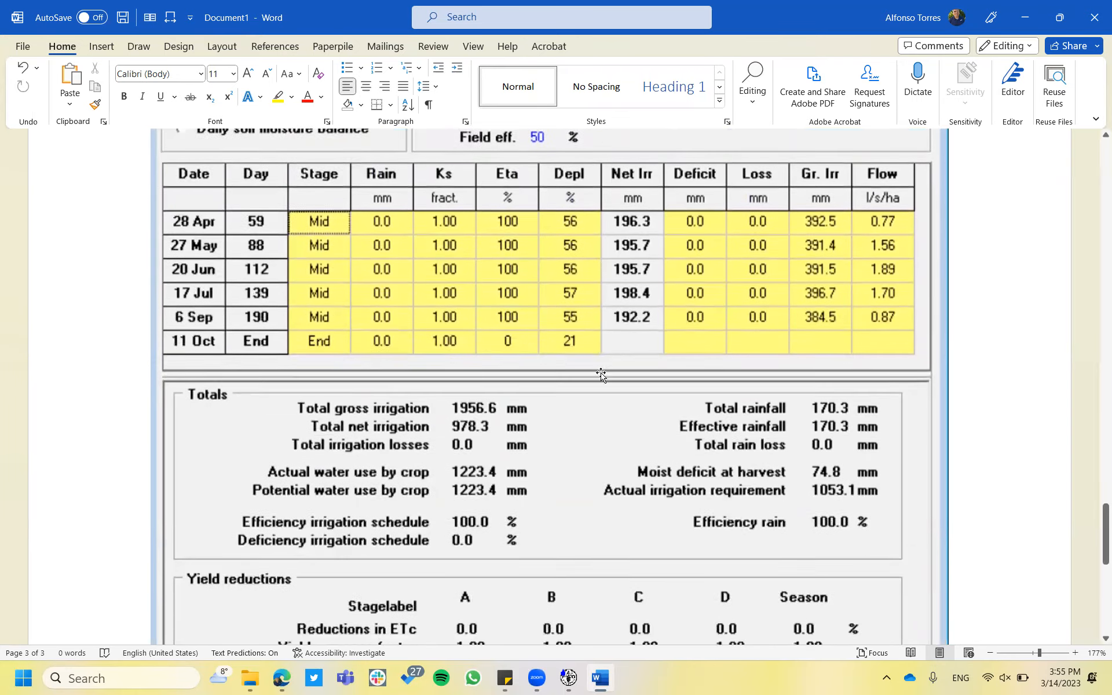
# Switch back to CROPWAT and set the daily rain data's effective rainfall method to rainfall not considered in irrigation calculations.
pyautogui.click(569, 678)
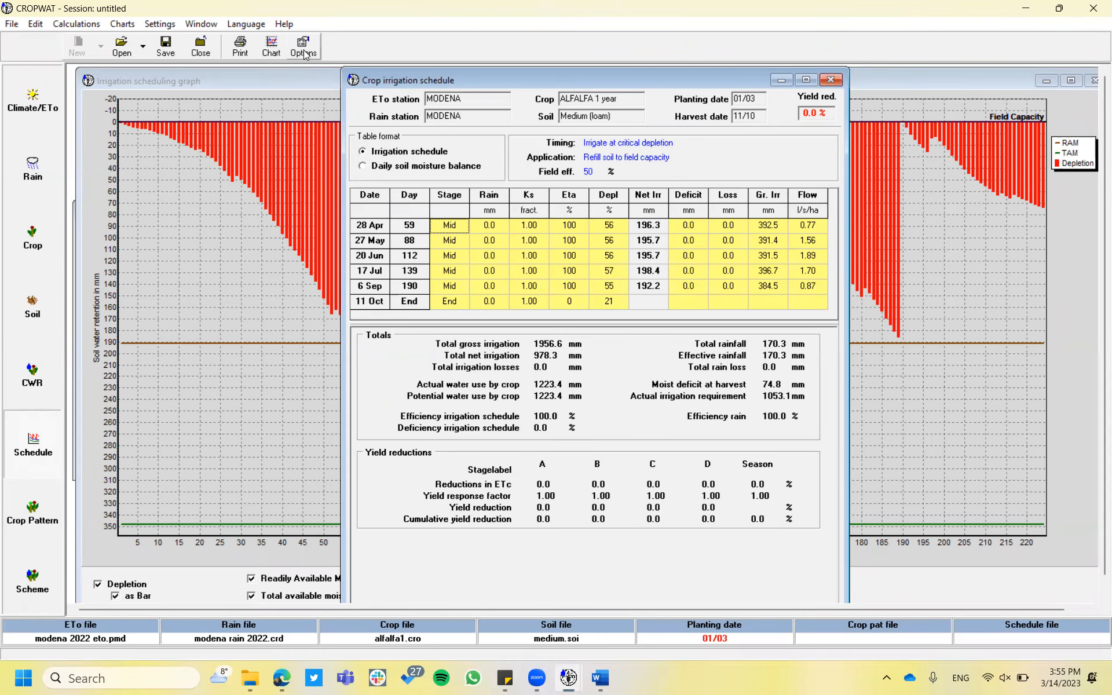
pyautogui.click(304, 47)
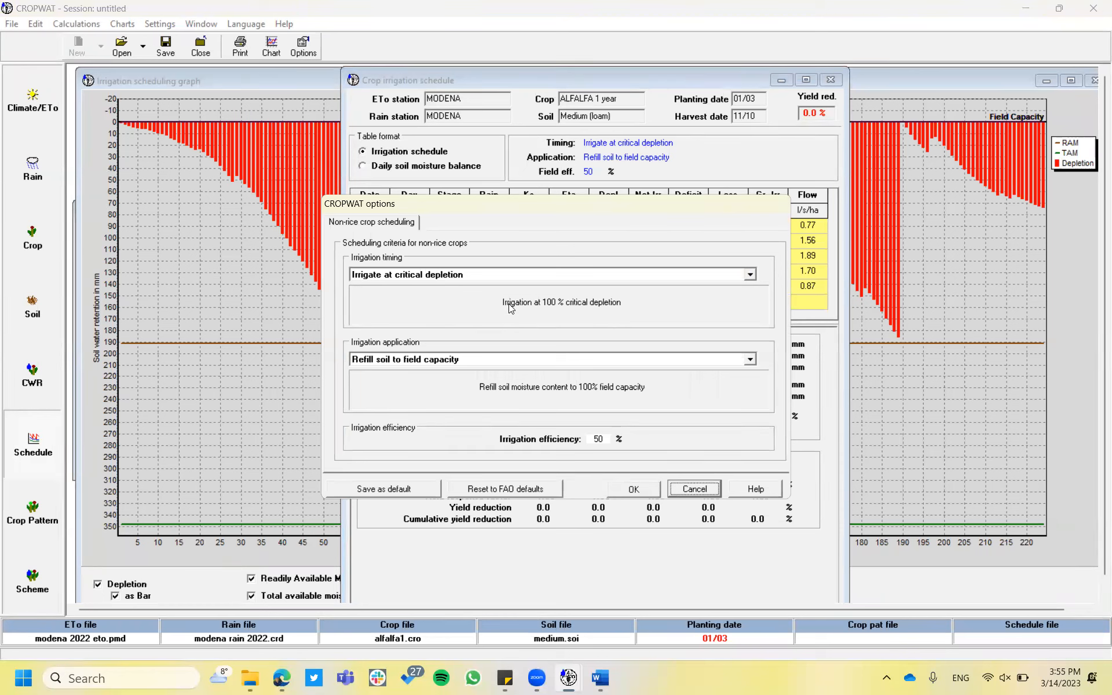
pyautogui.click(680, 487)
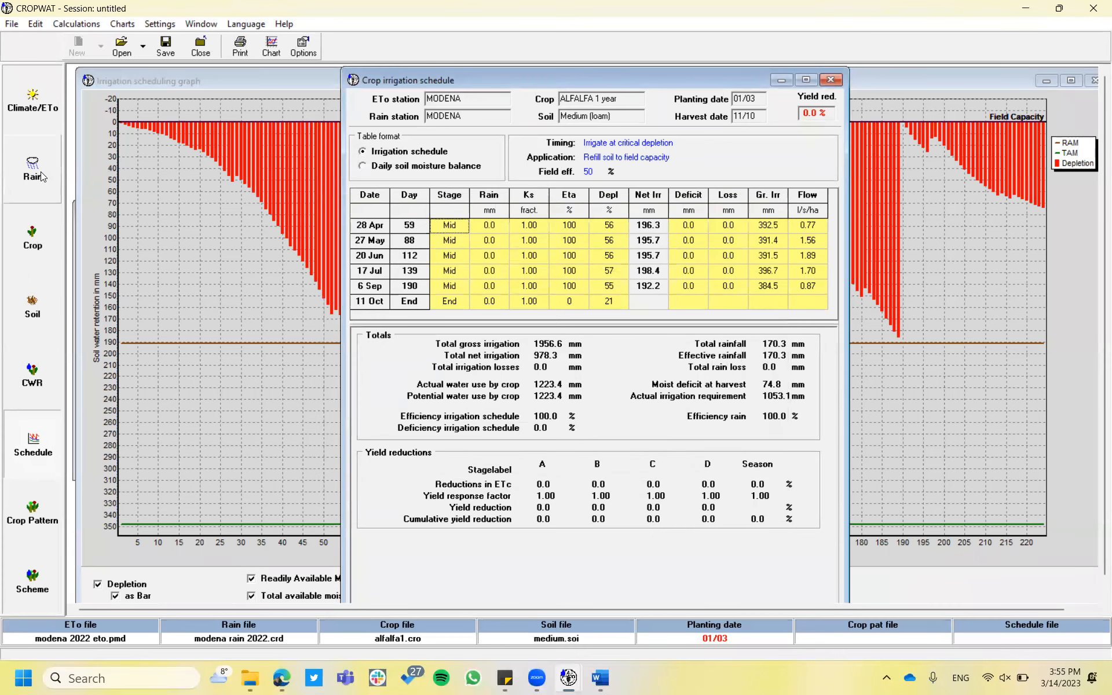
pyautogui.click(34, 171)
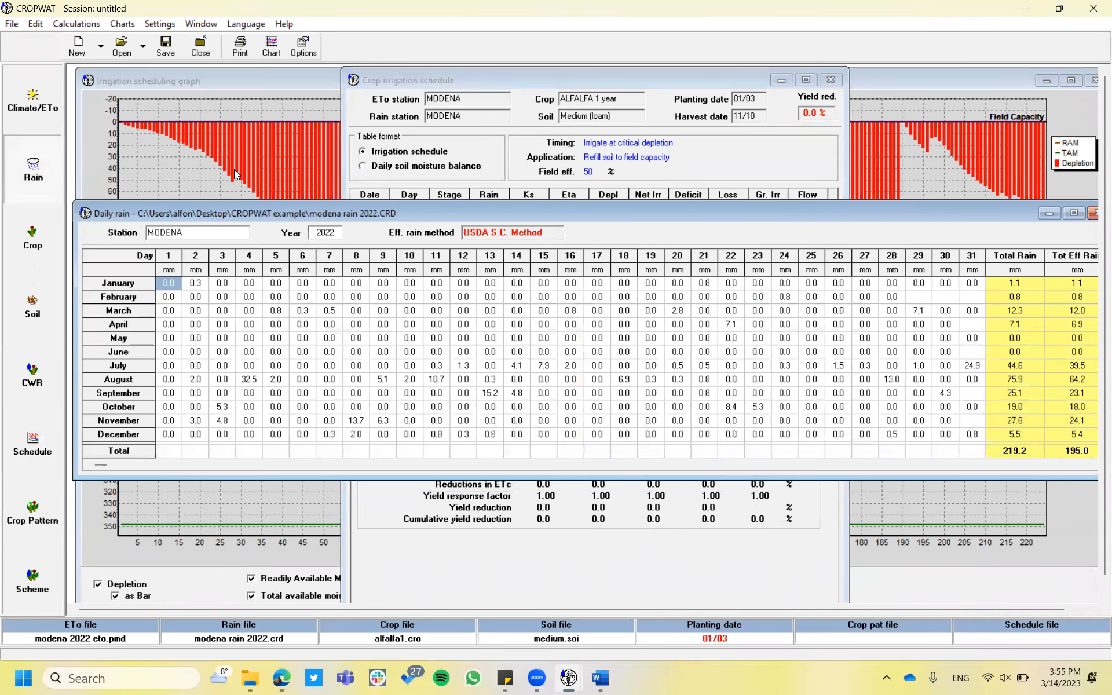
pyautogui.click(303, 46)
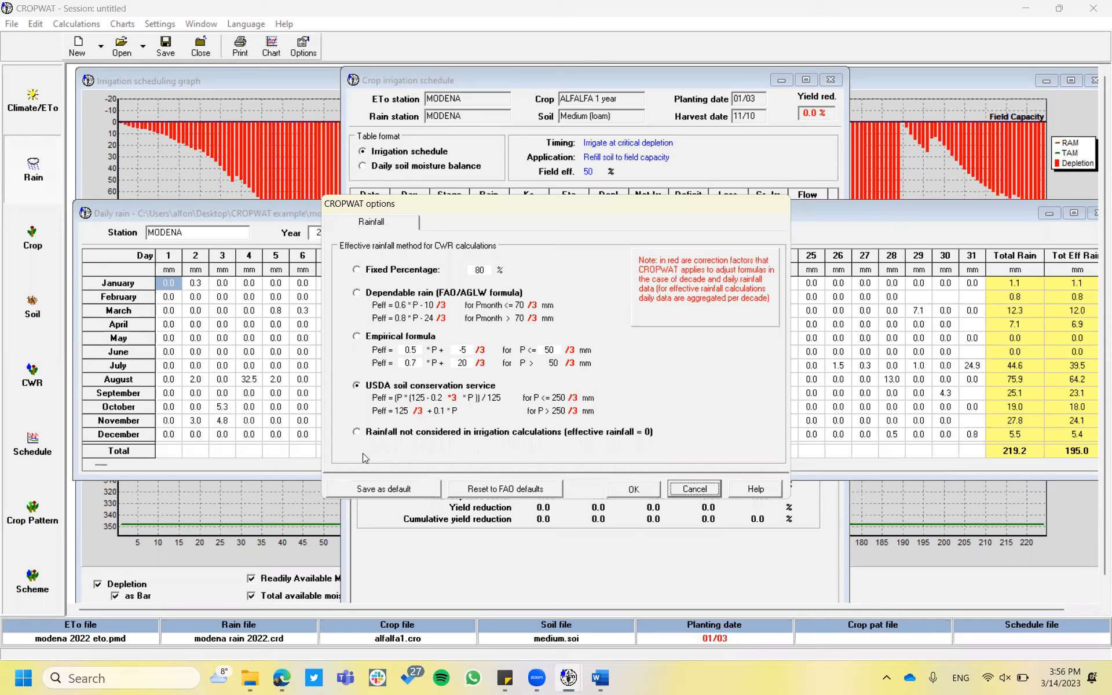
pyautogui.click(363, 433)
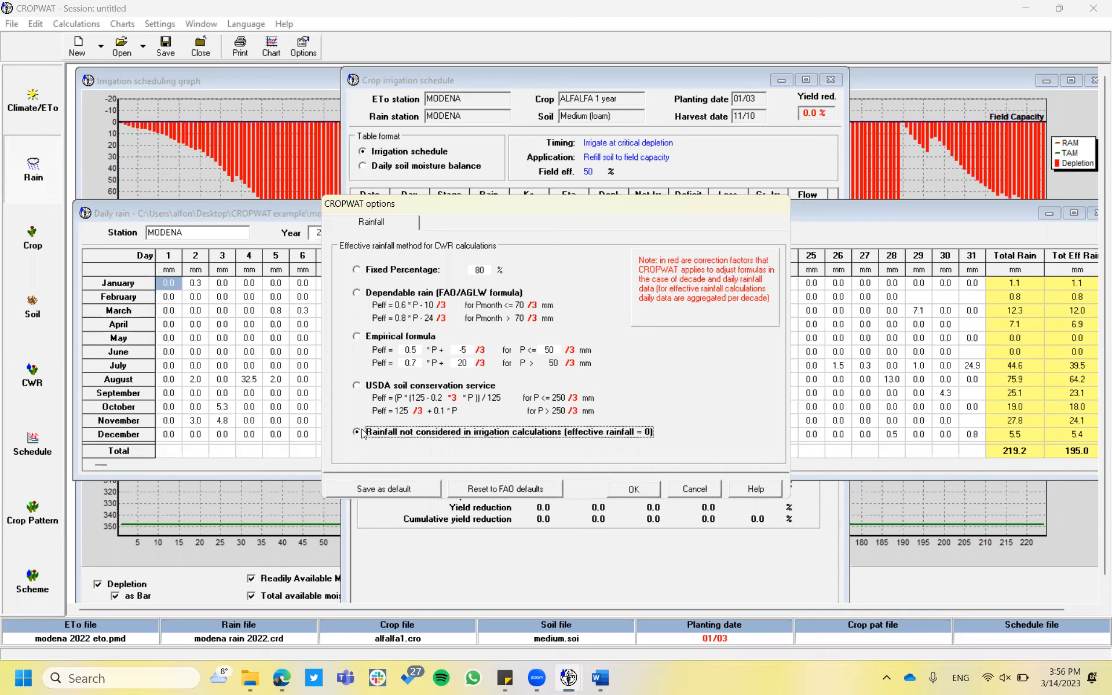
pyautogui.click(634, 490)
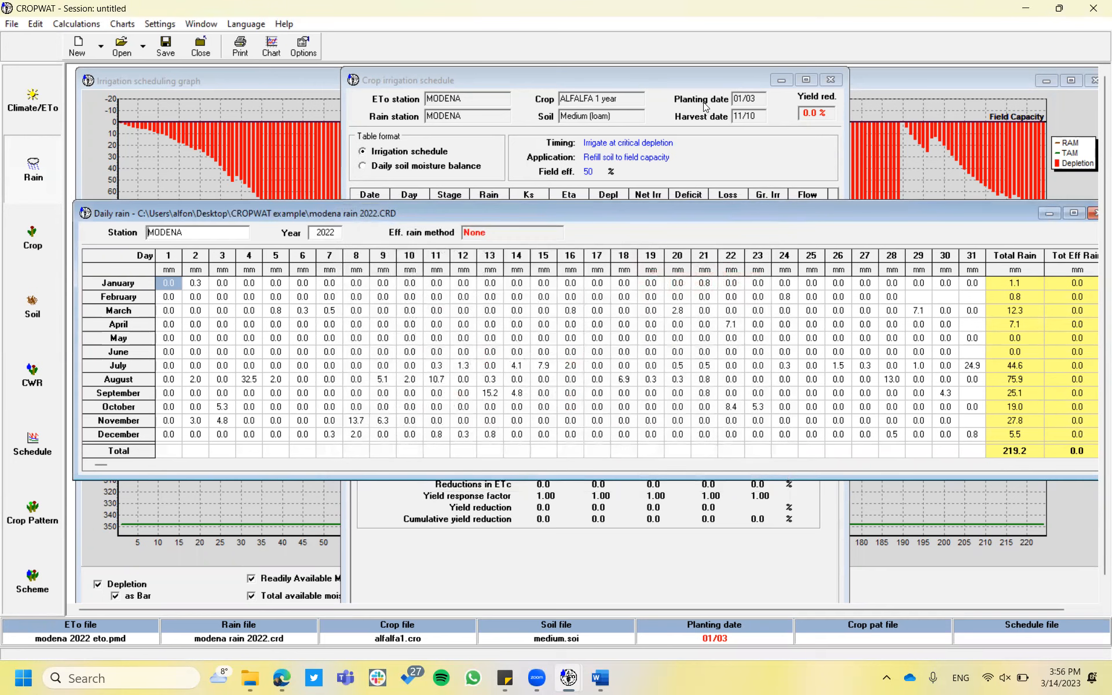
# Check the irrigation schedule and reconfirm that the daily rain options exclude rainfall from irrigation calculations.
pyautogui.click(689, 78)
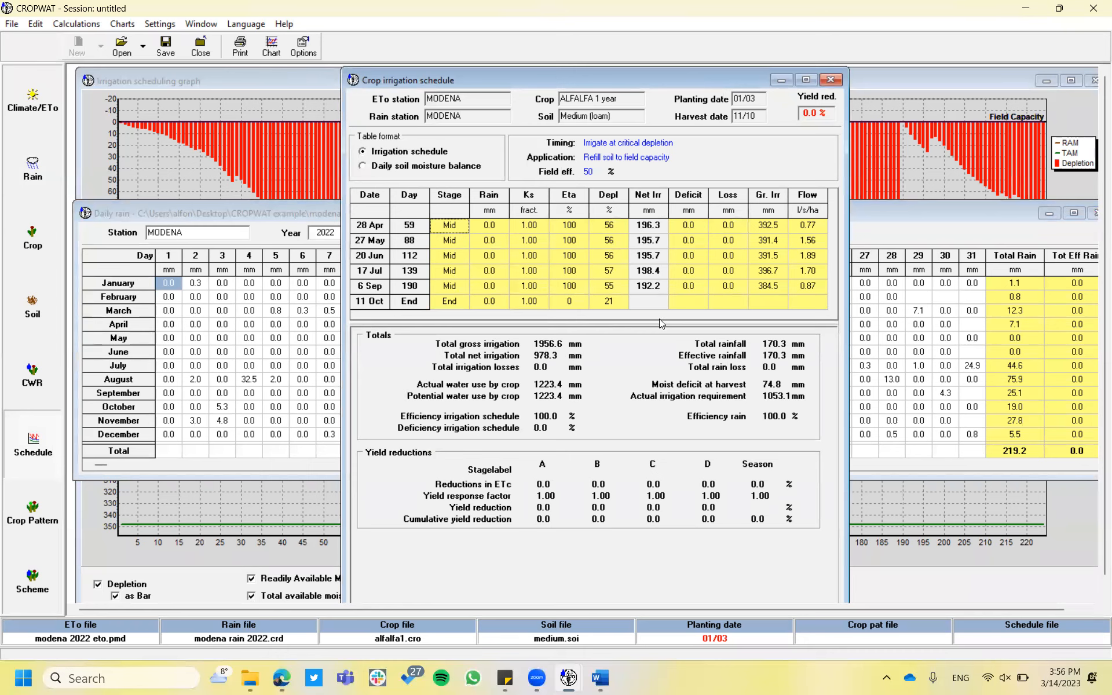
pyautogui.click(36, 176)
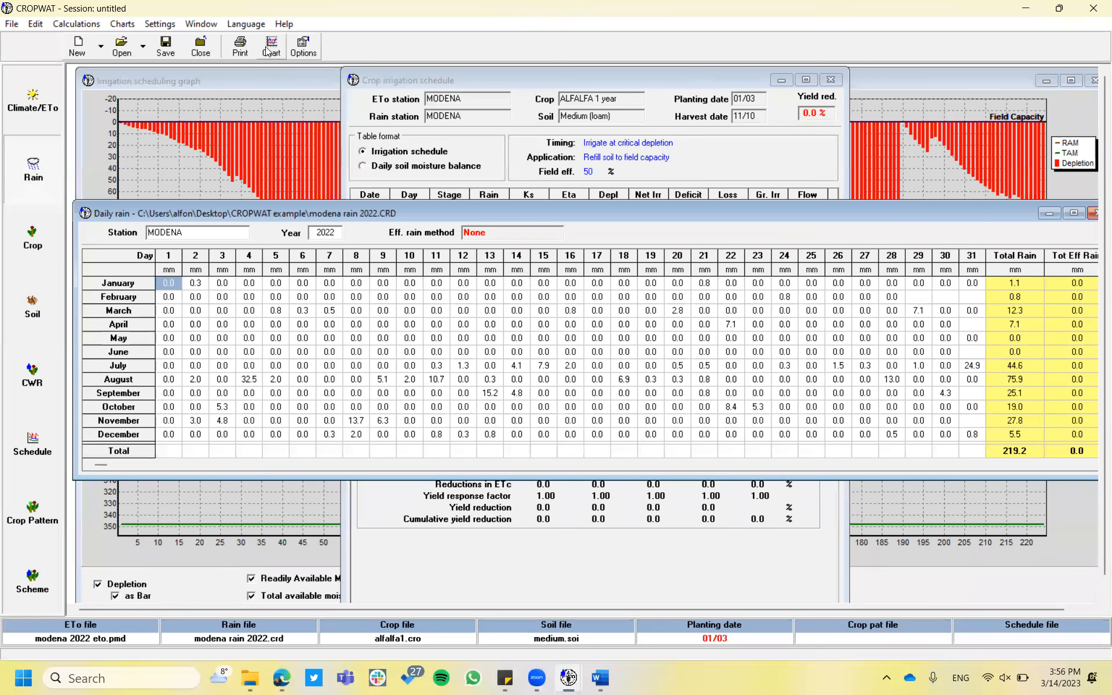
pyautogui.click(301, 50)
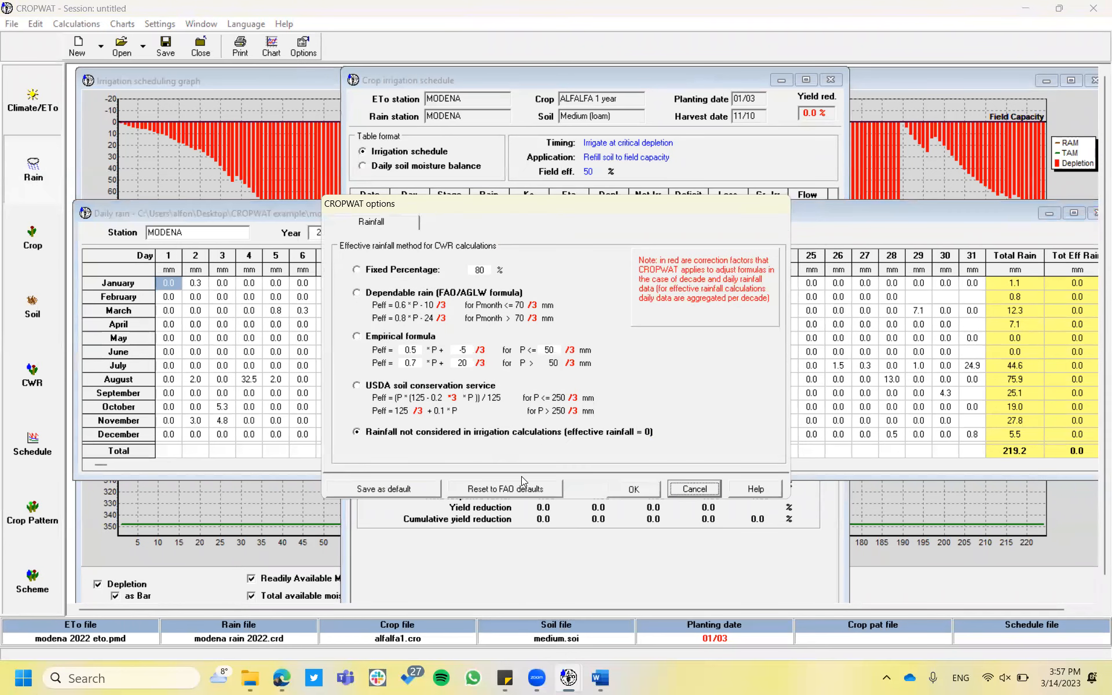
pyautogui.click(634, 489)
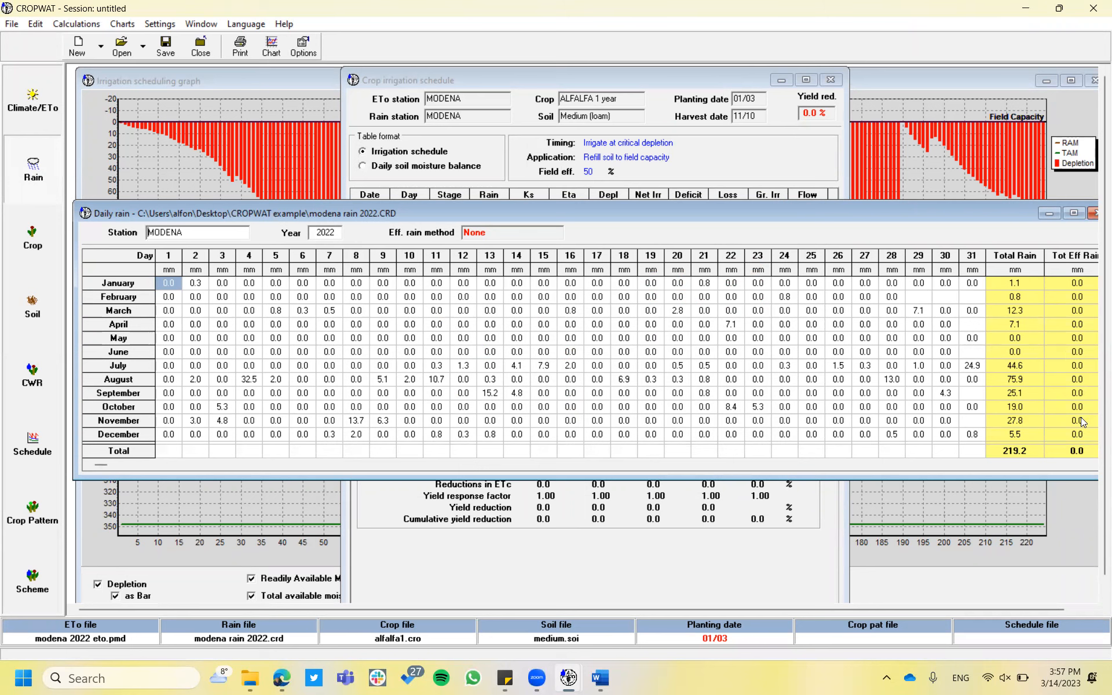
# Review the alfalfa crop data, medium soil data, crop water requirements and irrigation schedule one after another.
pyautogui.click(33, 239)
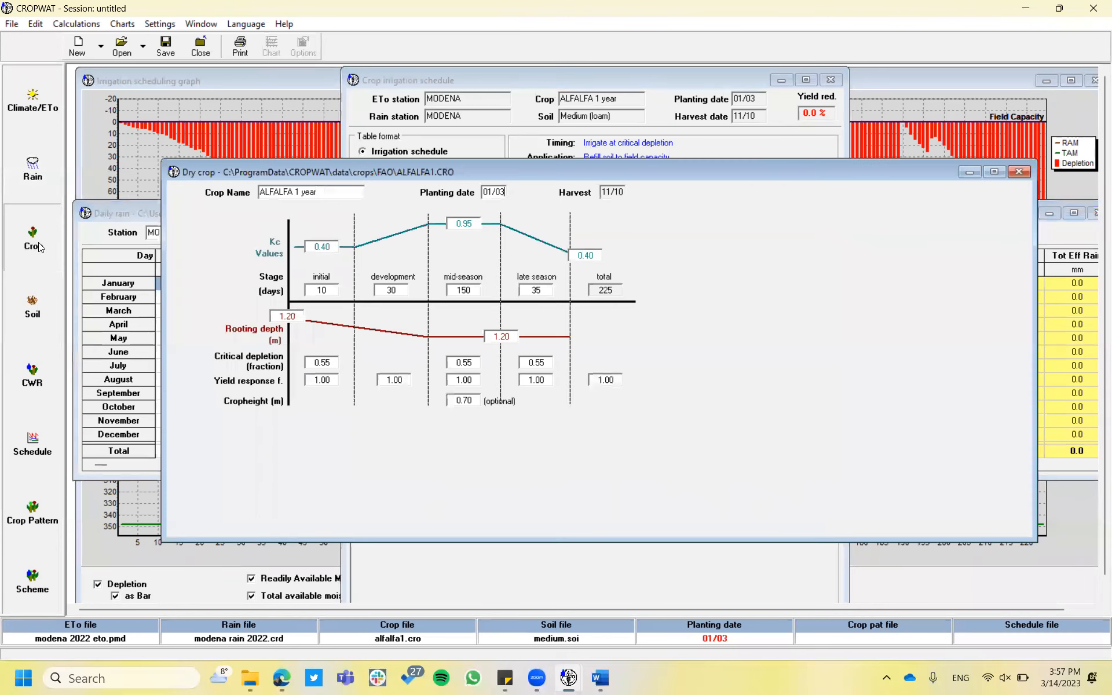
pyautogui.click(38, 301)
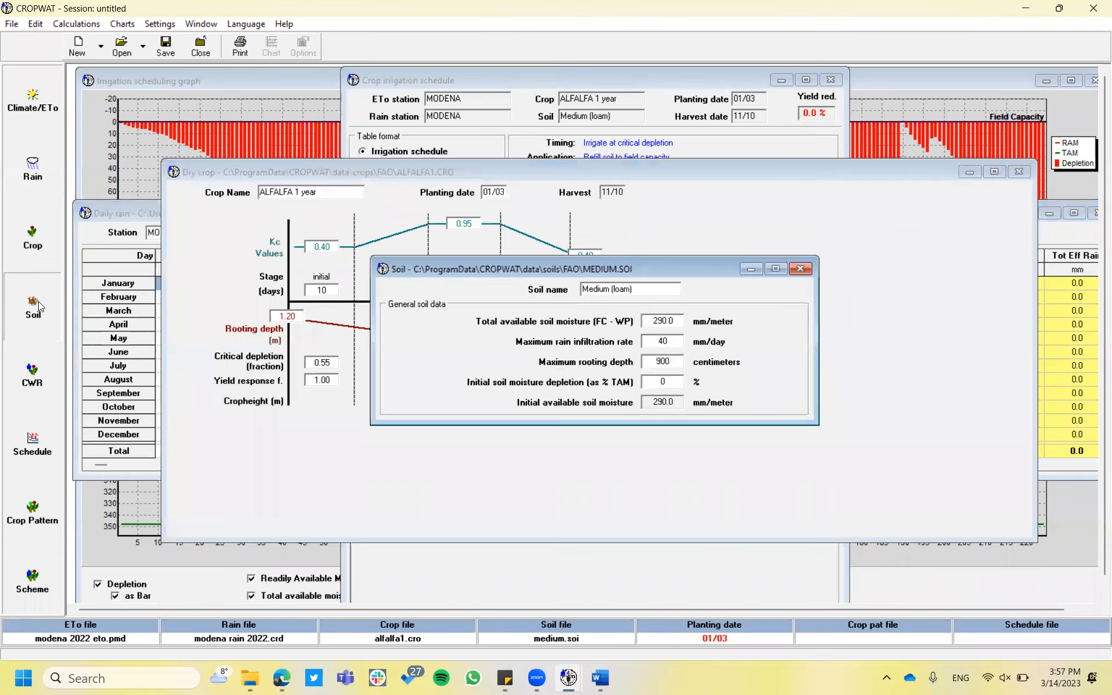
pyautogui.click(32, 374)
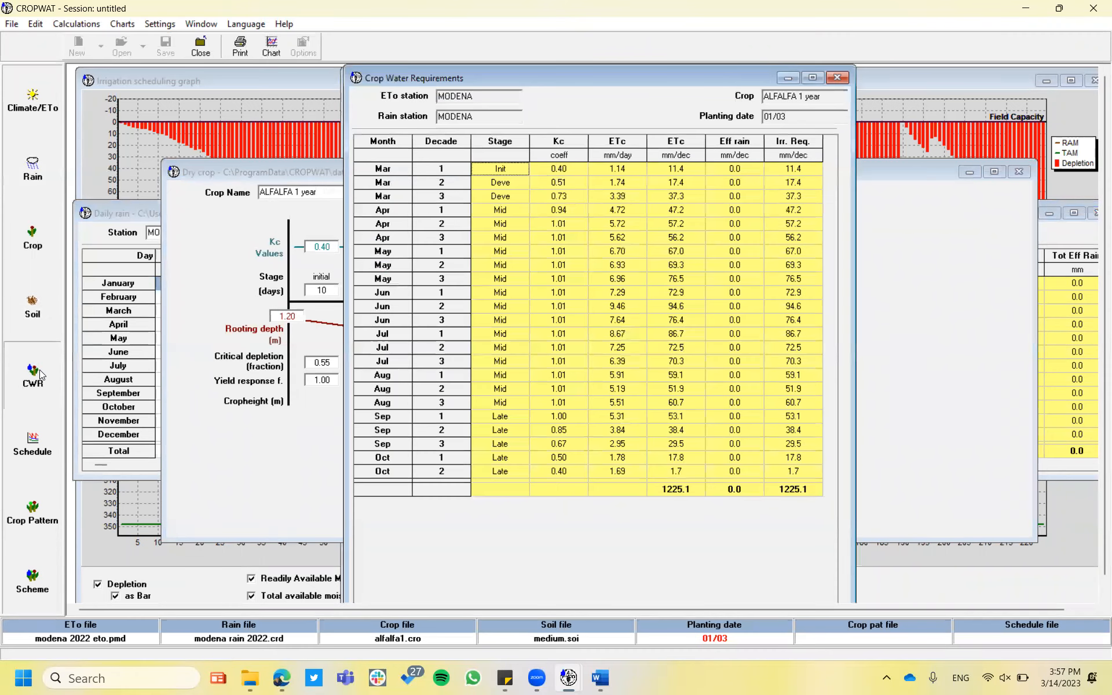
pyautogui.click(37, 436)
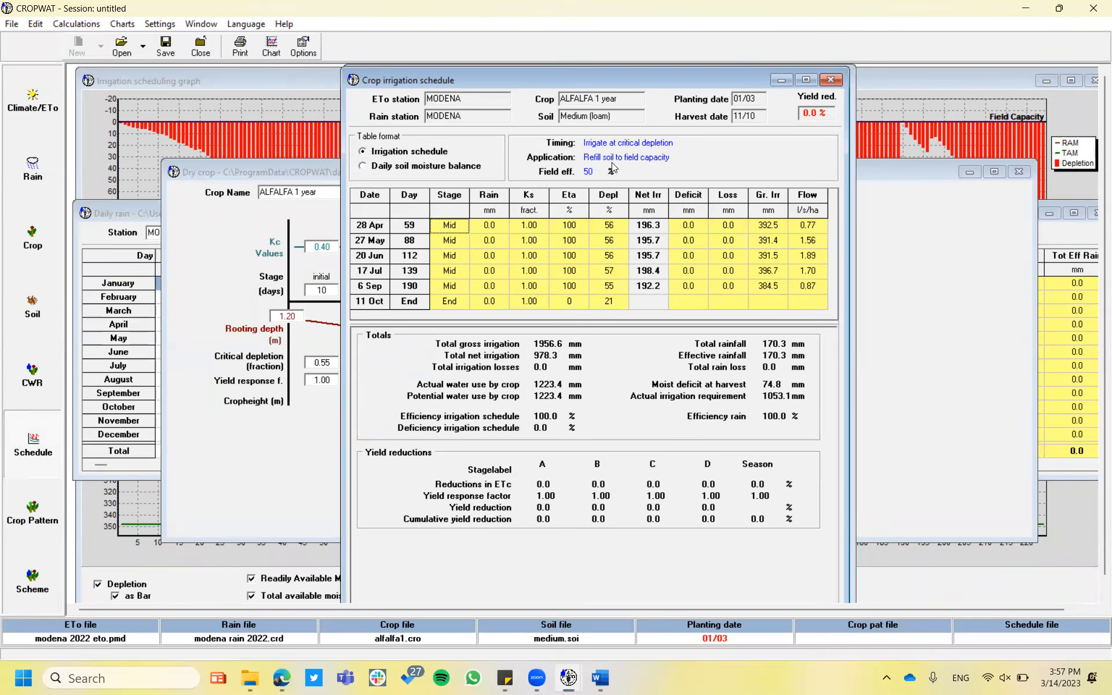
# Recheck the daily rain data's effective rainfall method and accept the rainfall not considered option again.
pyautogui.click(33, 174)
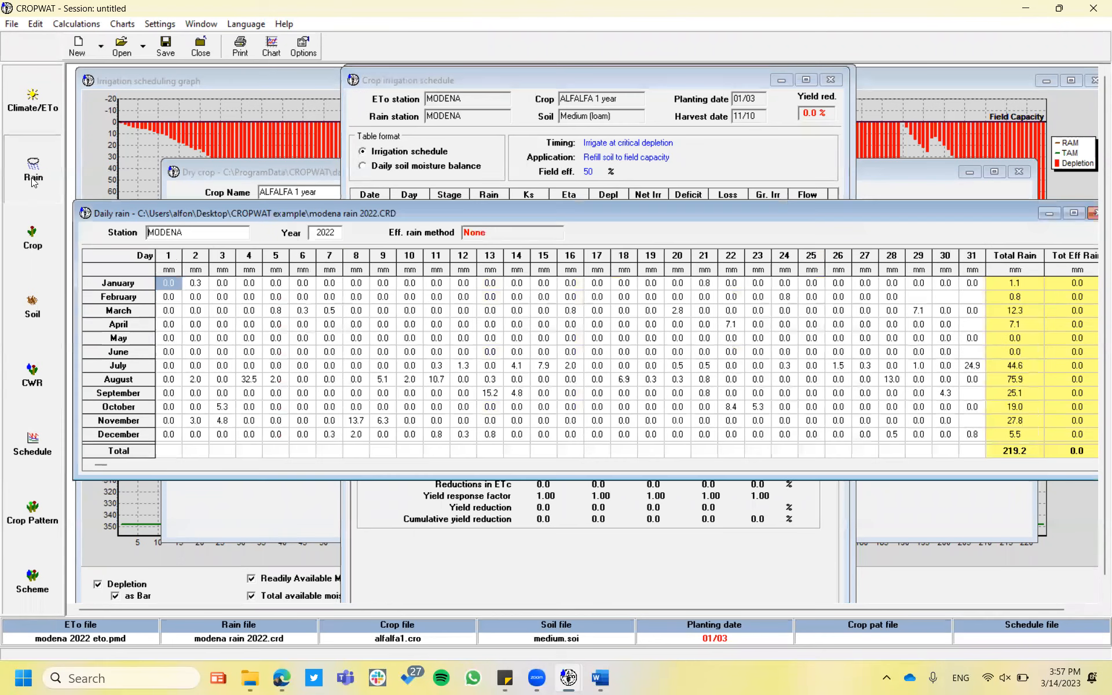
pyautogui.click(302, 51)
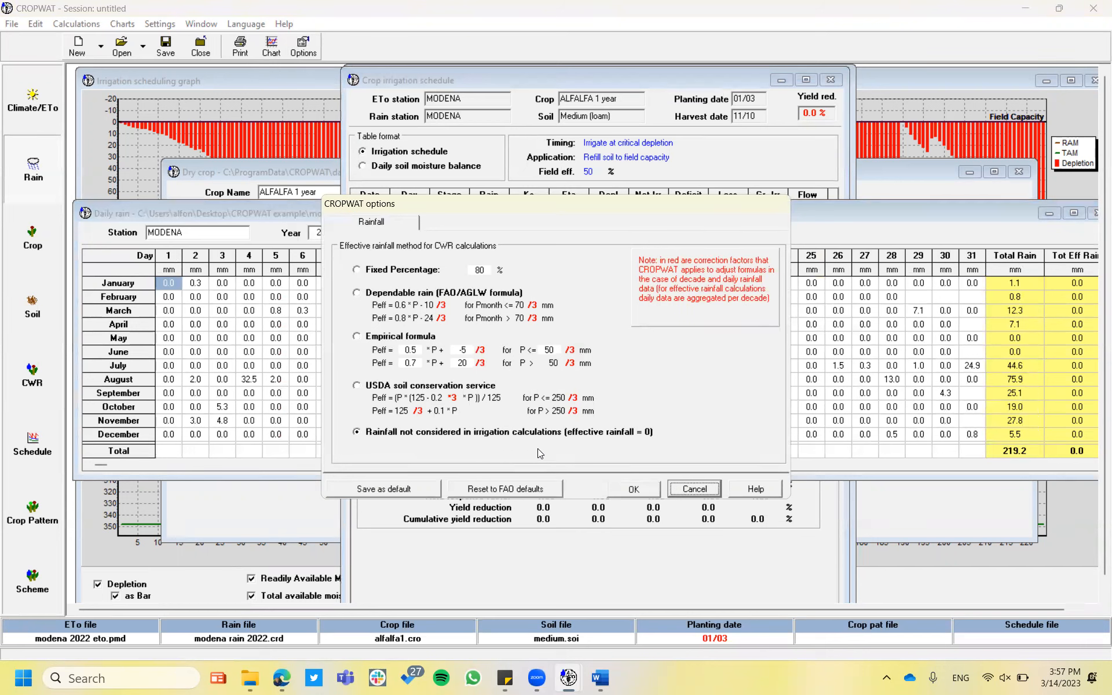
pyautogui.click(633, 490)
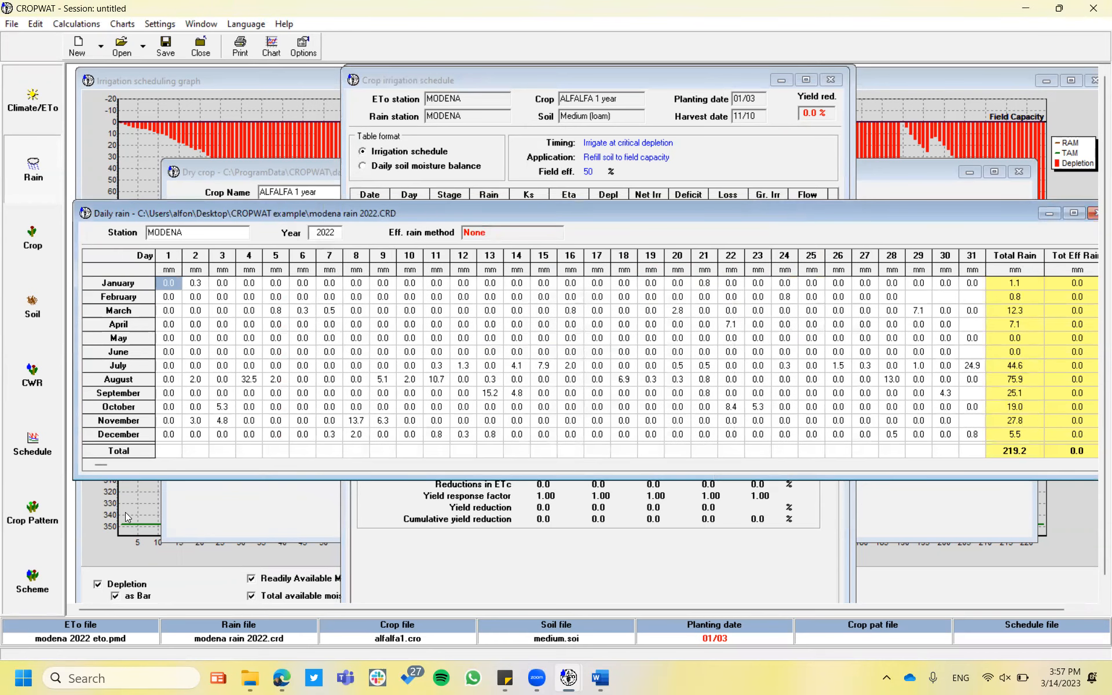
# Compare the irrigation schedule with the 50% efficiency screenshot in the Word document and return to CROPWAT.
pyautogui.click(37, 442)
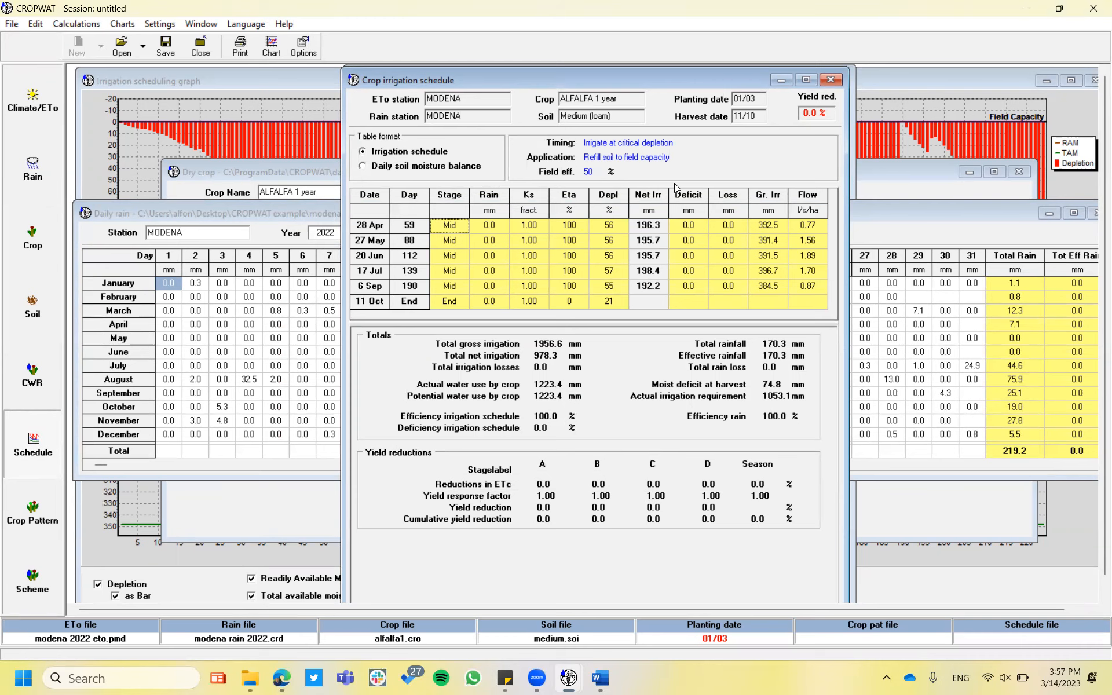
pyautogui.hotkey('alt', 'Tab')
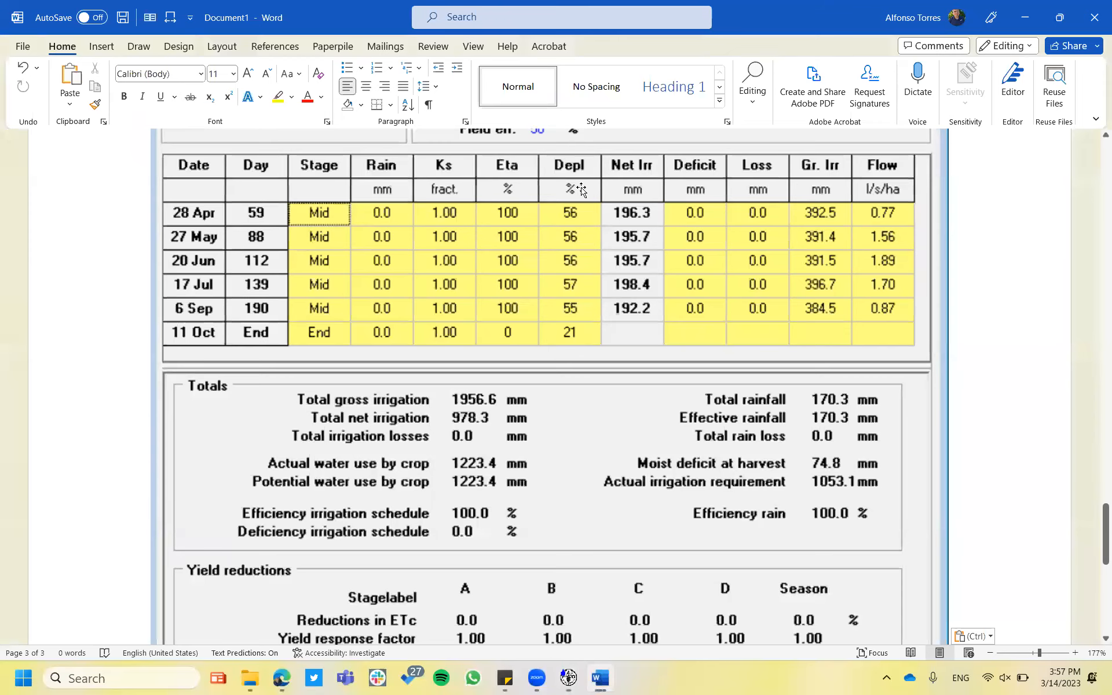
pyautogui.scroll(3, 580, 191)
pyautogui.scroll(-3, 580, 191)
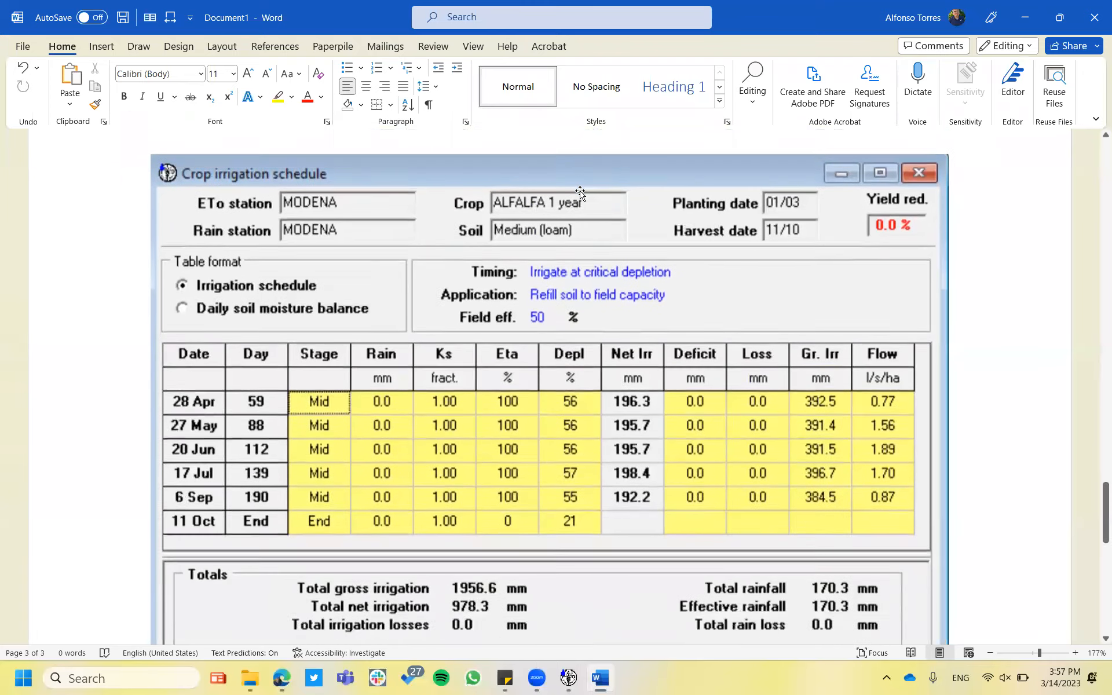
pyautogui.scroll(-1, 580, 192)
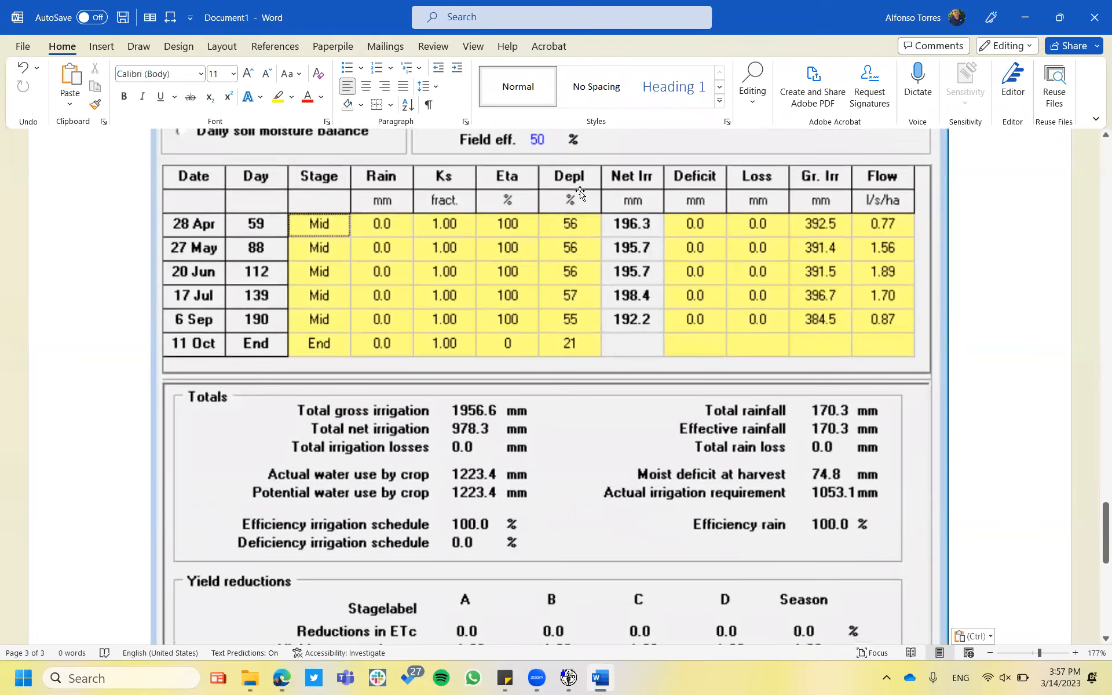
pyautogui.hotkey('alt', 'Tab')
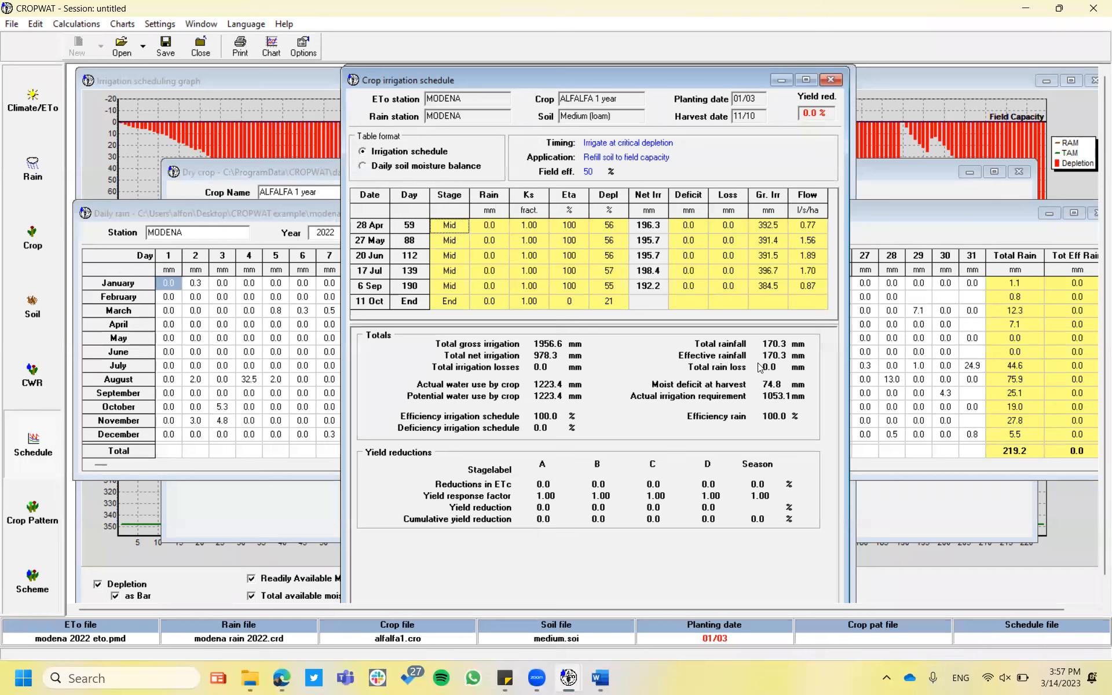
# Close and reopen the irrigation schedule, viewing the crop water requirements graph and the irrigation scheduling graph.
pyautogui.click(832, 82)
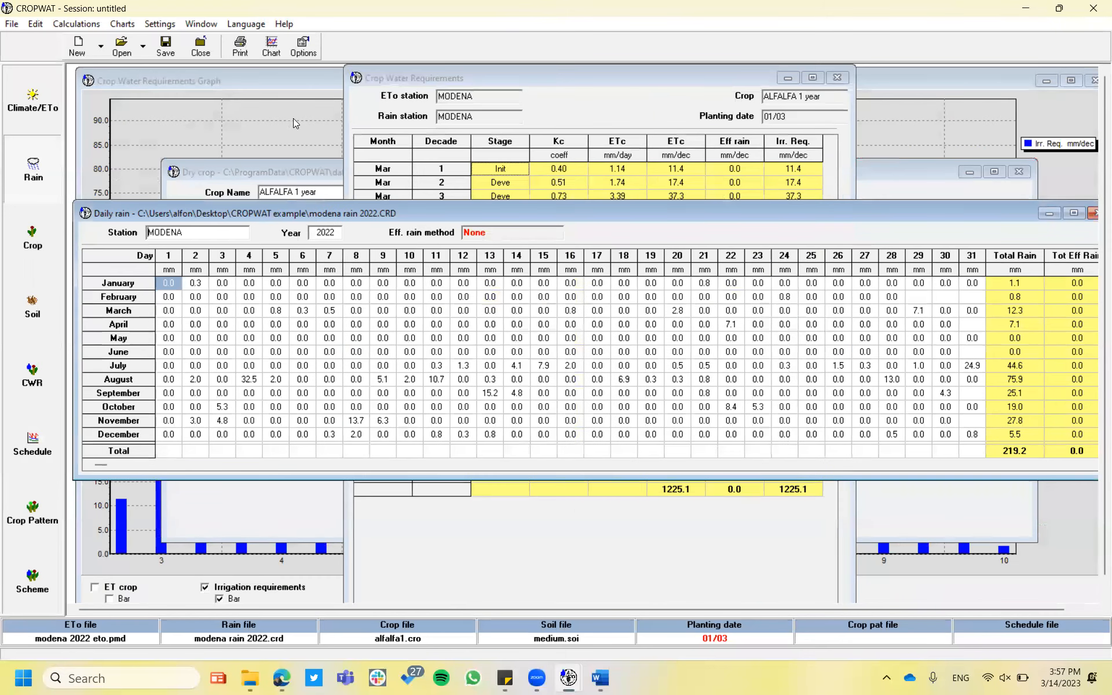
pyautogui.click(301, 86)
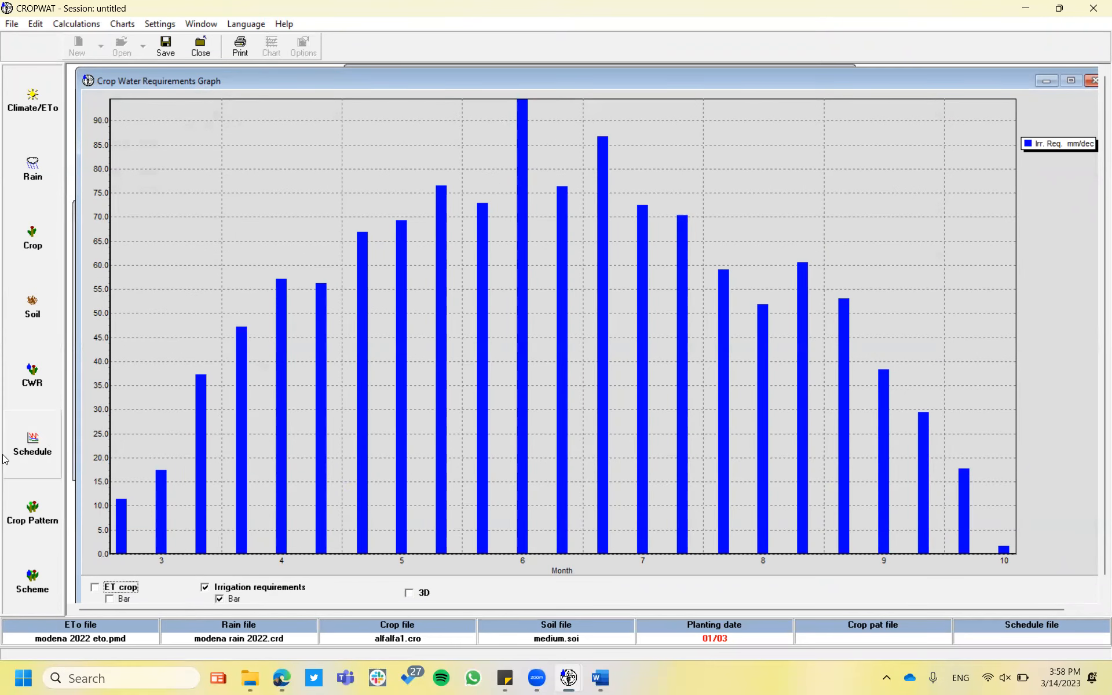
pyautogui.click(23, 455)
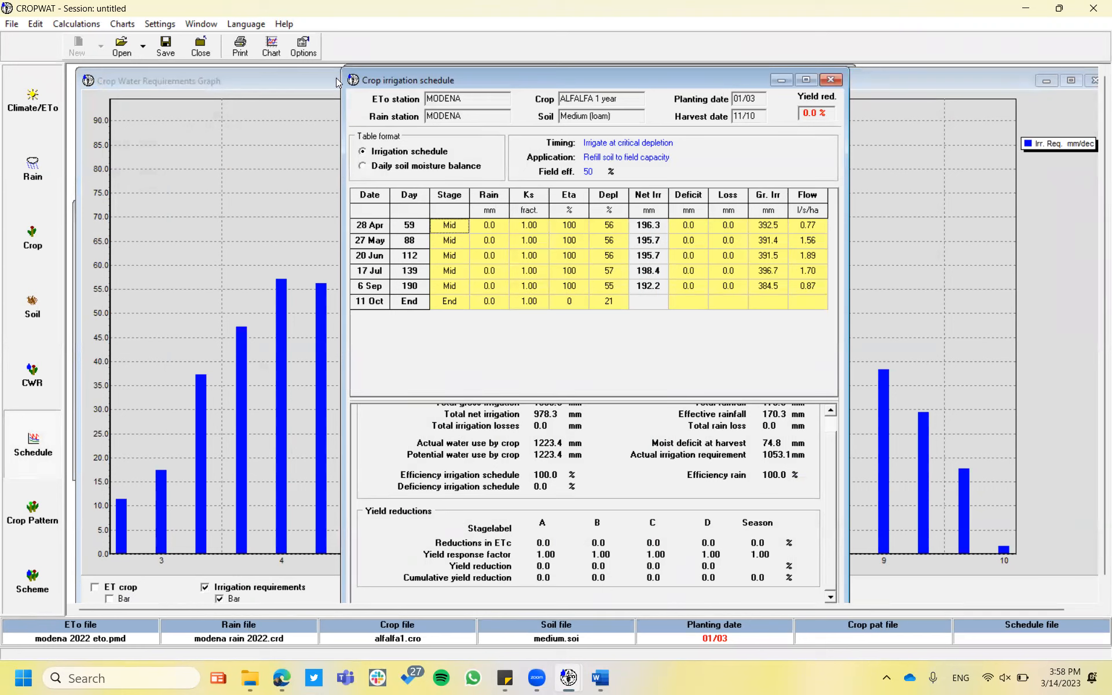
pyautogui.click(276, 52)
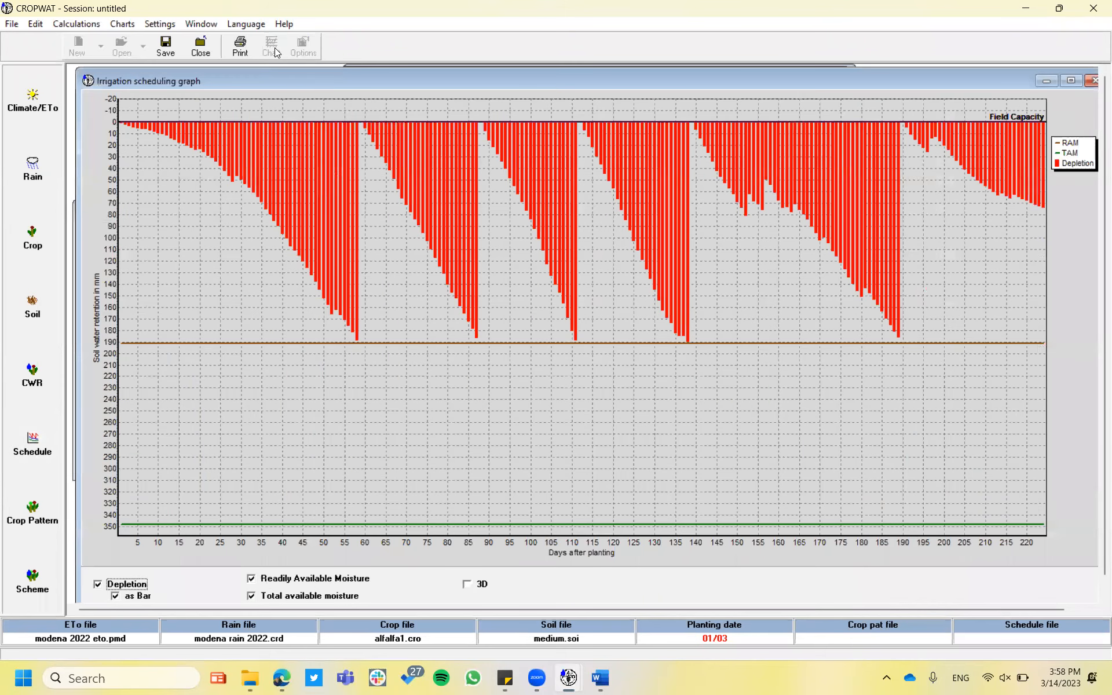
pyautogui.click(201, 46)
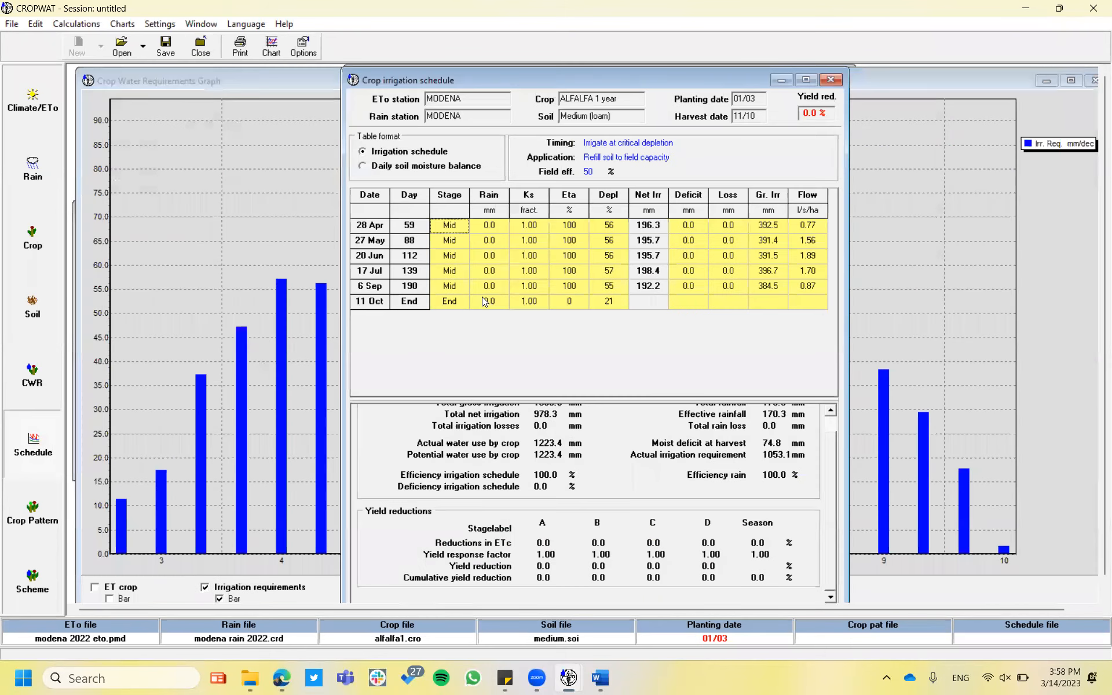
# Reload the irrigation schedule and enlarge its totals area to examine the rainfall and irrigation totals.
pyautogui.click(830, 85)
pyautogui.click(33, 451)
pyautogui.click(830, 80)
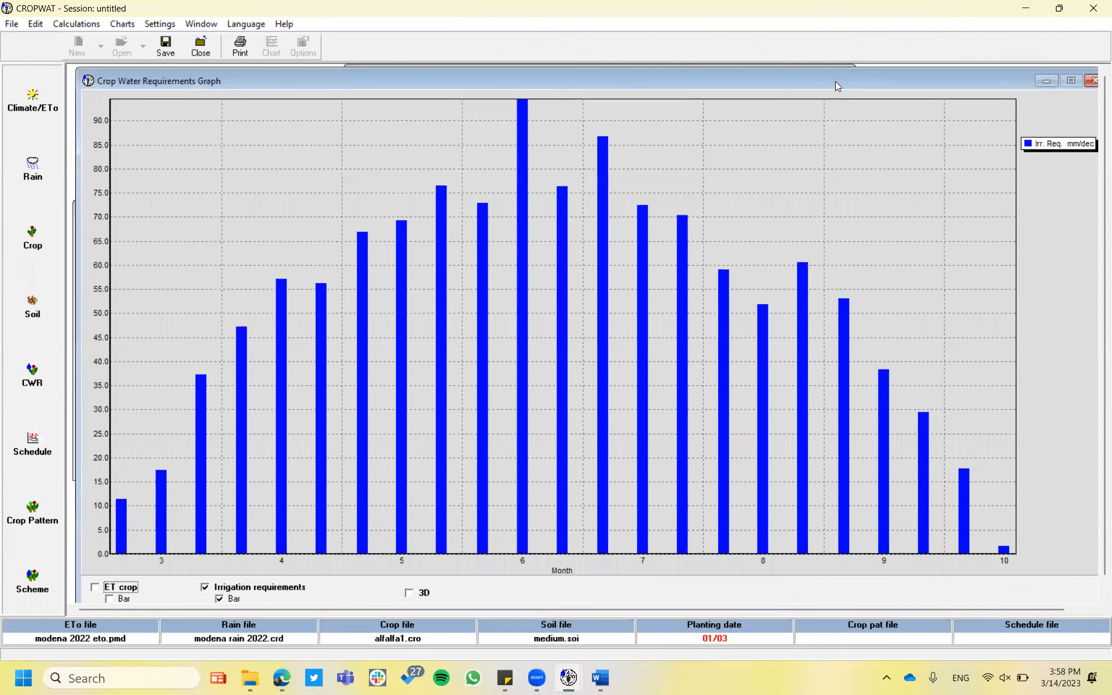
pyautogui.click(36, 447)
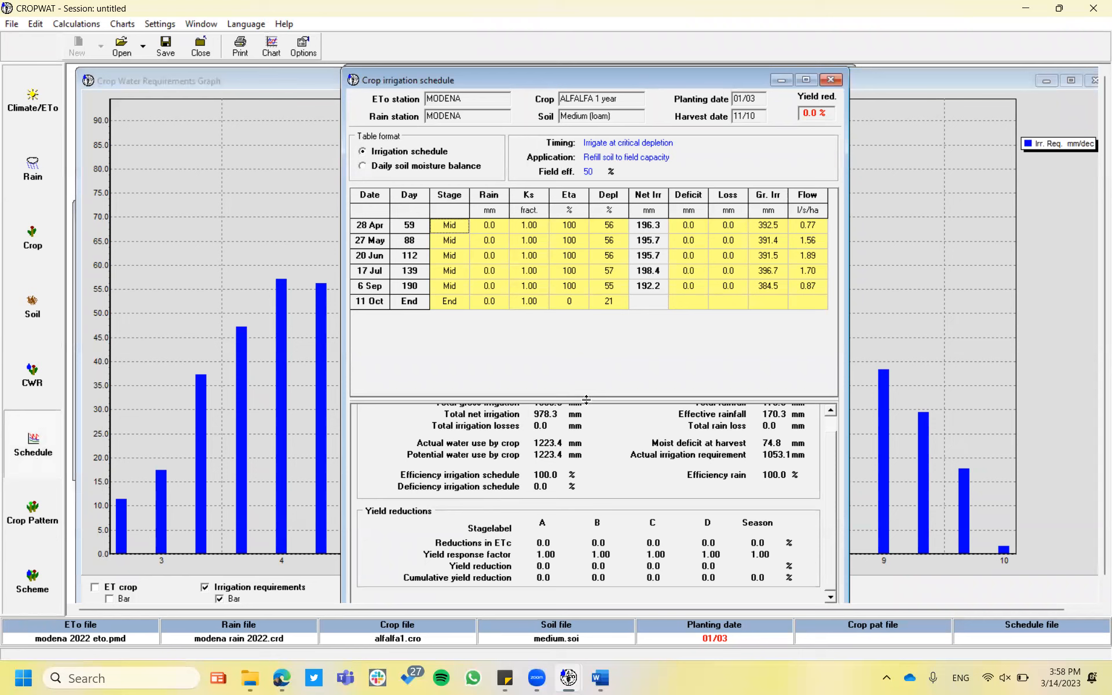
pyautogui.moveTo(586, 400); pyautogui.dragTo(591, 351)
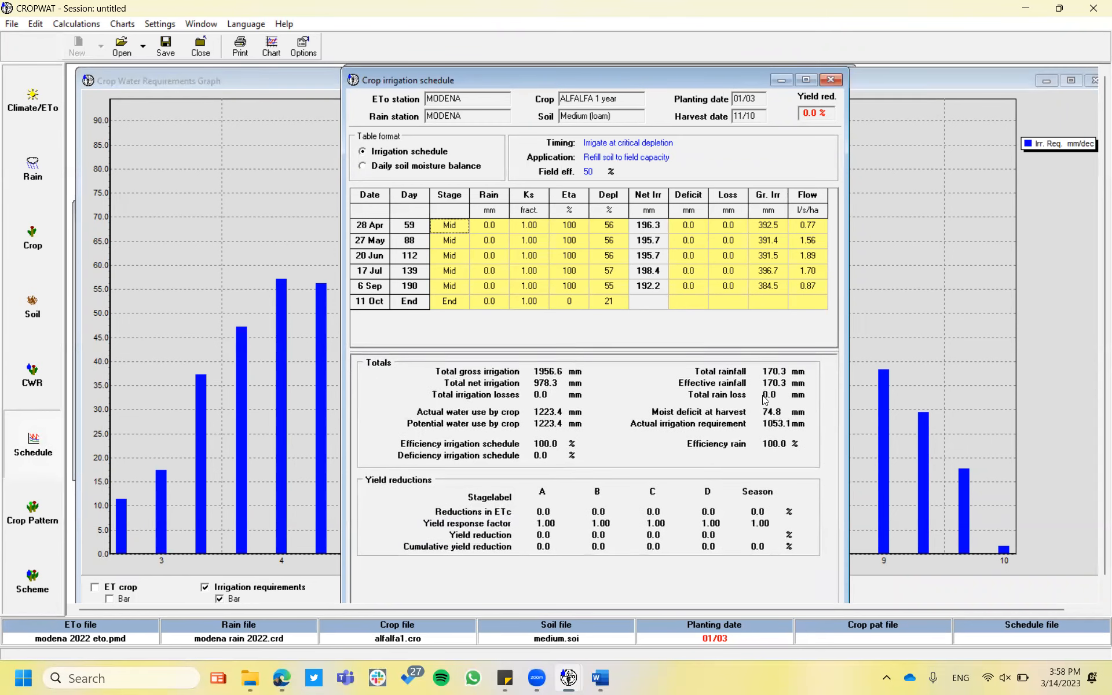
# Close the irrigation schedule together with the crop water requirements graph and table.
pyautogui.click(829, 80)
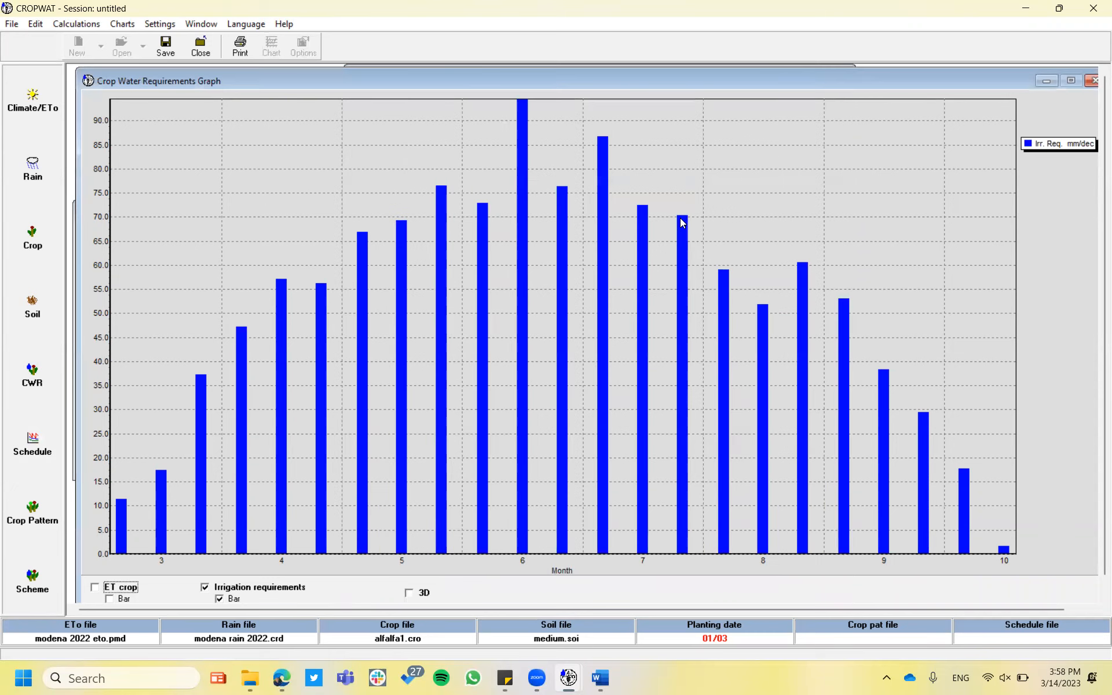
pyautogui.click(1092, 81)
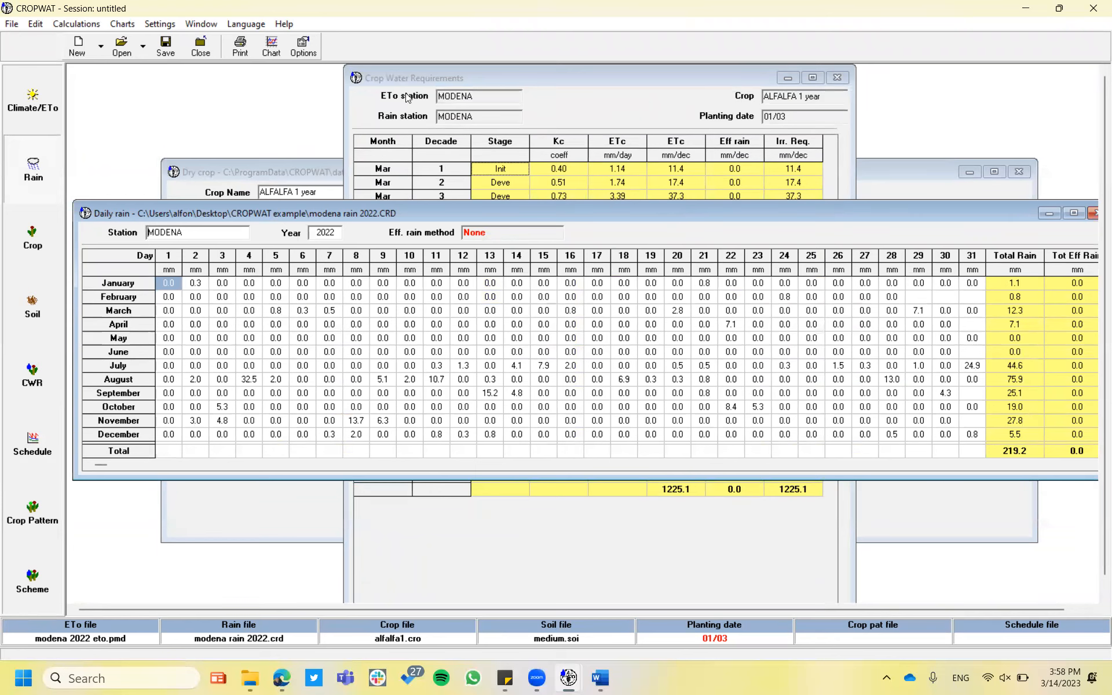
pyautogui.click(545, 93)
pyautogui.click(837, 78)
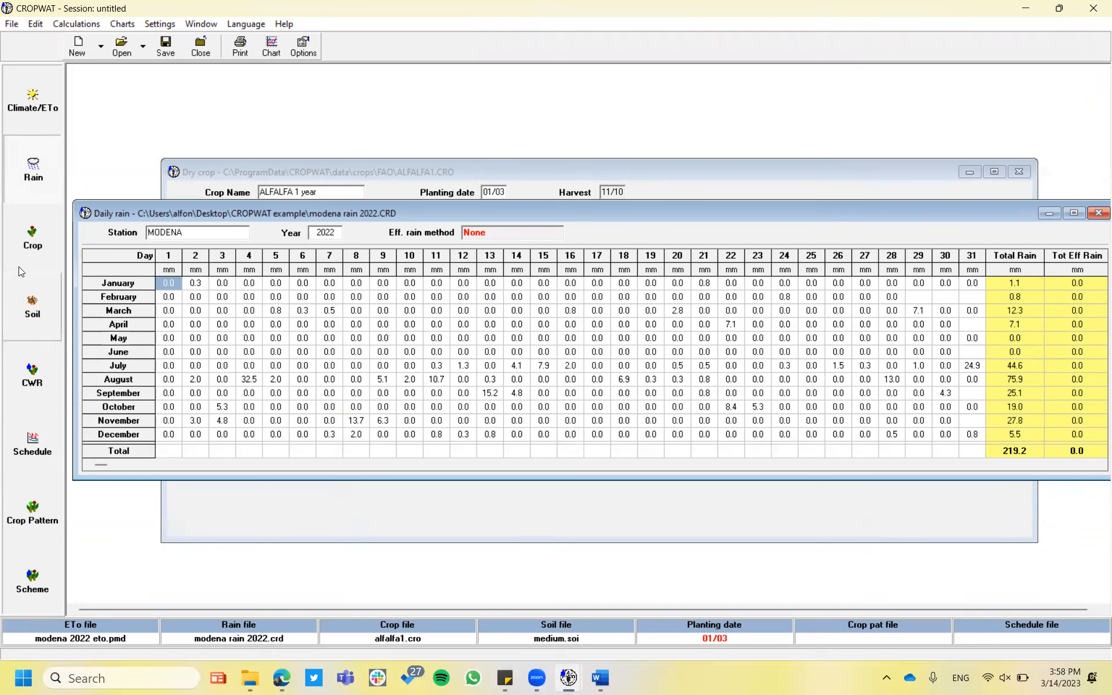
# Recalculate the crop water requirements and the irrigation schedule, enlarging the schedule's totals area for review.
pyautogui.click(38, 370)
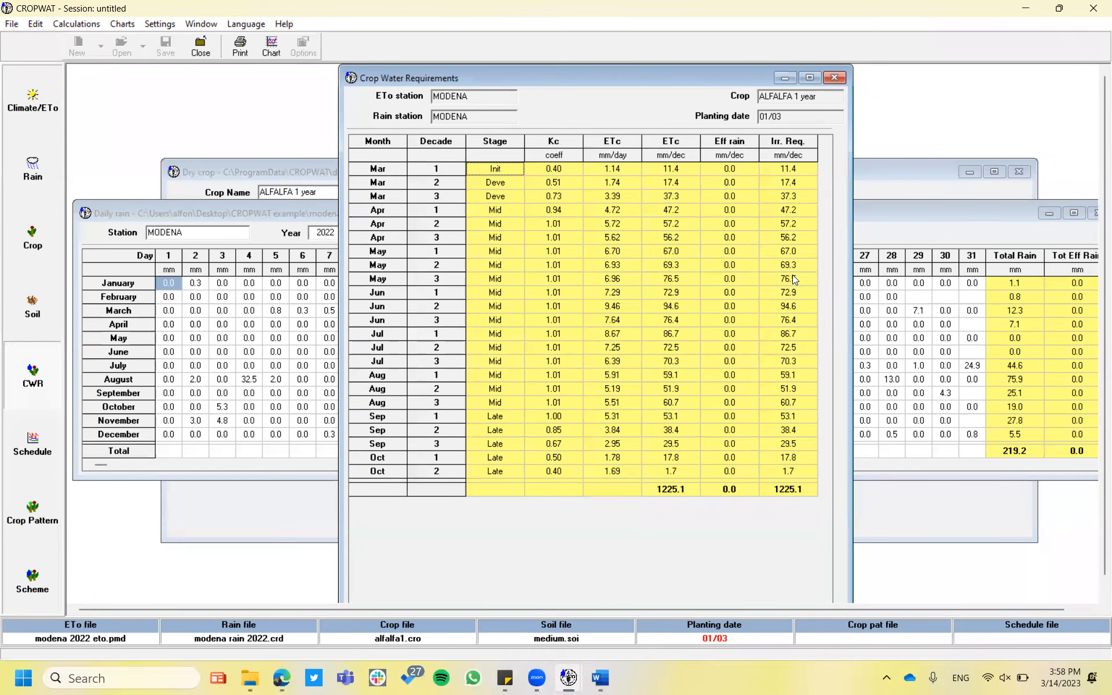
pyautogui.click(32, 452)
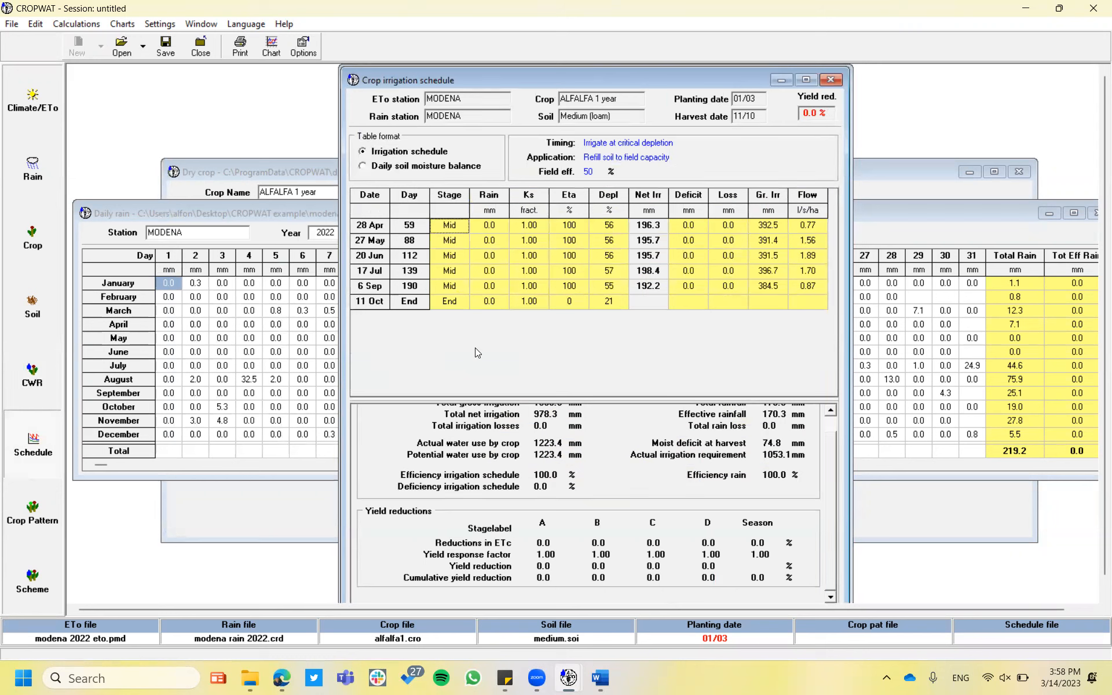
pyautogui.moveTo(613, 400); pyautogui.dragTo(612, 352)
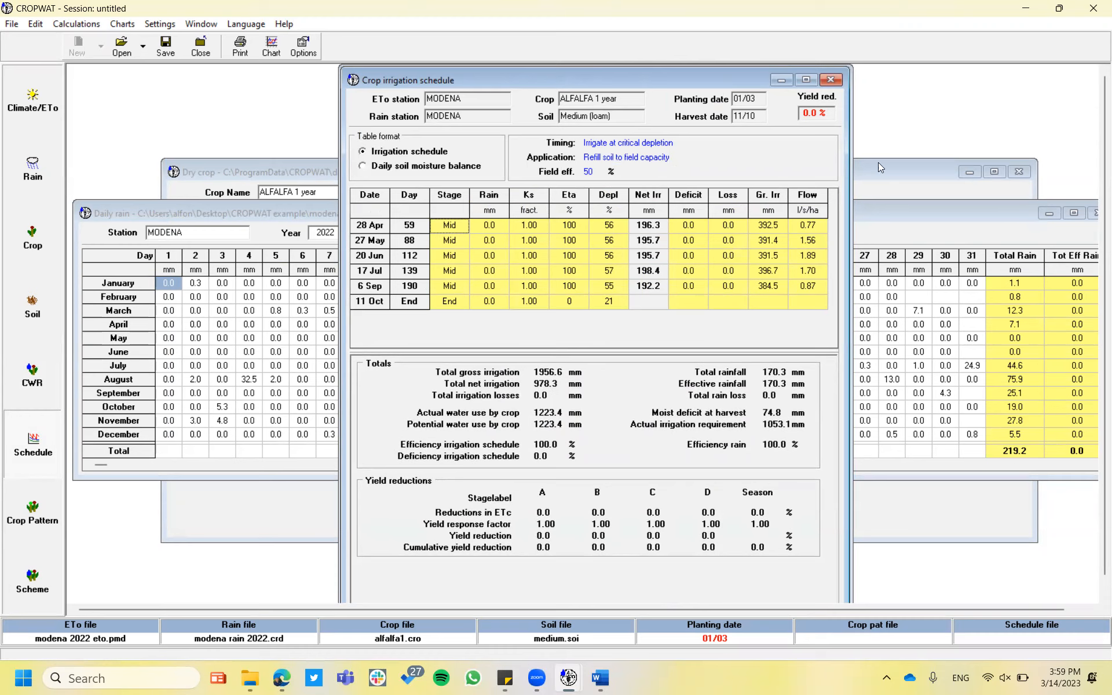
# Replace the open schedule with a fresh one after viewing the crop water requirements graph and closing both requirements windows.
pyautogui.click(831, 80)
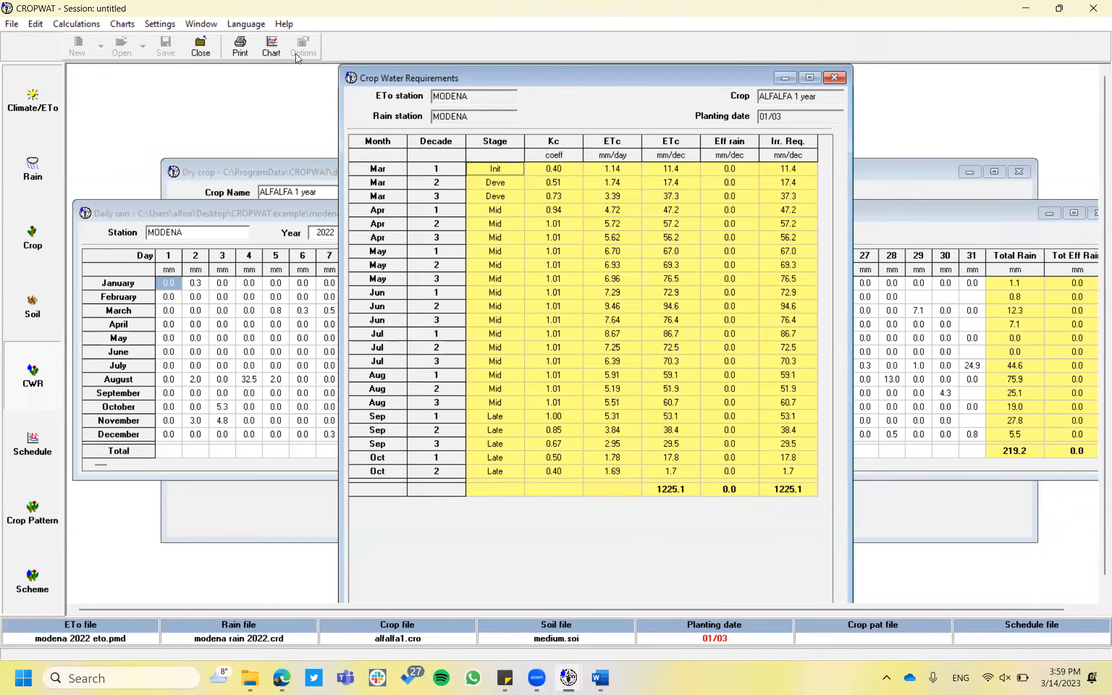
pyautogui.click(272, 47)
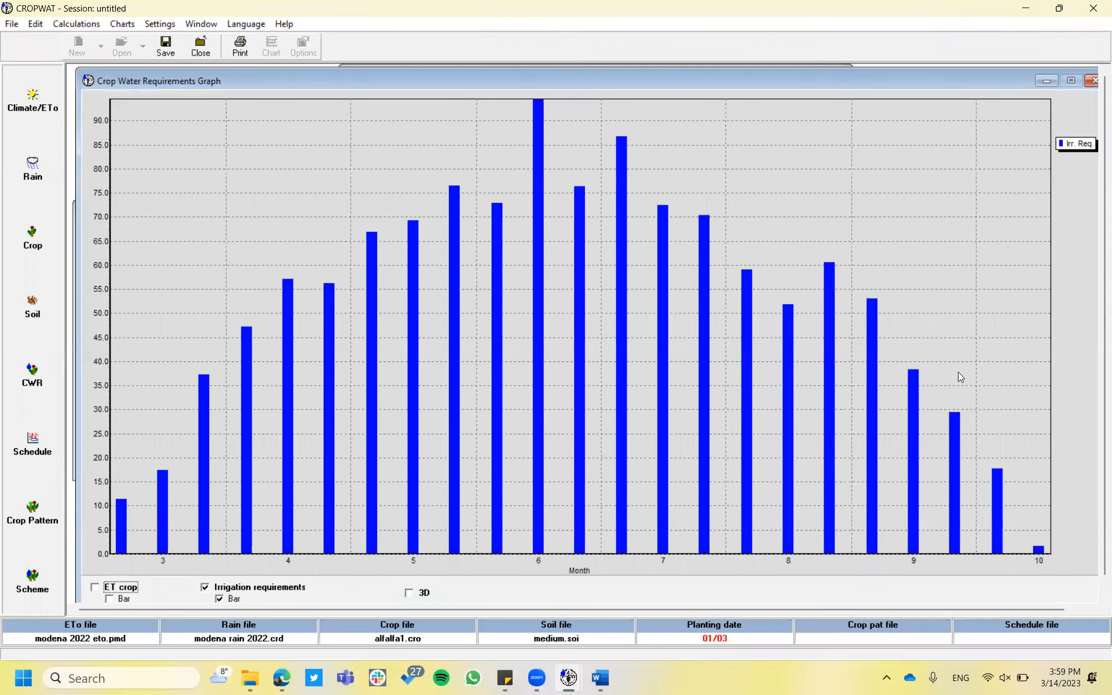
pyautogui.click(1091, 82)
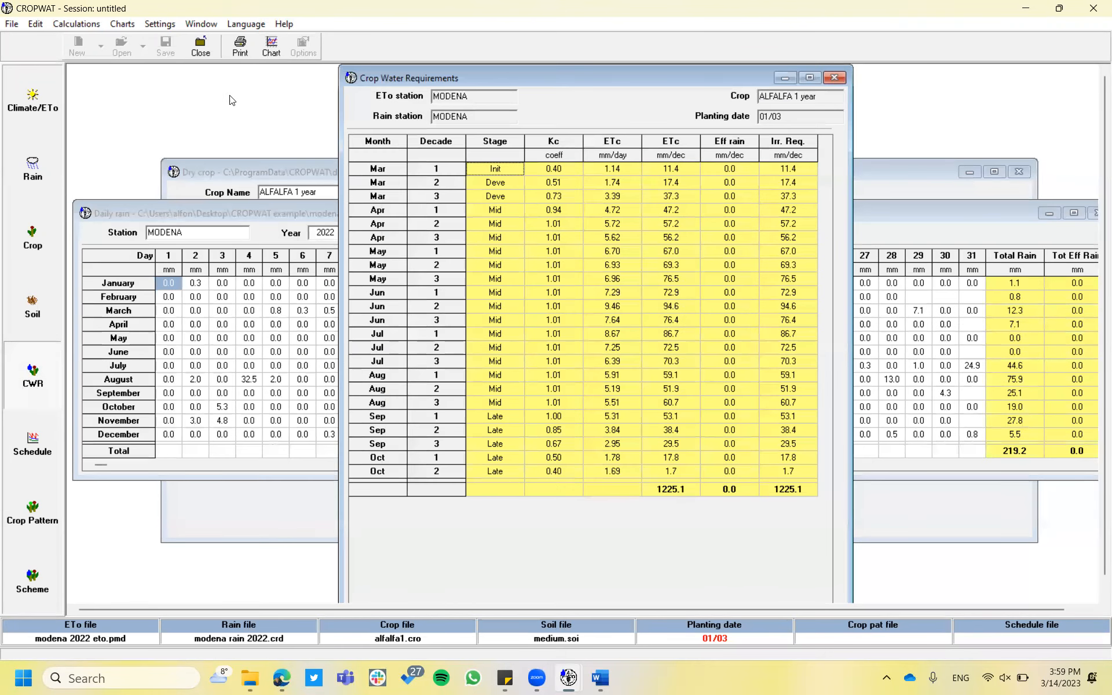
pyautogui.click(202, 50)
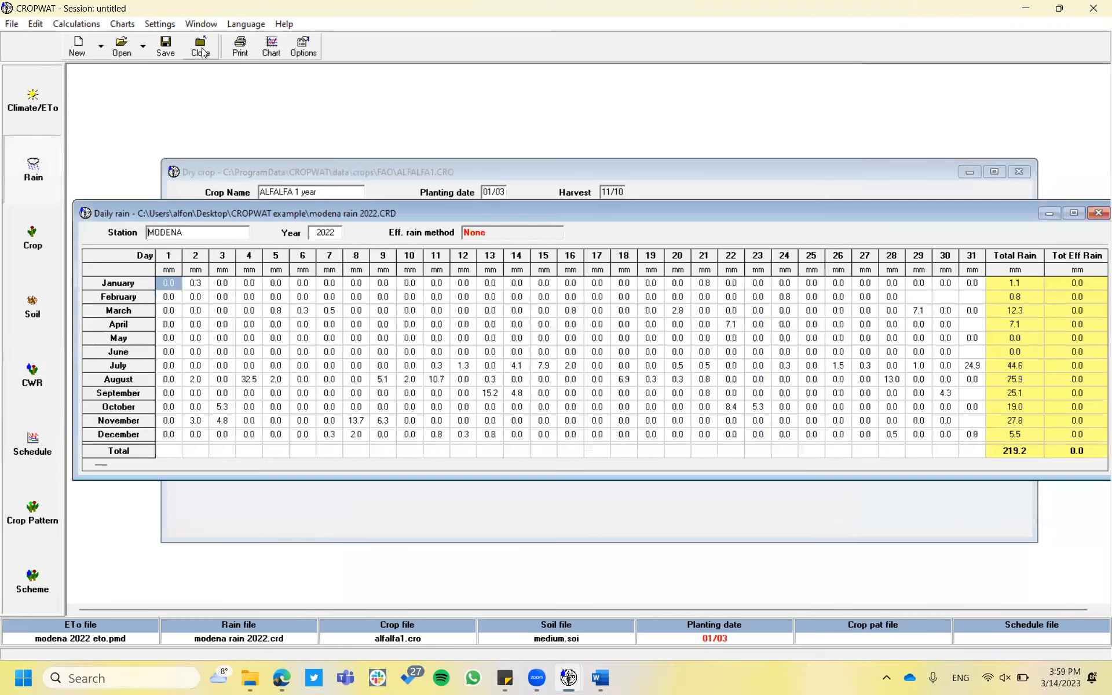
pyautogui.click(25, 441)
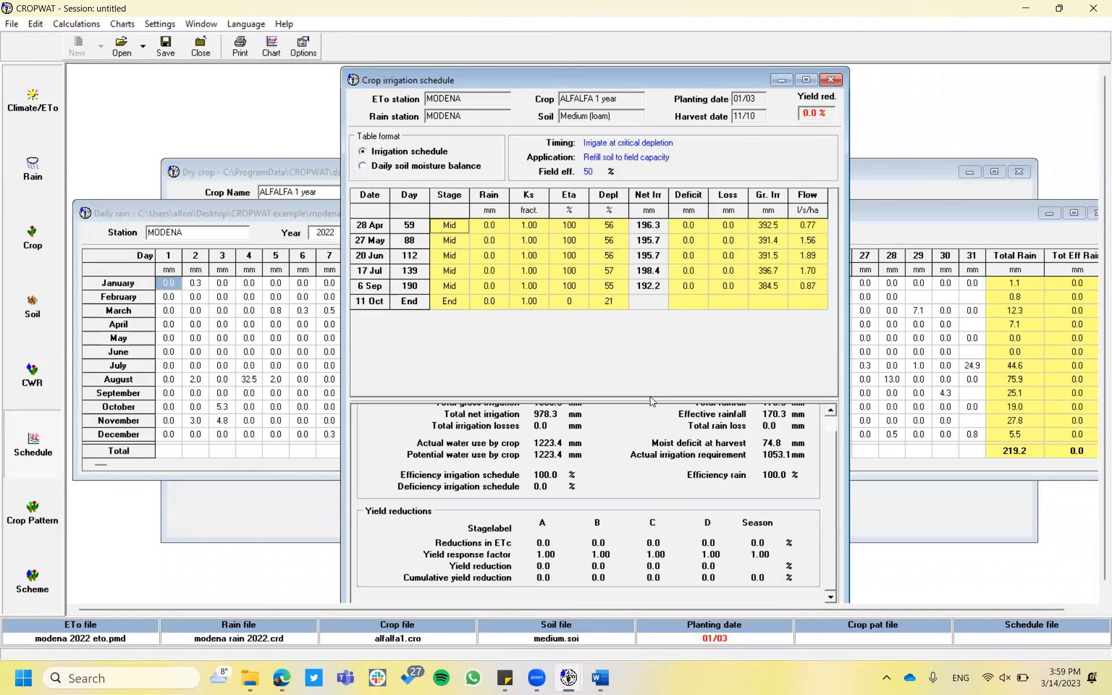
# Enlarge the irrigation schedule's totals area and review the scheduling options, including the available irrigation application methods, keeping refill soil to field capacity.
pyautogui.moveTo(652, 400); pyautogui.dragTo(645, 329)
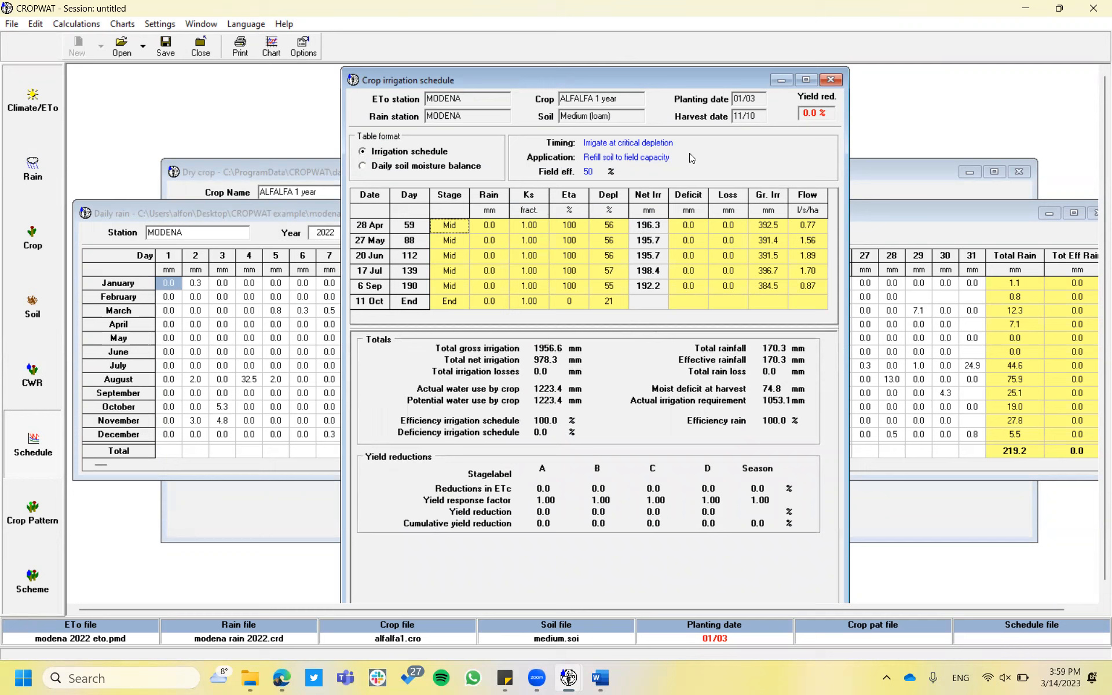
pyautogui.click(303, 46)
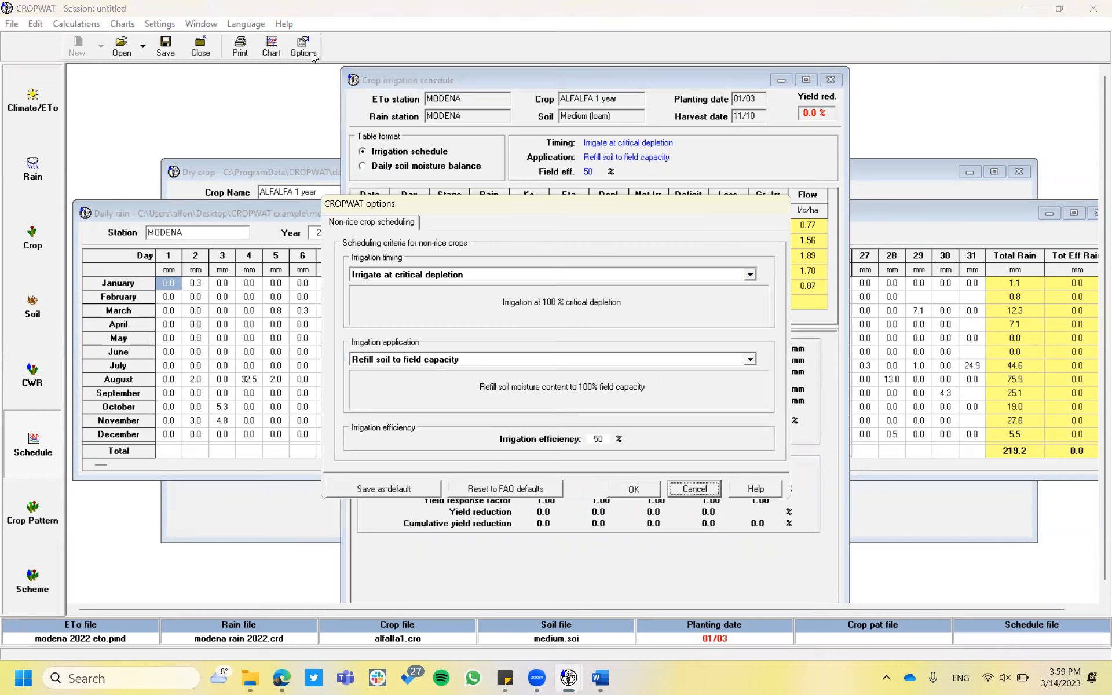
pyautogui.click(479, 360)
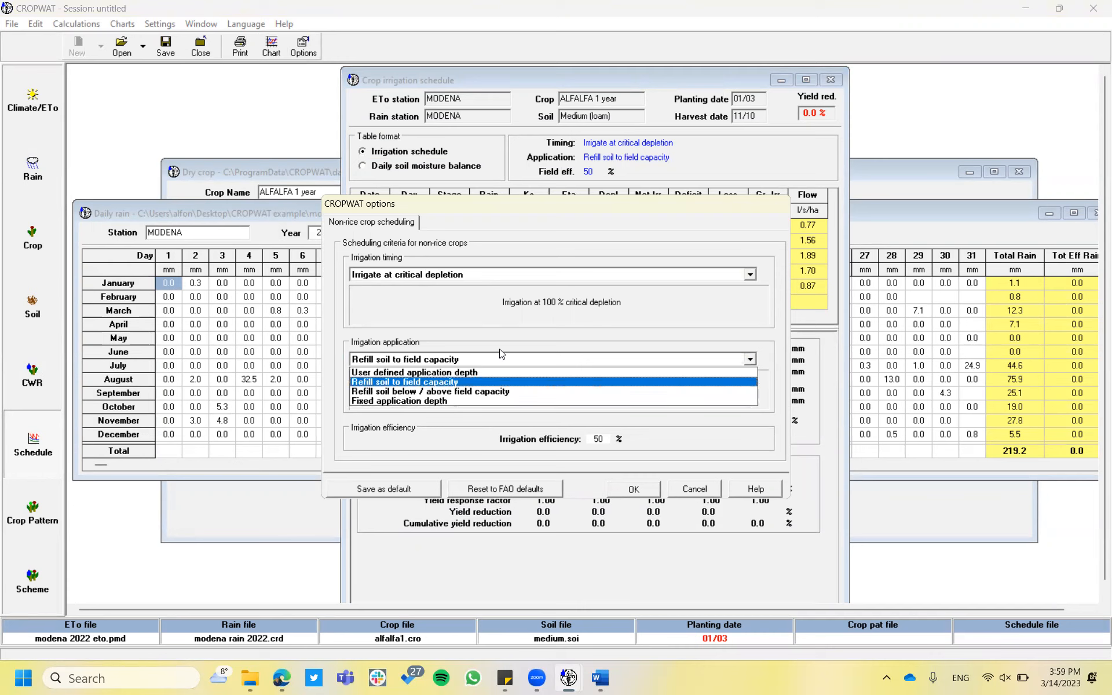
pyautogui.click(501, 355)
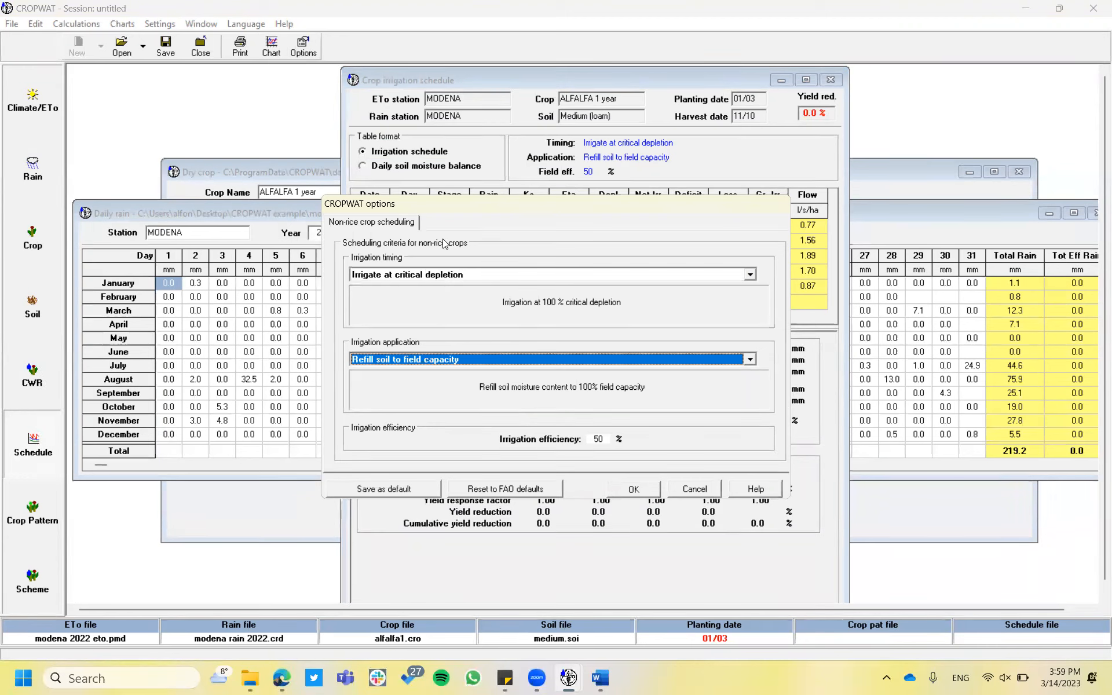
pyautogui.click(630, 492)
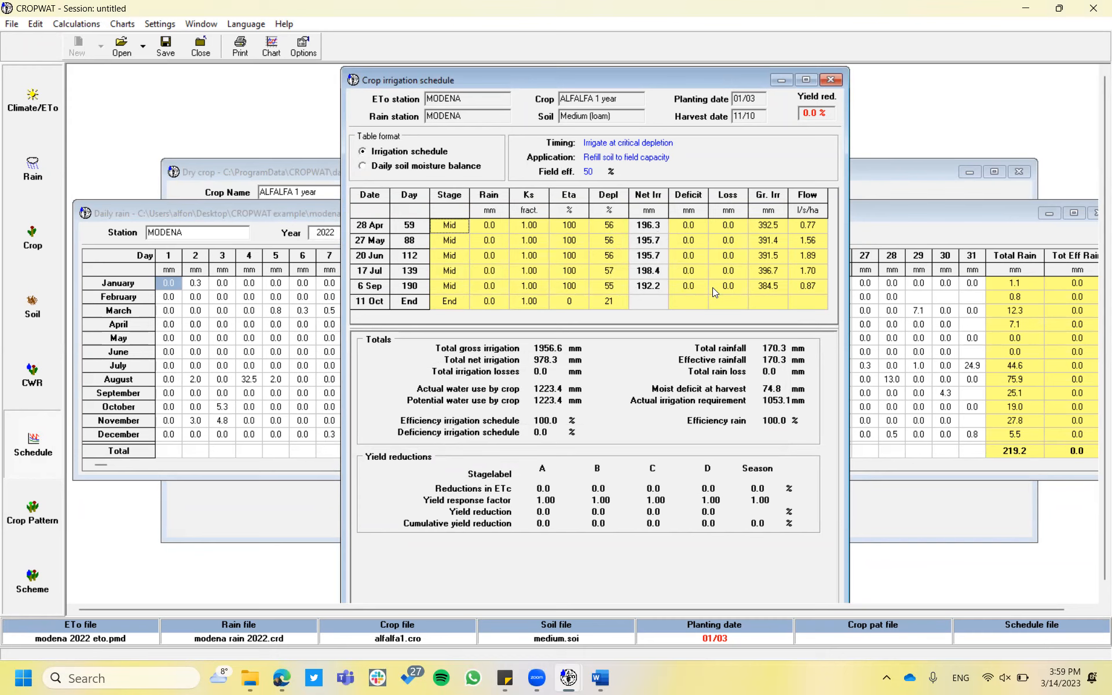
# View the schedule as a daily soil moisture balance with an enlarged table area, and close the schedule.
pyautogui.click(418, 166)
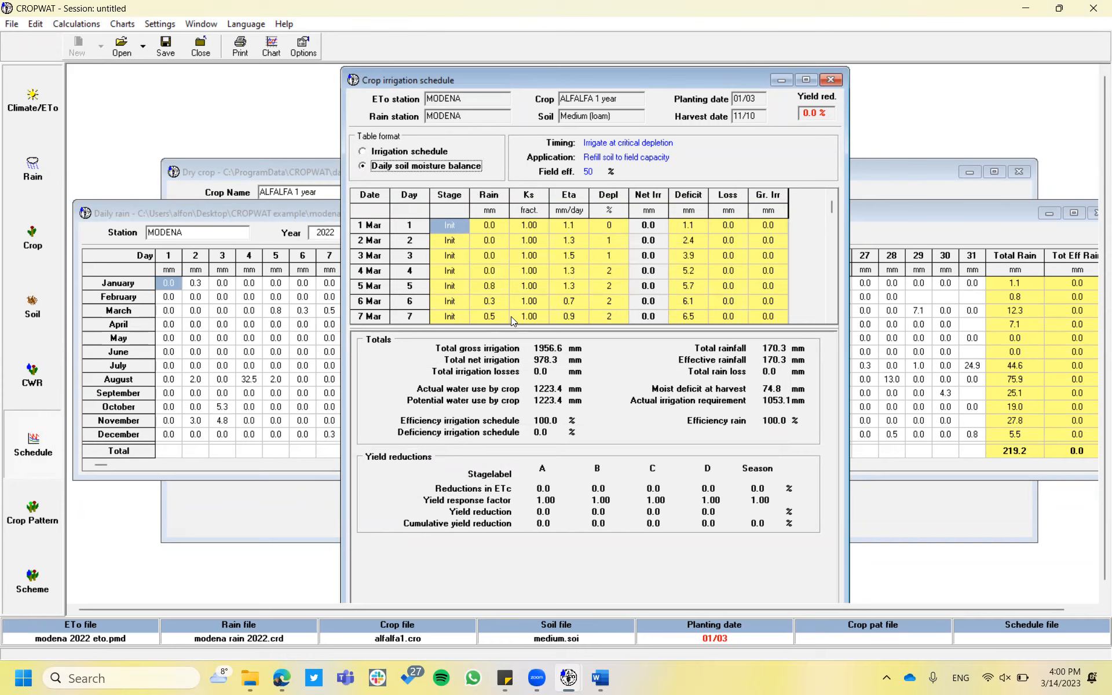
pyautogui.moveTo(515, 329); pyautogui.dragTo(515, 434)
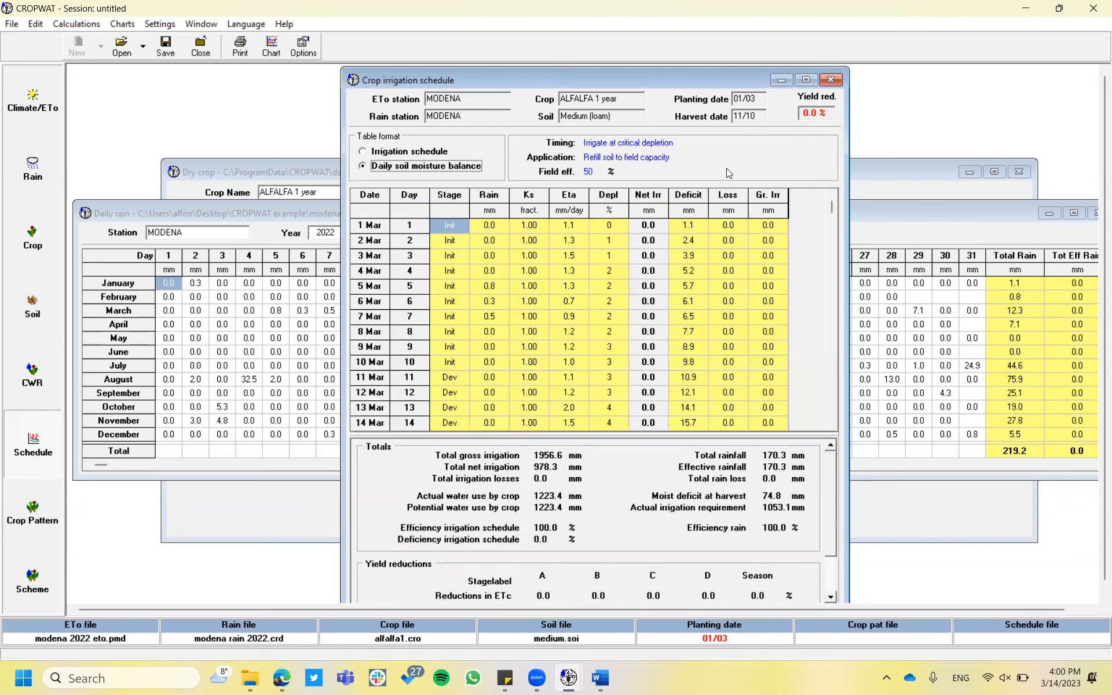
pyautogui.click(832, 82)
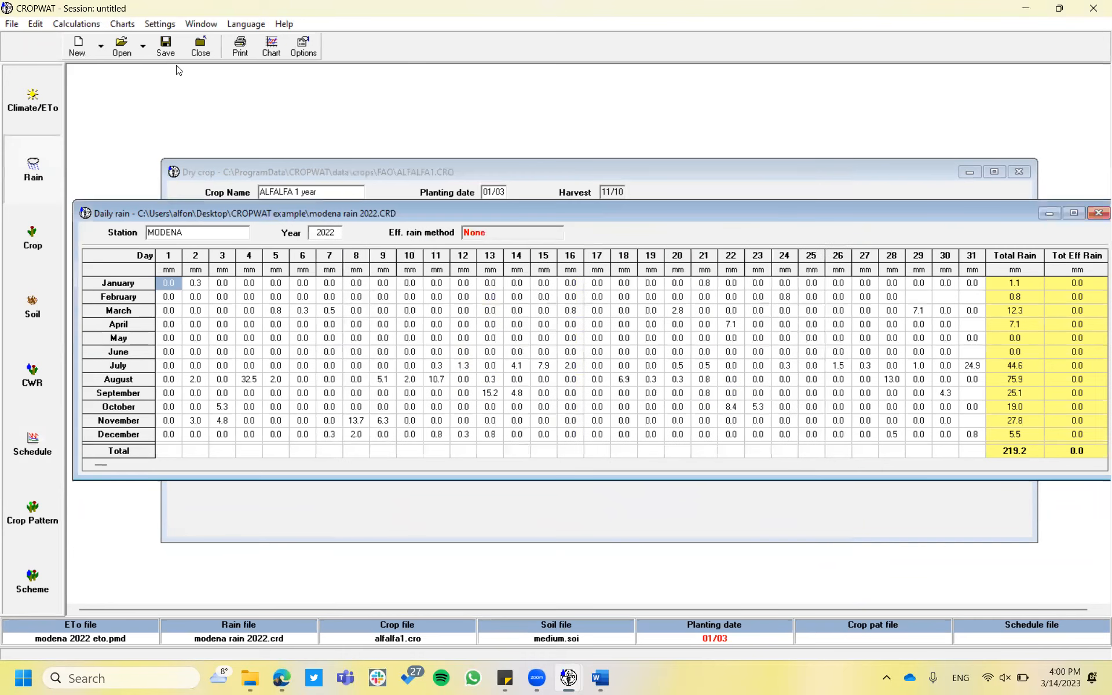
# Save the session as modena 2022.SES in the desktop's CROPWAT example folder, replacing the existing file.
pyautogui.click(11, 26)
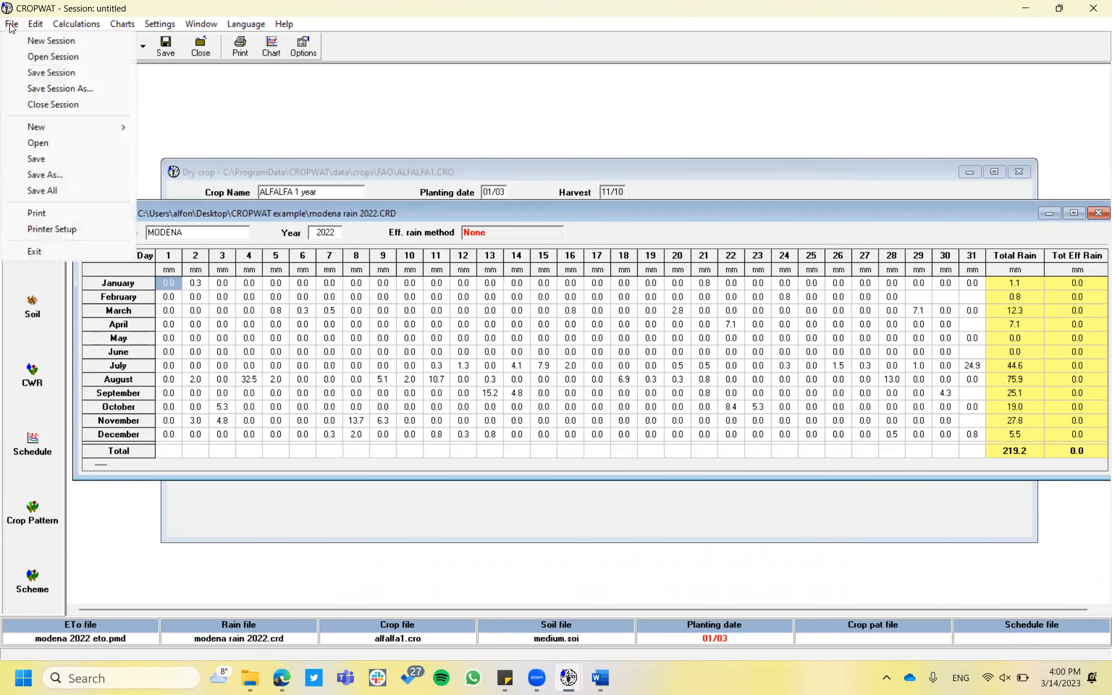
pyautogui.click(51, 72)
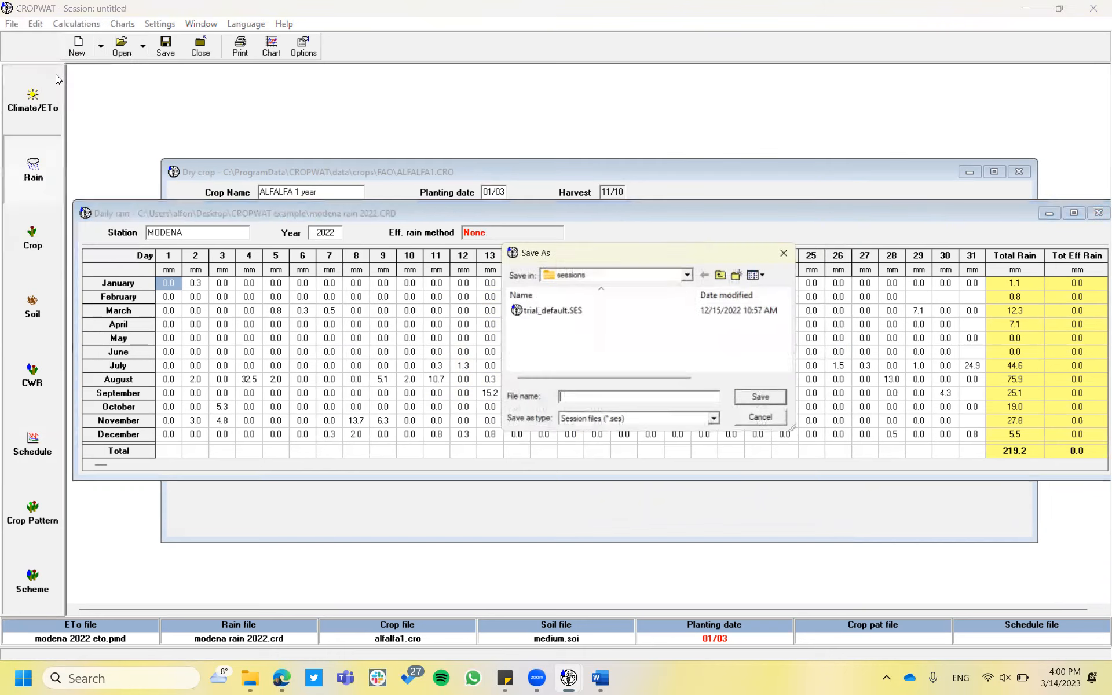
pyautogui.click(608, 275)
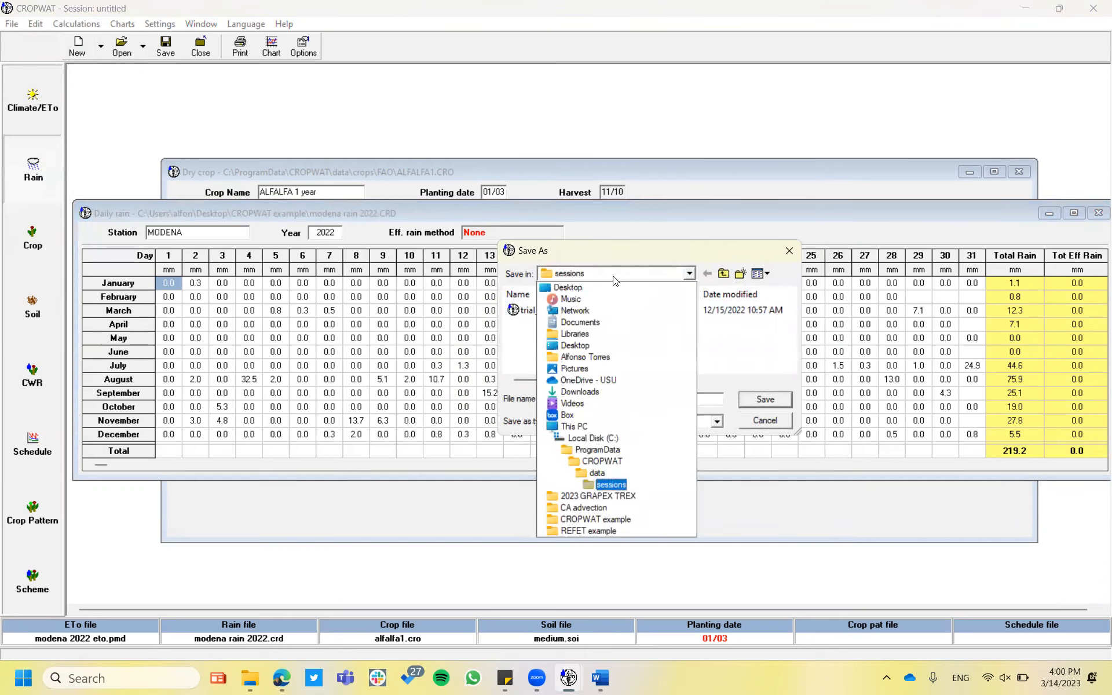
pyautogui.click(600, 463)
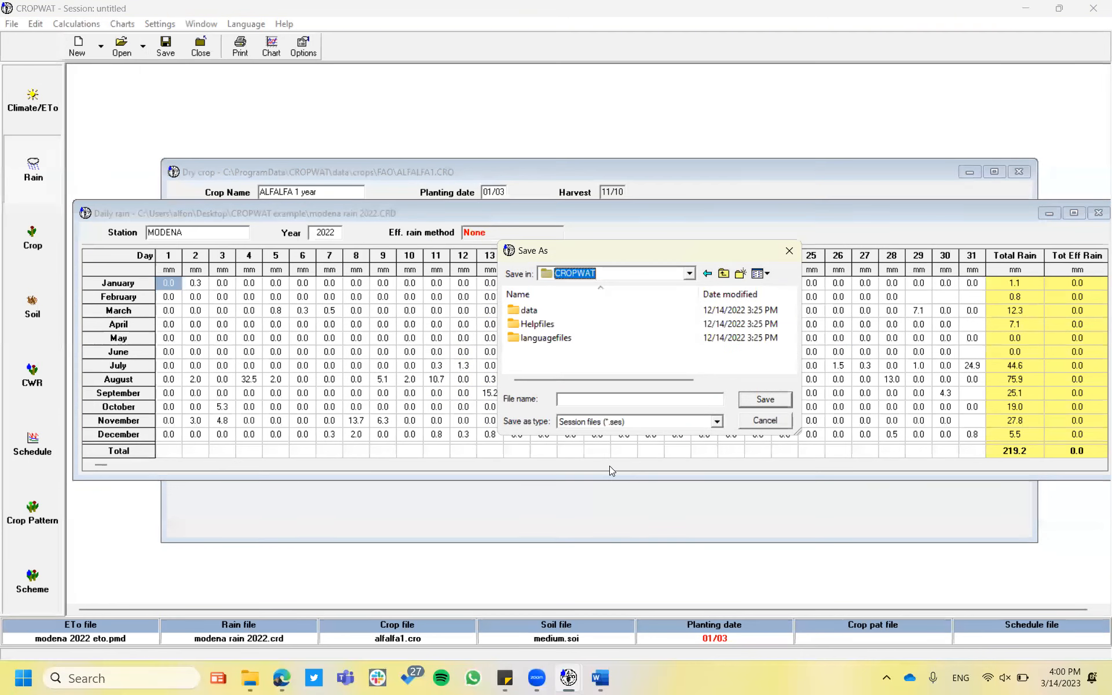
pyautogui.click(635, 284)
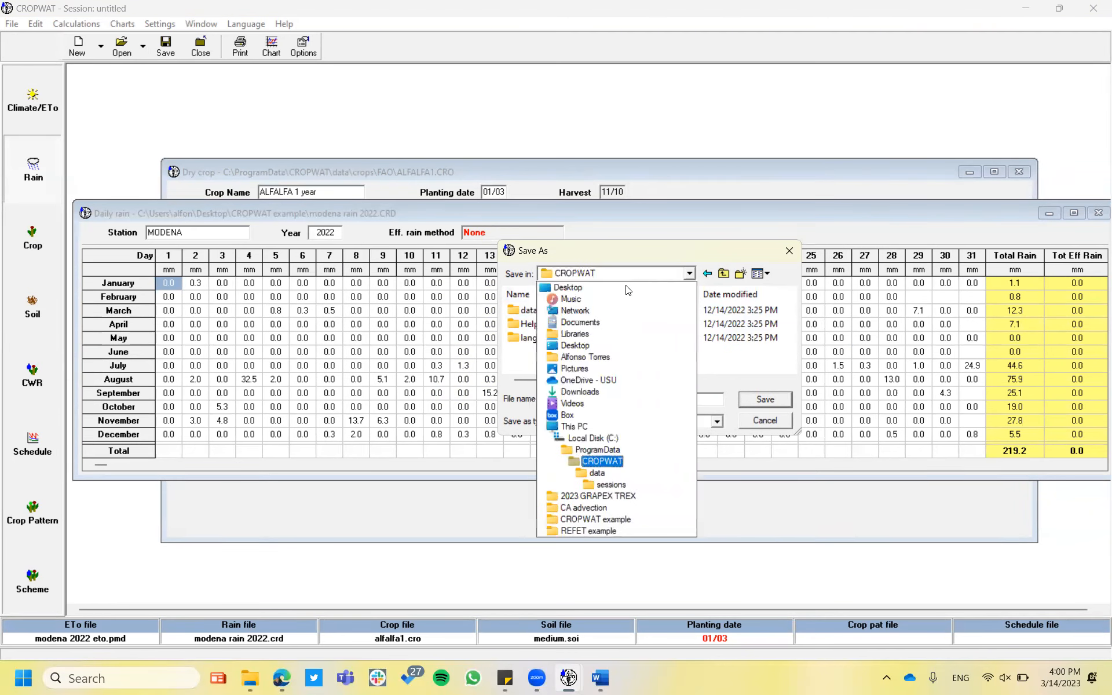
pyautogui.click(615, 289)
pyautogui.scroll(-5, 625, 350)
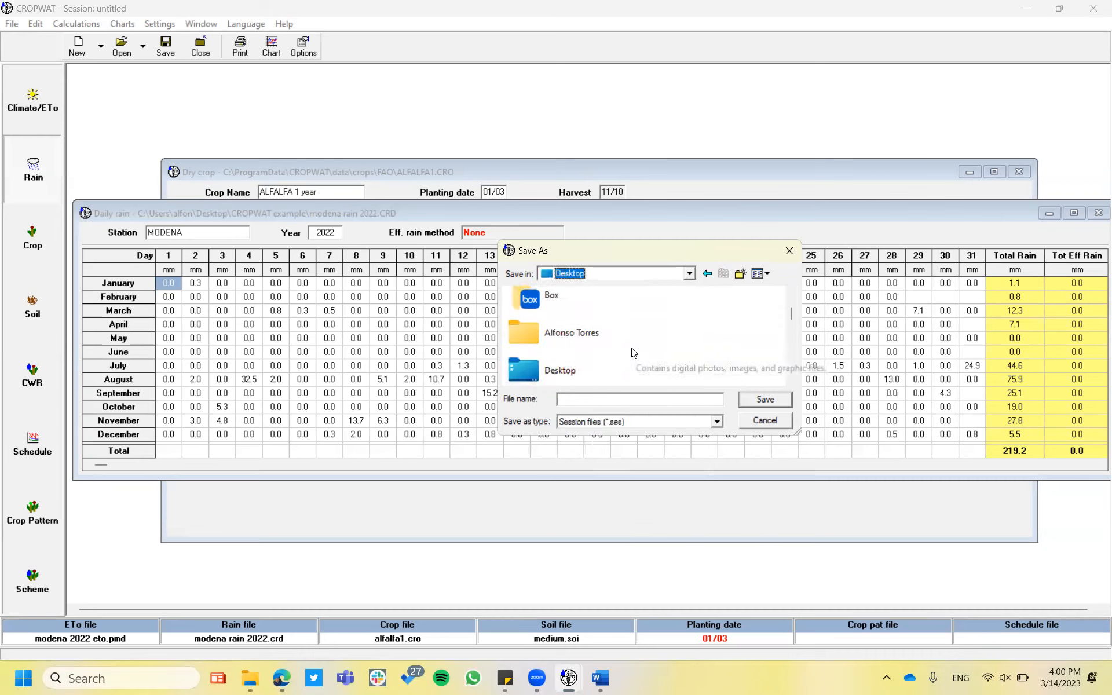
pyautogui.scroll(-6, 634, 353)
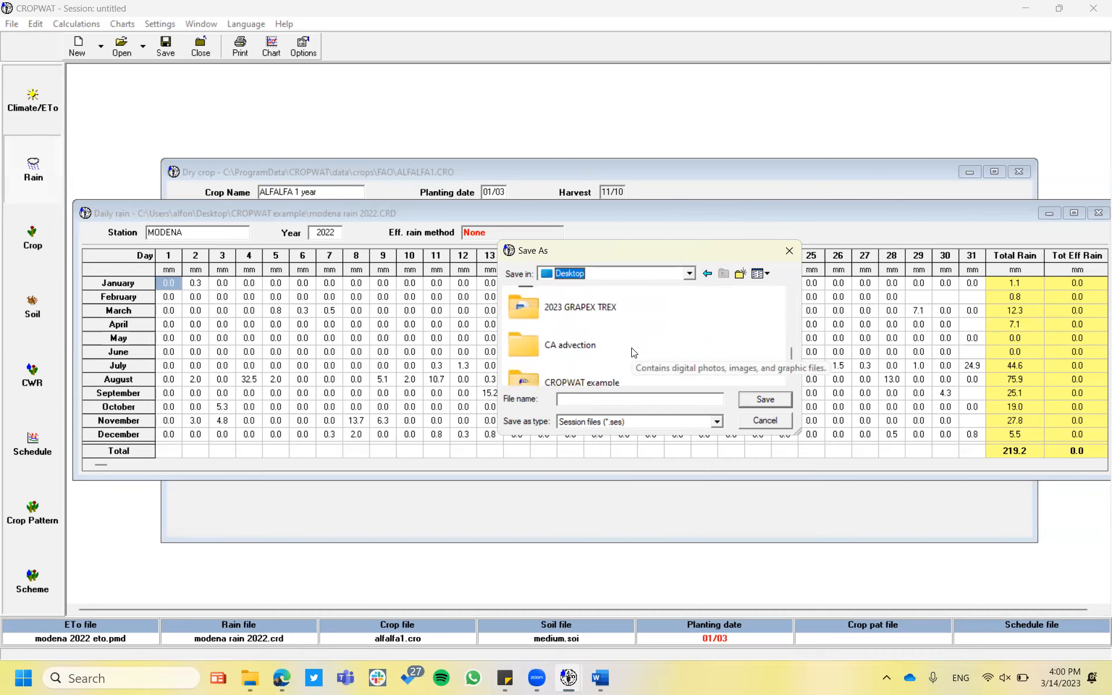
pyautogui.doubleClick(632, 351)
pyautogui.click(586, 311)
pyautogui.click(773, 402)
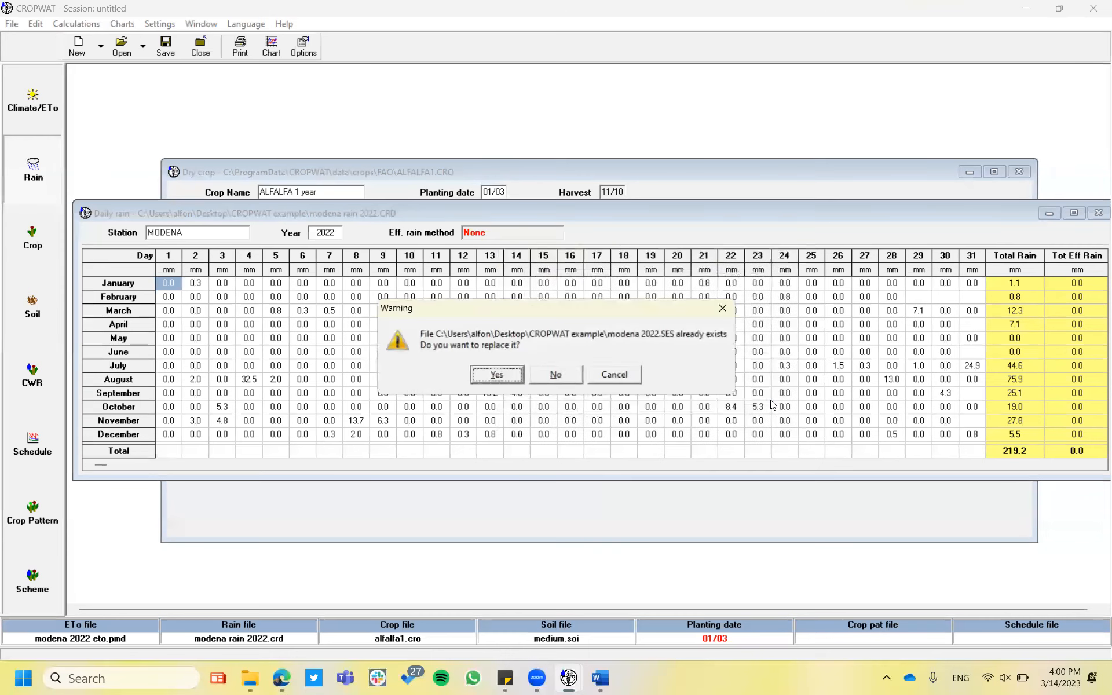
pyautogui.click(496, 375)
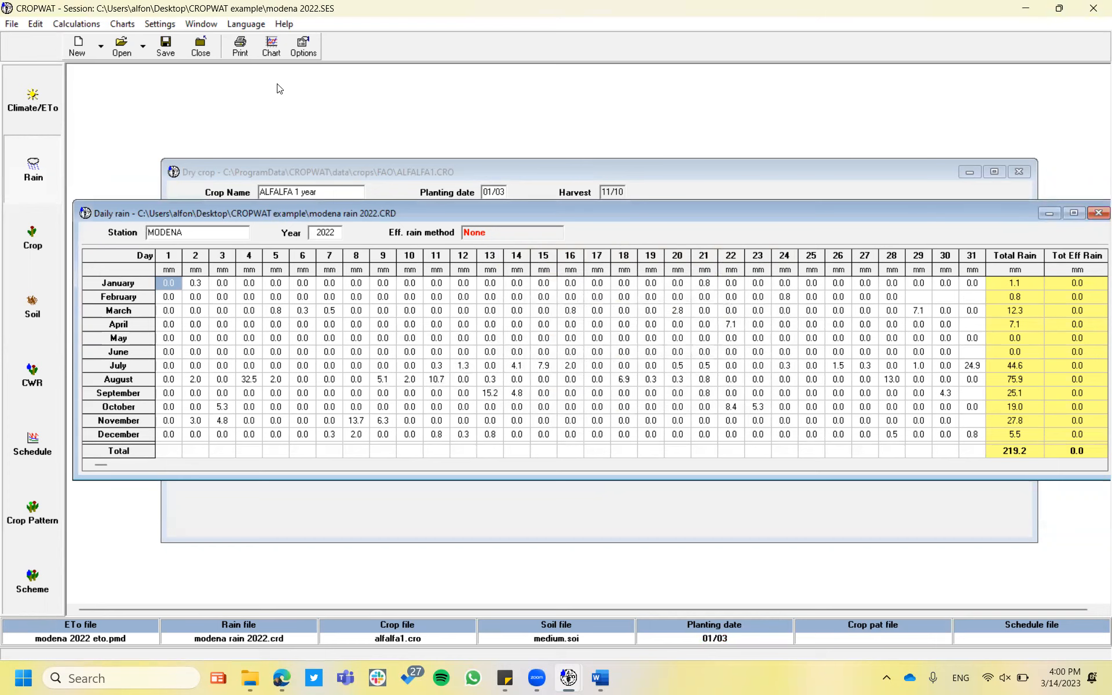
# Close the rain, soil, crop and climate data windows and exit CROPWAT.
pyautogui.click(202, 50)
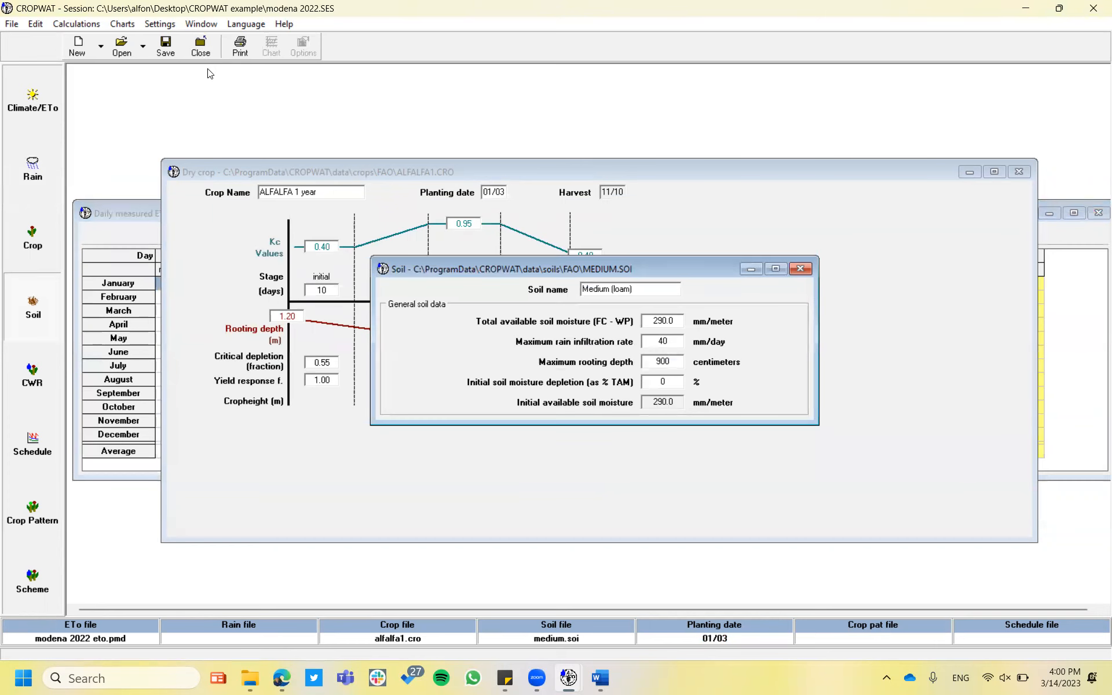
pyautogui.click(206, 52)
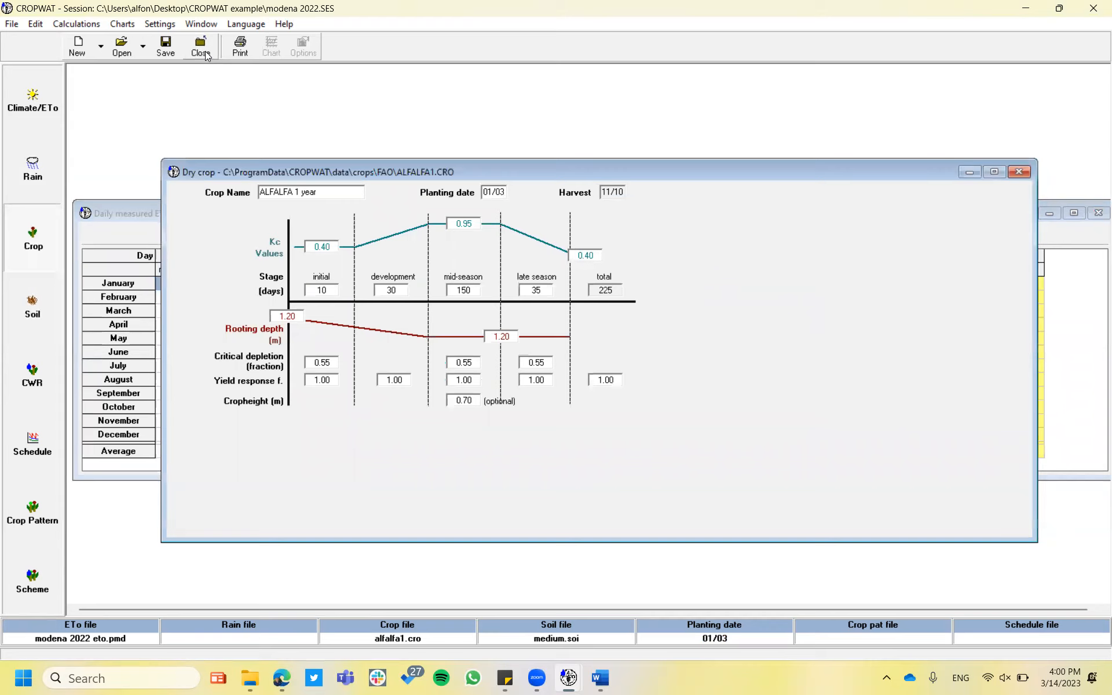
pyautogui.click(206, 52)
pyautogui.click(206, 52)
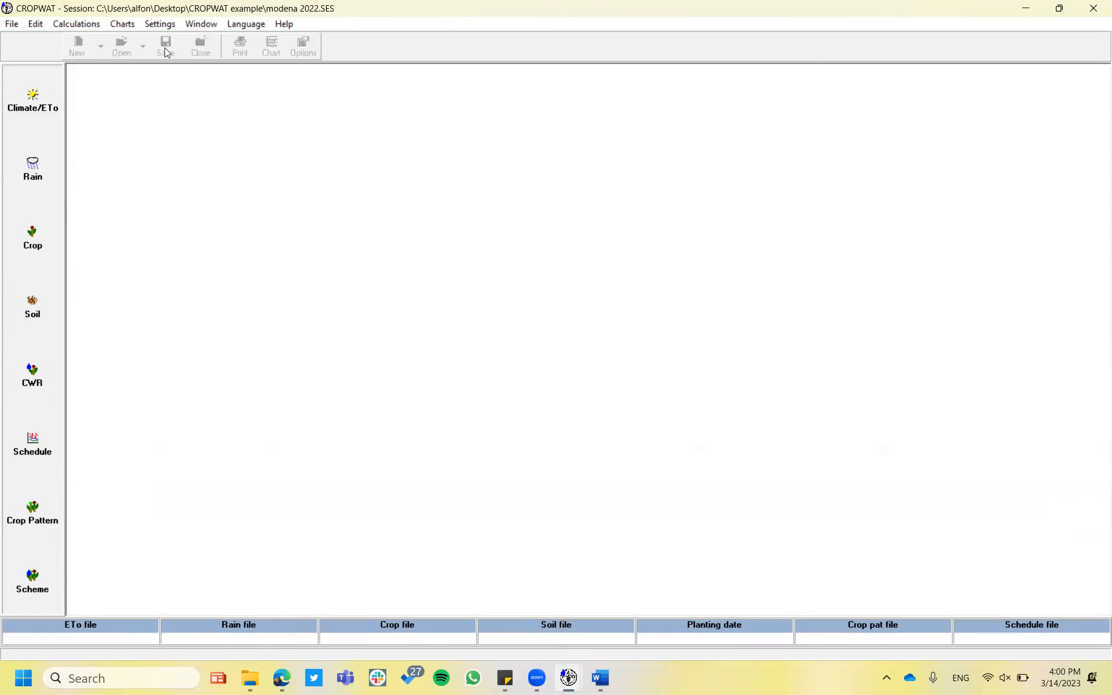
pyautogui.click(1095, 11)
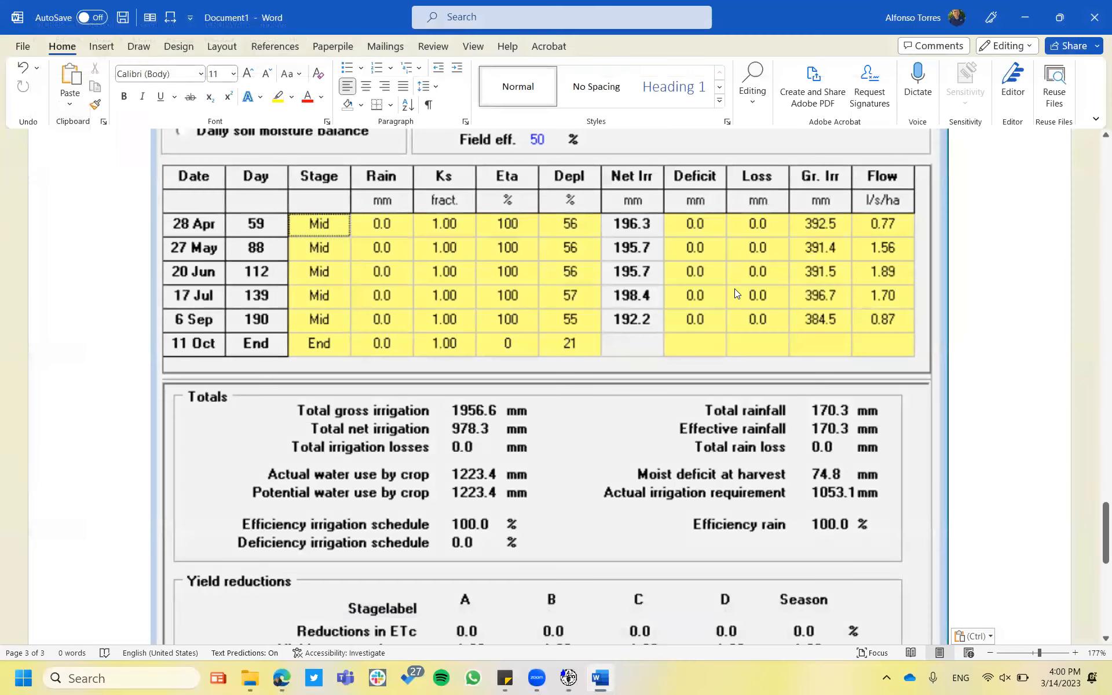
# Search the installed apps for "crop" and launch CROPWAT 8.0.
pyautogui.press('super')
pyautogui.write('crop')
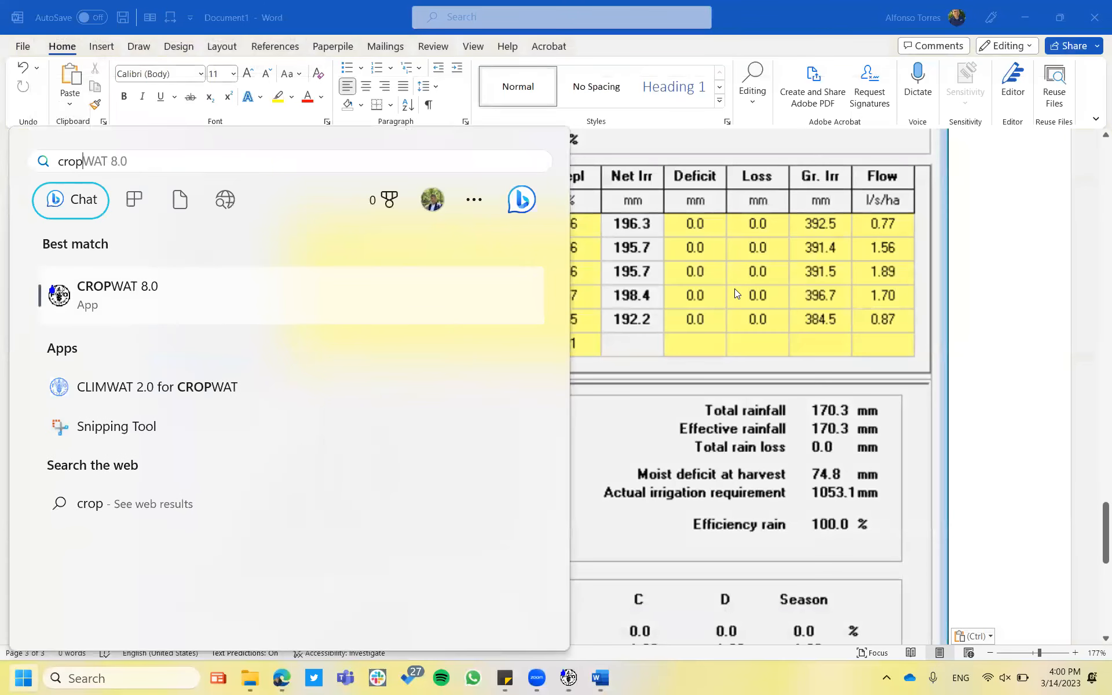
pyautogui.press('Return')
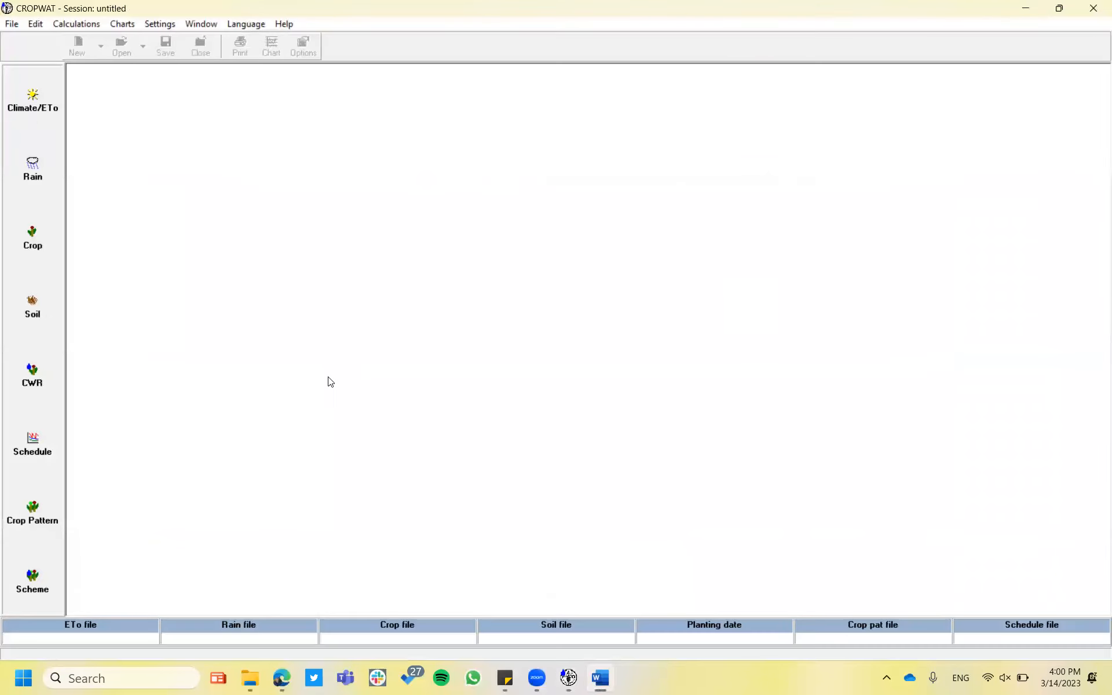
# Open the saved session modena 2022.SES from the desktop's CROPWAT example folder.
pyautogui.click(13, 27)
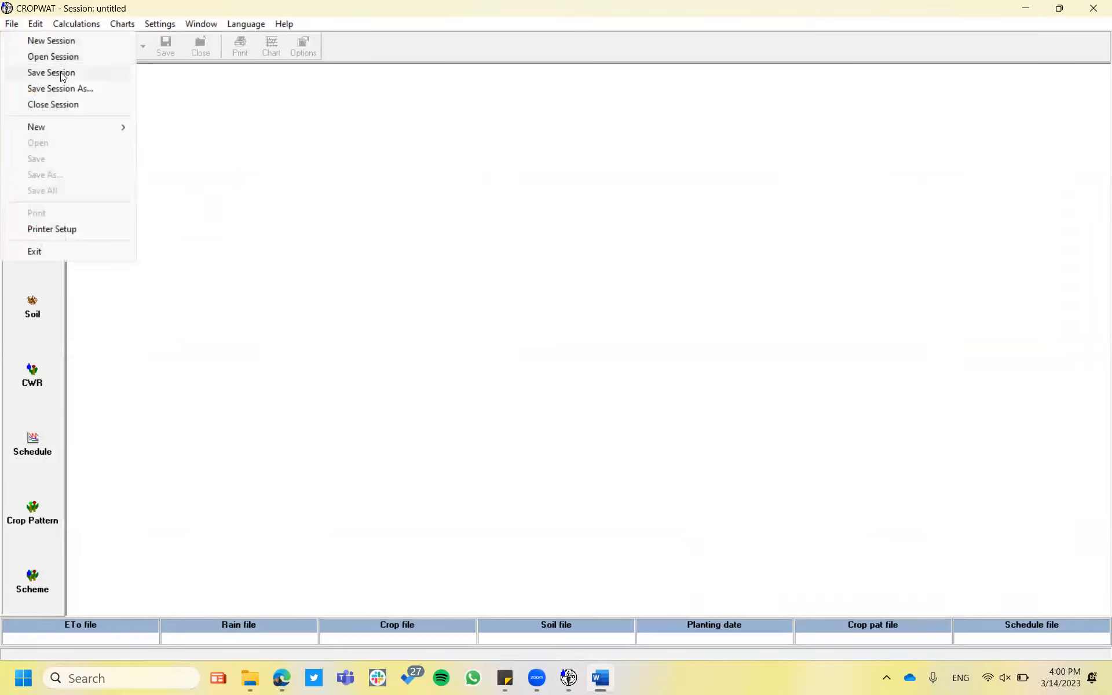
pyautogui.click(69, 60)
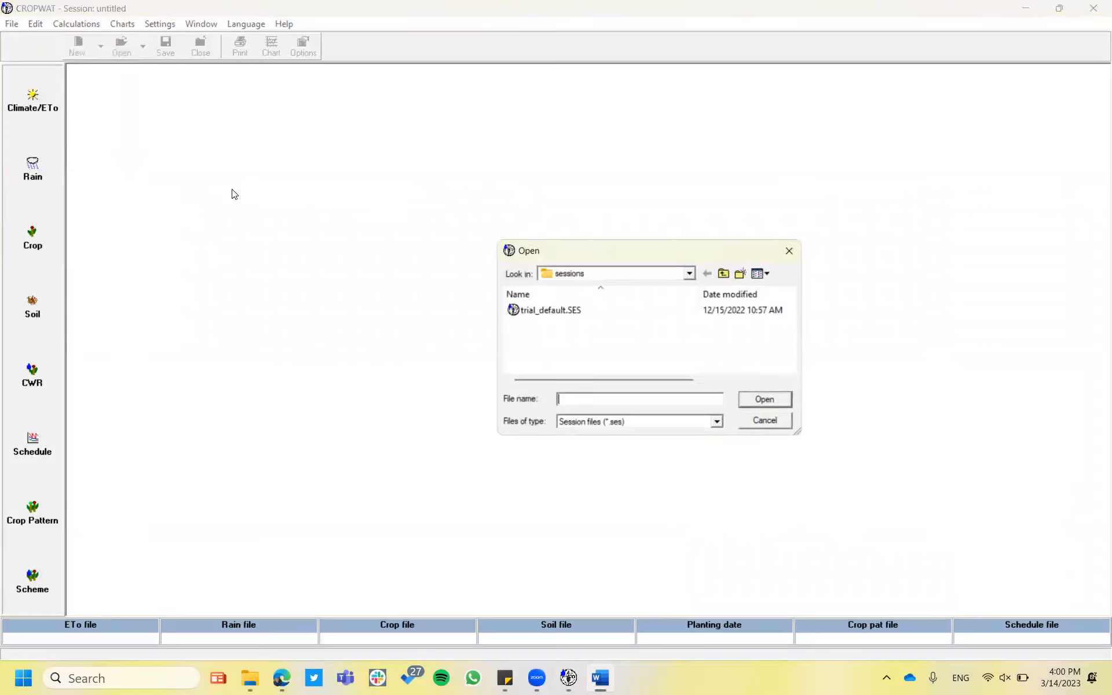
pyautogui.click(600, 278)
pyautogui.click(600, 277)
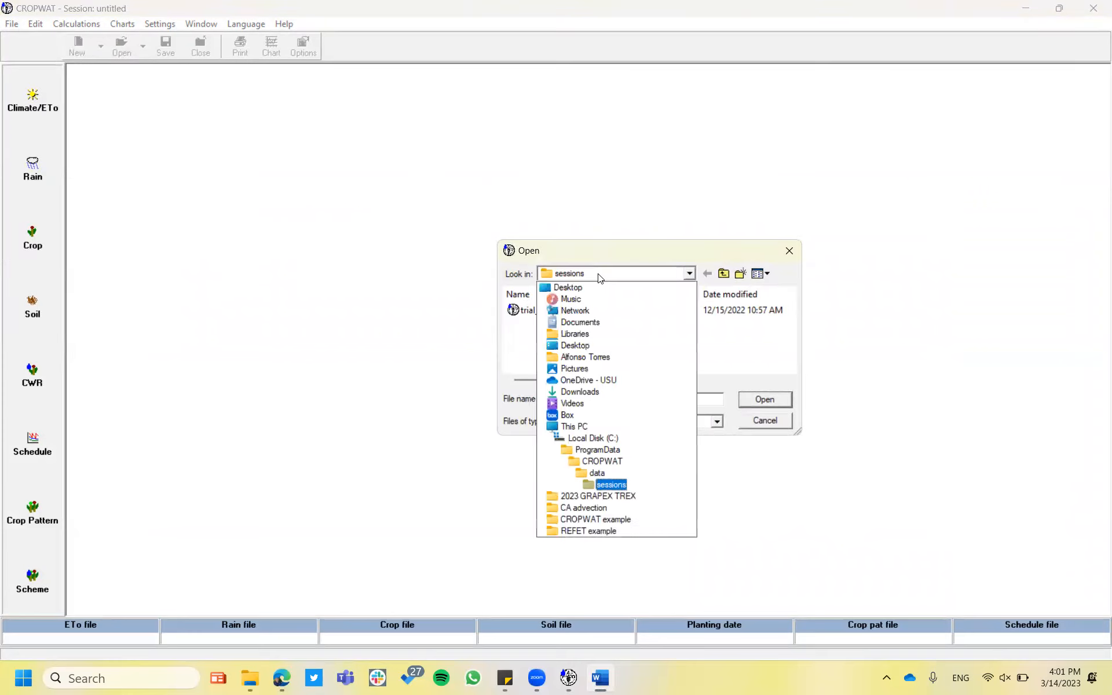
pyautogui.click(596, 288)
pyautogui.scroll(-5, 604, 321)
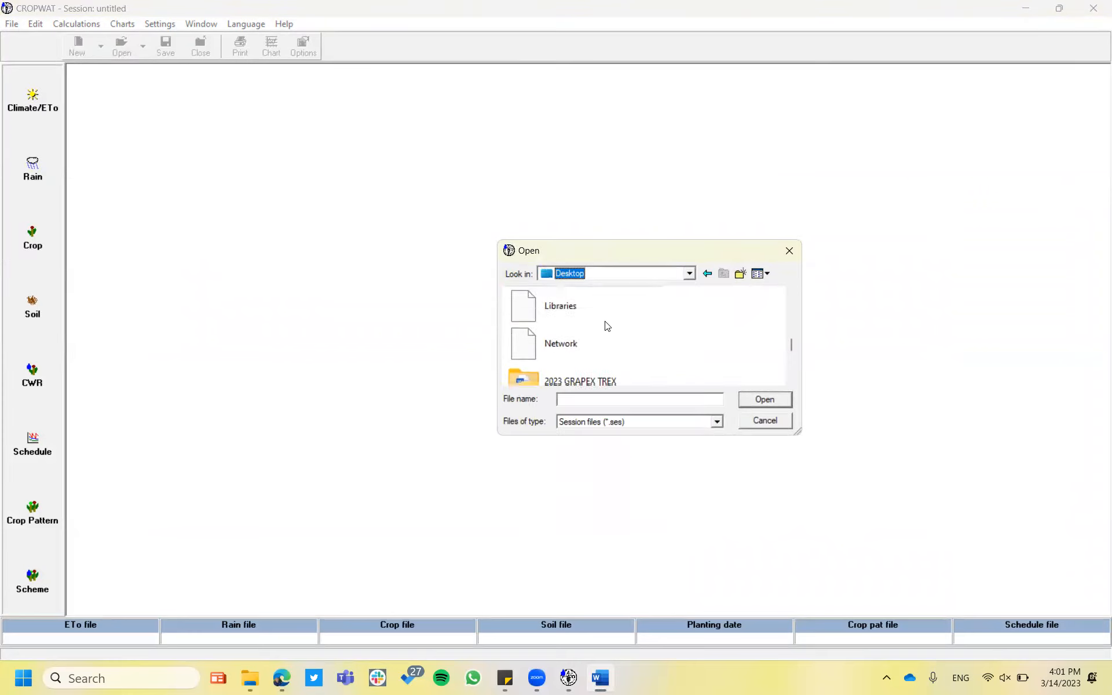
pyautogui.click(597, 340)
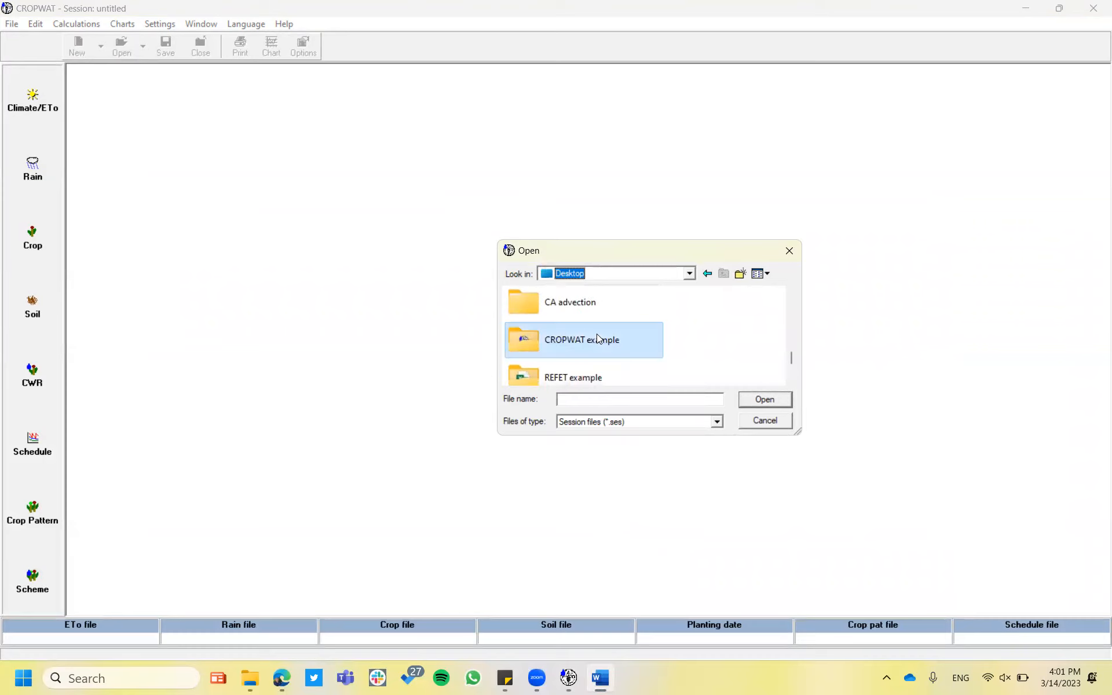
pyautogui.doubleClick(597, 339)
pyautogui.click(572, 313)
pyautogui.click(765, 401)
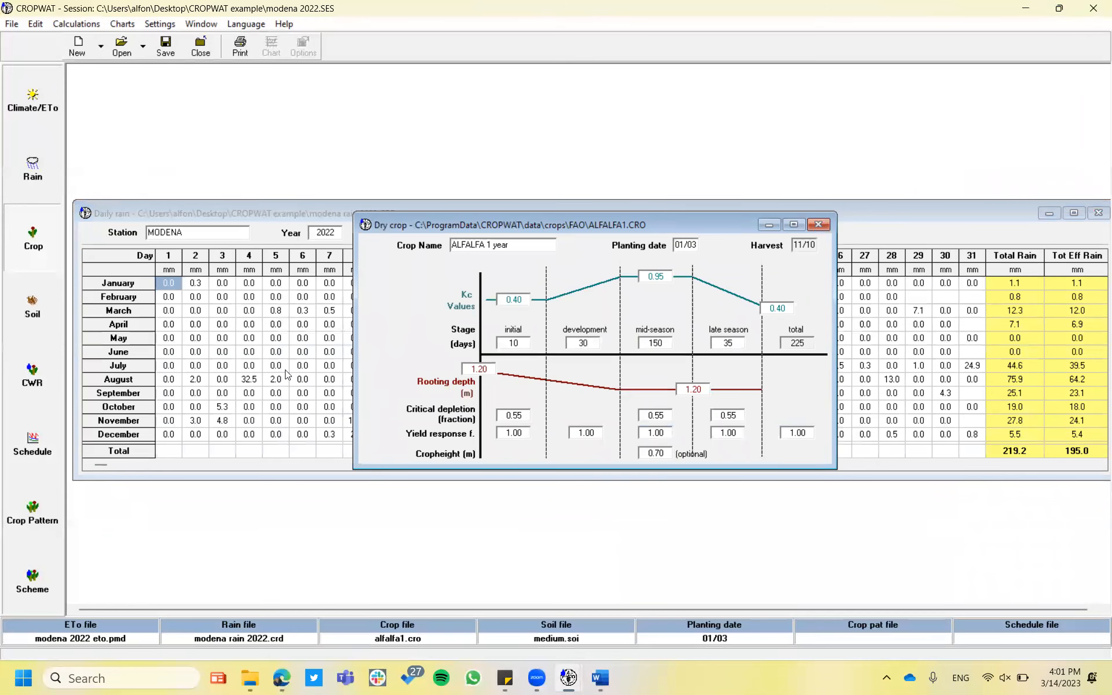
# After viewing the crop water requirements, exclude rainfall from the irrigation calculations (effective rainfall = 0) and close the requirements table.
pyautogui.click(36, 390)
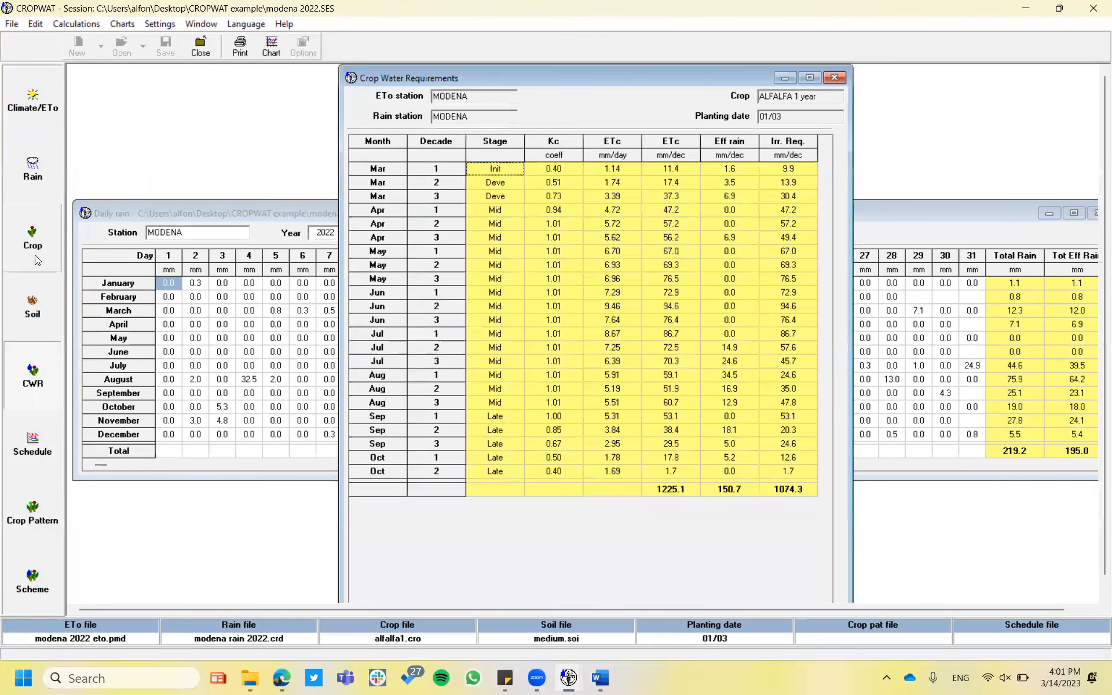
pyautogui.click(38, 185)
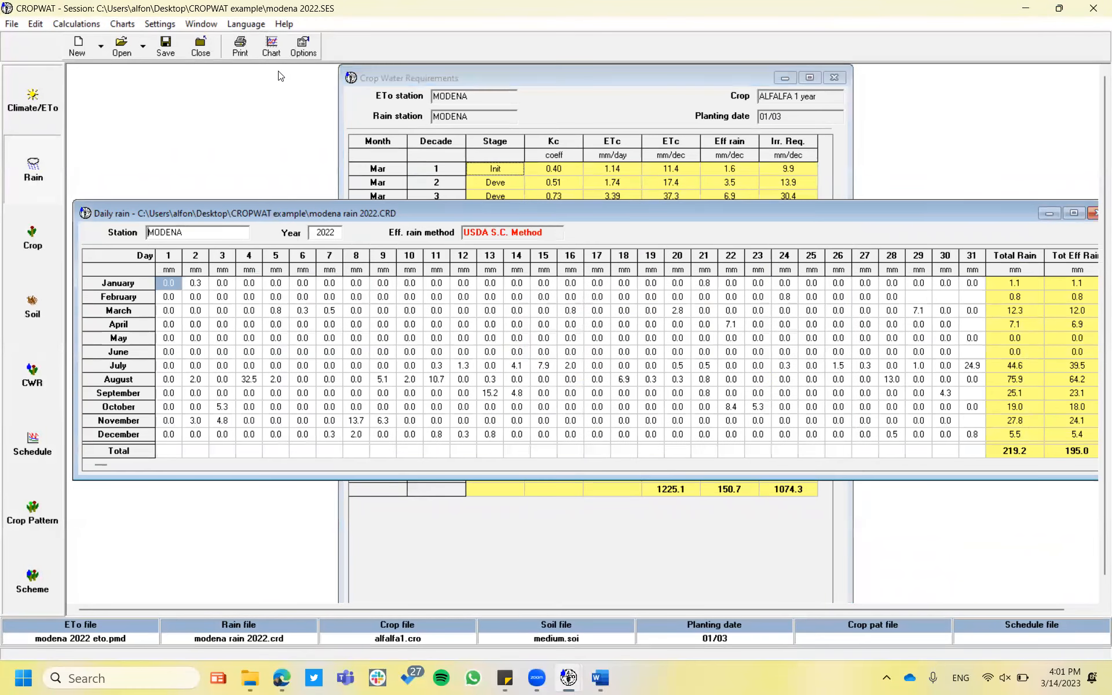
pyautogui.click(302, 50)
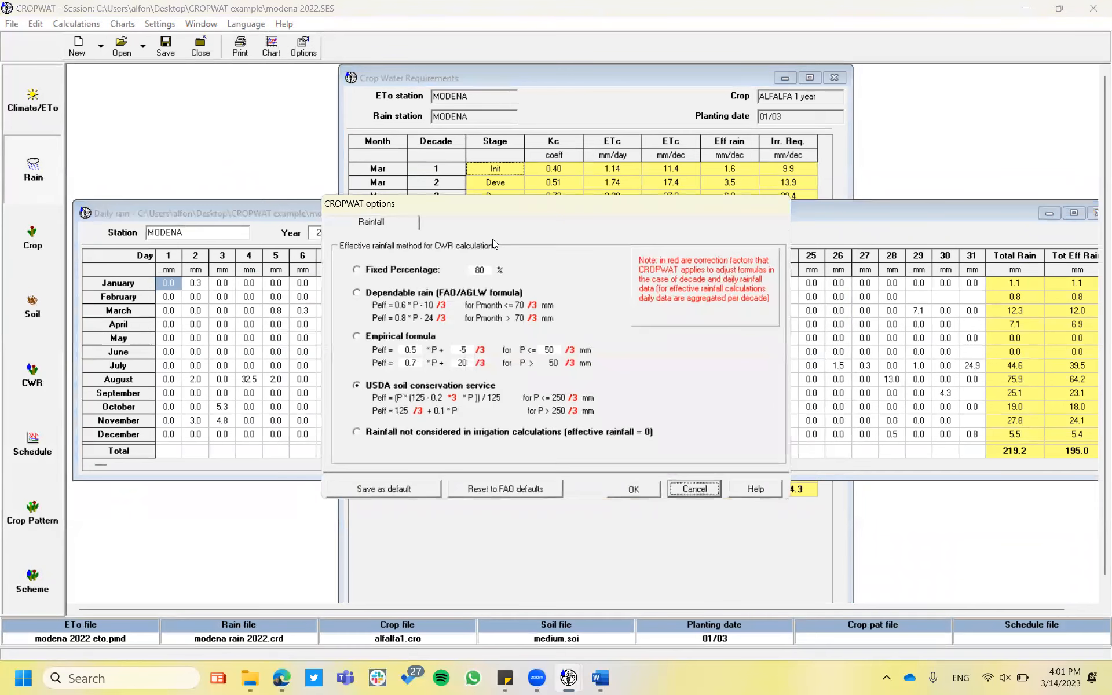
pyautogui.click(406, 435)
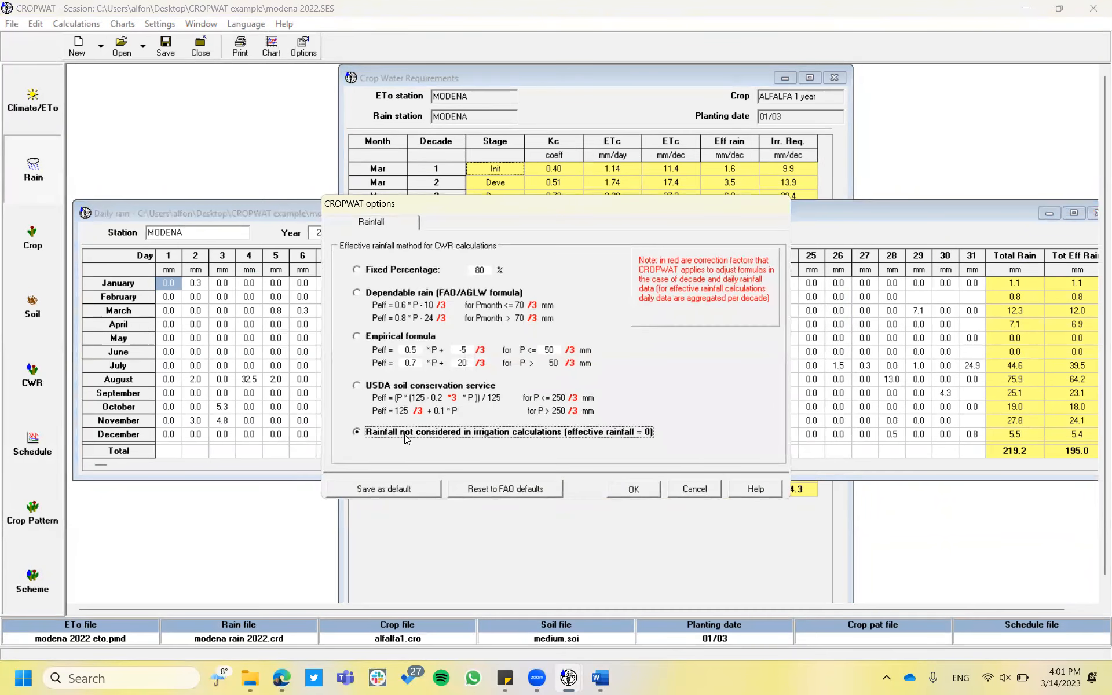
pyautogui.click(633, 490)
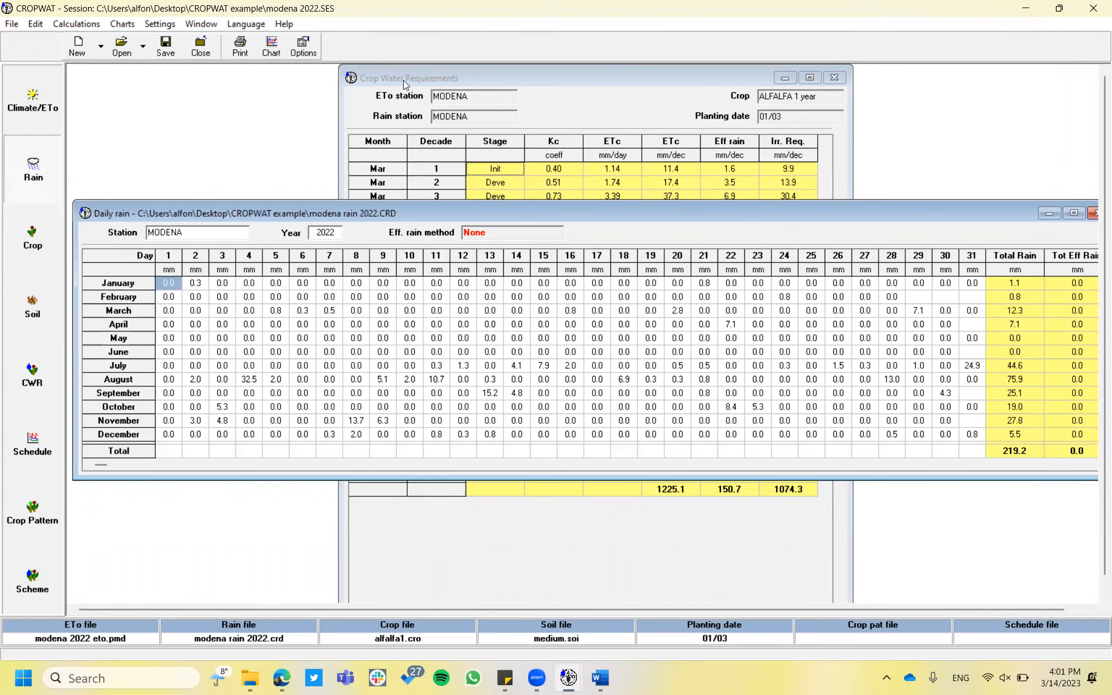
pyautogui.click(834, 77)
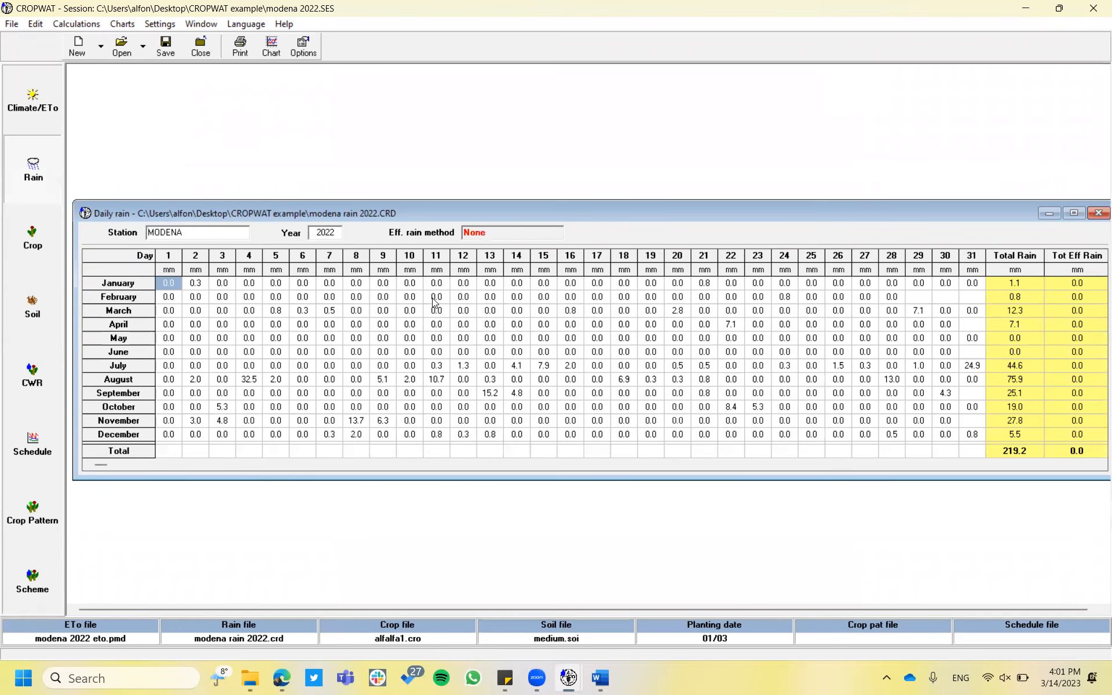
# Review the alfalfa crop data and crop water requirements, and examine the irrigation schedule with its full totals section.
pyautogui.click(33, 233)
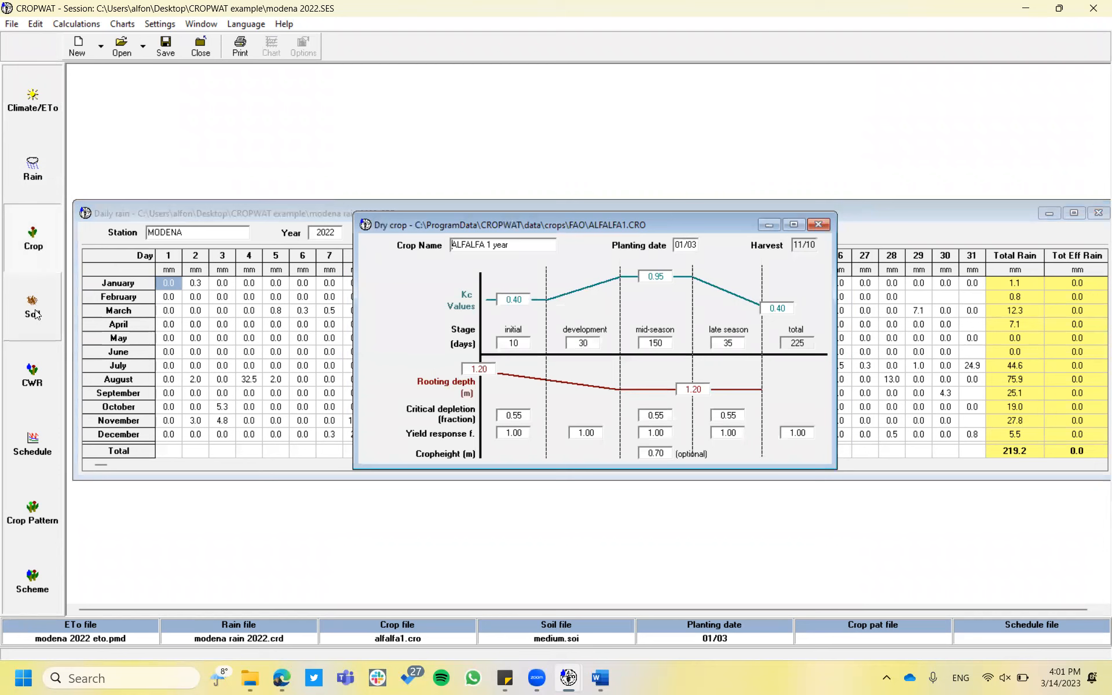
pyautogui.click(33, 377)
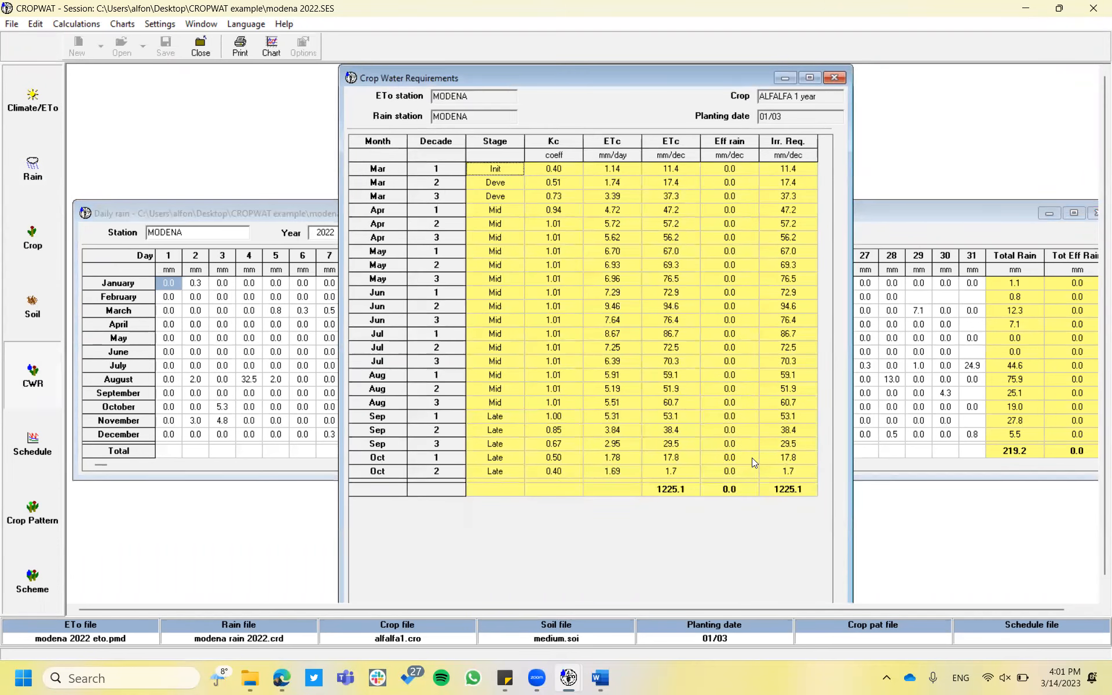
pyautogui.click(27, 457)
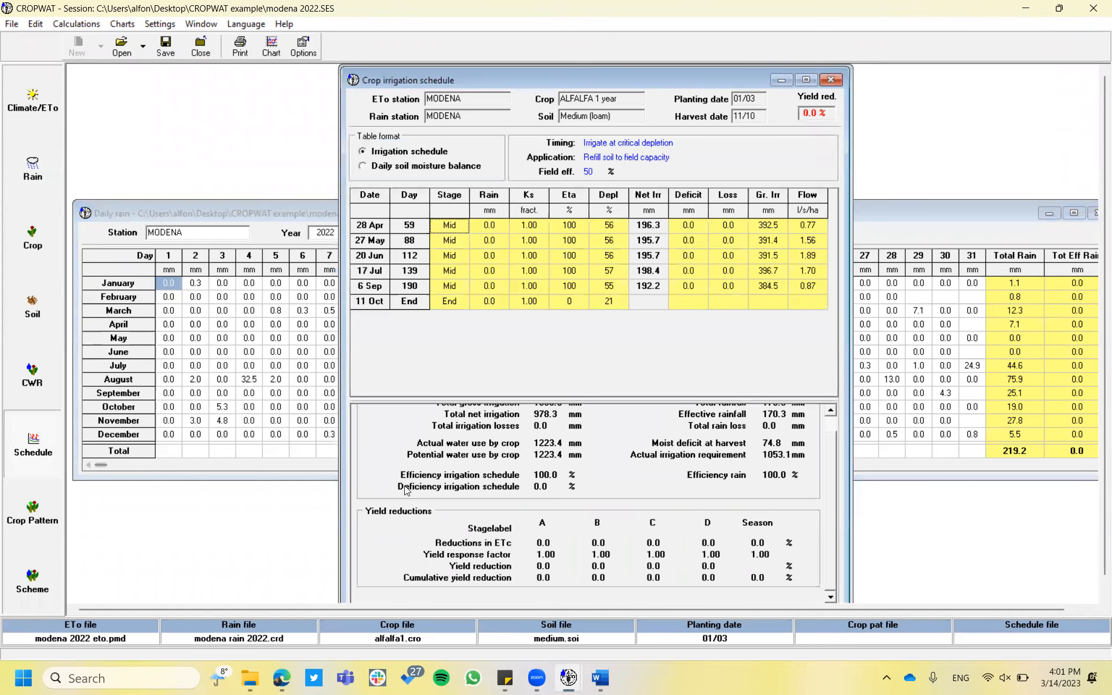
pyautogui.moveTo(670, 400); pyautogui.dragTo(671, 359)
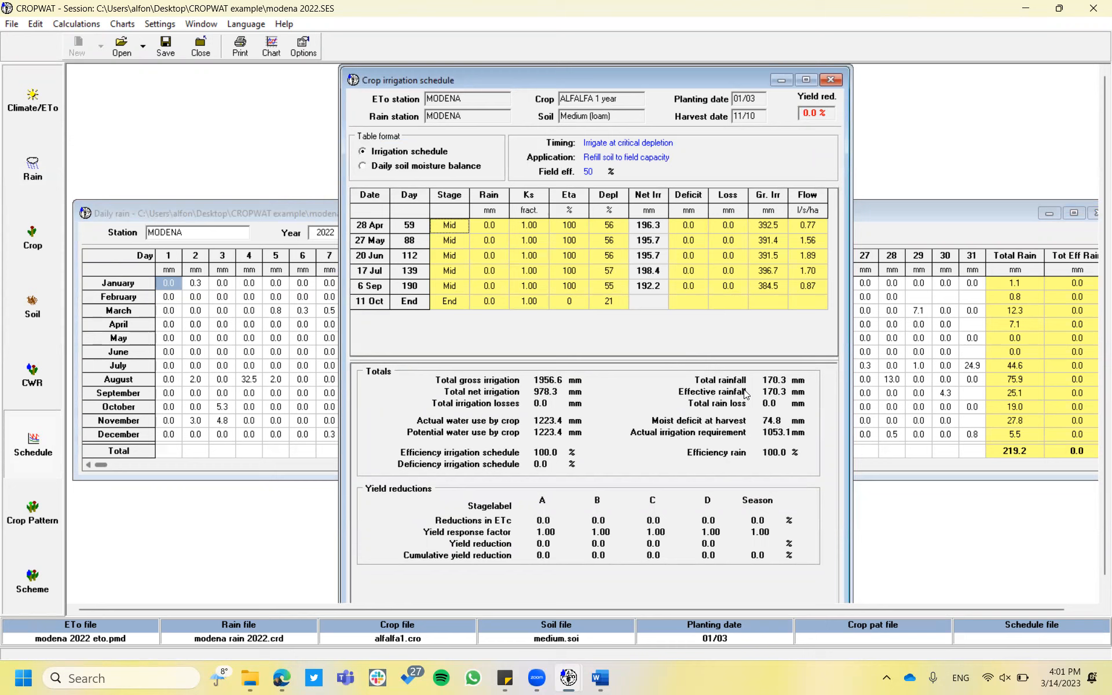
# Show the schedule as a daily soil moisture balance and examine the daily rain values through the season.
pyautogui.click(434, 168)
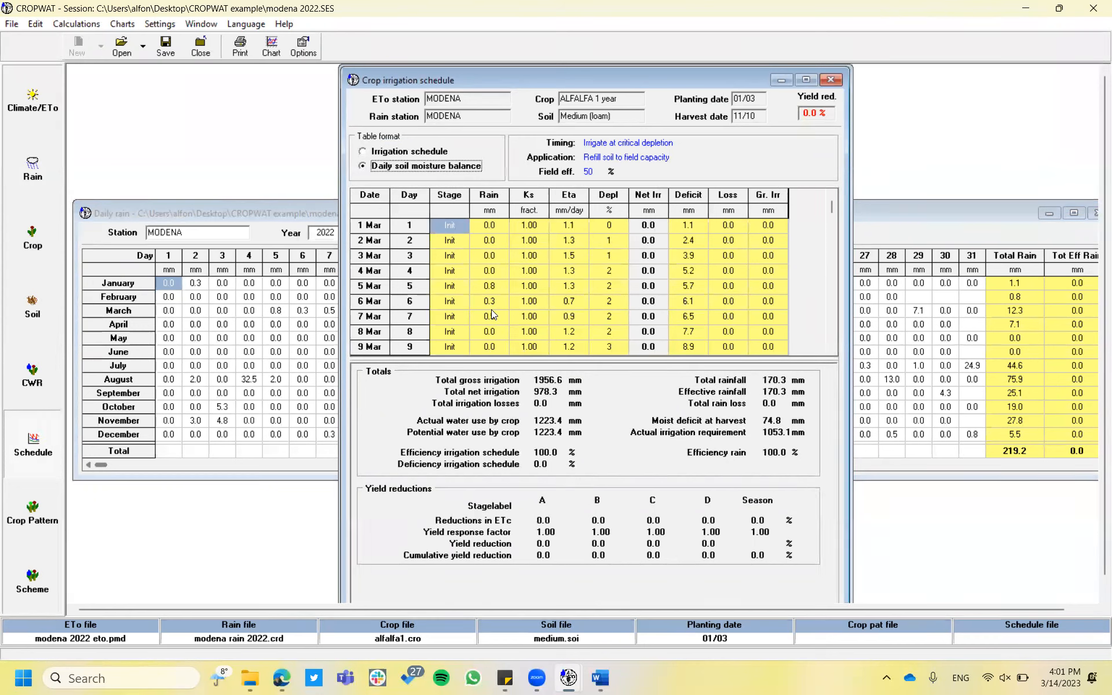
pyautogui.click(832, 210)
pyautogui.moveTo(832, 240); pyautogui.dragTo(833, 281)
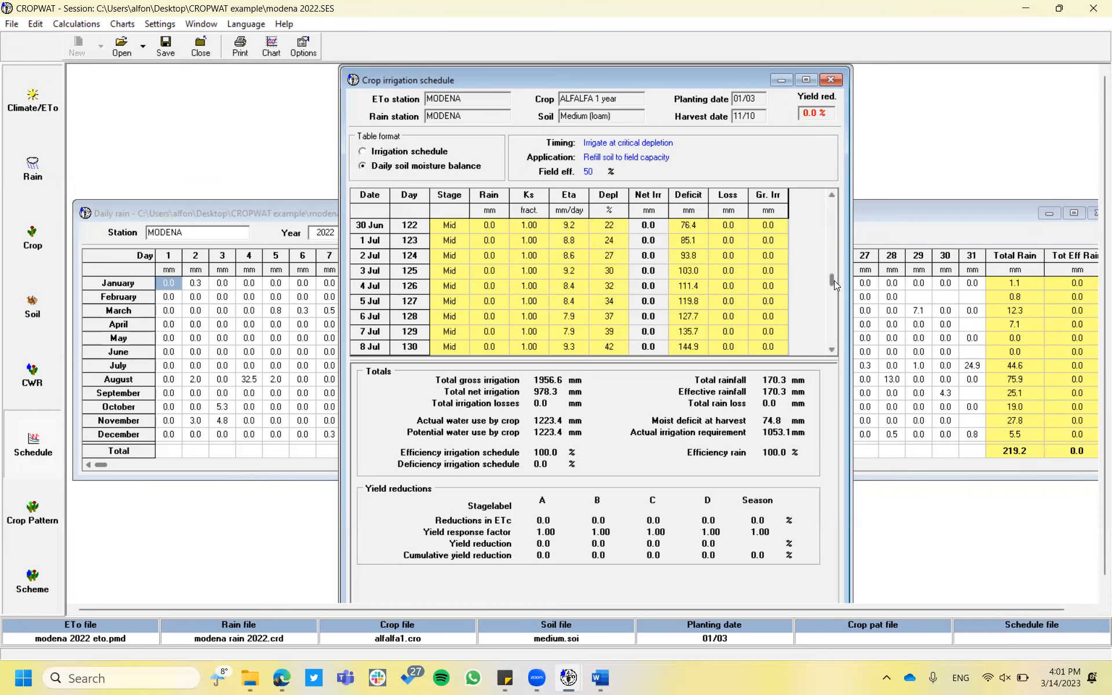
pyautogui.moveTo(836, 332); pyautogui.dragTo(837, 191)
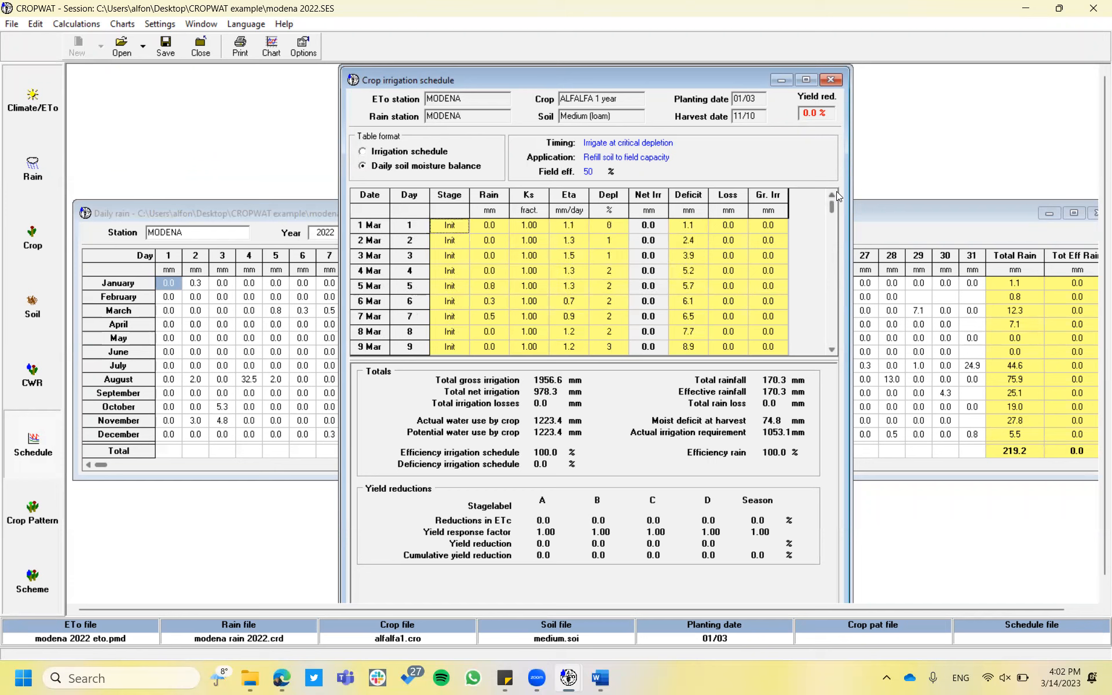
pyautogui.click(494, 262)
pyautogui.press('Down')
pyautogui.press('Down')
pyautogui.press('Down')
pyautogui.press('Down')
pyautogui.press('Down')
pyautogui.press('Down')
pyautogui.press('Down')
pyautogui.press('Down')
pyautogui.press('Down')
pyautogui.press('Down')
pyautogui.press('Down')
pyautogui.press('Down')
pyautogui.press('Down')
pyautogui.press('Down')
pyautogui.press('Down')
pyautogui.press('Down')
pyautogui.press('Down')
pyautogui.press('Down')
pyautogui.press('Down')
pyautogui.press('Down')
pyautogui.press('Down')
pyautogui.press('Down')
pyautogui.press('Down')
pyautogui.press('Down')
pyautogui.press('Down')
pyautogui.press('Down')
pyautogui.press('Down')
pyautogui.press('Down')
pyautogui.press('Down')
pyautogui.press('Down')
pyautogui.press('Down')
pyautogui.press('Down')
pyautogui.press('Down')
pyautogui.press('Down')
pyautogui.press('Down')
pyautogui.press('Down')
pyautogui.press('Down')
pyautogui.press('Down')
pyautogui.press('Down')
pyautogui.press('Down')
pyautogui.press('Down')
pyautogui.press('Down')
pyautogui.press('Down')
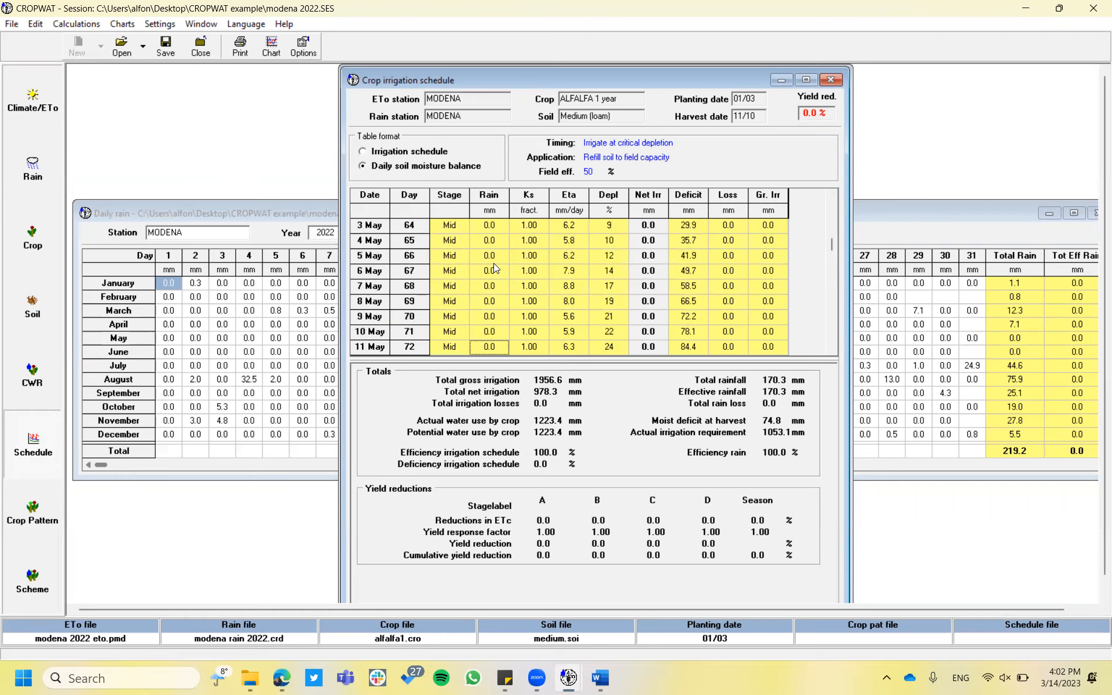
# Close the irrigation schedule, crop water requirements and alfalfa crop data windows.
pyautogui.click(832, 80)
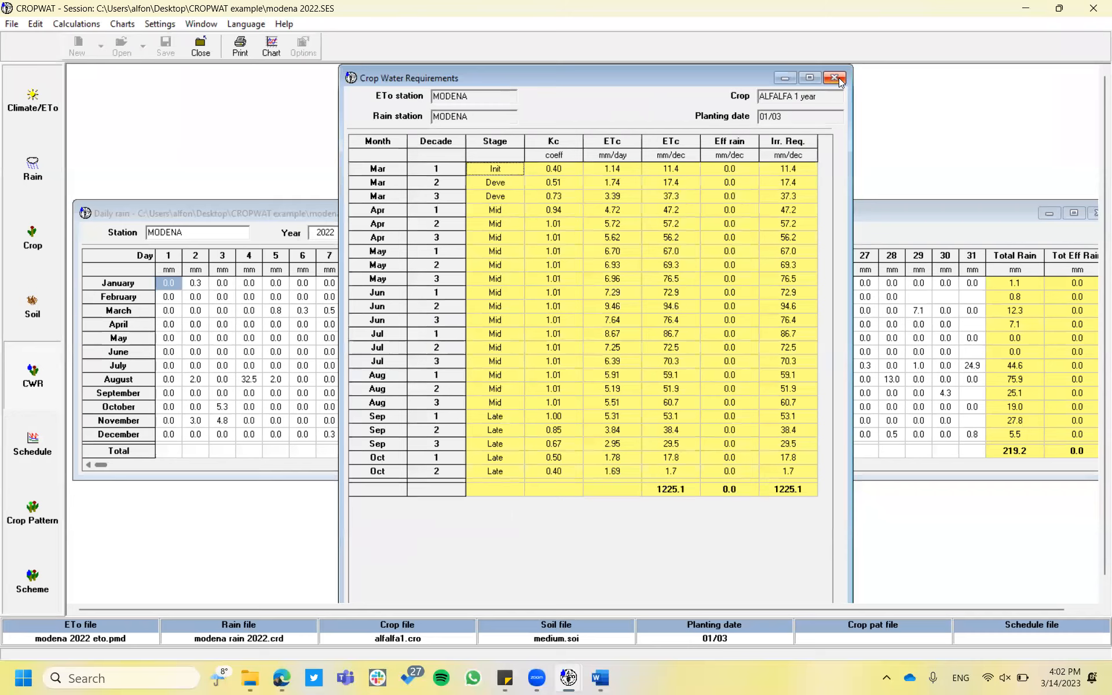
pyautogui.click(838, 78)
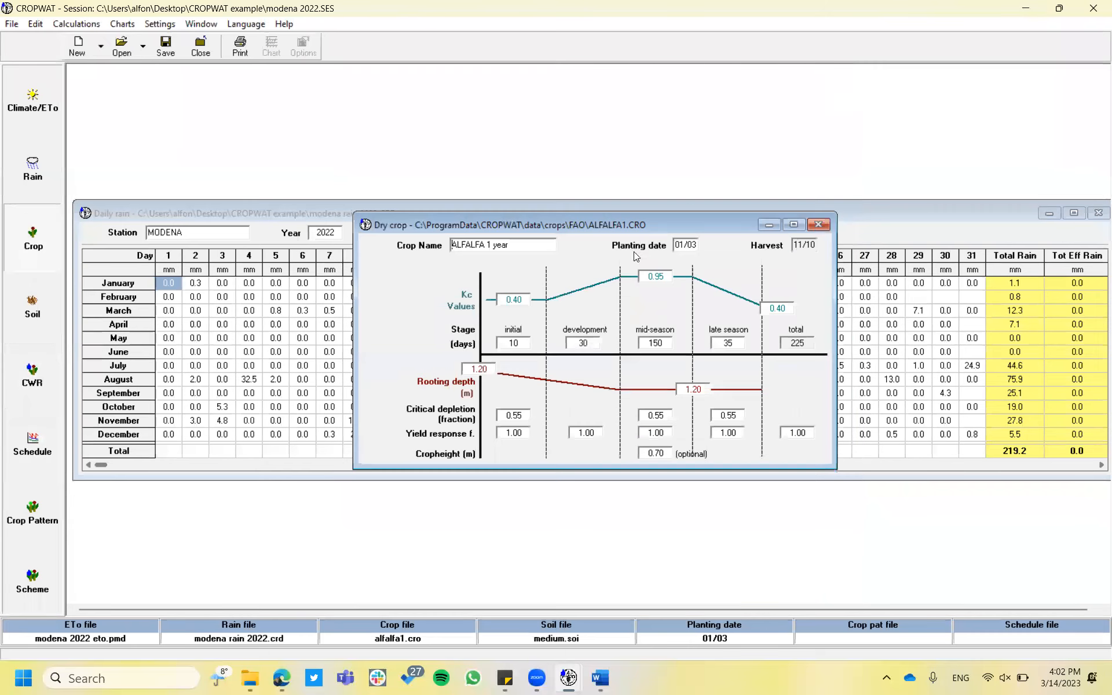
pyautogui.click(818, 225)
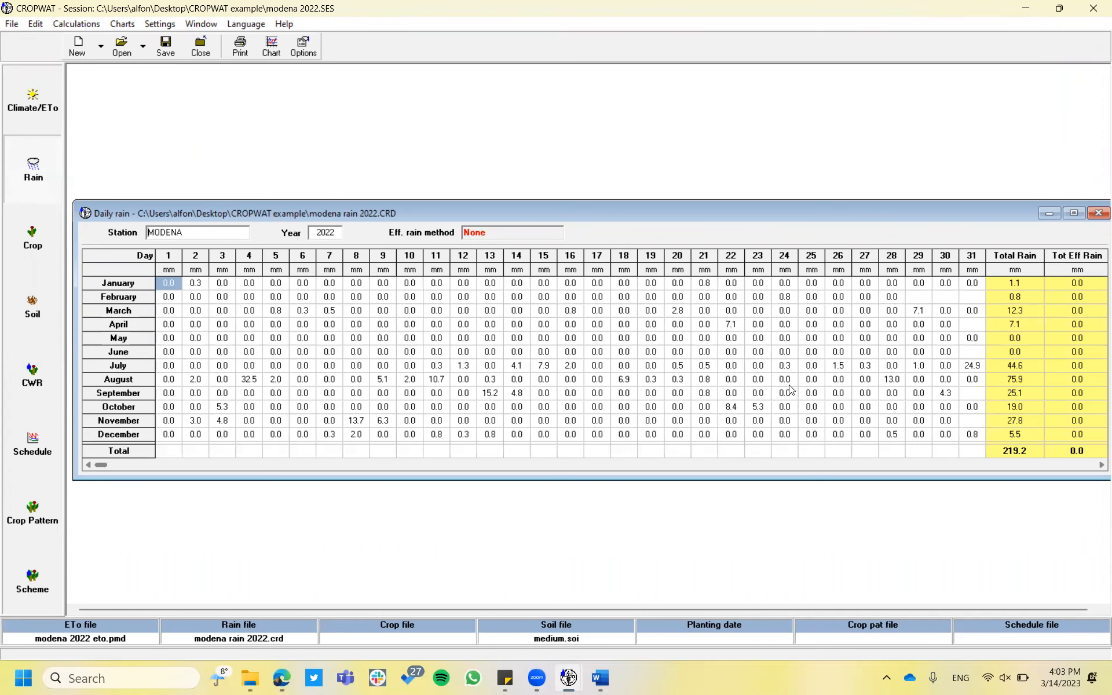
# Maximize the daily rain window, and look at the print options without printing anything.
pyautogui.doubleClick(670, 206)
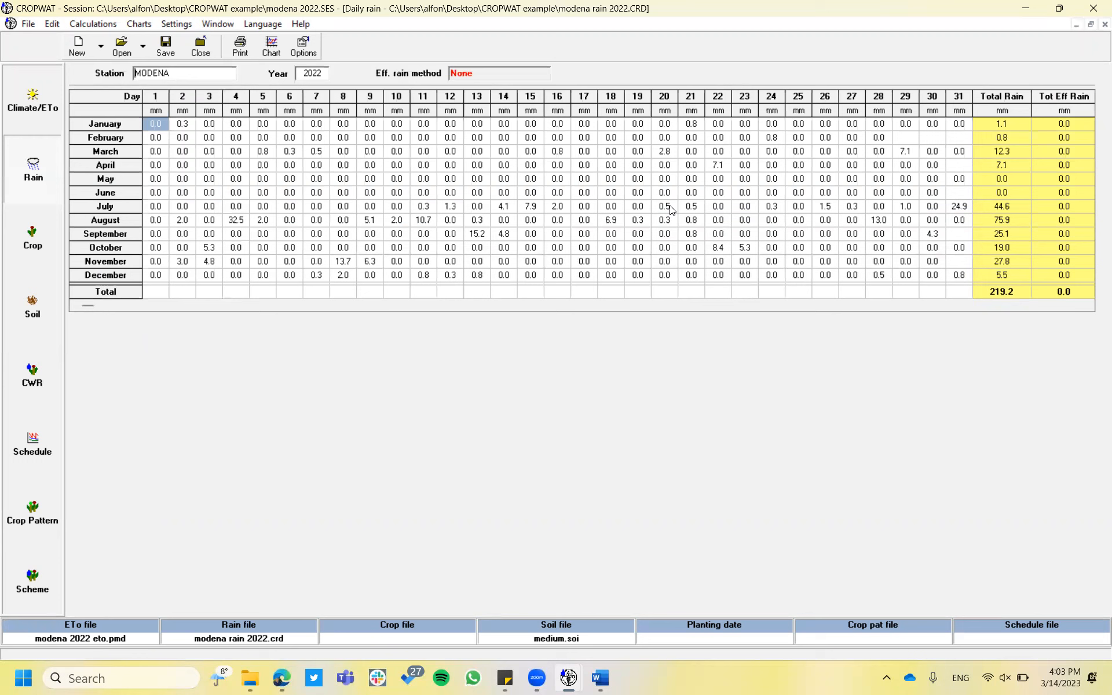
pyautogui.click(240, 41)
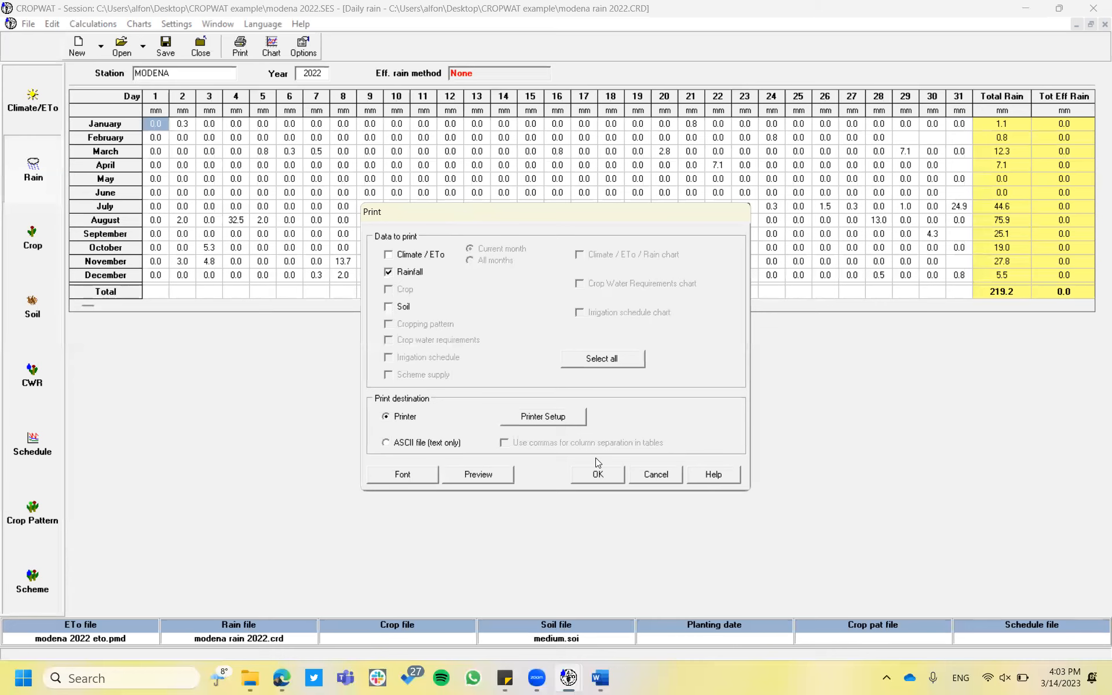
pyautogui.click(647, 478)
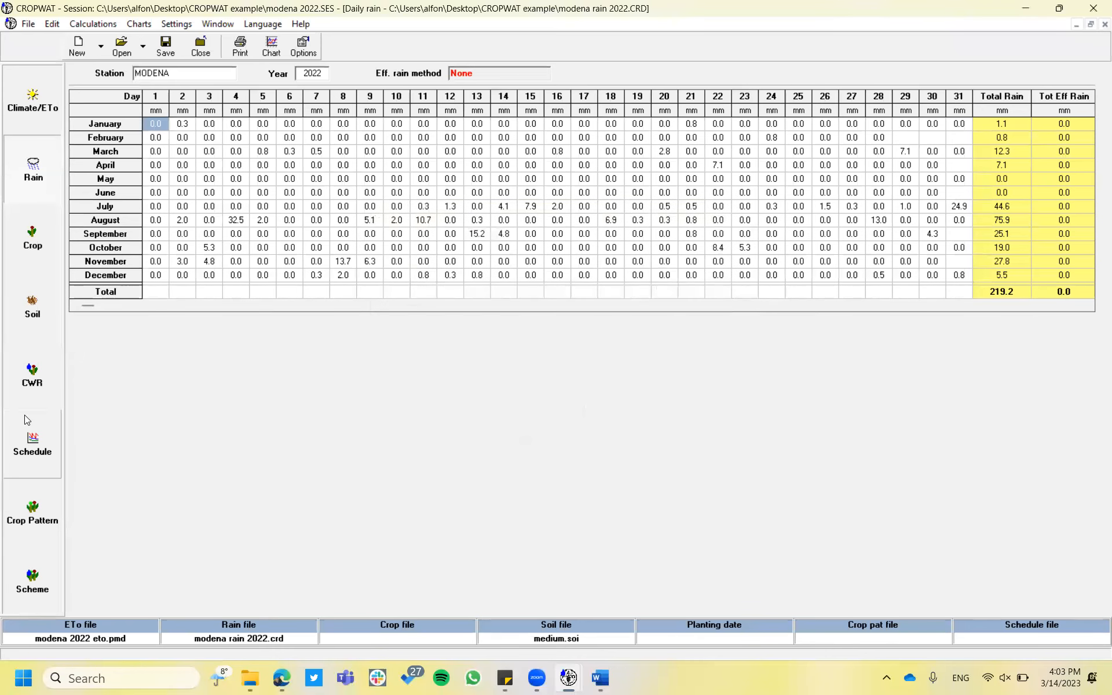
# Try to calculate the irrigation schedule with no crop file loaded.
pyautogui.click(34, 441)
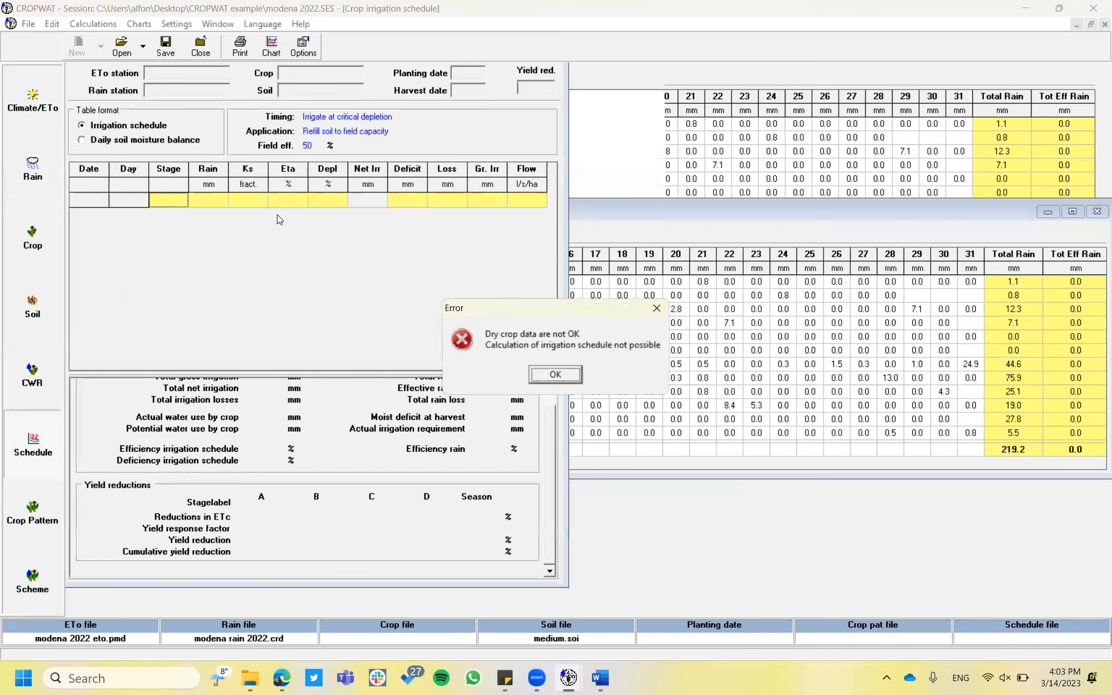
pyautogui.click(566, 377)
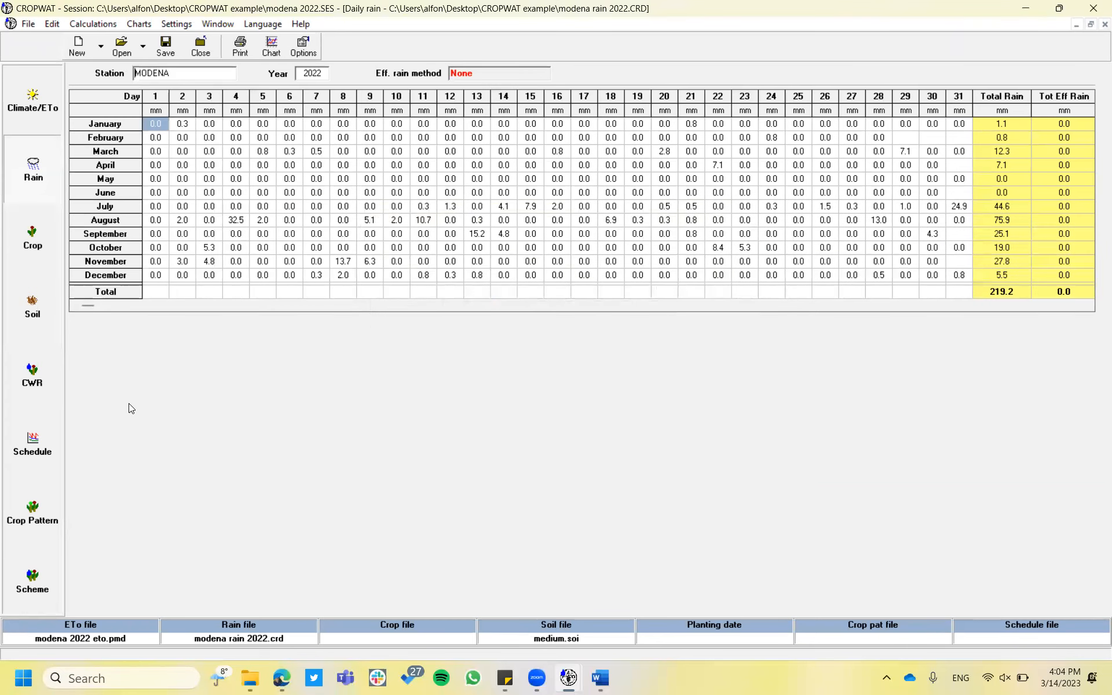
pyautogui.click(36, 425)
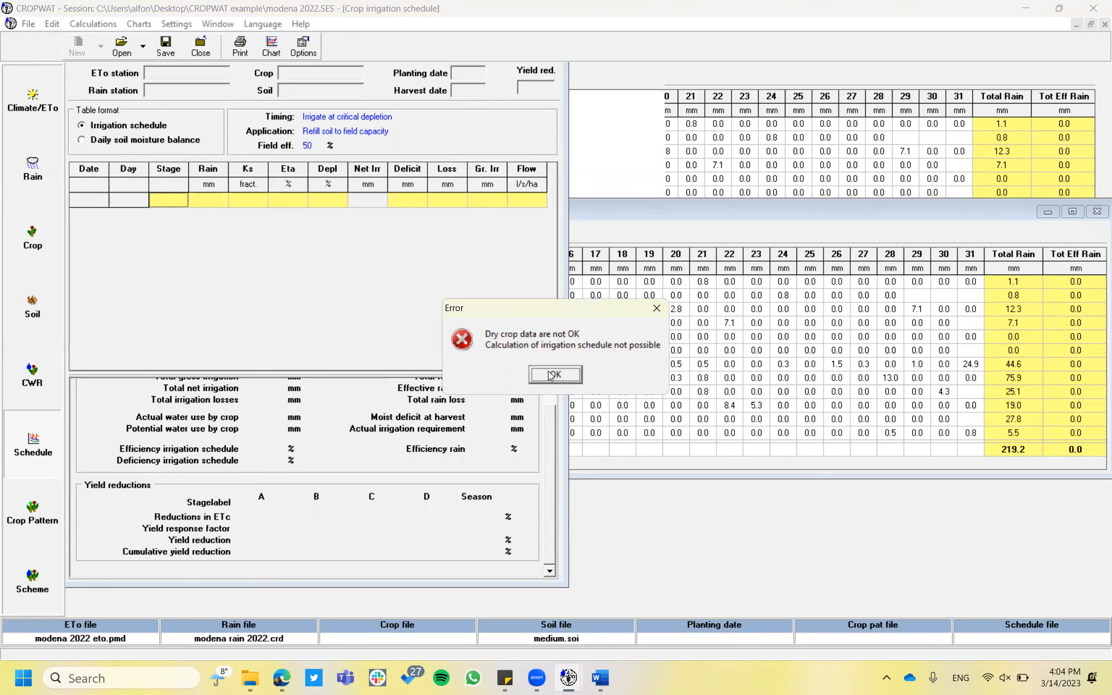
pyautogui.click(554, 375)
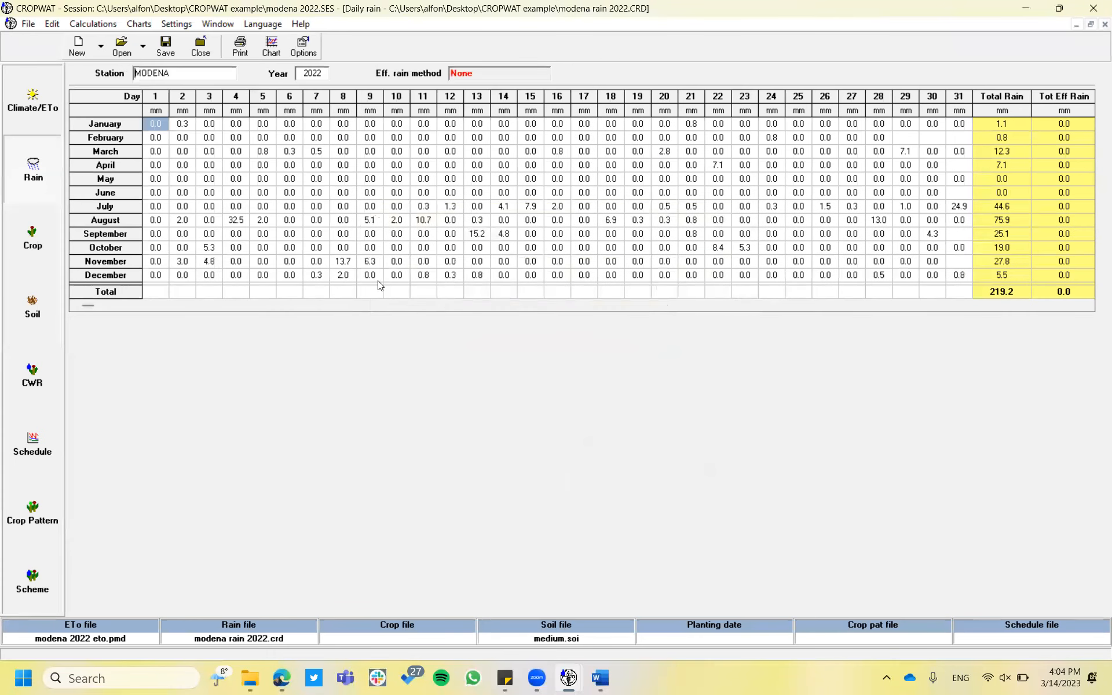
# After checking the daily ETo and rain data, load the crop file ALFALFA1.CRO from the FAO folder.
pyautogui.click(39, 105)
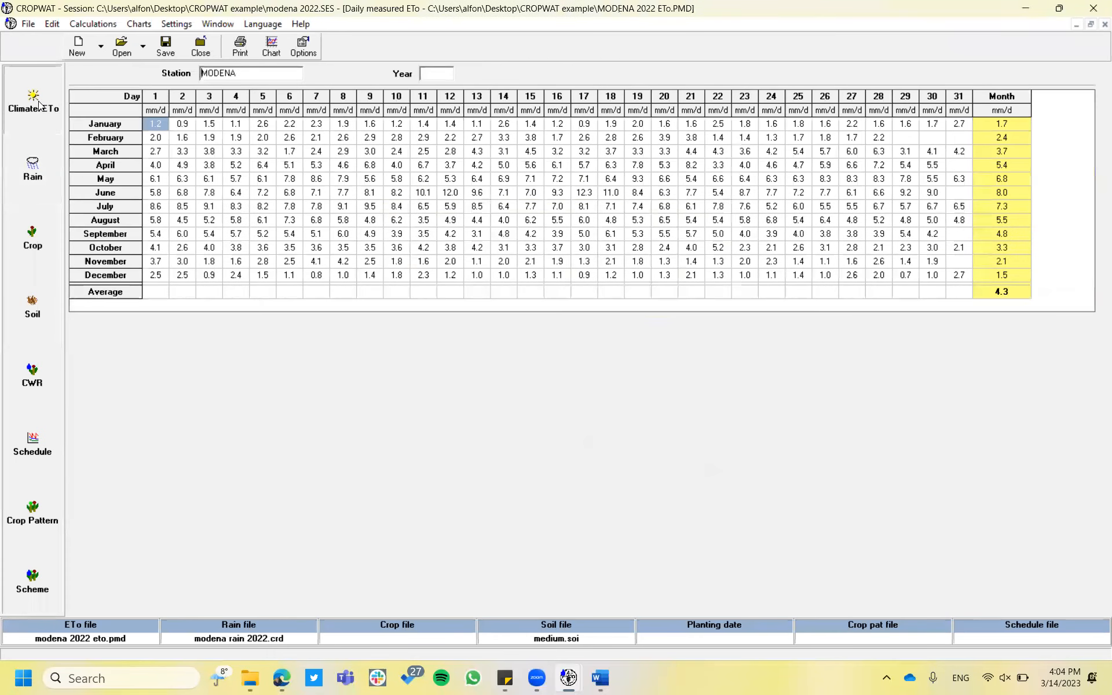
pyautogui.click(45, 161)
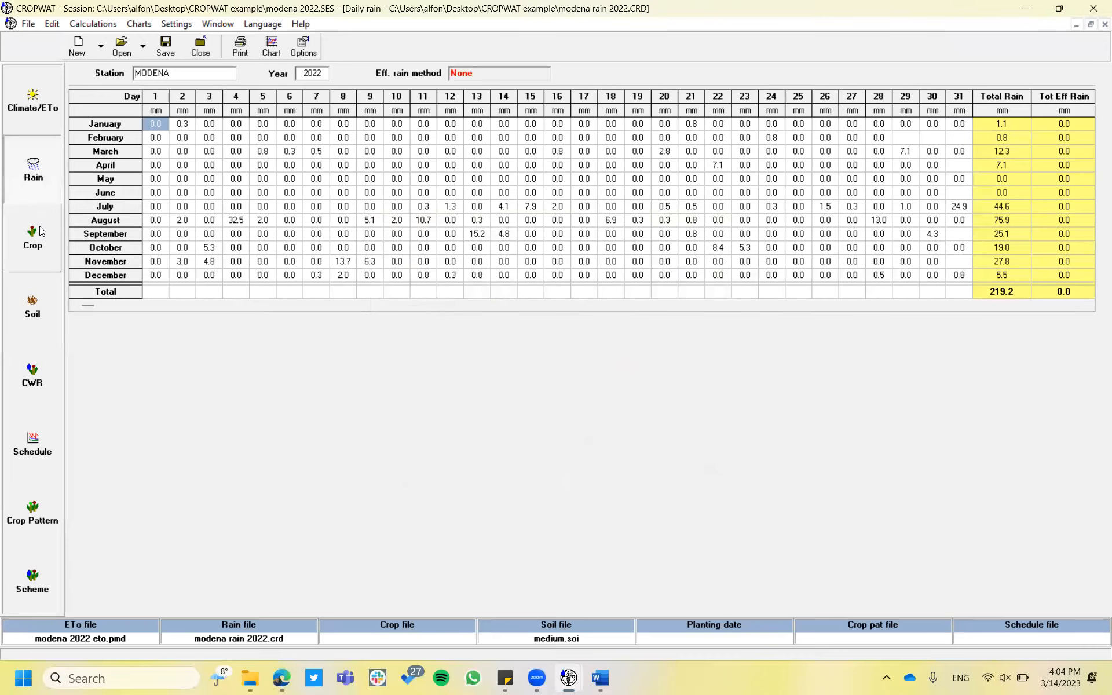
pyautogui.click(39, 228)
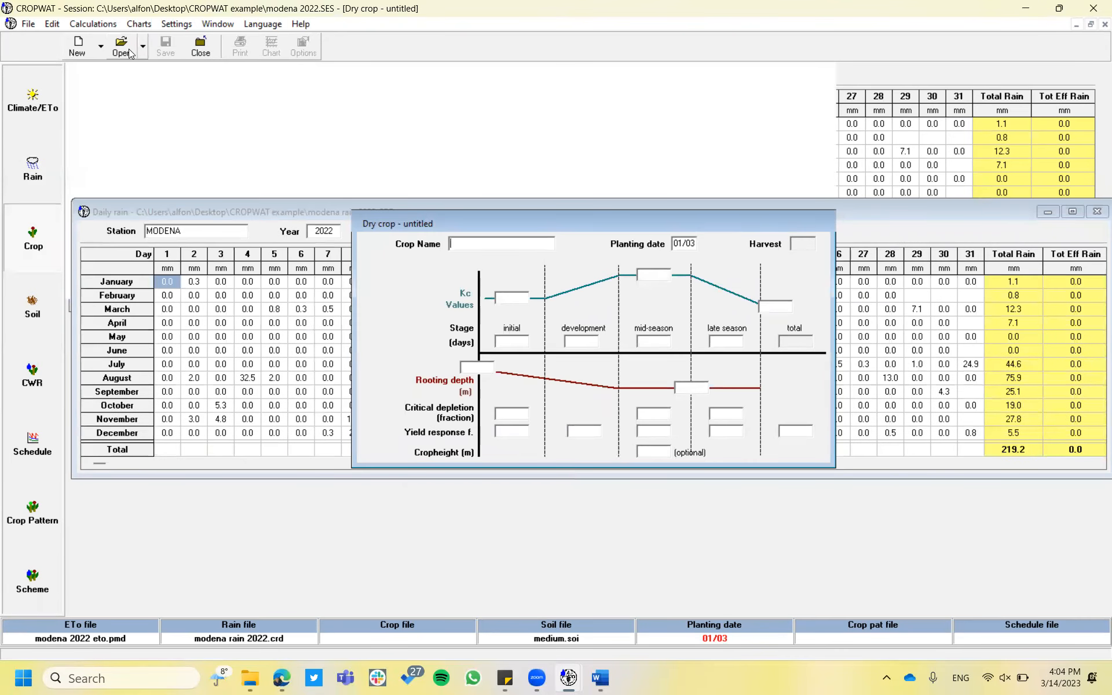
pyautogui.click(122, 47)
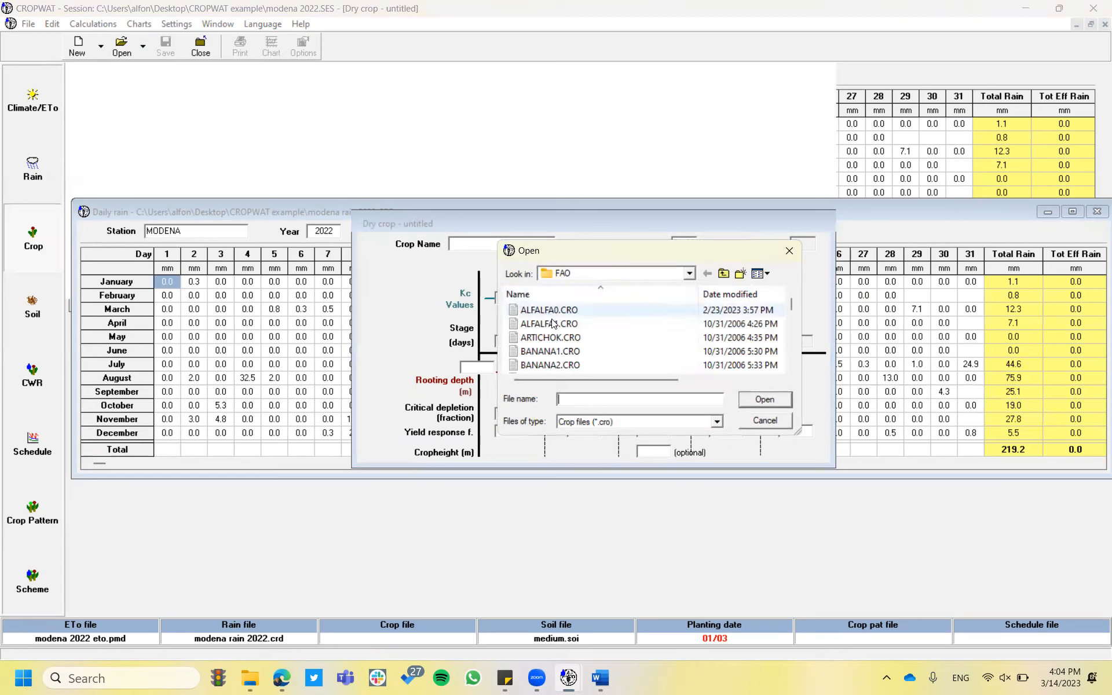
pyautogui.click(557, 325)
pyautogui.click(764, 400)
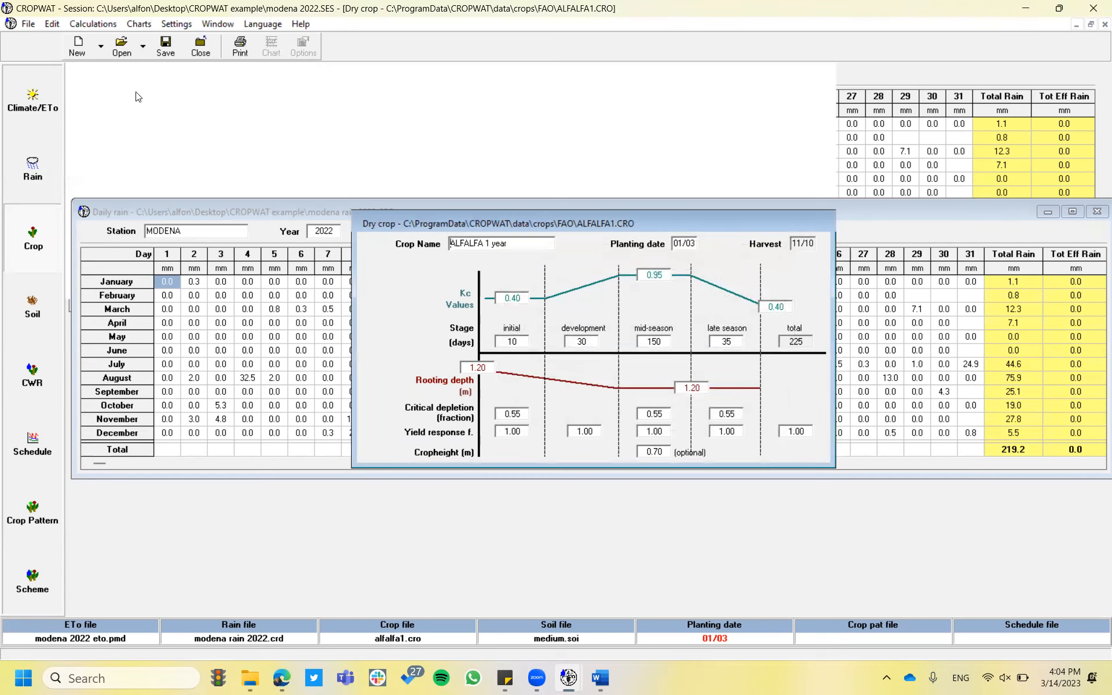
# Review the medium soil data, the crop water requirements and the irrigation schedule's totals for the reloaded alfalfa.
pyautogui.click(35, 316)
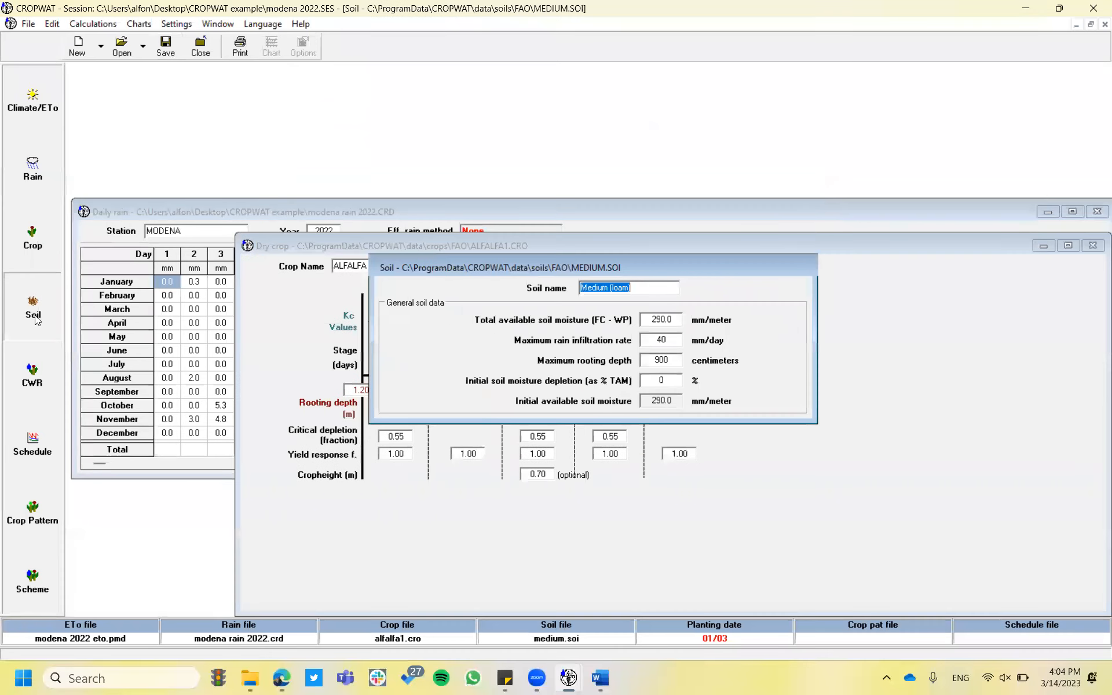
pyautogui.click(35, 377)
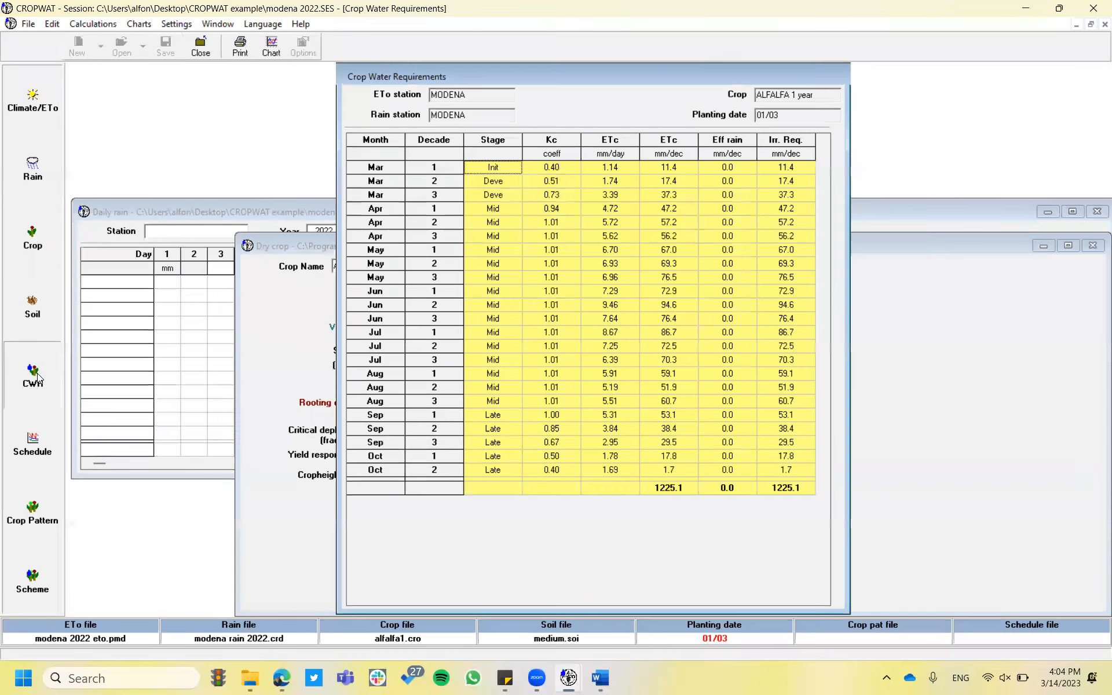
pyautogui.click(36, 440)
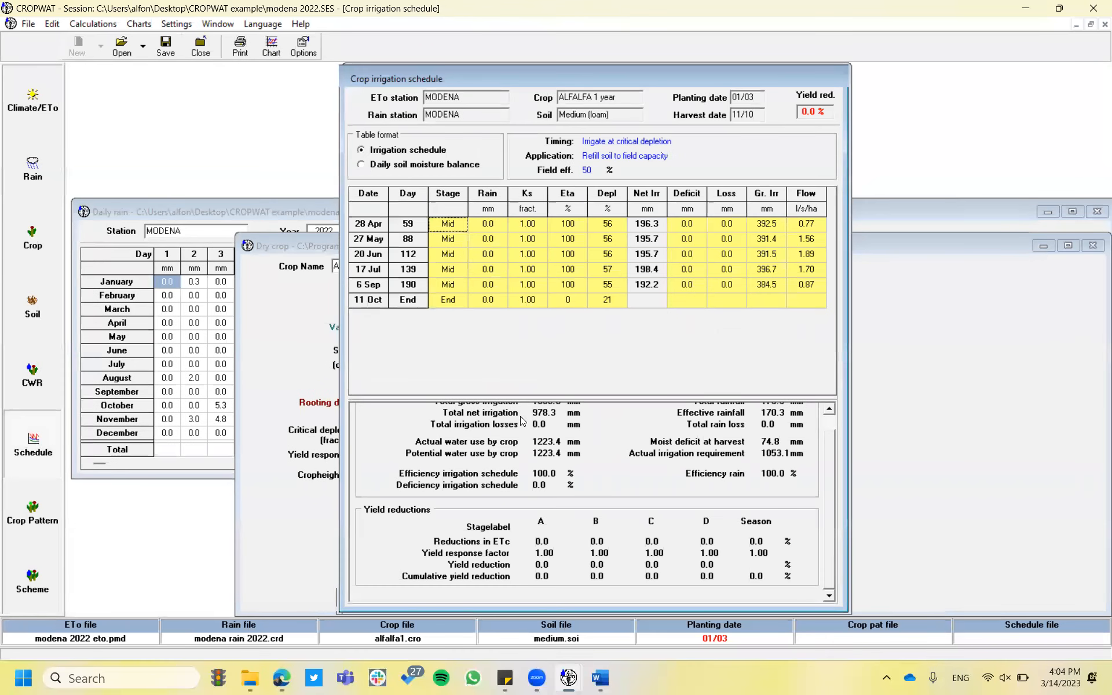
pyautogui.moveTo(615, 400); pyautogui.dragTo(615, 352)
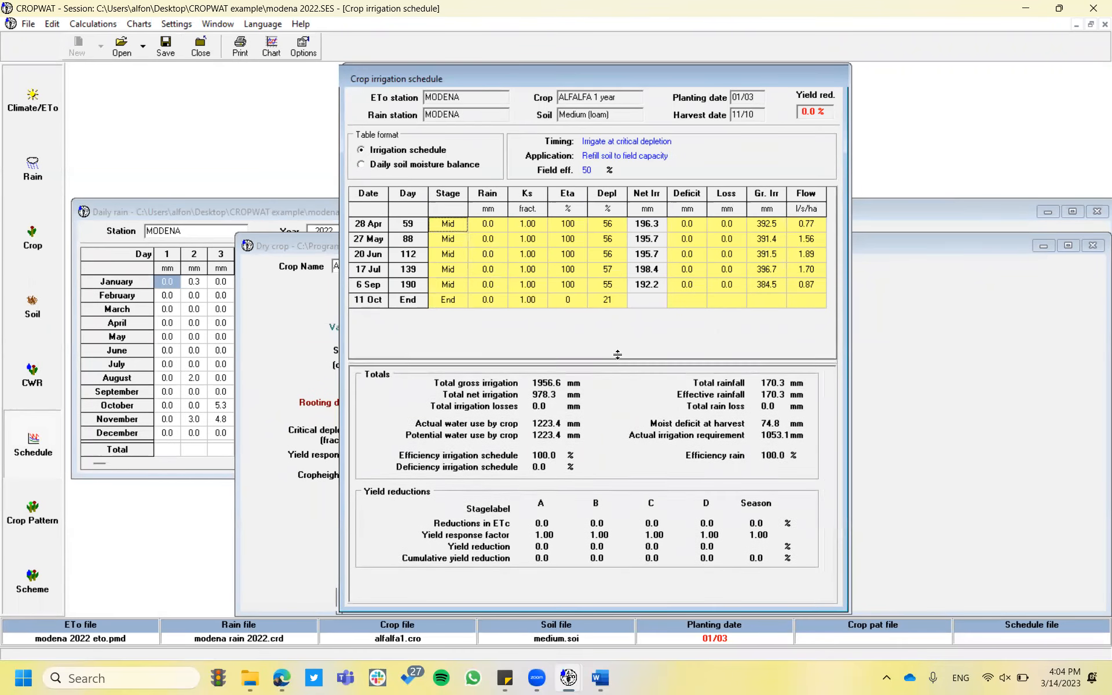
# Set the effective rainfall method for the daily rain data to Fixed Percentage at 80%.
pyautogui.click(32, 169)
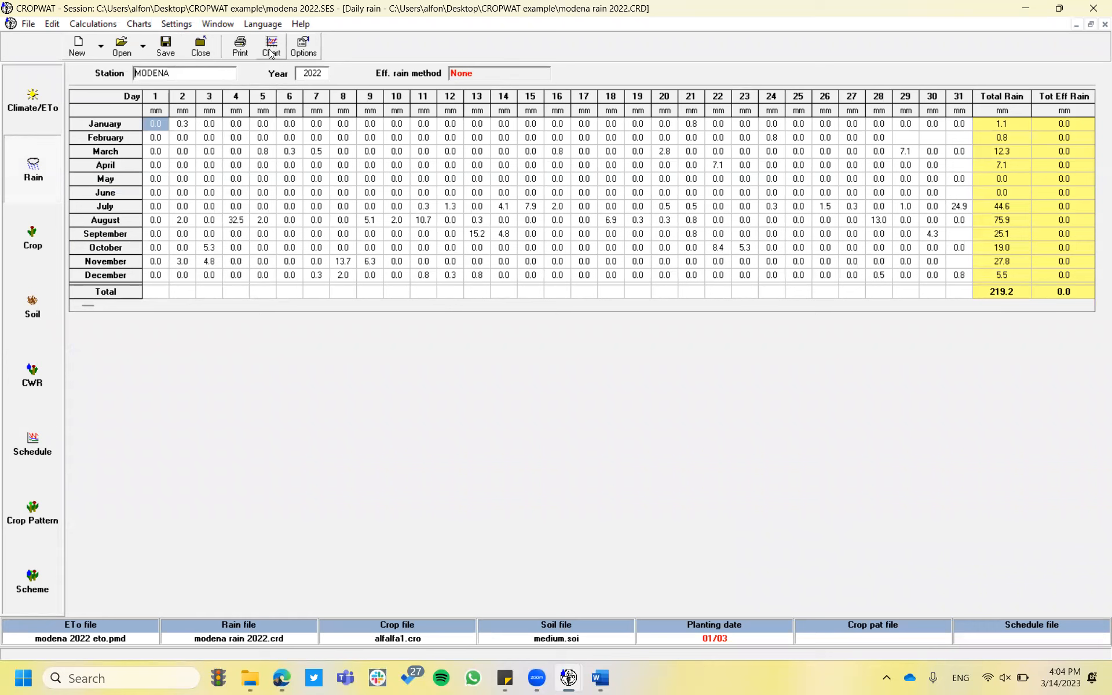
pyautogui.click(309, 54)
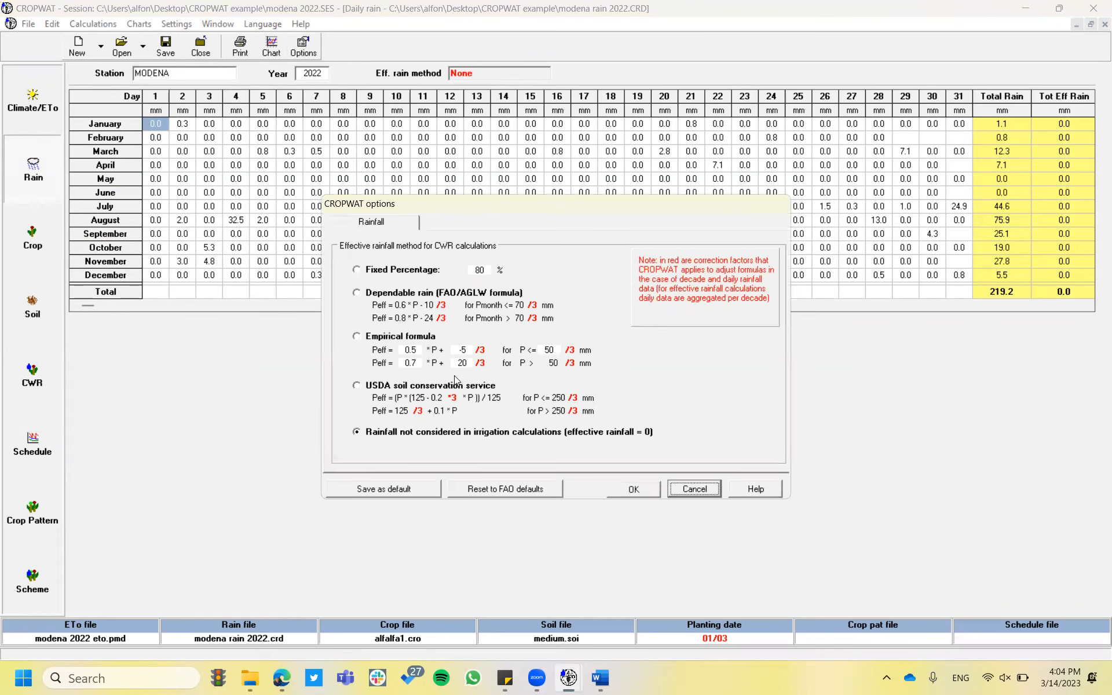
pyautogui.click(414, 270)
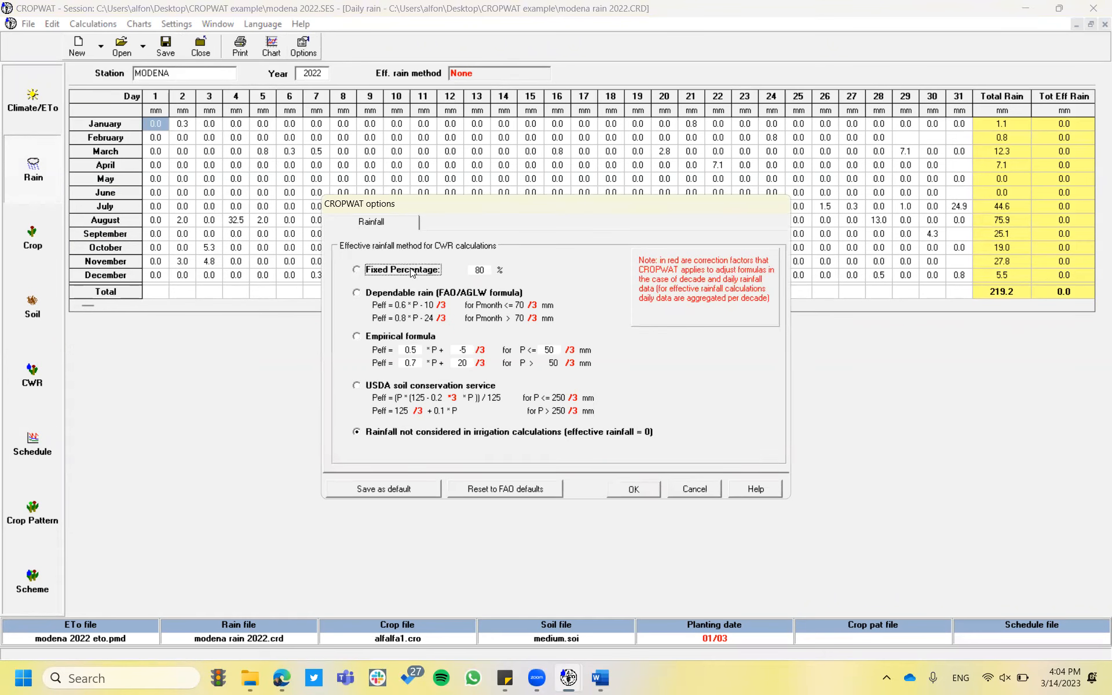
pyautogui.click(634, 490)
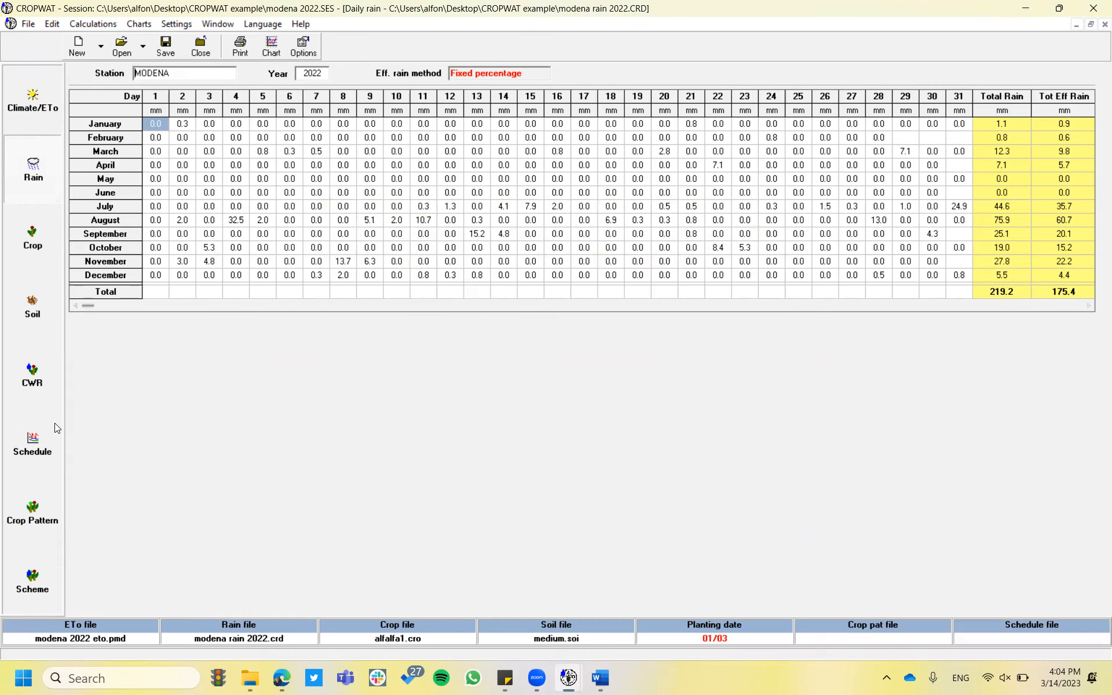
# View the irrigation schedule with the fixed-percentage rainfall method and exit CROPWAT without saving the session changes.
pyautogui.click(43, 444)
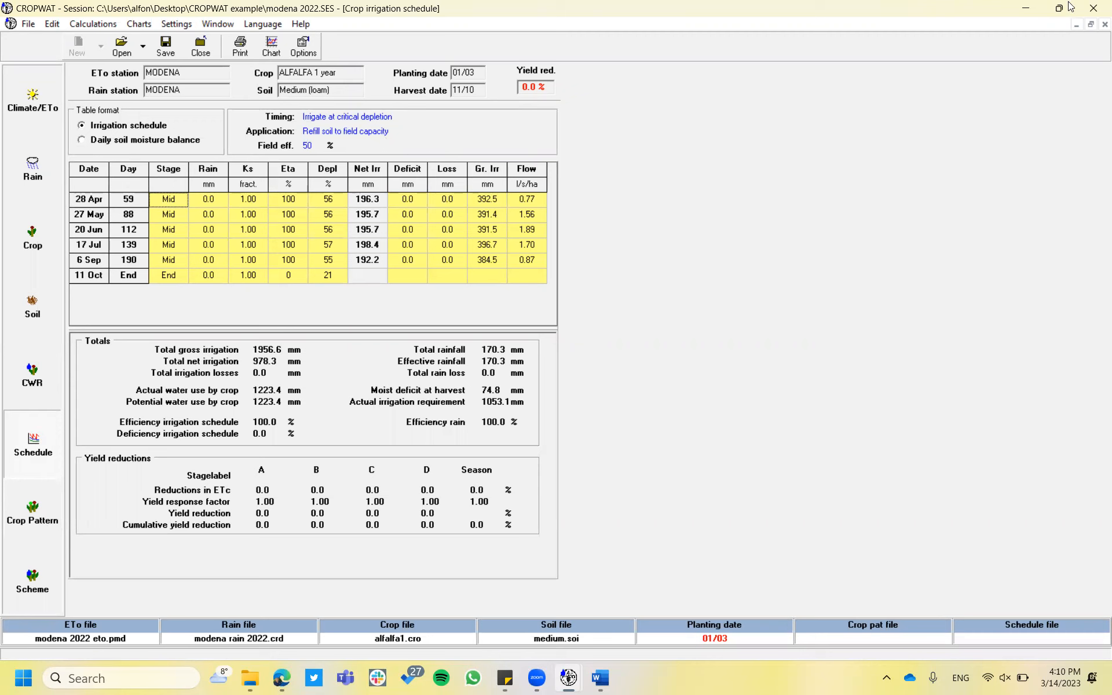
pyautogui.click(1093, 9)
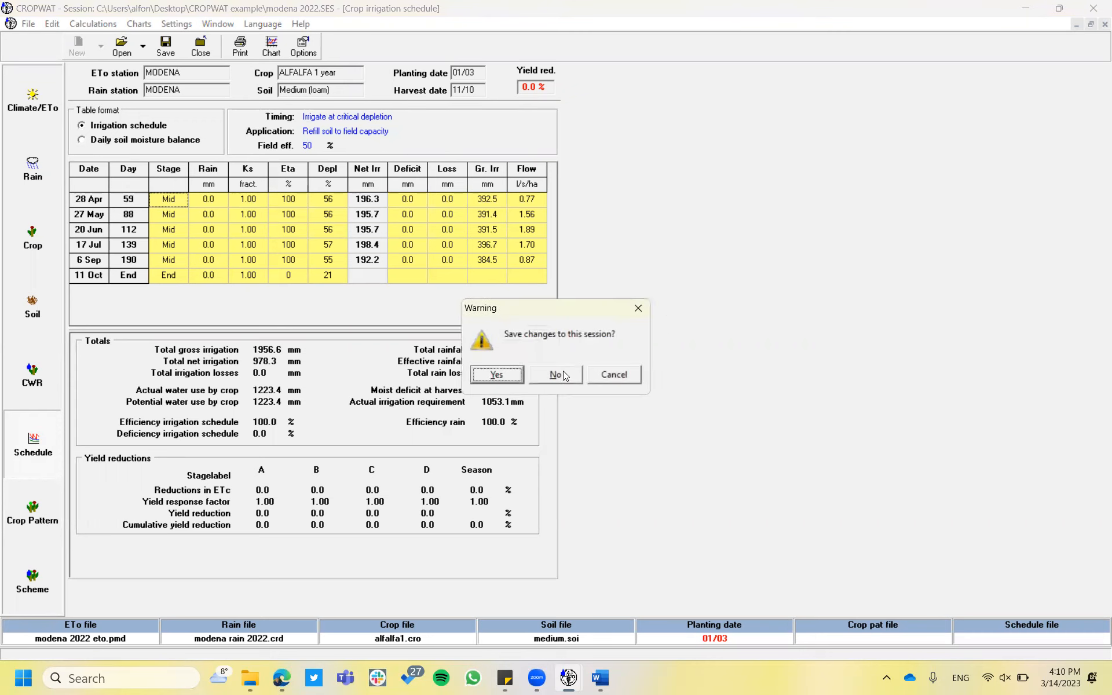
pyautogui.click(555, 376)
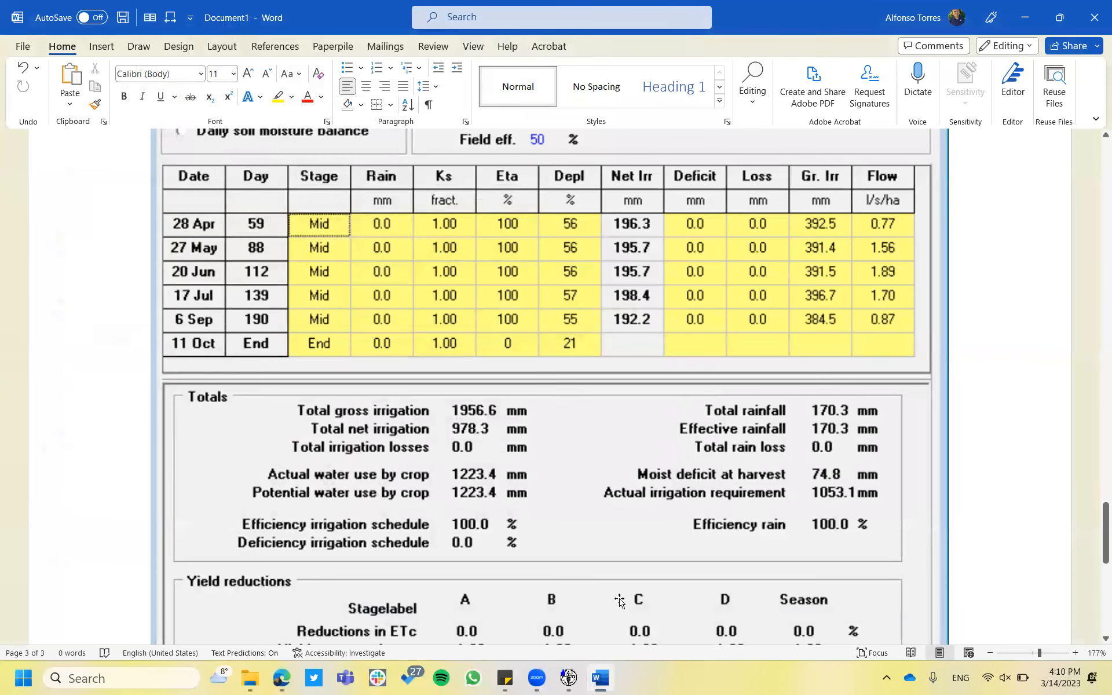